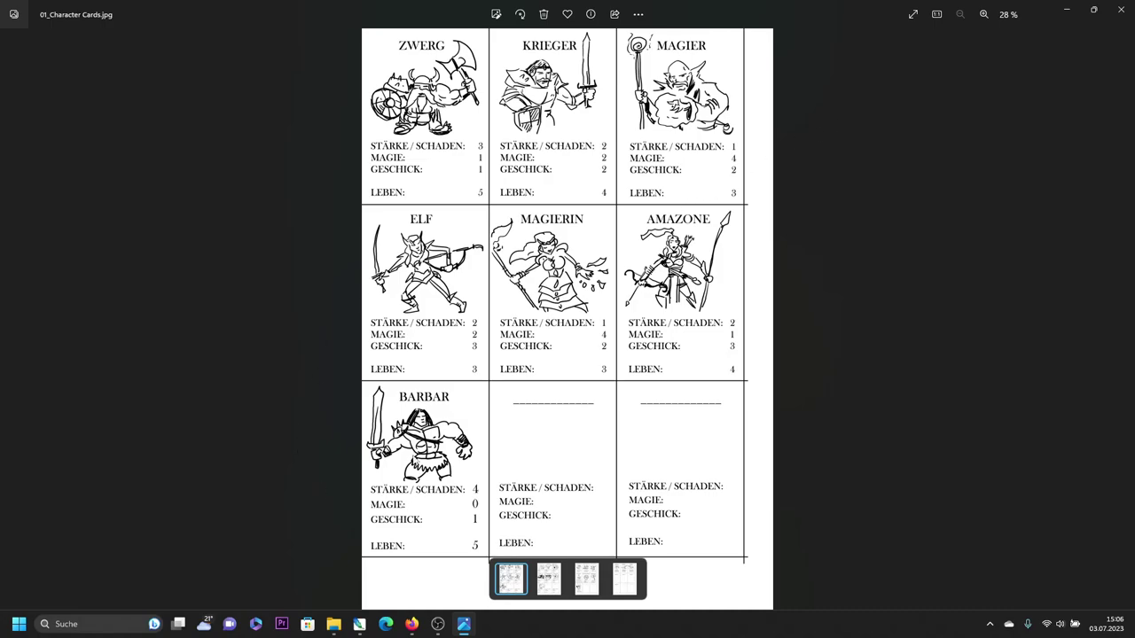
Open 01_Präsentation from the 06_Finale Präsentation folder in Photos and maximize the viewer
left_click(335, 625)
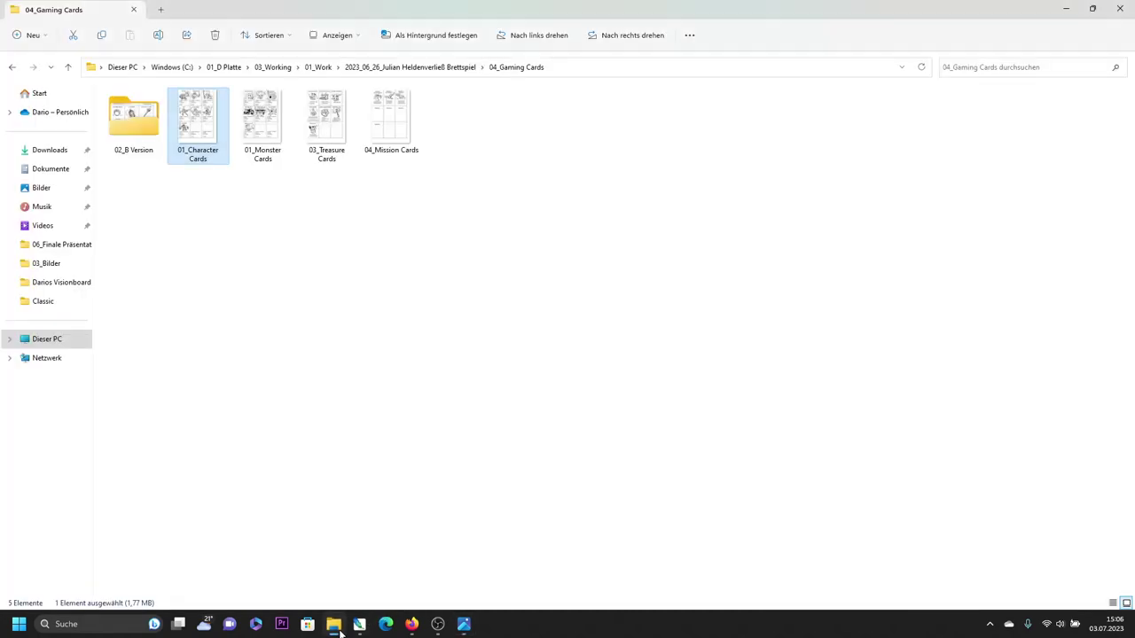
left_click(11, 67)
double_click(175, 184)
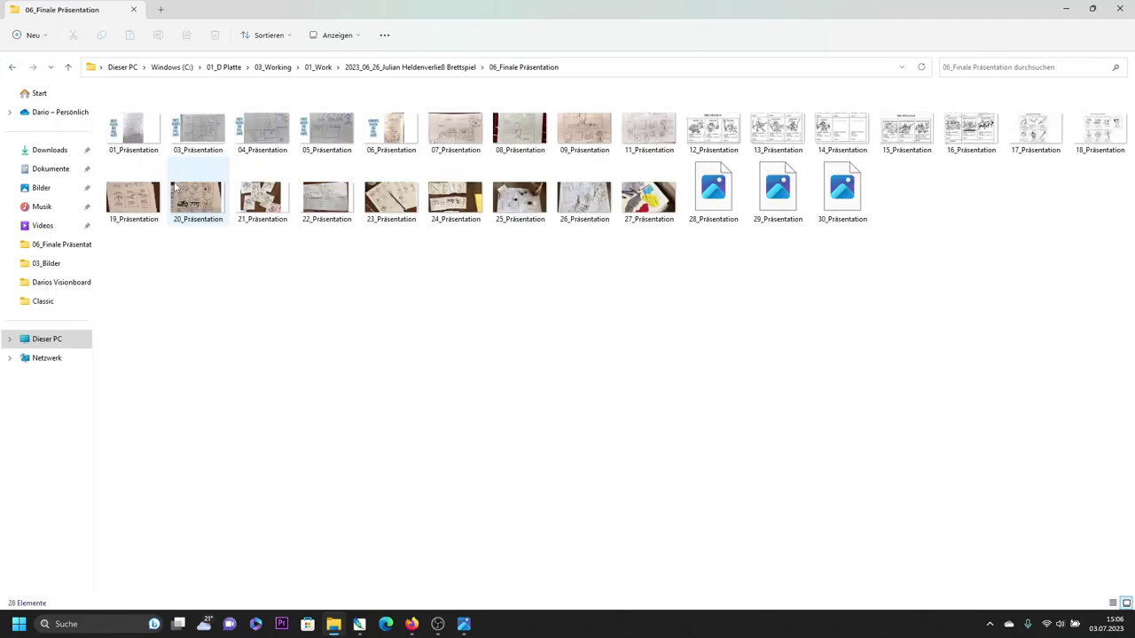
left_click(142, 149)
double_click(151, 151)
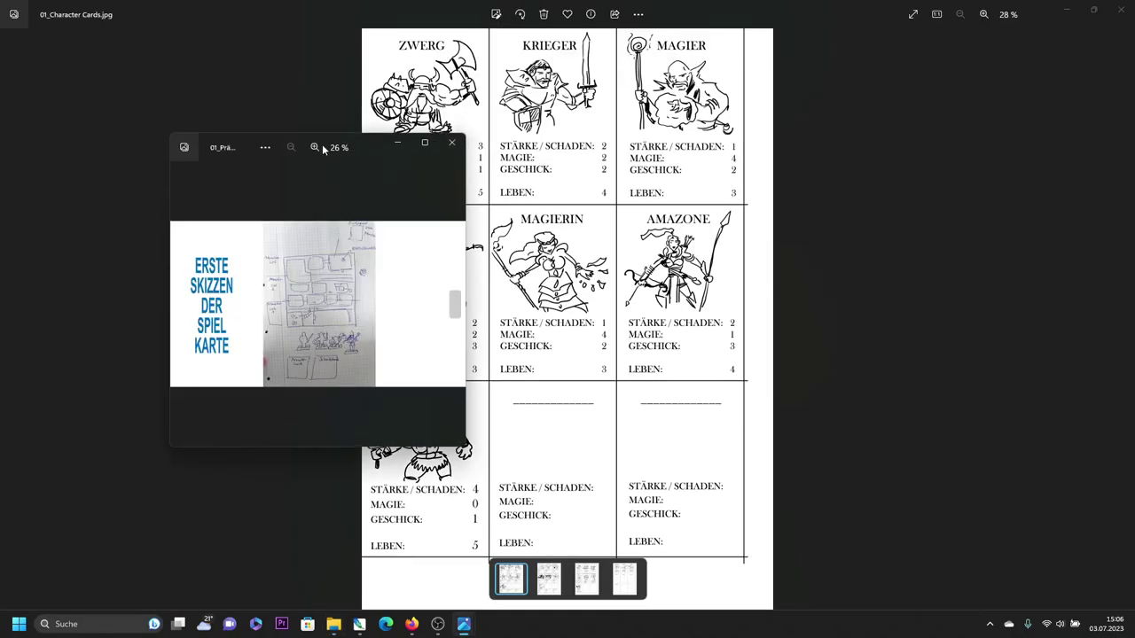
left_click(426, 146)
scroll(688, 282, "up", 1)
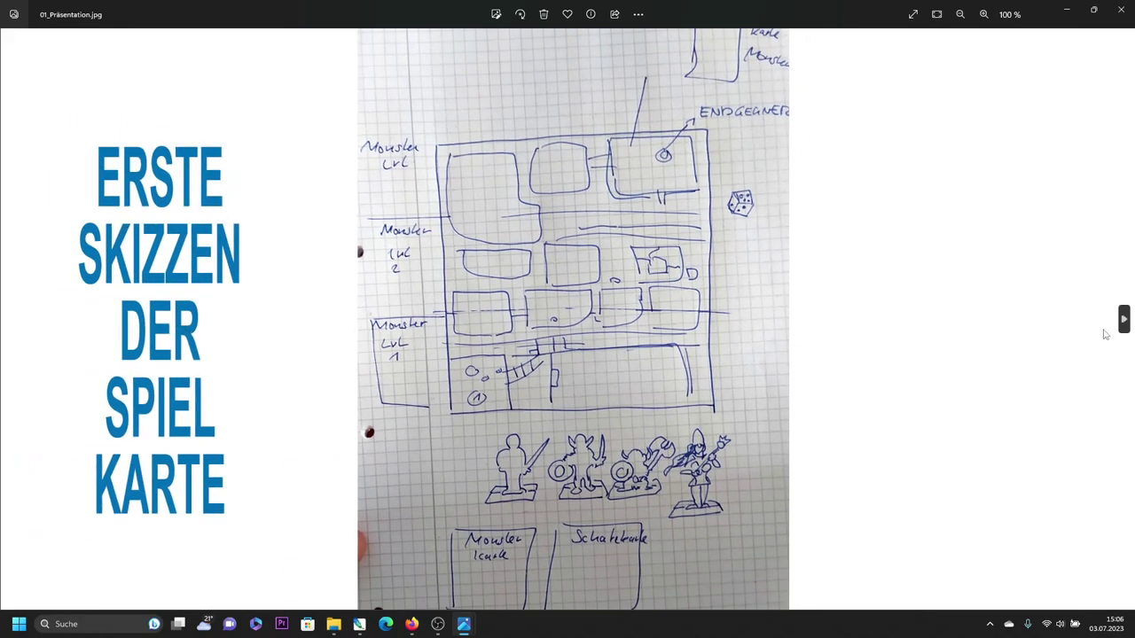
Page ahead to the concrete sketch slide, then switch to the Character Cards sheet
left_click(1119, 324)
left_click(1119, 328)
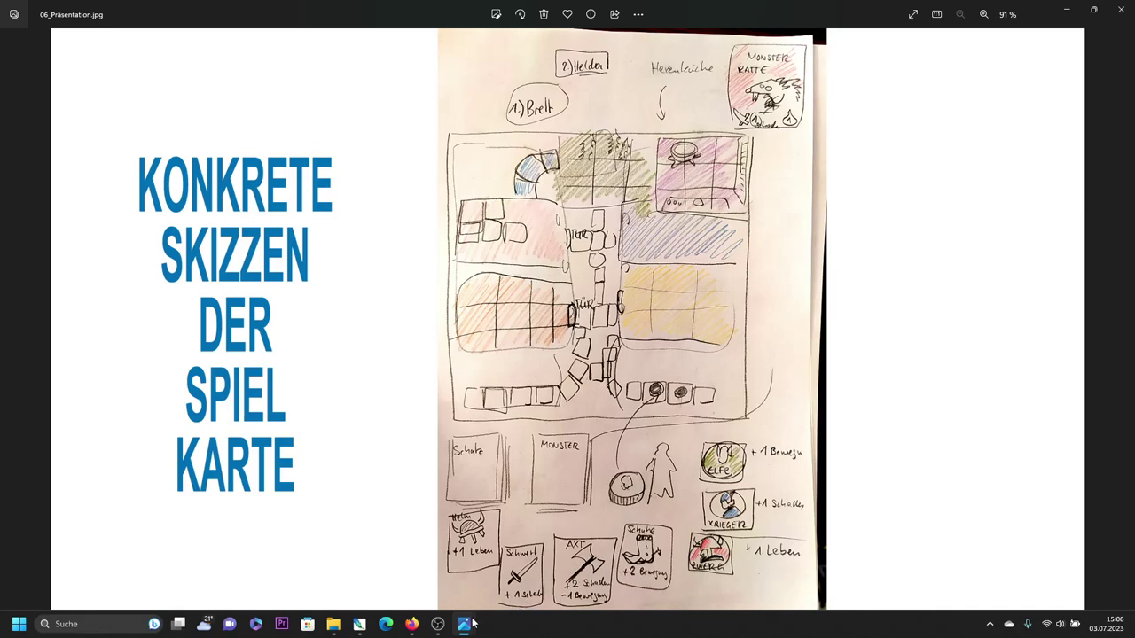
left_click(464, 625)
left_click(399, 567)
scroll(417, 252, "up", 3)
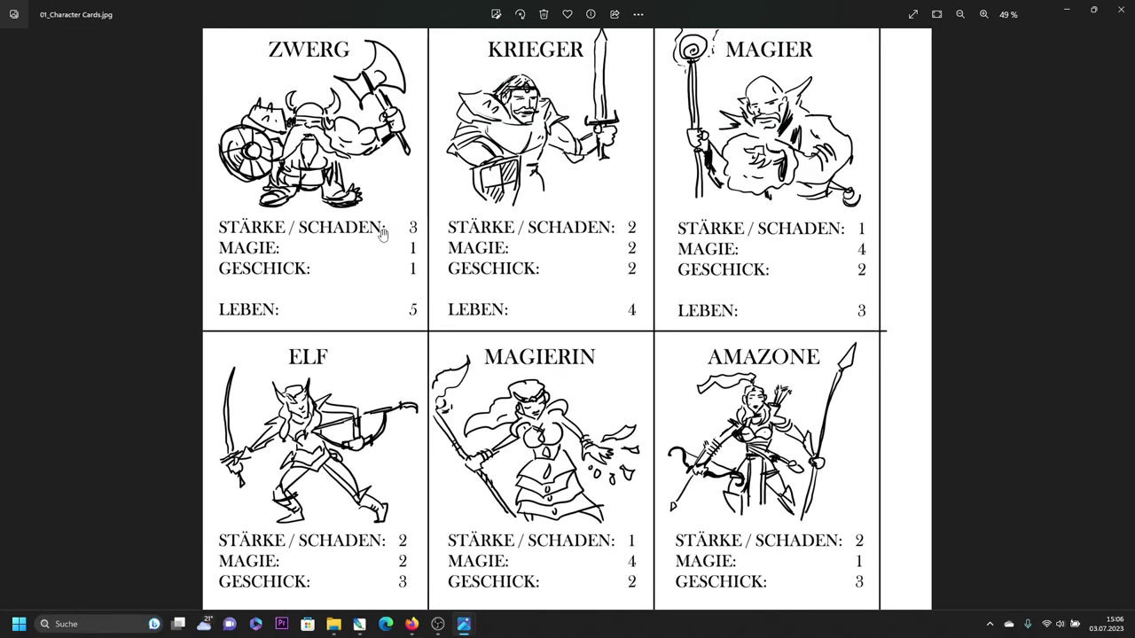
scroll(479, 267, "up", 1)
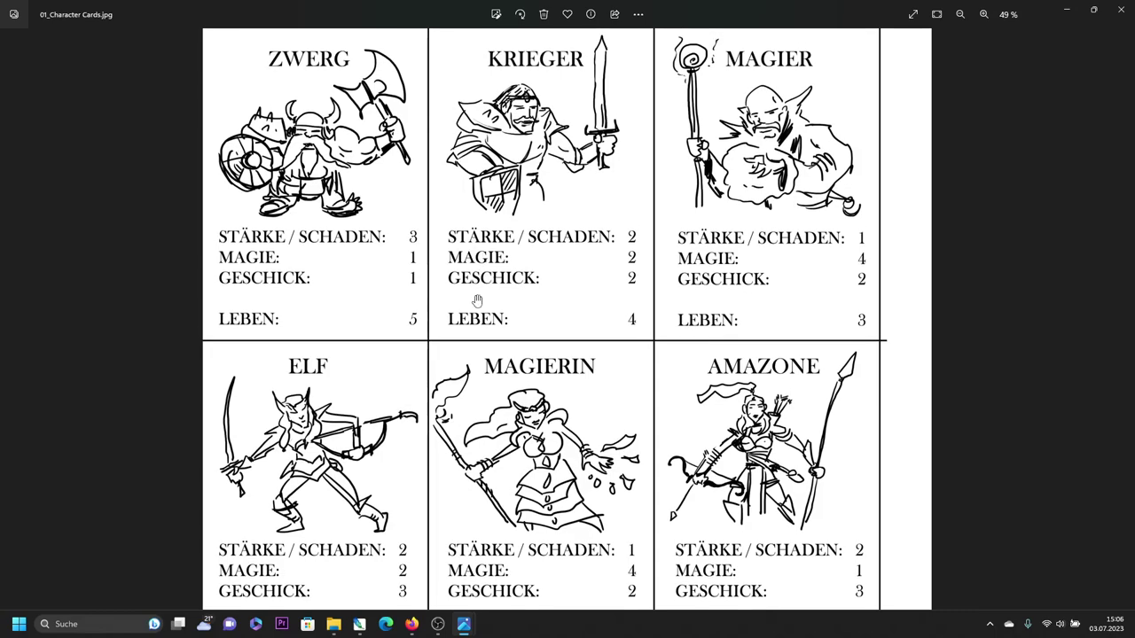
scroll(477, 302, "down", 3)
Page through the monster, Treasure Cards and Mission Cards sheets
left_click(1122, 323)
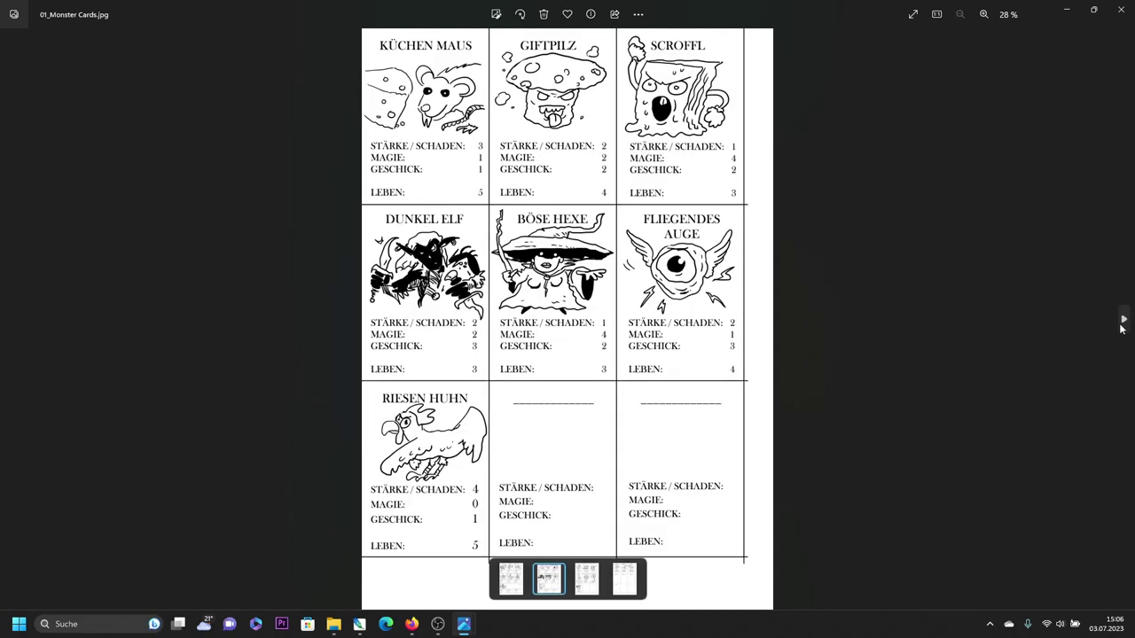
left_click(1123, 327)
left_click(1123, 321)
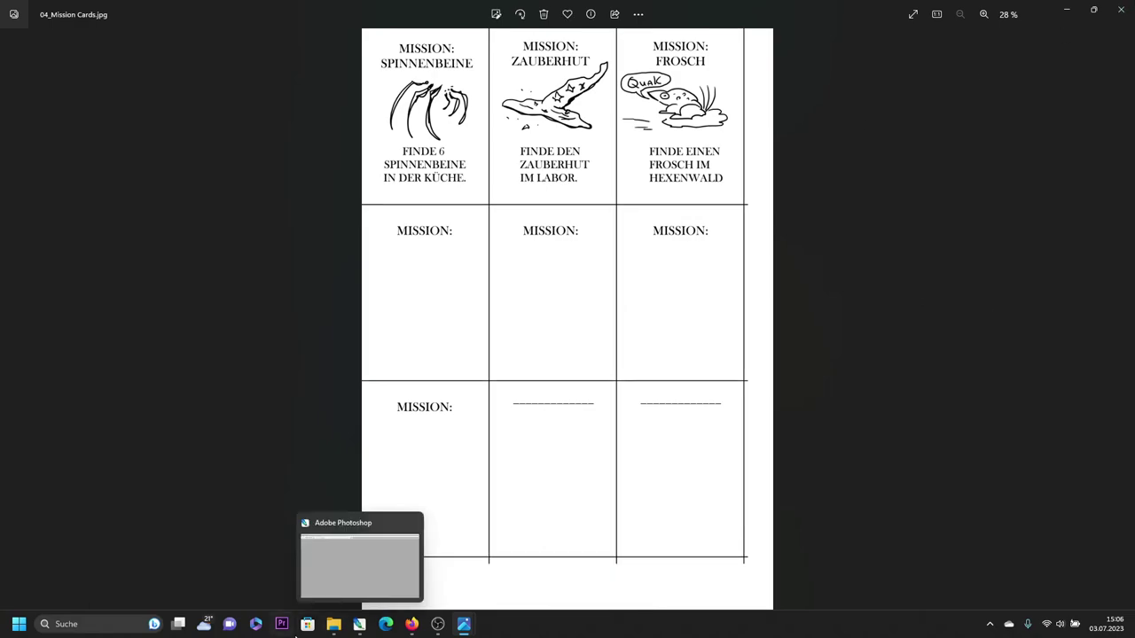
Return to the board game project folder and list the open Photos windows
left_click(333, 624)
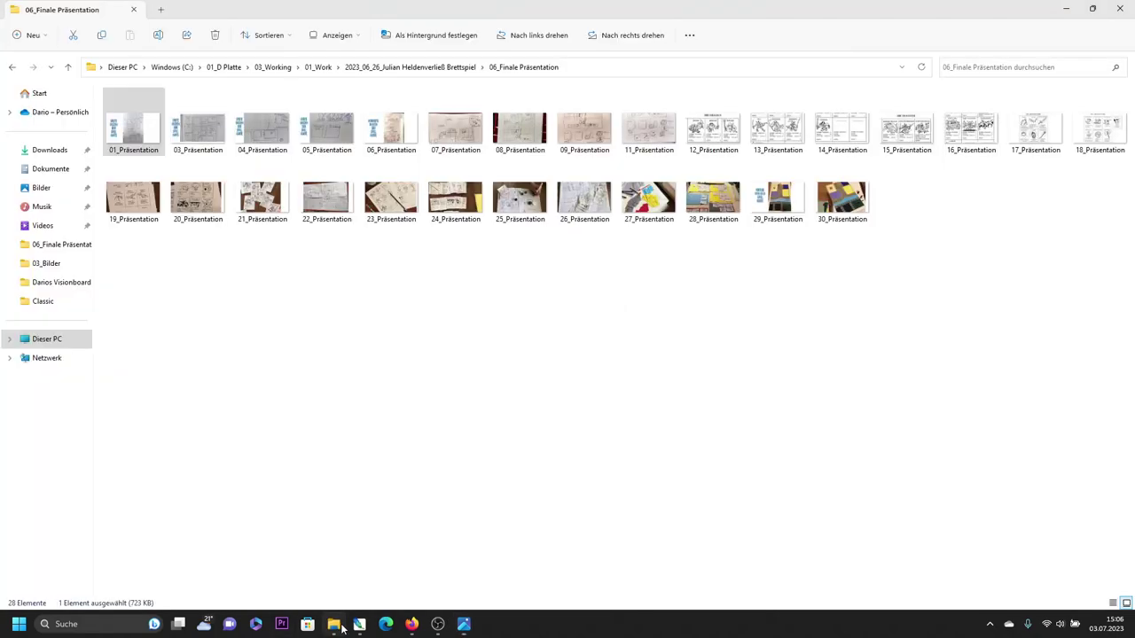
left_click(12, 67)
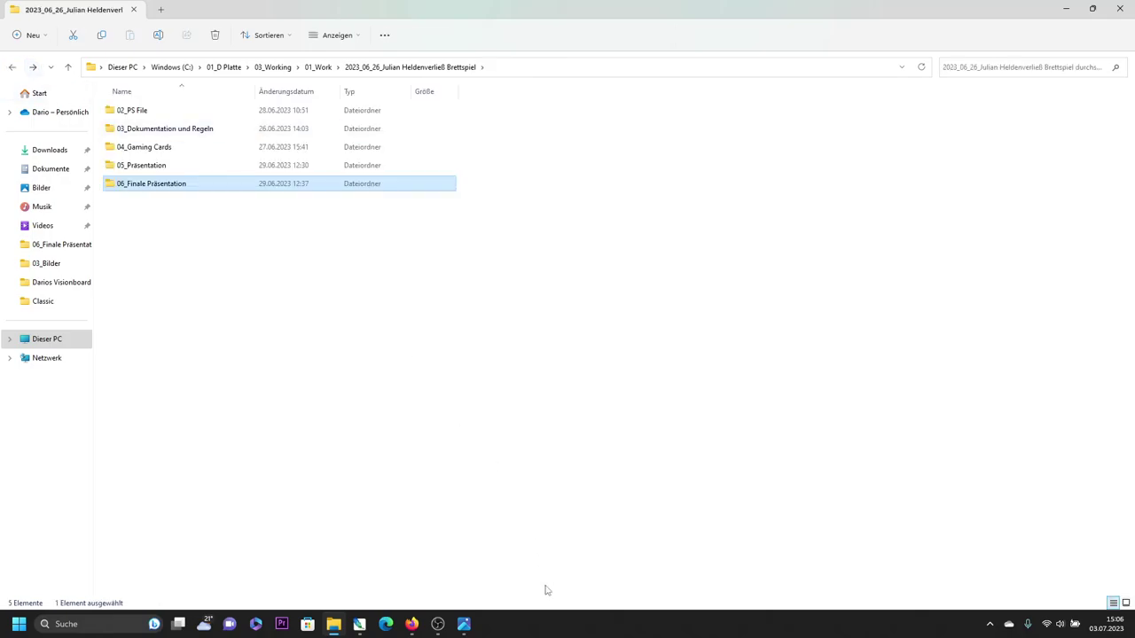
left_click(463, 624)
From 06_Präsentation, page past the coloured board sketch to the hero and Gegenstände card sheets
left_click(536, 589)
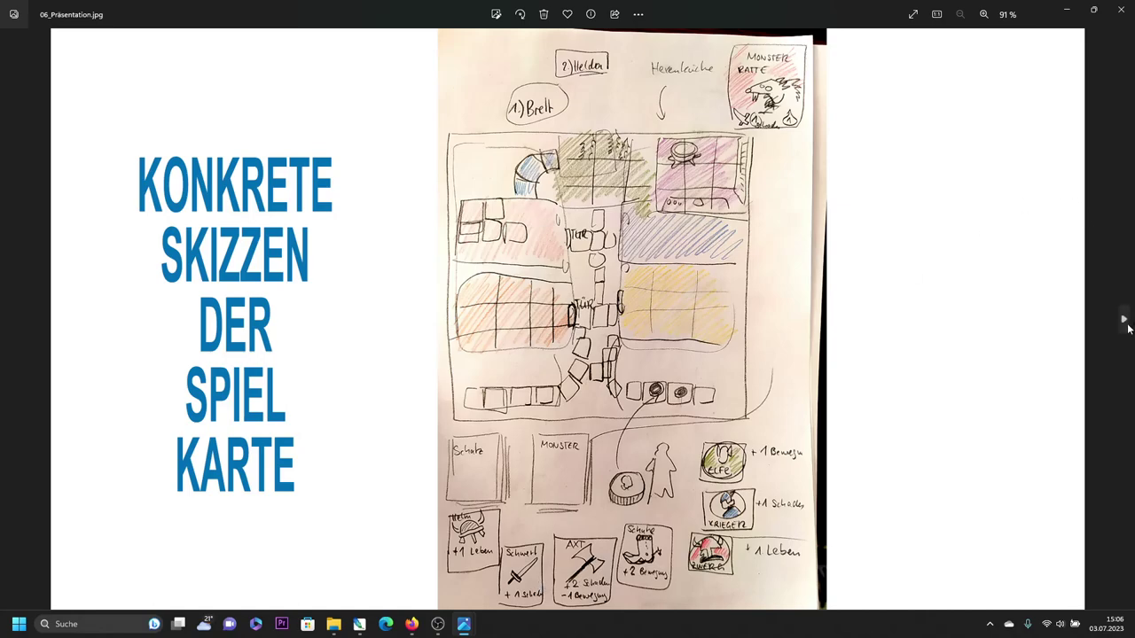
left_click(1126, 321)
left_click(1126, 321)
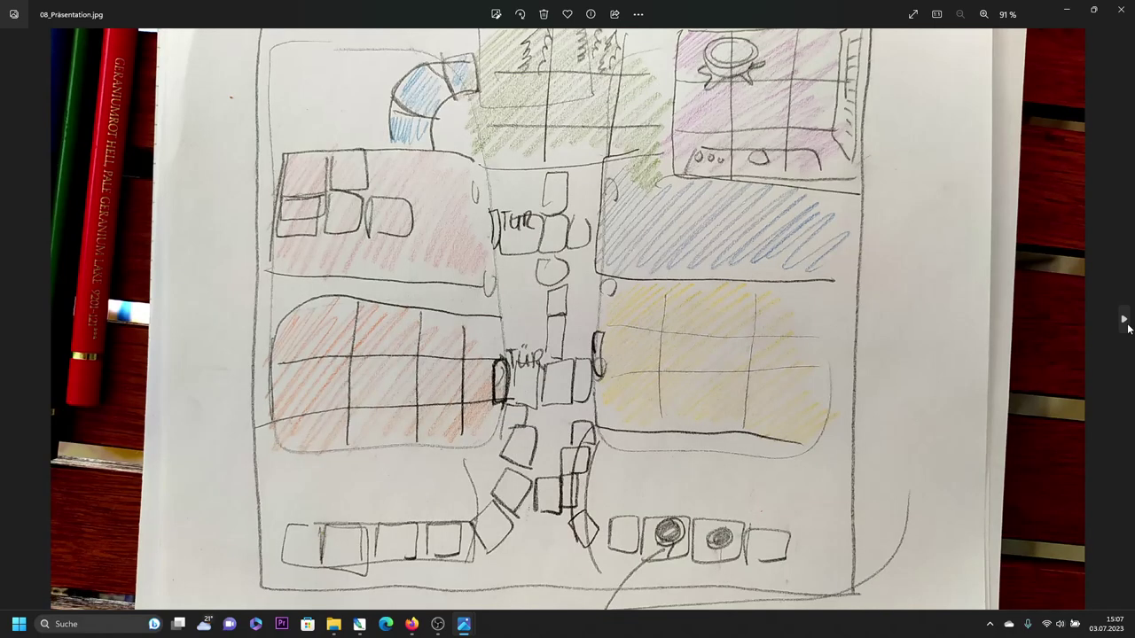
left_click(1124, 321)
left_click(1125, 321)
left_click(1125, 321)
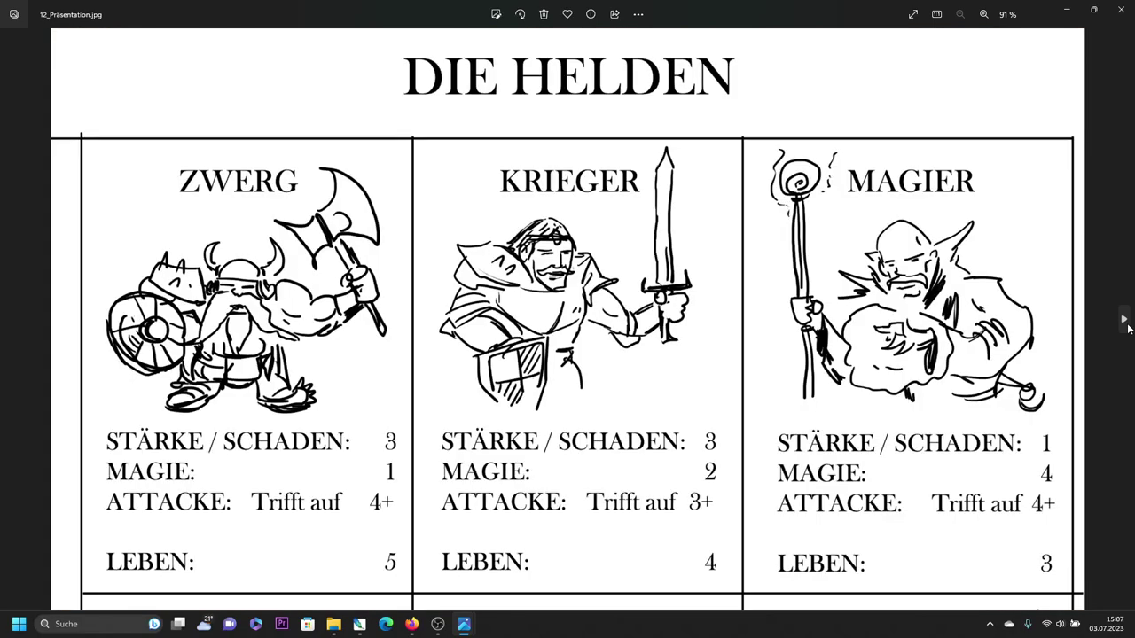
left_click(1124, 321)
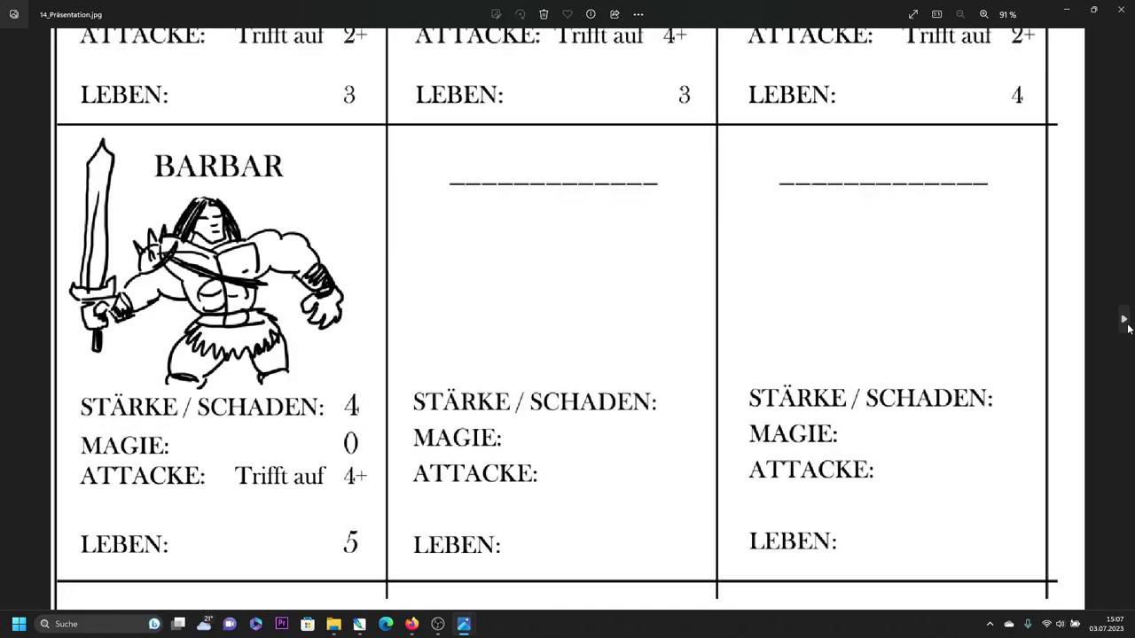
left_click(1125, 321)
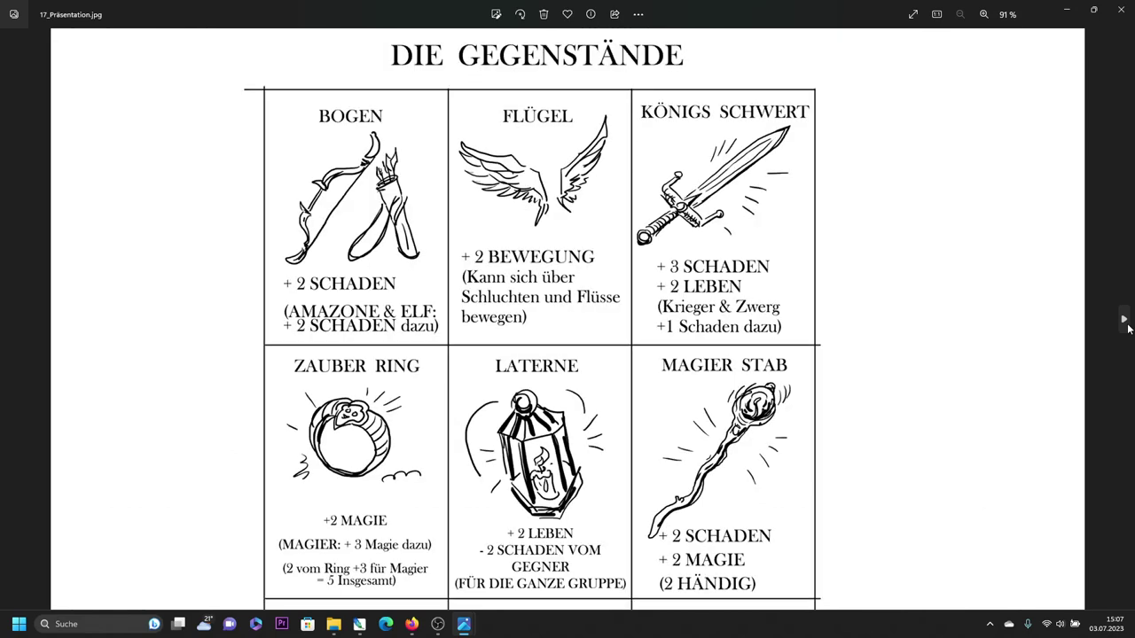
left_click(1128, 325)
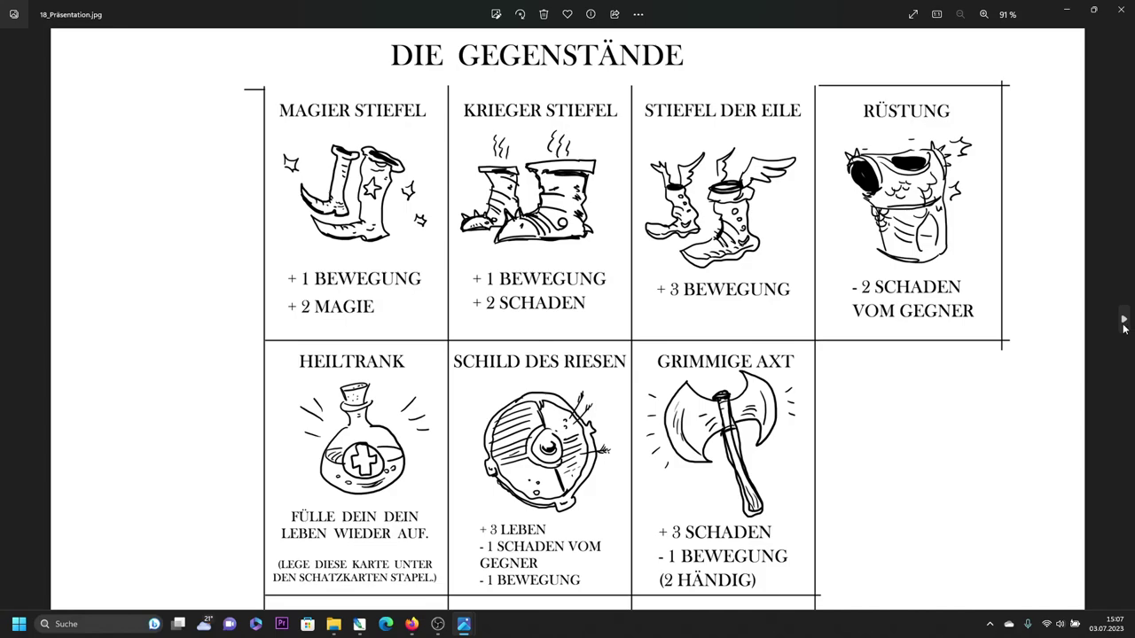
Page past the mission sheet, printed cards, board drafts and playtest photos to 30_Präsentation's handmade board
left_click(1124, 322)
left_click(1123, 323)
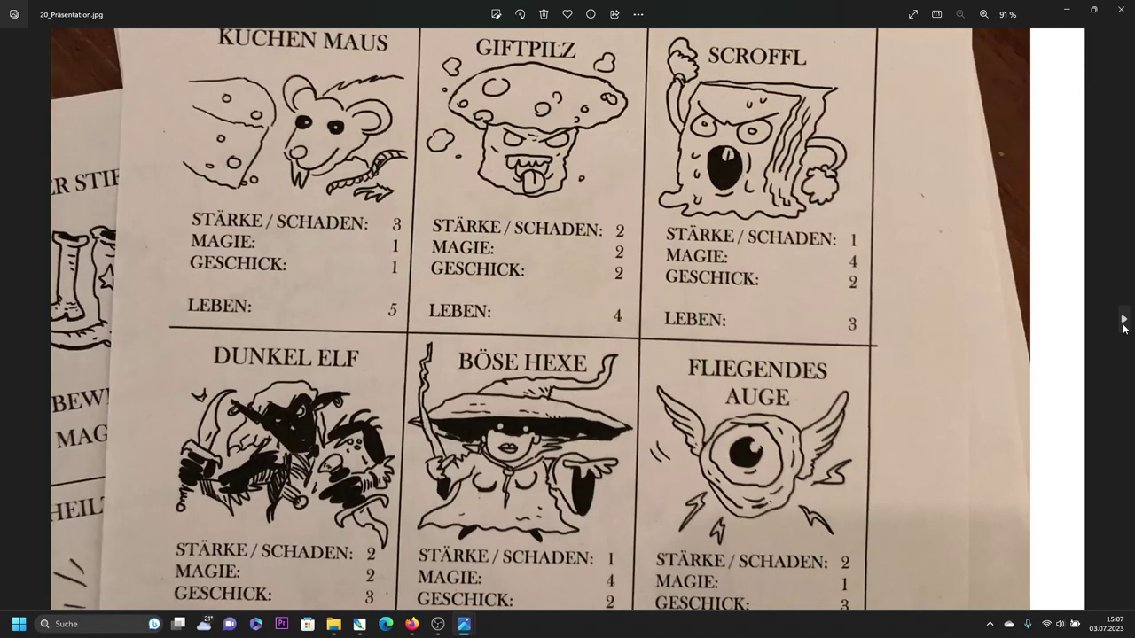
left_click(1123, 323)
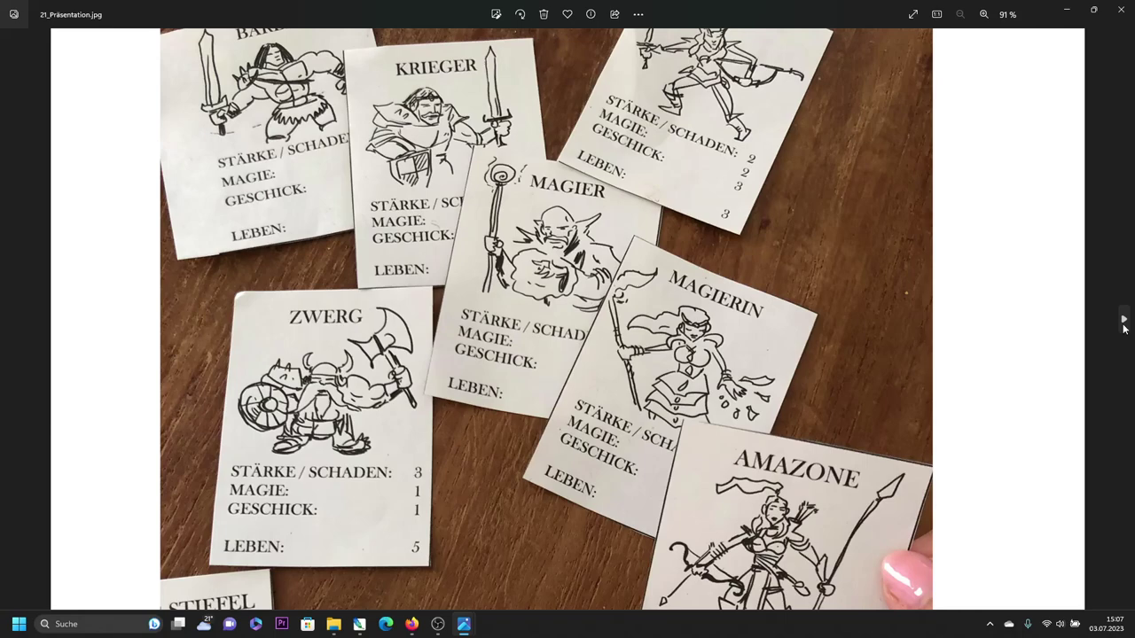
left_click(1123, 323)
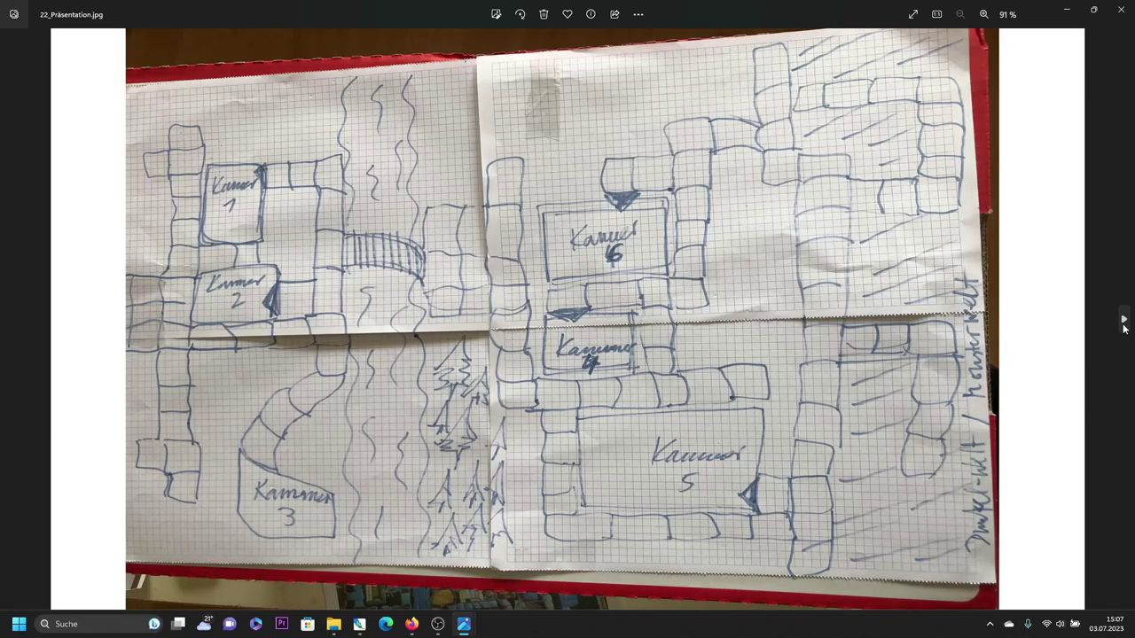
left_click(1123, 322)
left_click(1123, 323)
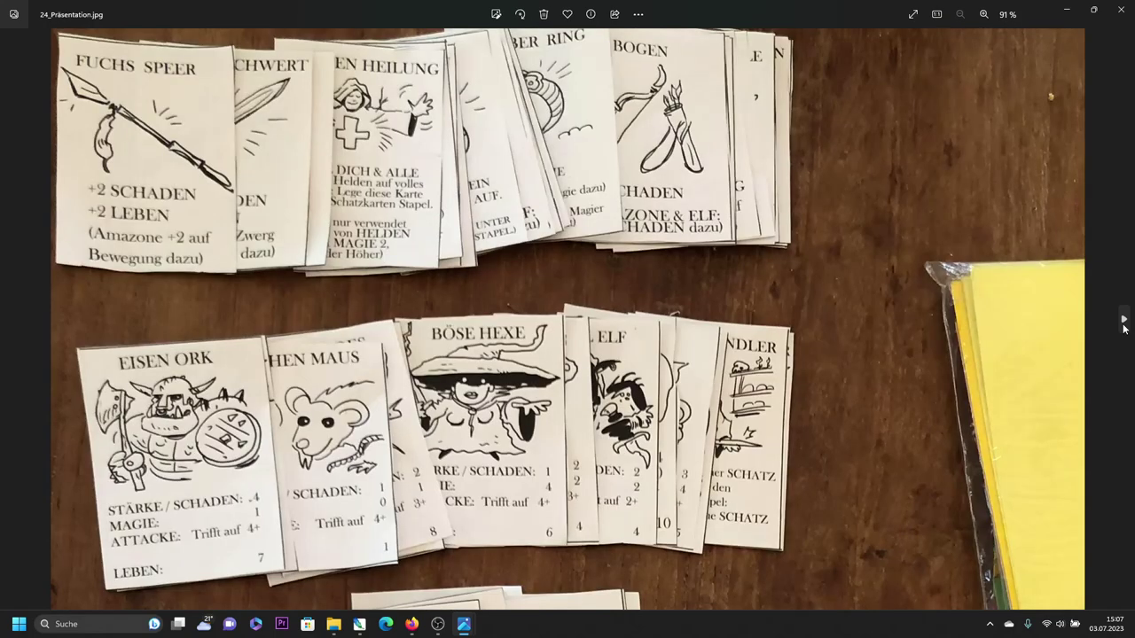
left_click(1124, 323)
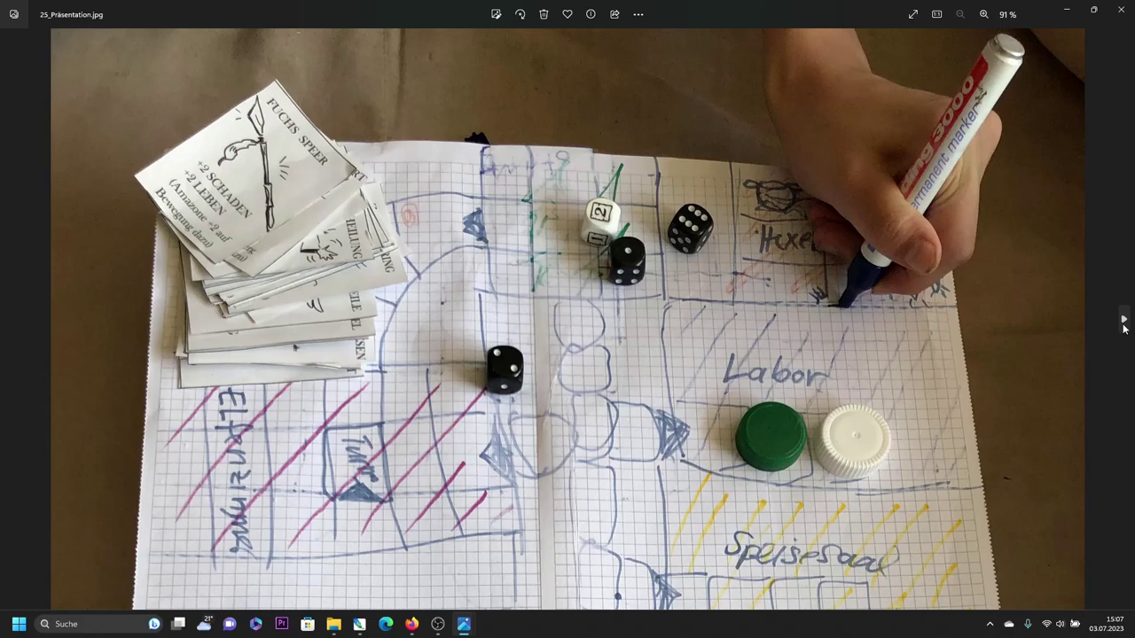
left_click(1124, 322)
left_click(1124, 321)
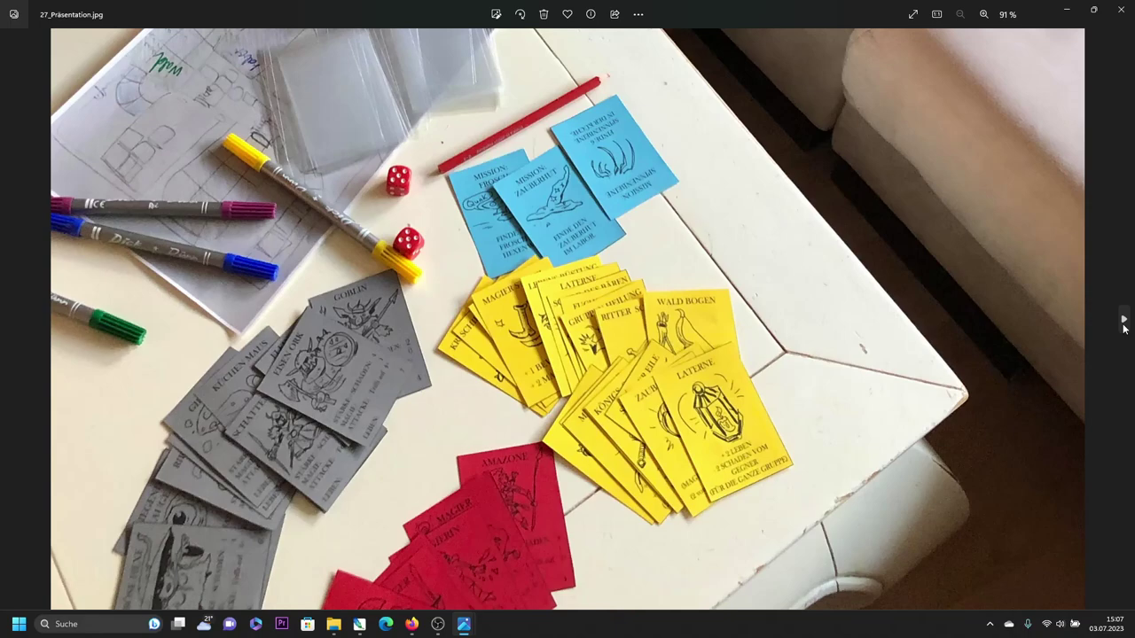
left_click(1123, 321)
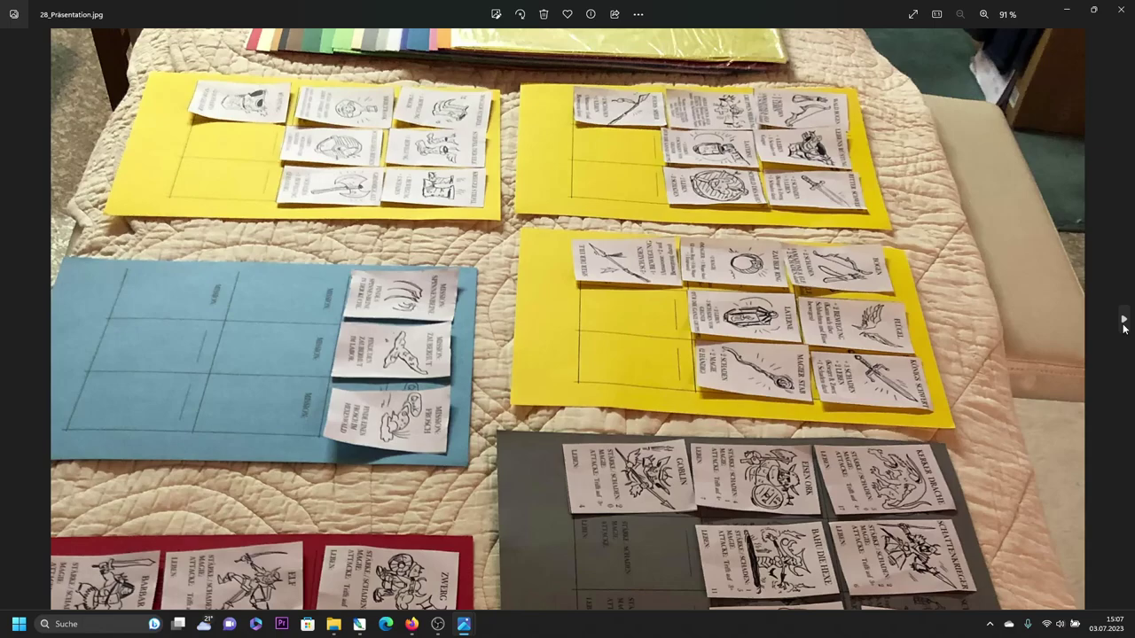
left_click(1124, 321)
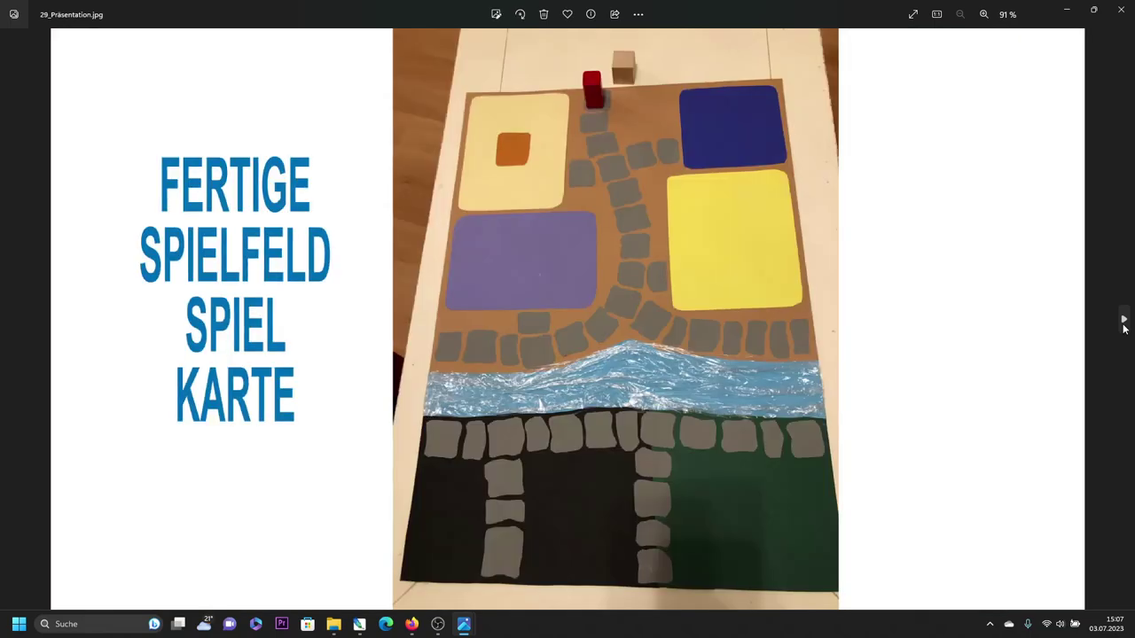
left_click(1123, 321)
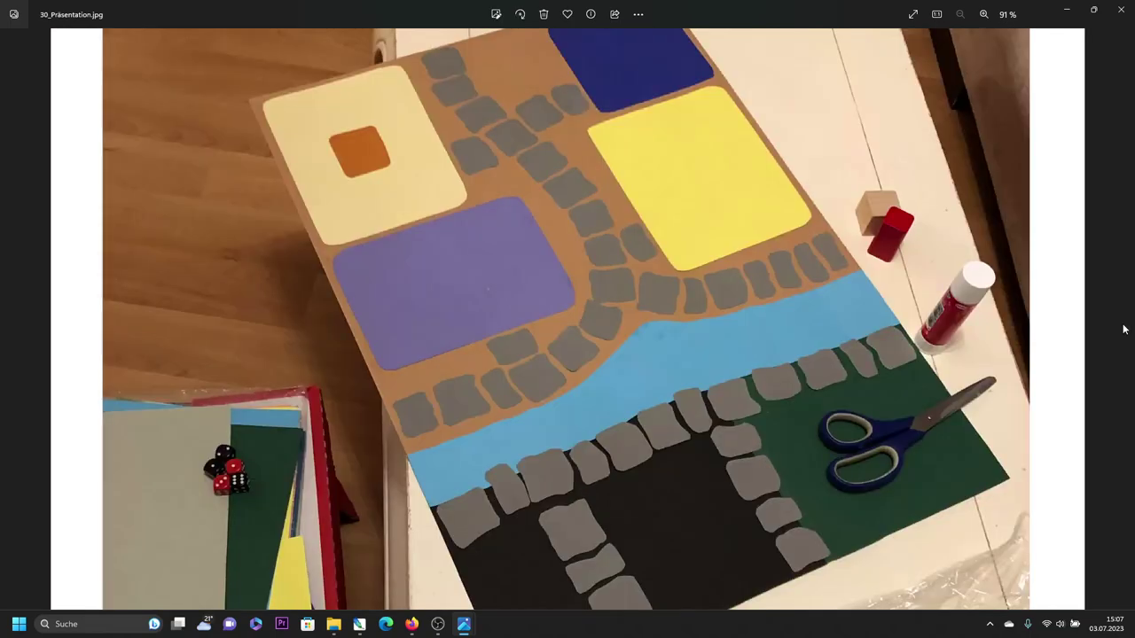
Step back through the presentation photos to 01_Präsentation, then switch to Photoshop
key("Left")
key("Left")
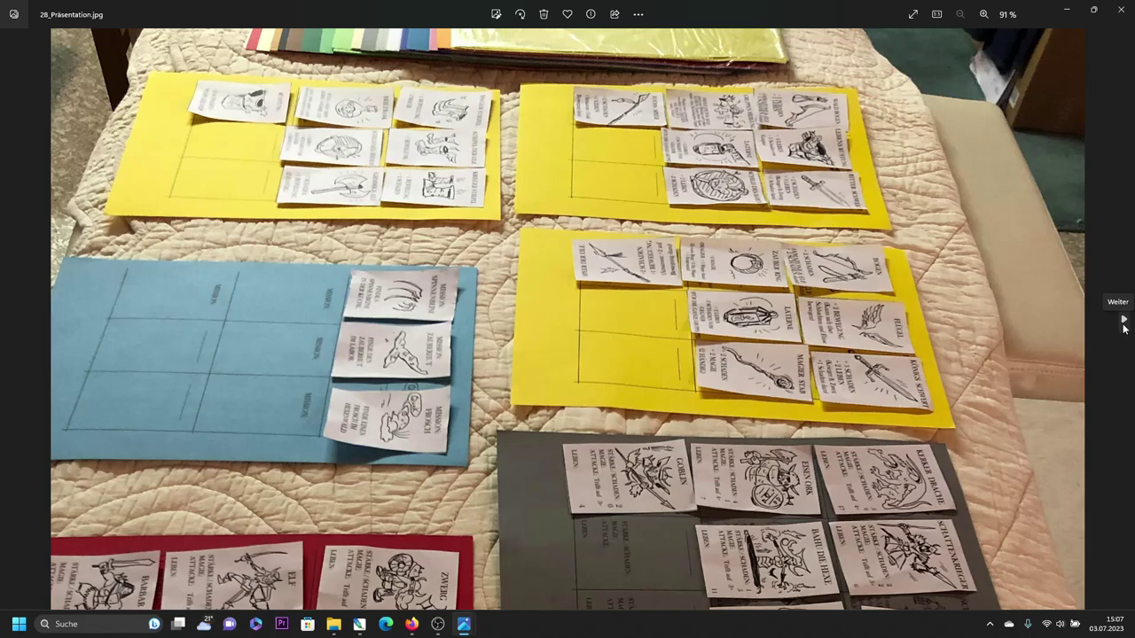
key("Left")
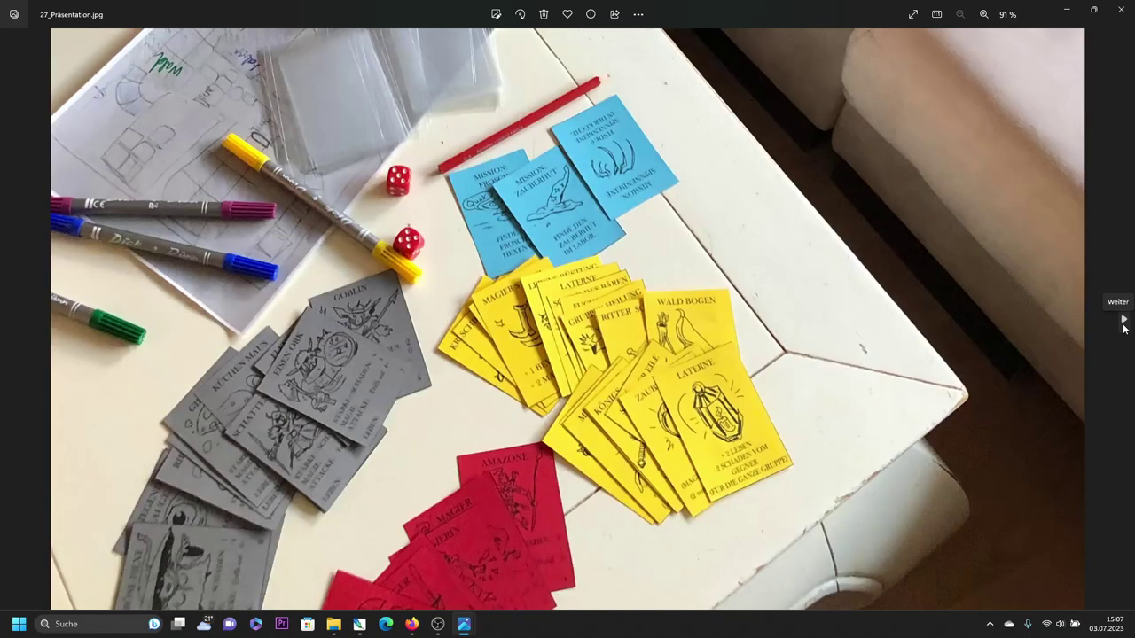
key("Left")
key("Left")
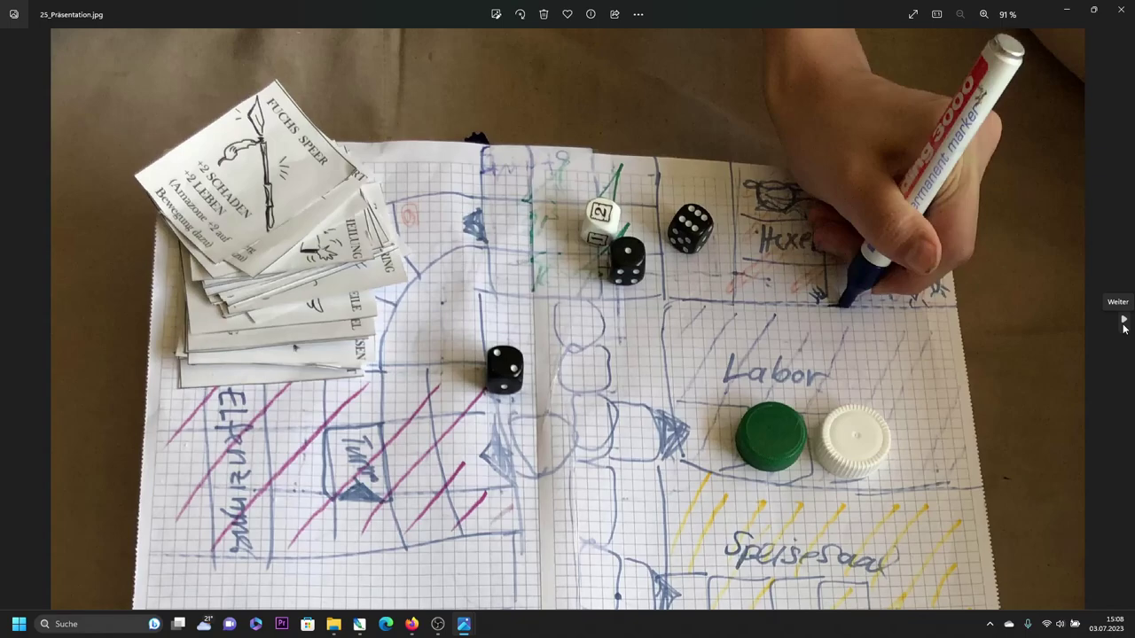
key("Left")
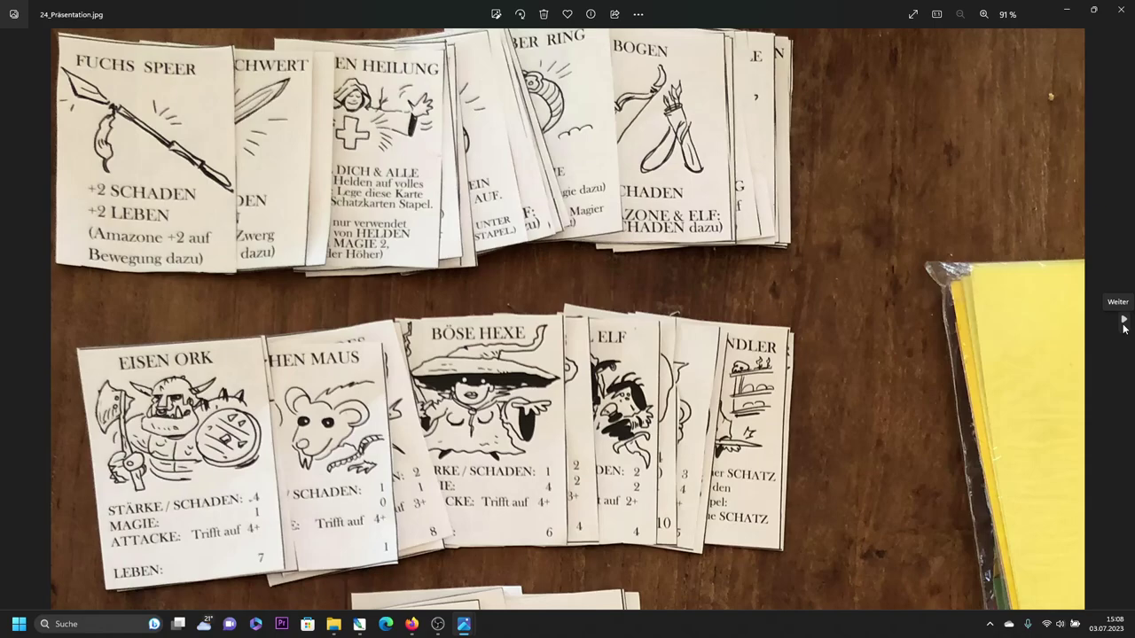
left_click(1123, 319)
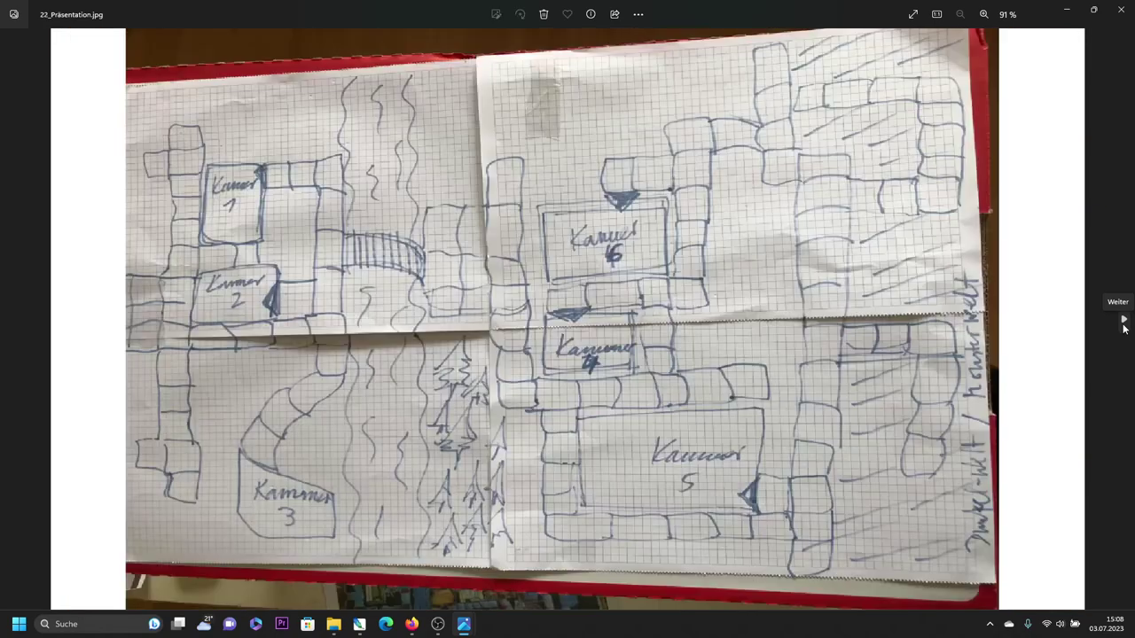
left_click(1123, 319)
left_click(1124, 319)
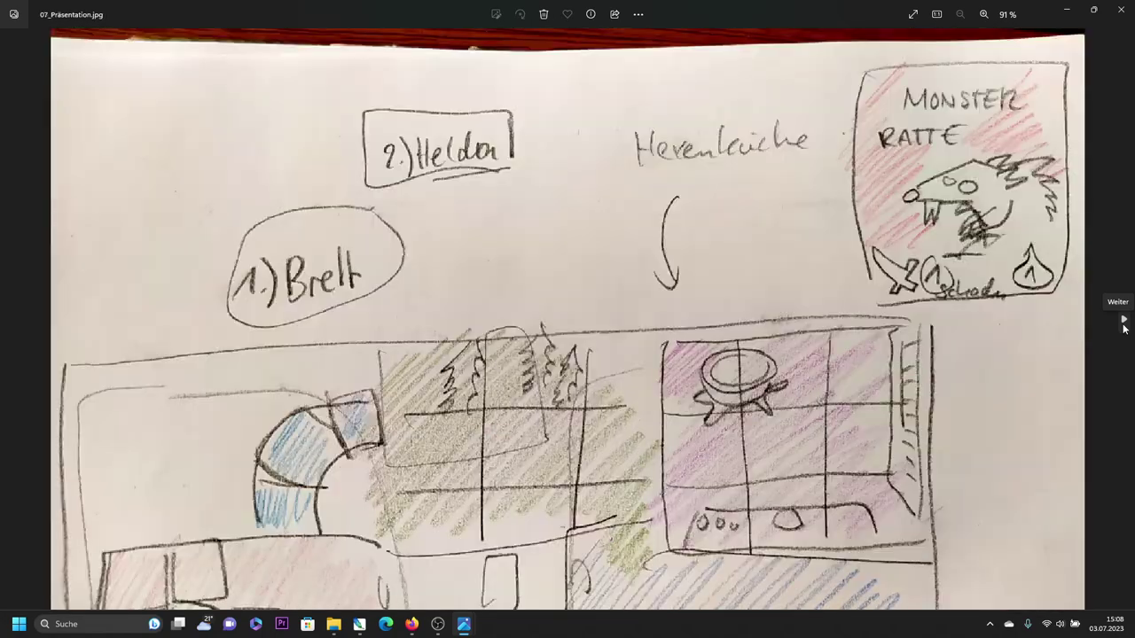
left_click(1124, 320)
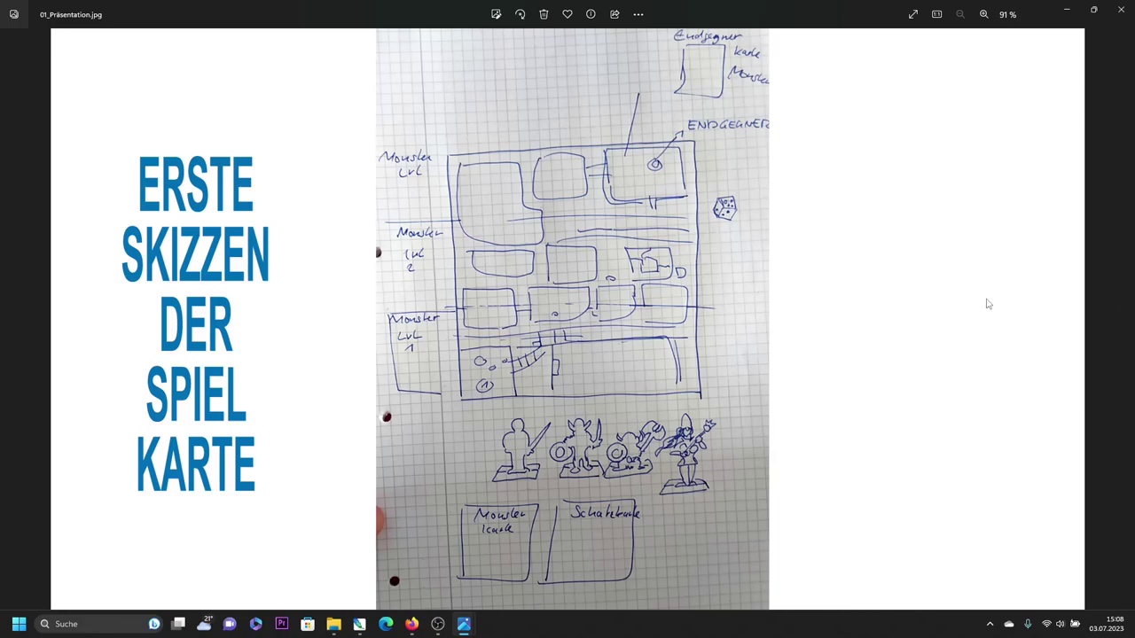
left_click(360, 625)
Open 'The Endtimes TCG CARD - The Card 63x88 mm.psd' from File > Open Recent
left_click(10, 20)
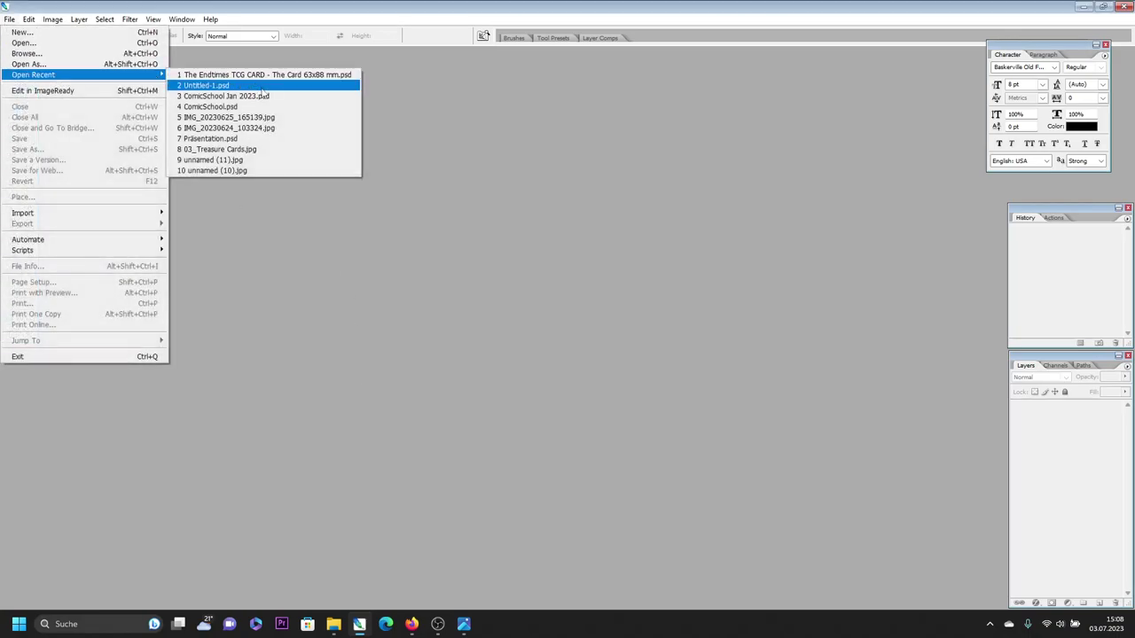
mouse_move(34, 74)
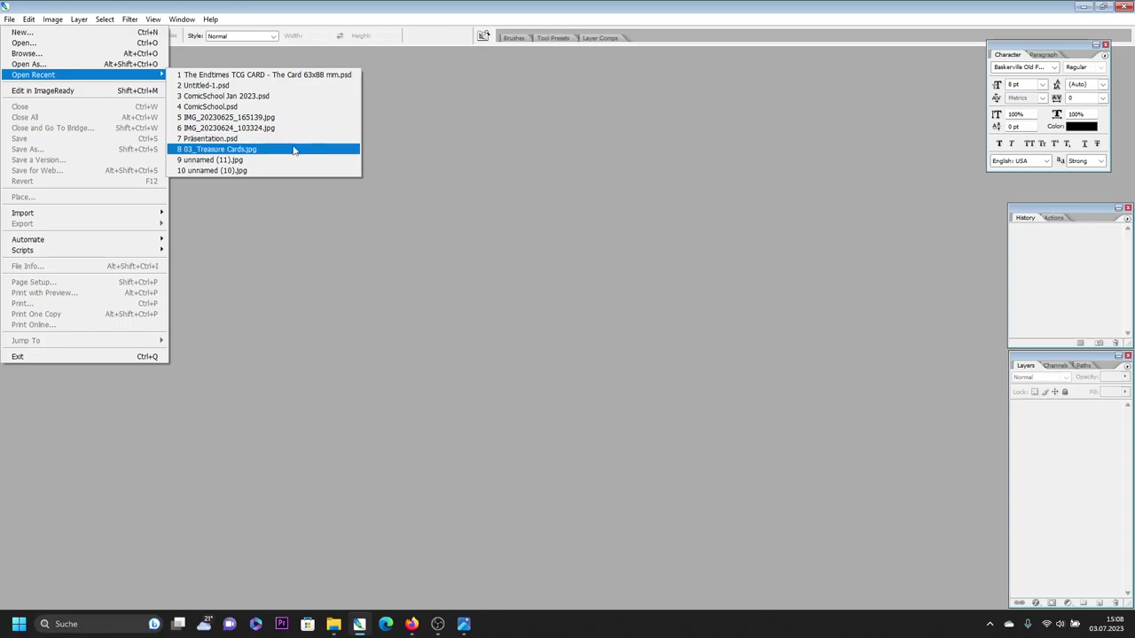
left_click(289, 76)
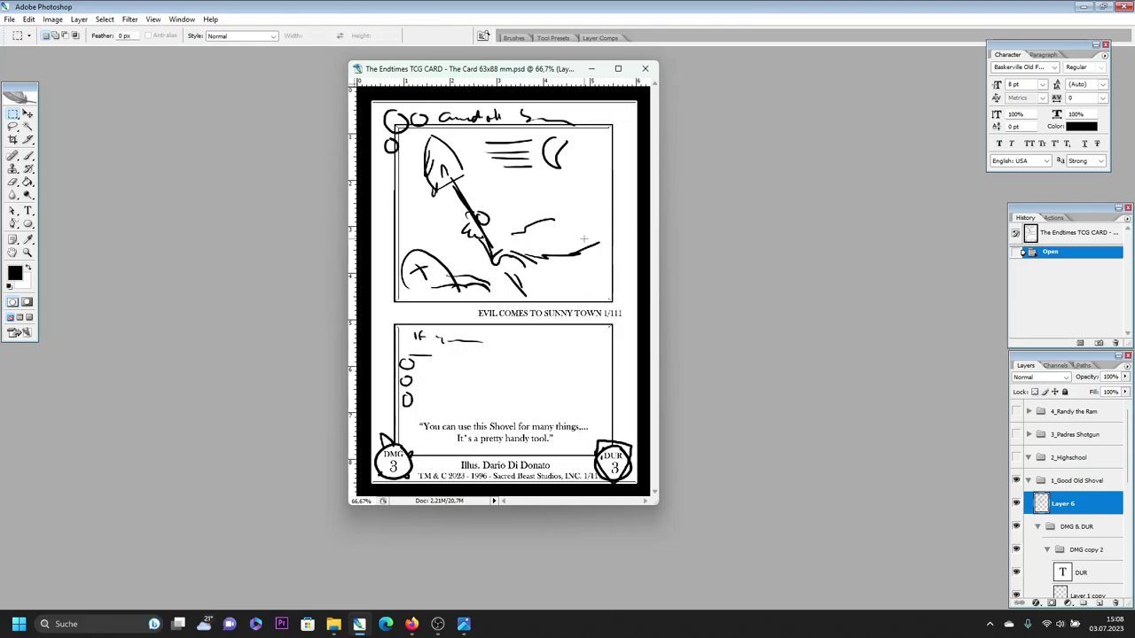
Hide the 1_Good Old Shovel sketch, enlarge the document window and zoom into the card's top
left_click(1026, 485)
left_click(1017, 480)
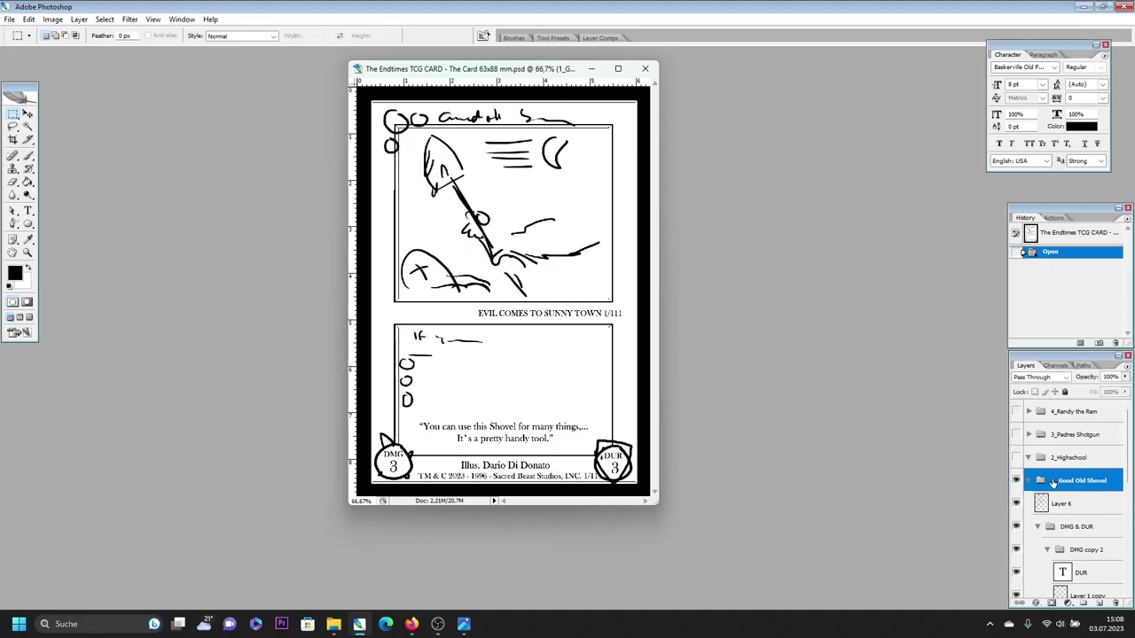
left_click(1016, 479)
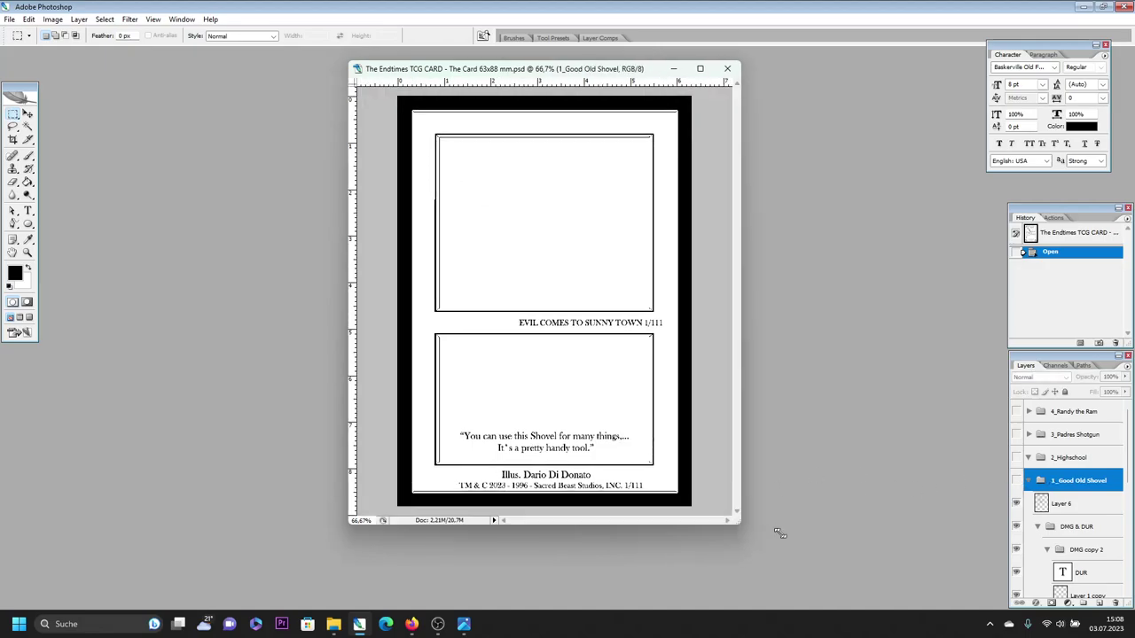
left_click_drag(660, 504, 854, 567)
left_click(28, 252)
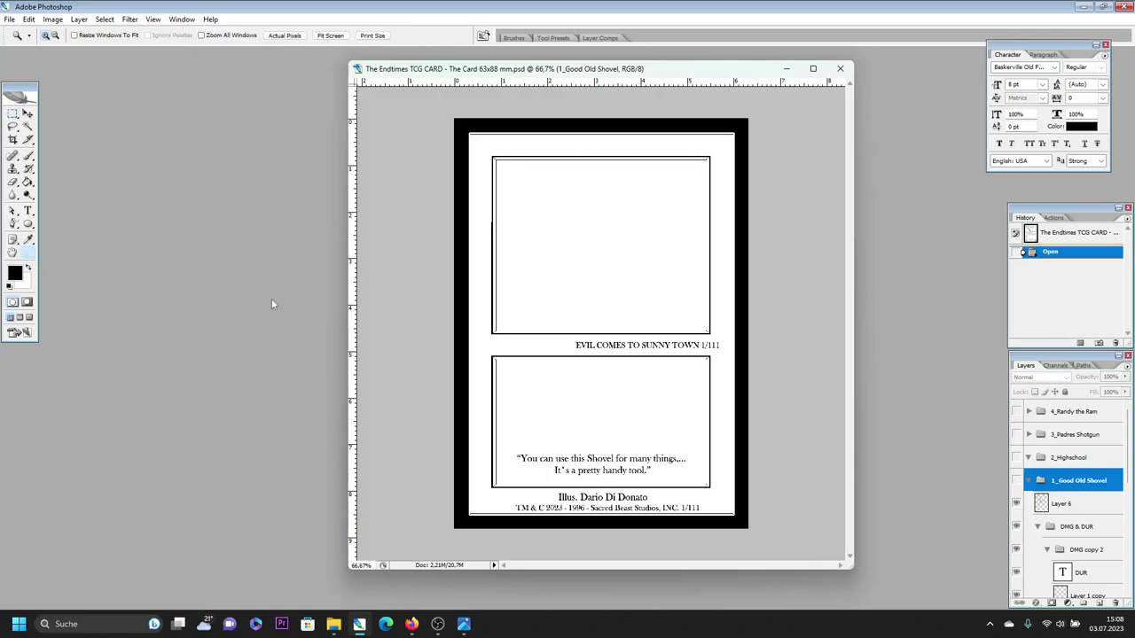
left_click_drag(444, 348, 745, 142)
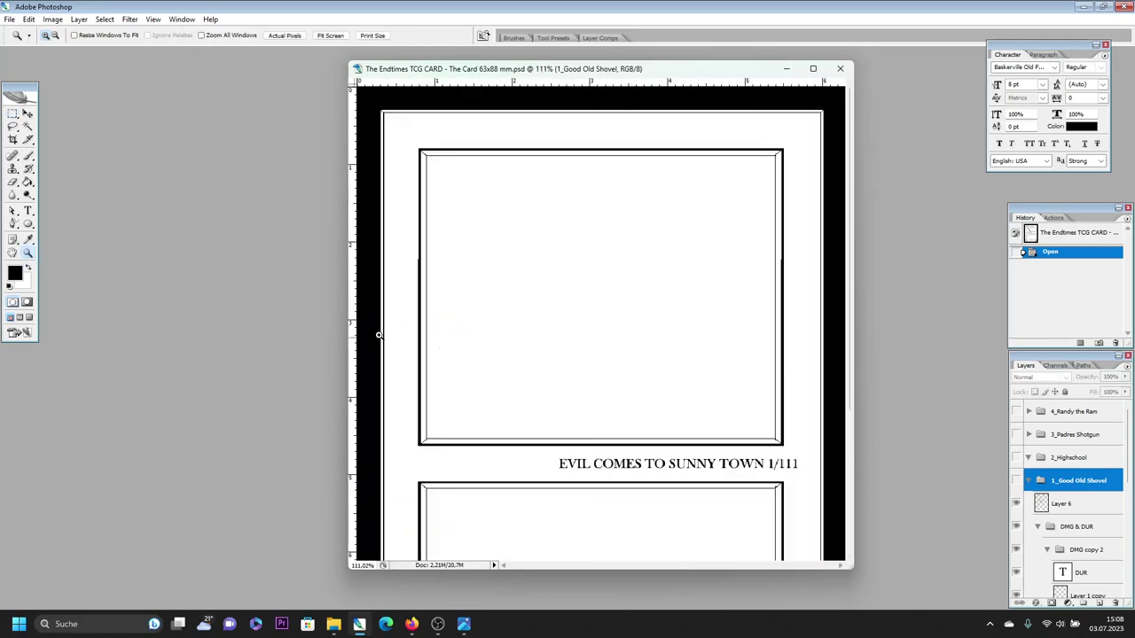
left_click(13, 253)
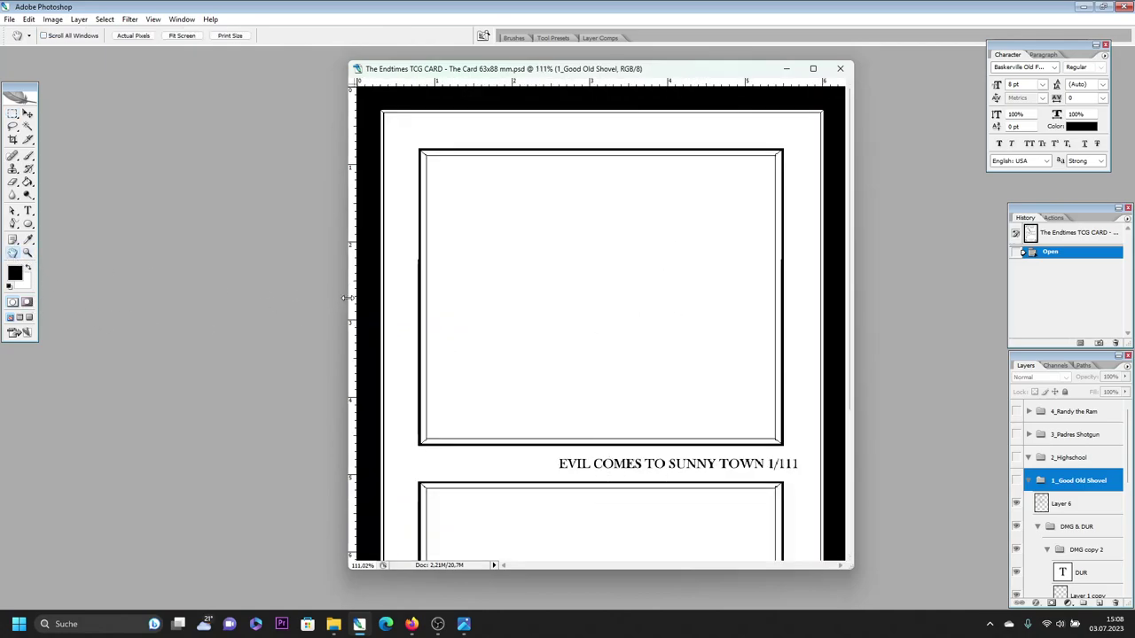
left_click_drag(349, 301, 123, 301)
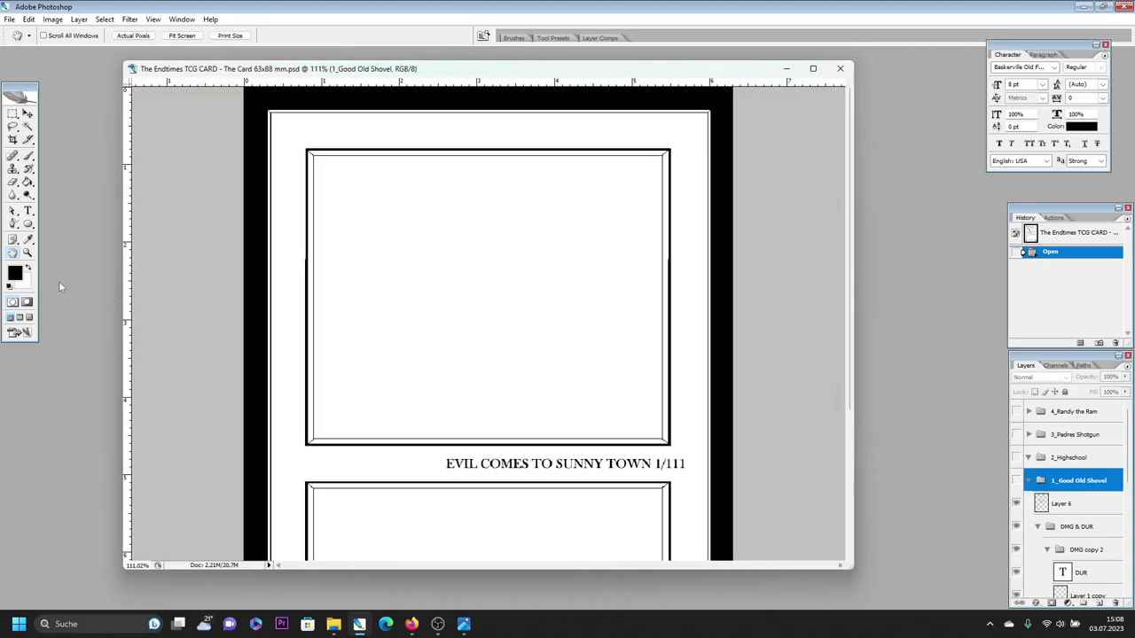
Inspect the quote, credits, title and DMG/DUR badges, toggling the Good Old Shovel sketch
left_click_drag(448, 365, 436, 226)
left_click_drag(520, 363, 520, 170)
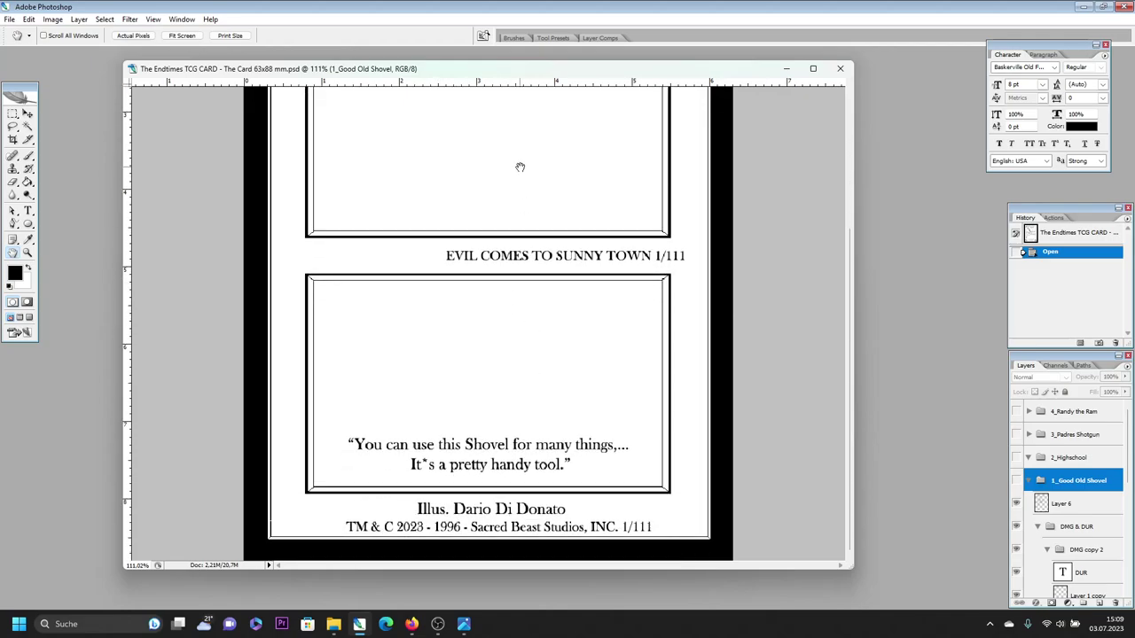
left_click_drag(465, 246, 470, 355)
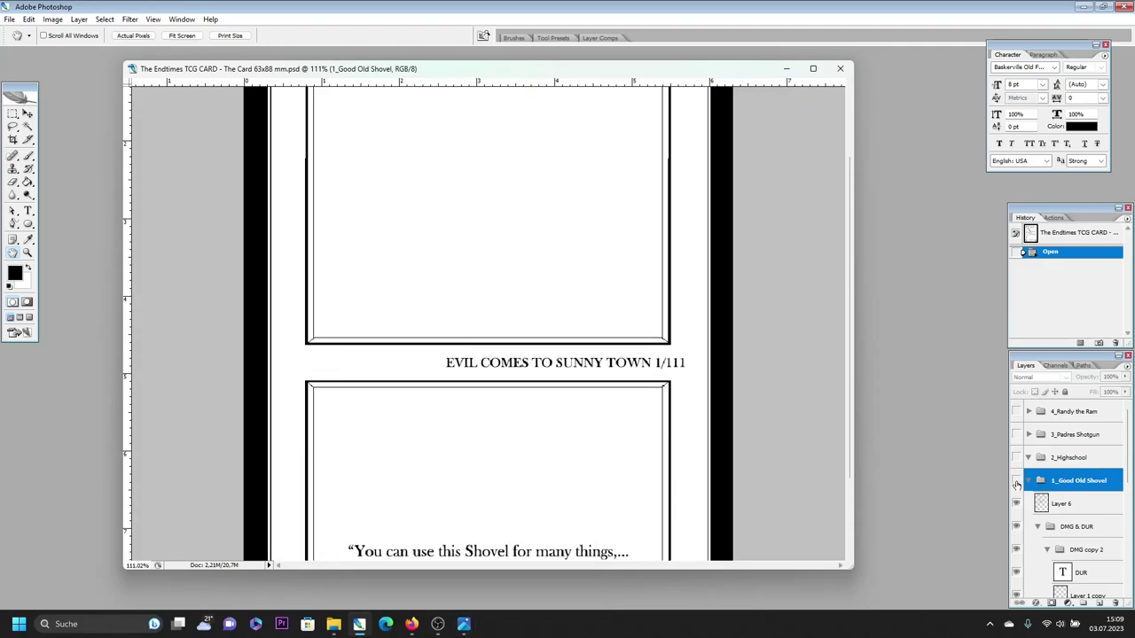
left_click(1016, 480)
left_click_drag(507, 241, 521, 343)
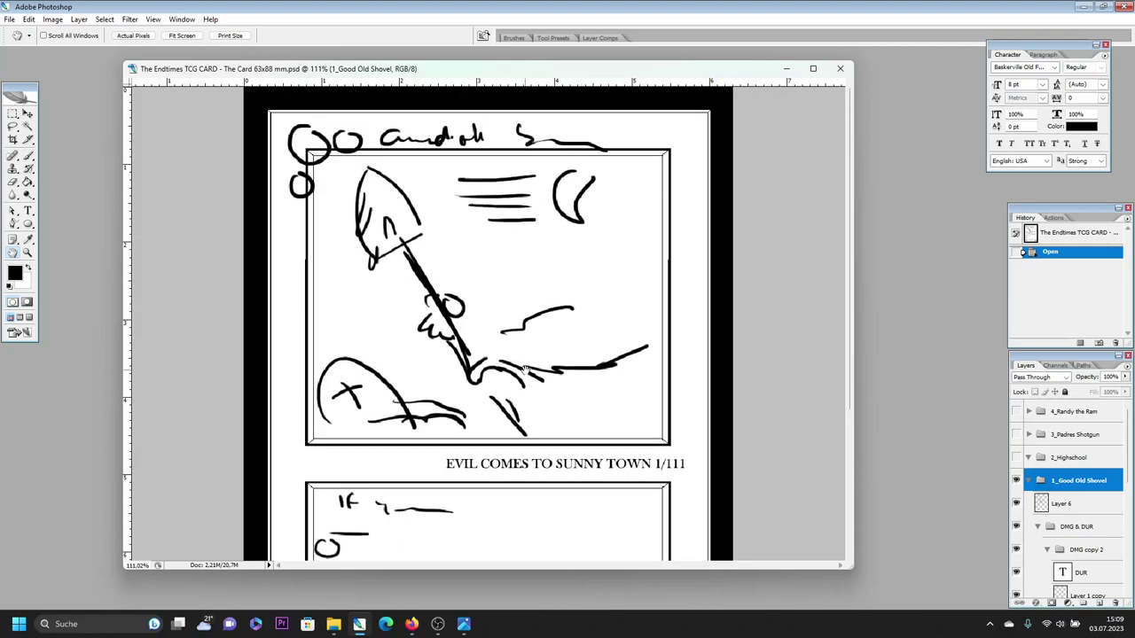
left_click_drag(537, 402, 592, 218)
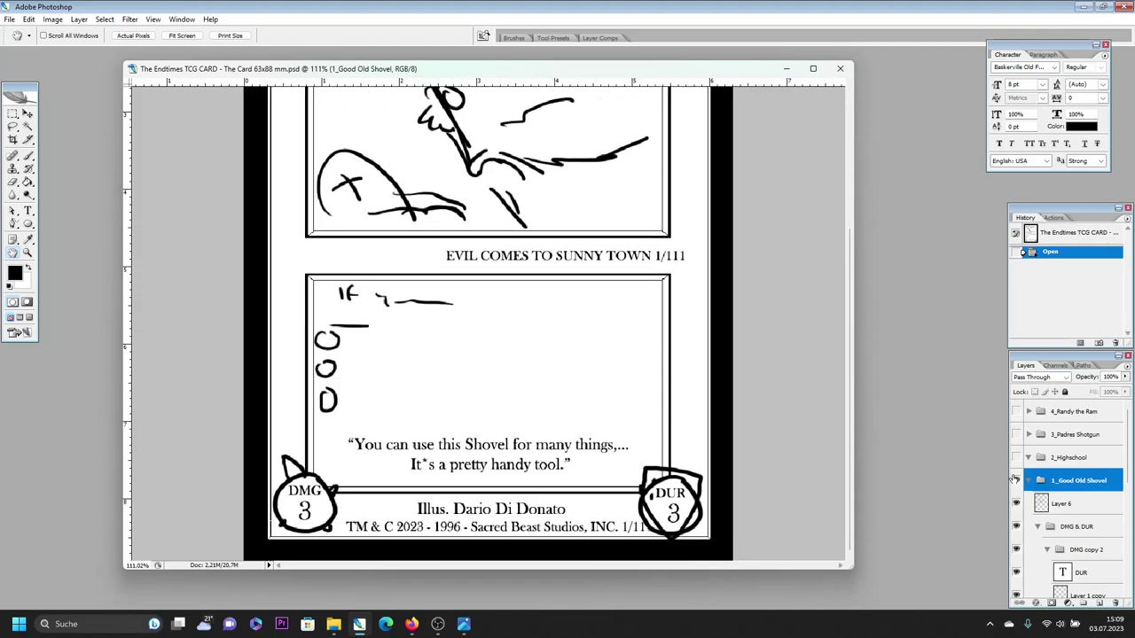
left_click(1016, 481)
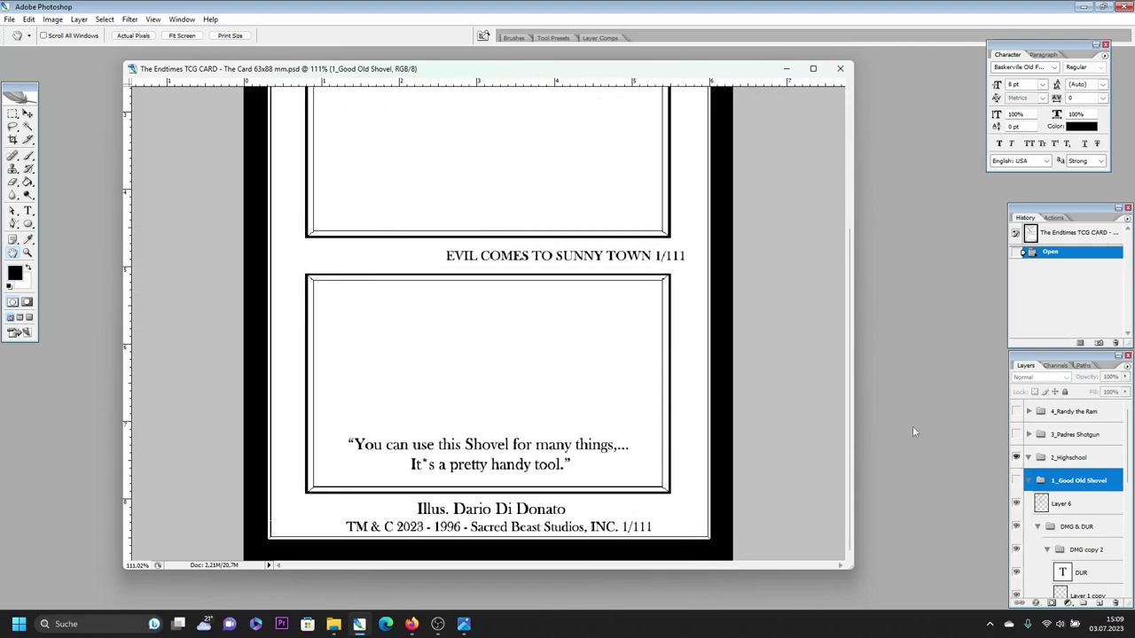
left_click_drag(525, 313, 500, 389)
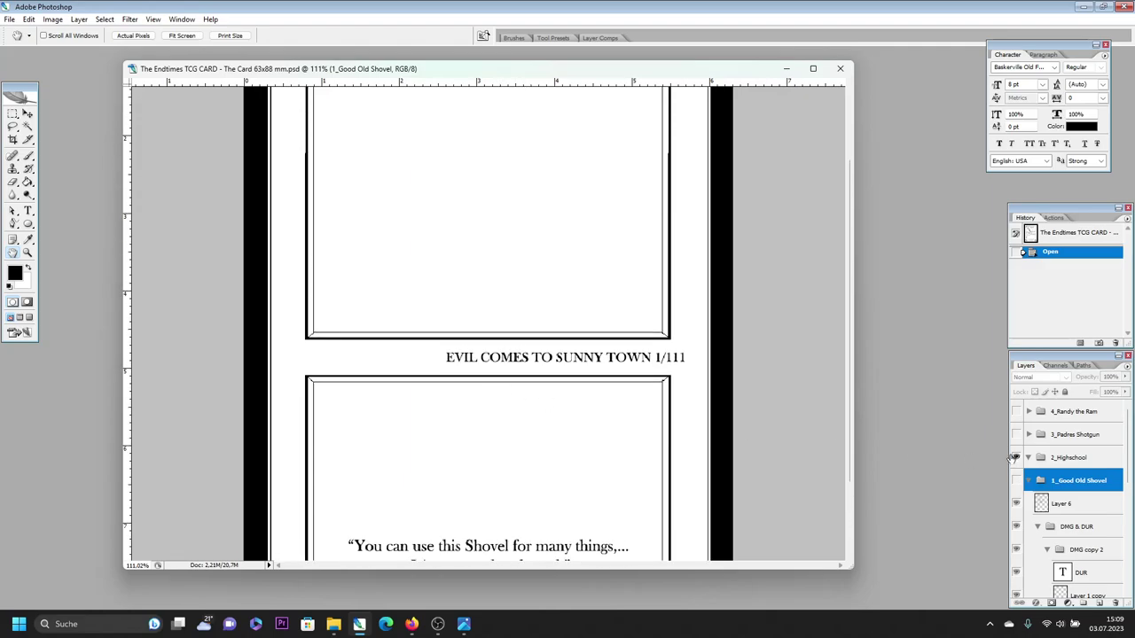
Hide the 2_Highschool sketch and show 3_Padres Shotgun, viewing its quote
left_click(1016, 457)
left_click(1016, 435)
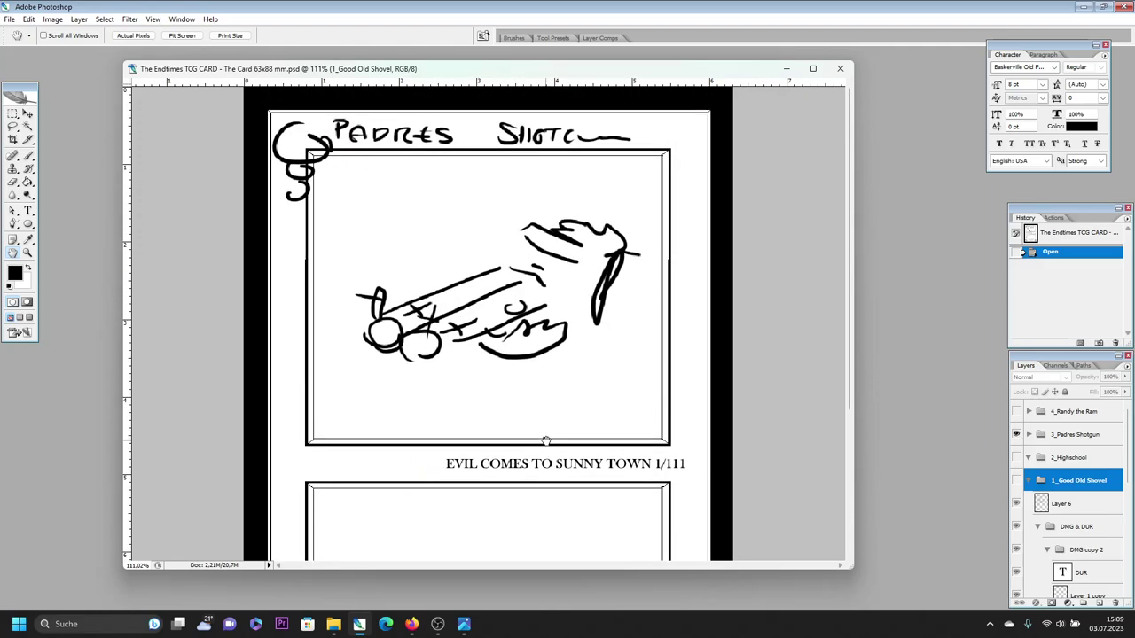
left_click_drag(541, 310, 525, 175)
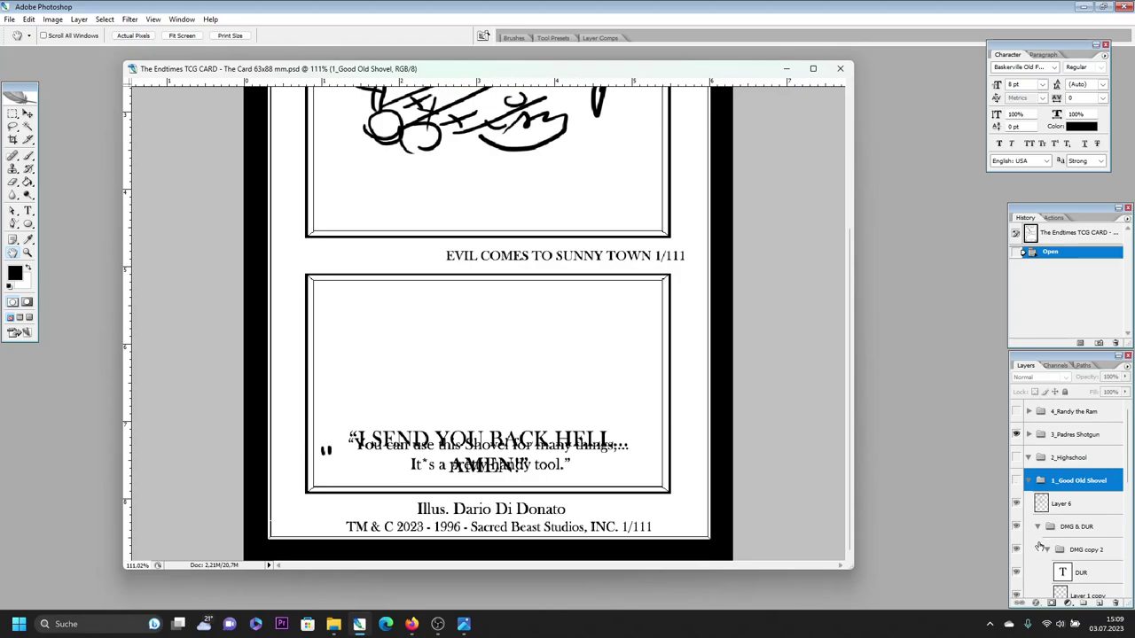
scroll(1040, 544, "down", 3)
scroll(1040, 545, "down", 3)
scroll(1029, 537, "down", 2)
Hide the default TEXT BOX, show the Frame boxes, and switch to the 4_Randy the Ram sketch
left_click(1016, 518)
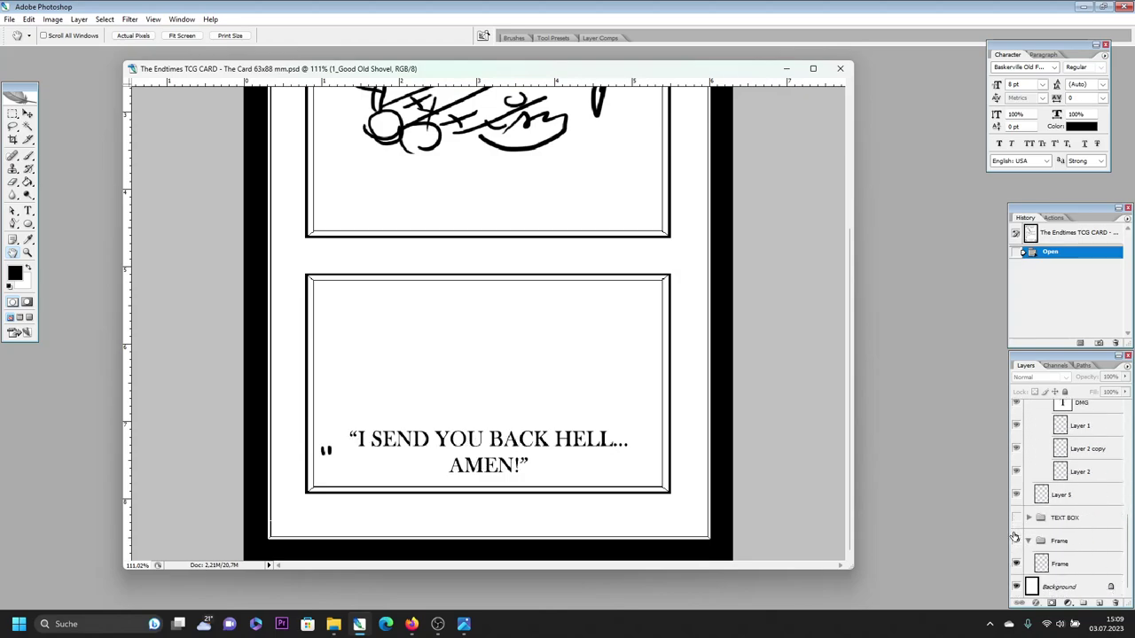
left_click(1016, 540)
left_click(1016, 519)
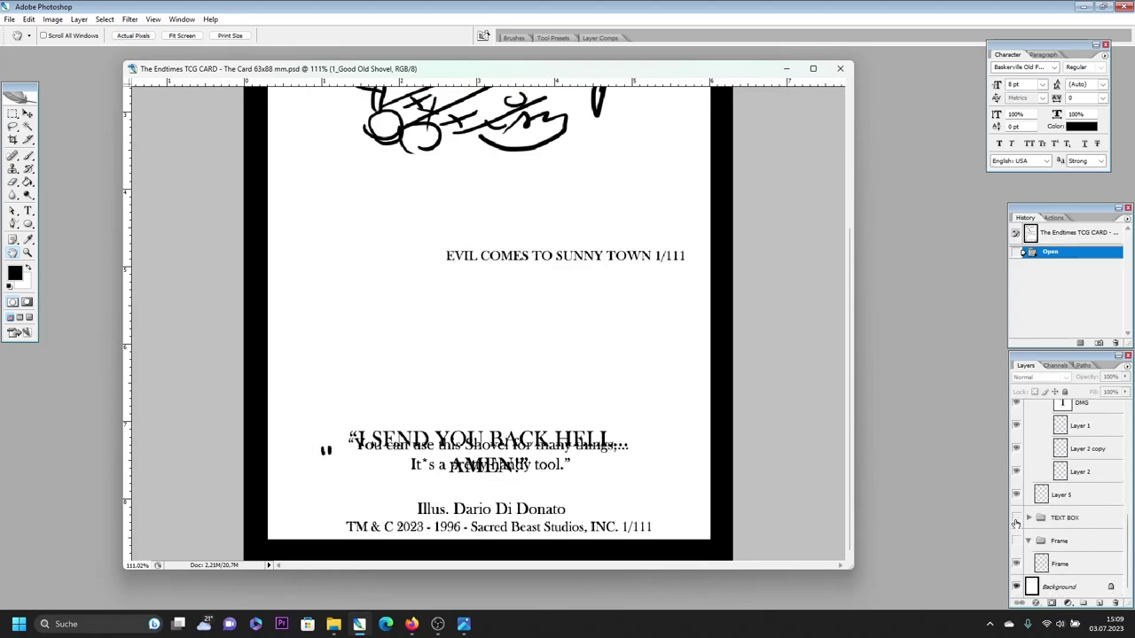
left_click(1016, 518)
left_click(1016, 541)
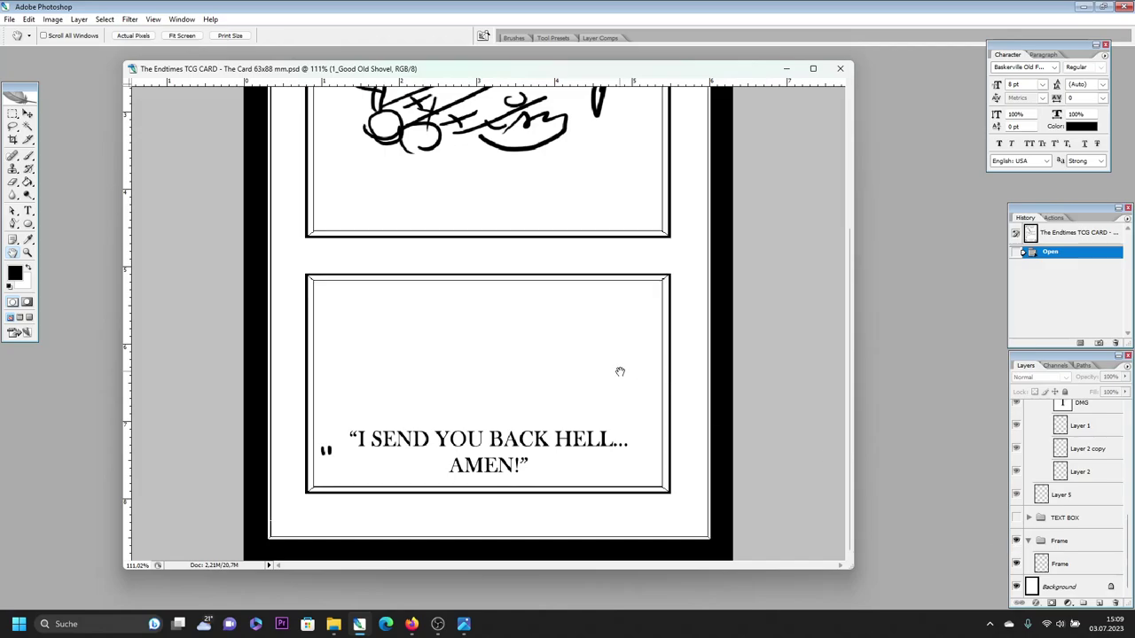
scroll(555, 274, "up", 3)
scroll(572, 230, "up", 1)
scroll(572, 257, "up", 1)
scroll(1064, 478, "up", 3)
scroll(1065, 461, "up", 3)
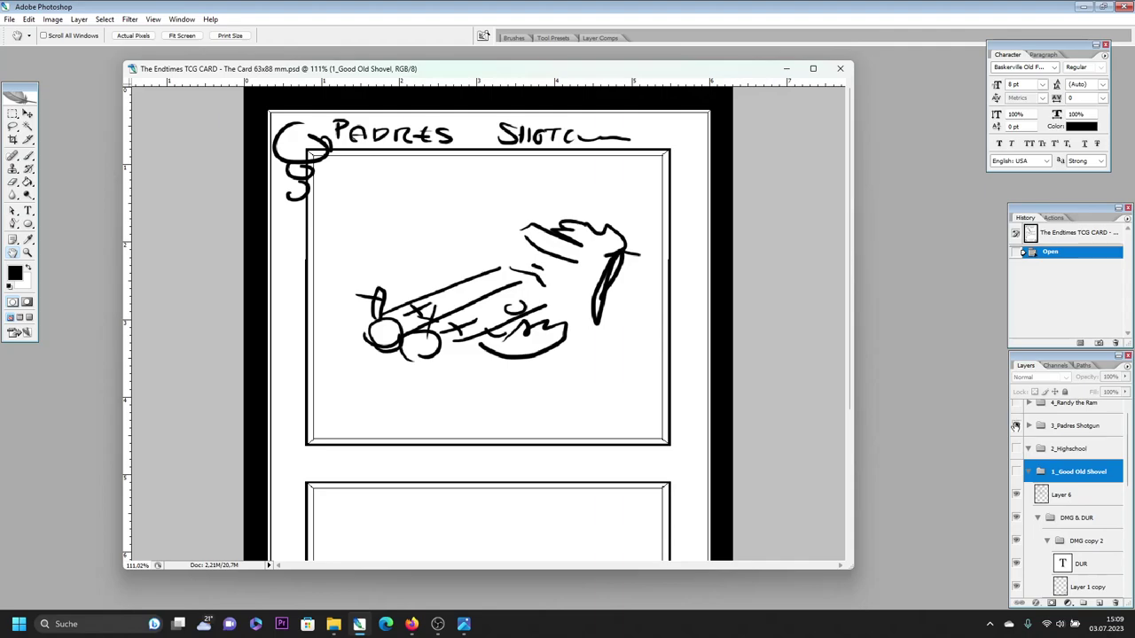
left_click(1016, 426)
left_click(1017, 403)
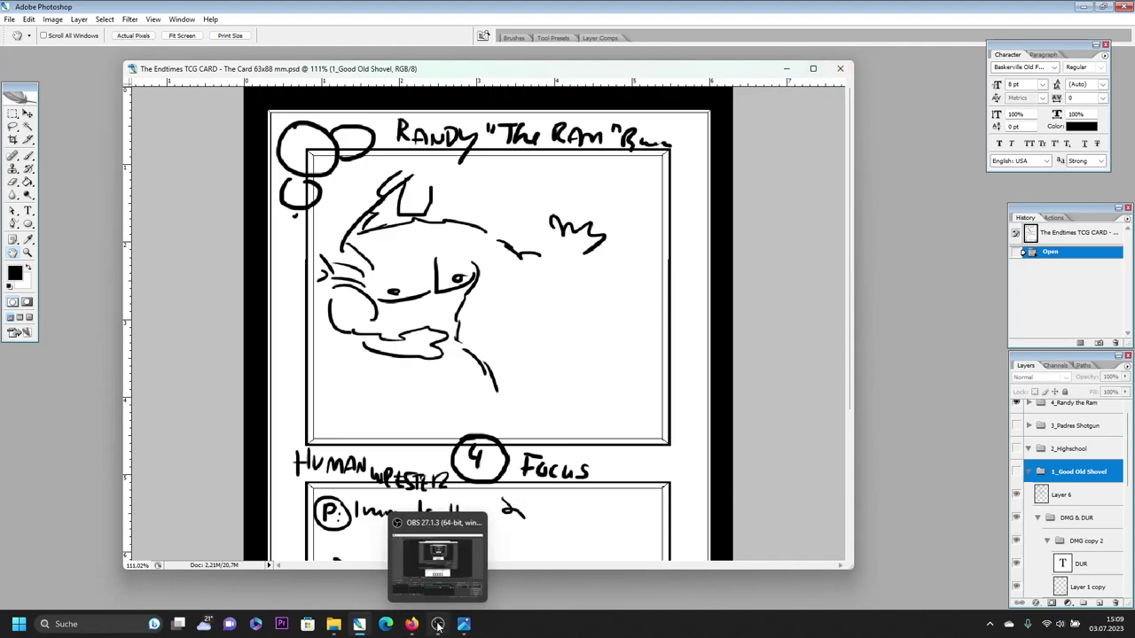
mouse_move(463, 625)
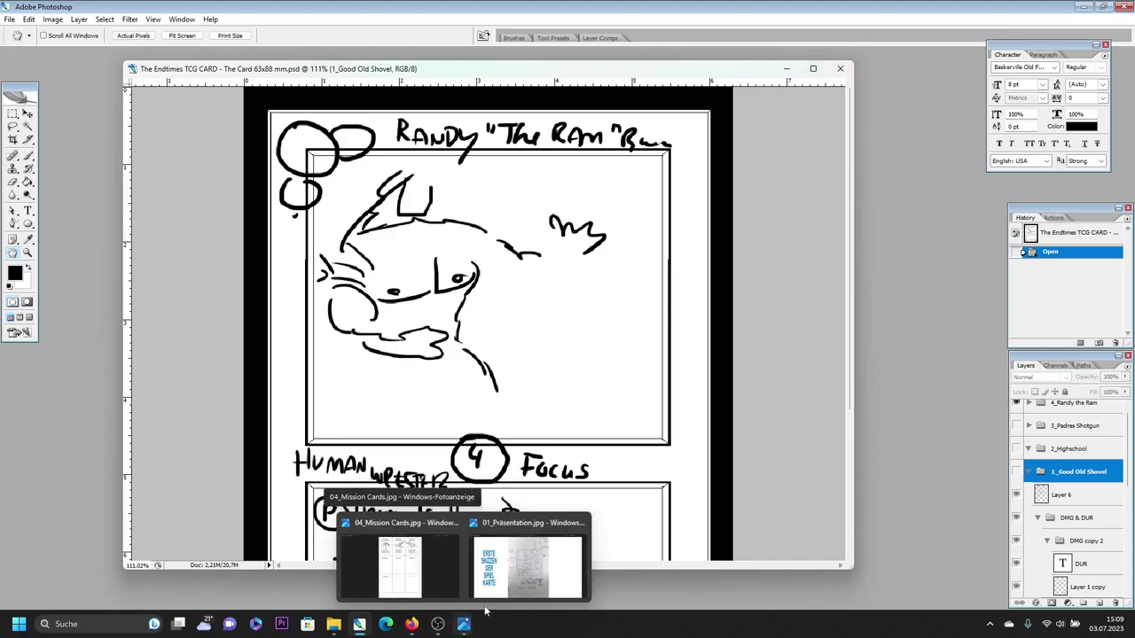
Switch back to the 01_Präsentation photo in Windows Photos from the taskbar
left_click(494, 603)
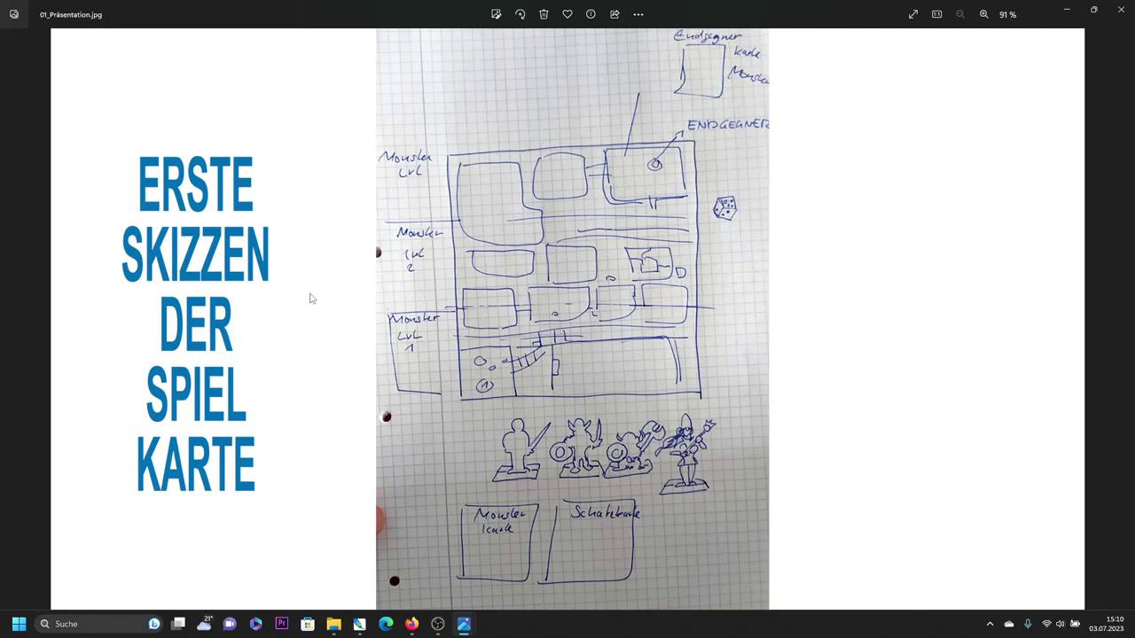
scroll(503, 221, "up", 2)
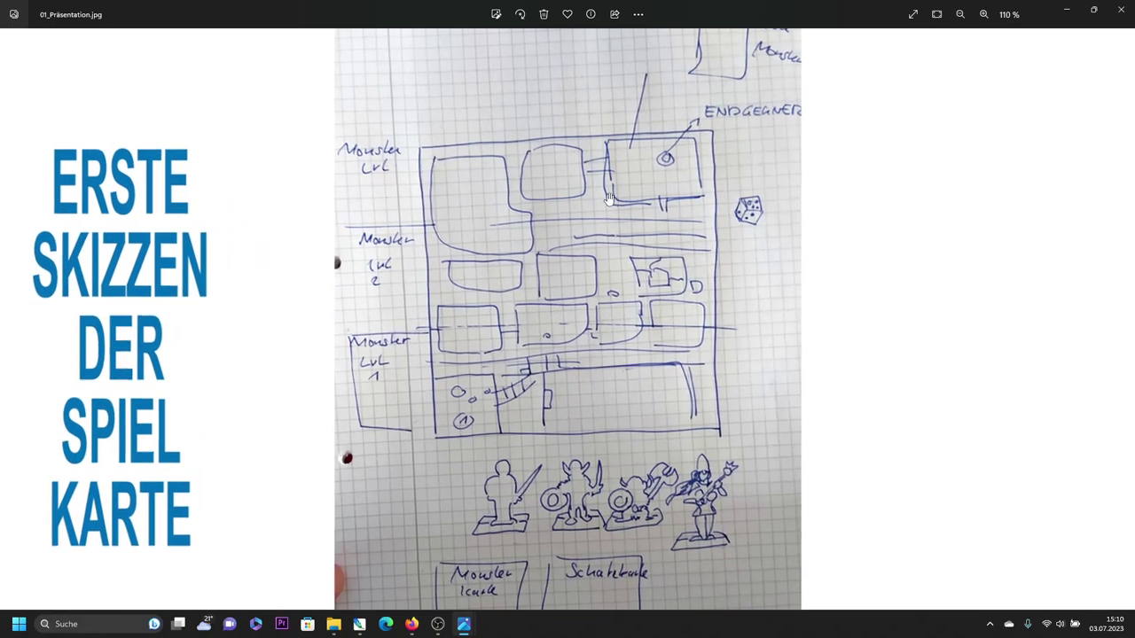
scroll(532, 235, "up", 2)
scroll(488, 252, "up", 1)
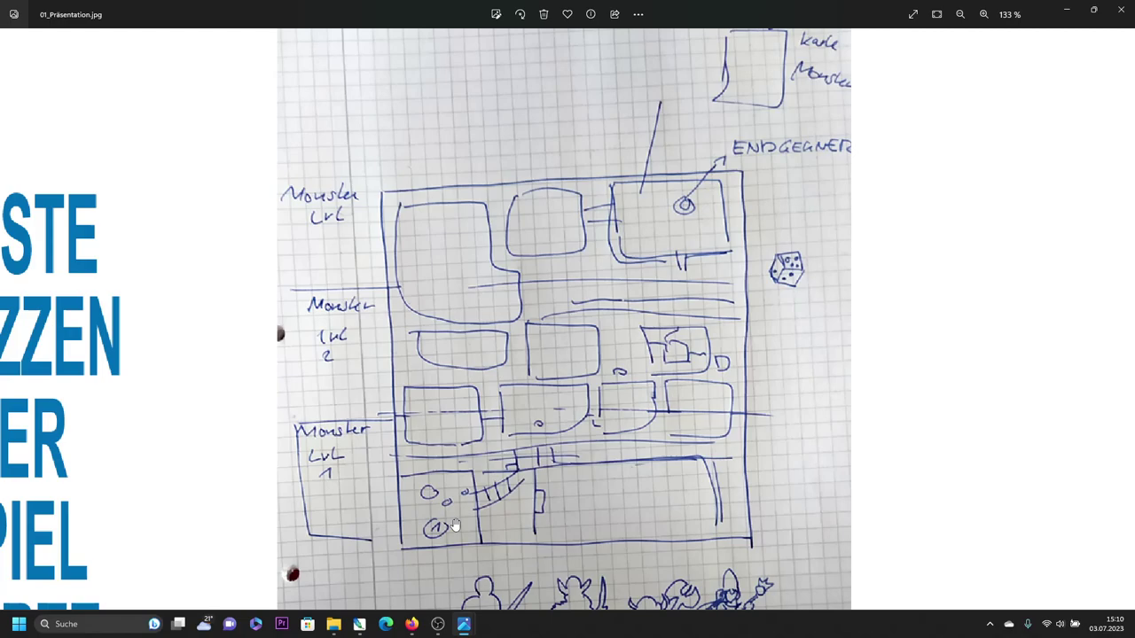
Search Bing images for 'hexenmeister vom flammenden berg' and view the dungeon board picture
left_click(411, 624)
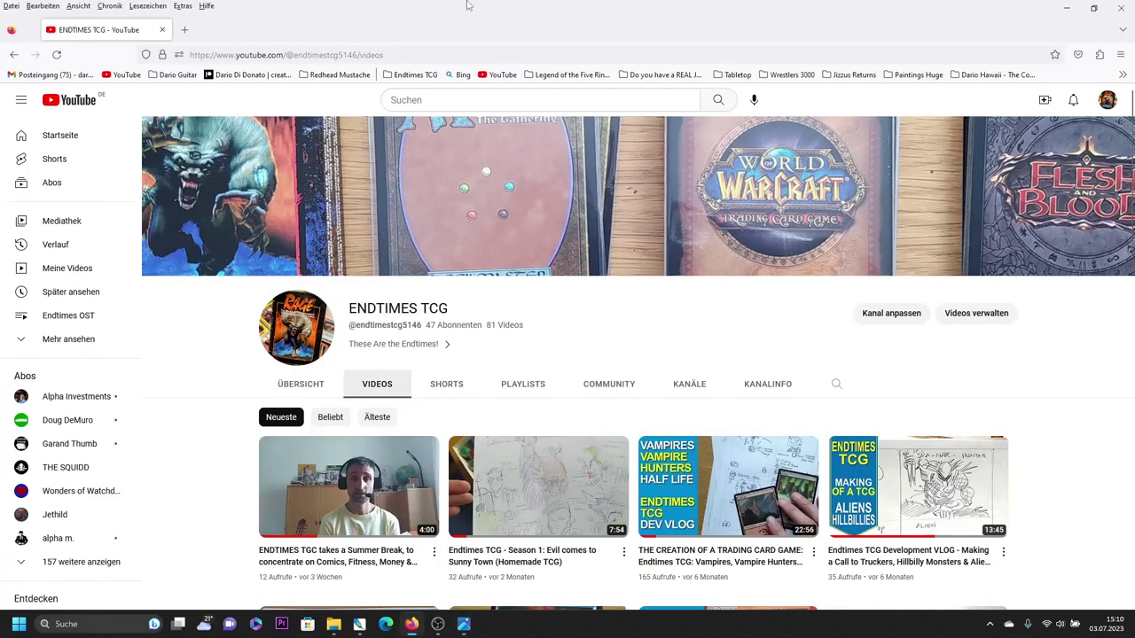
left_click(185, 29)
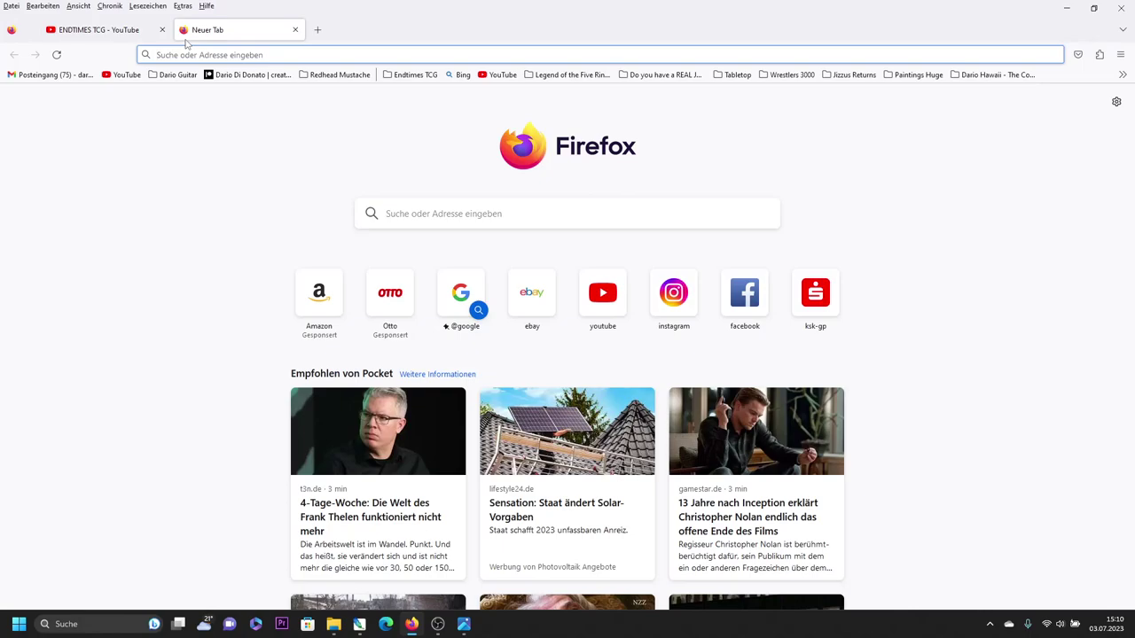
type("hexenmeister vom flammenden berg")
key("Return")
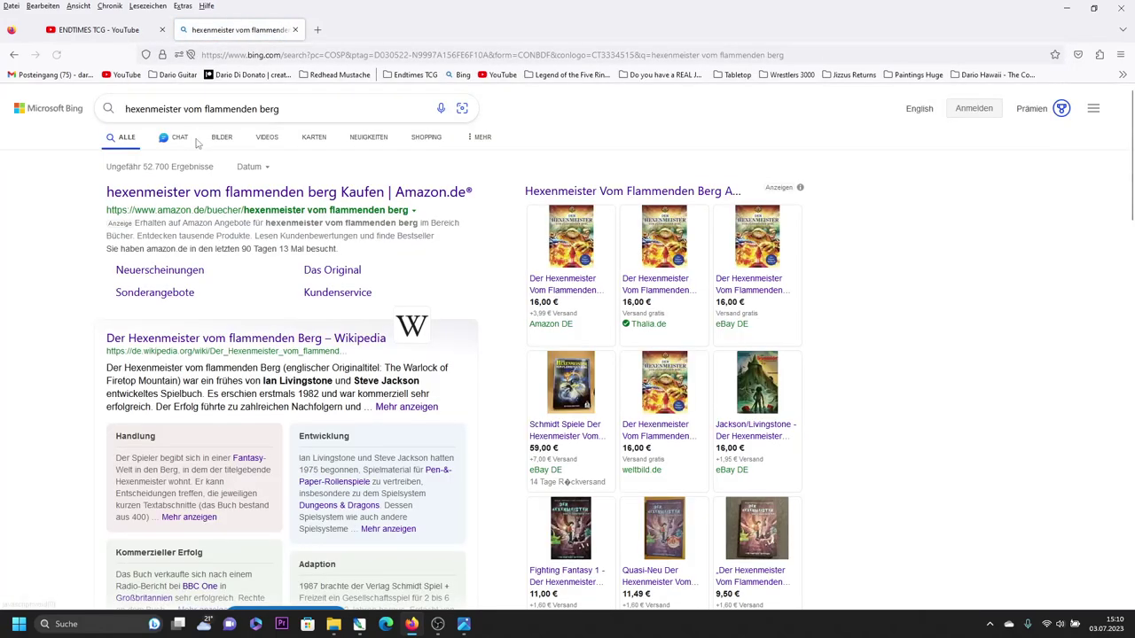
left_click(222, 137)
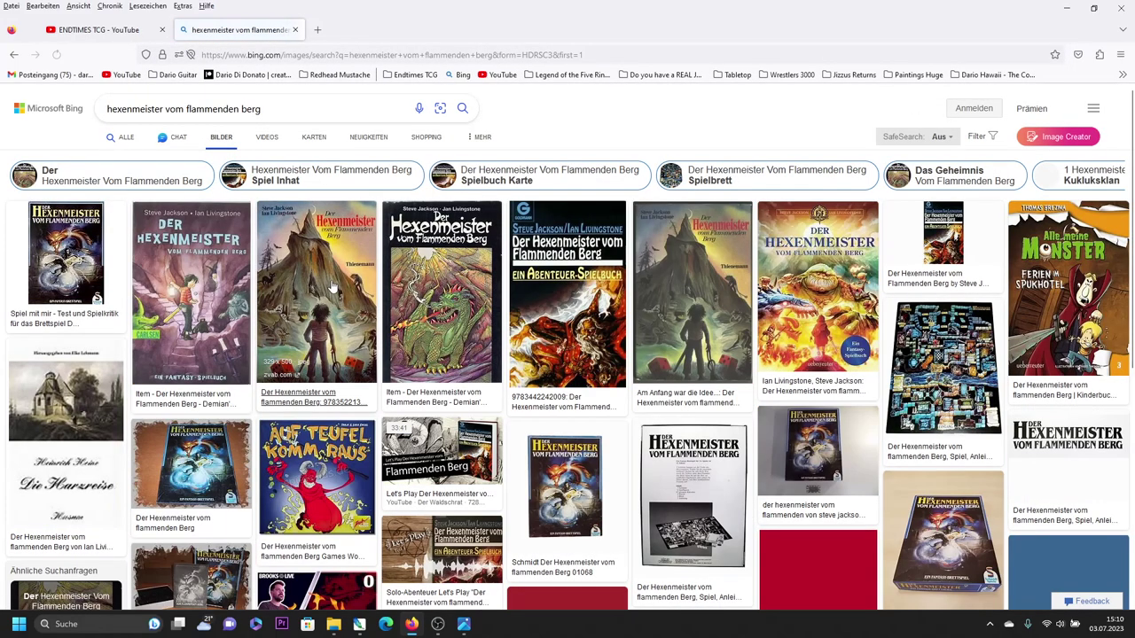
left_click(74, 229)
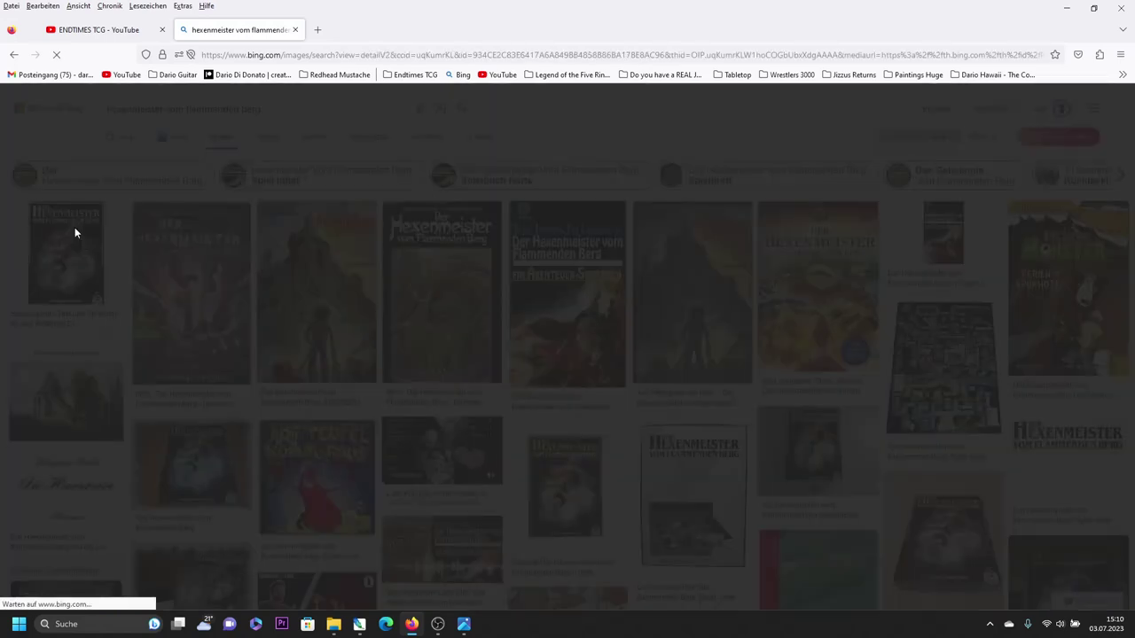
left_click(807, 287)
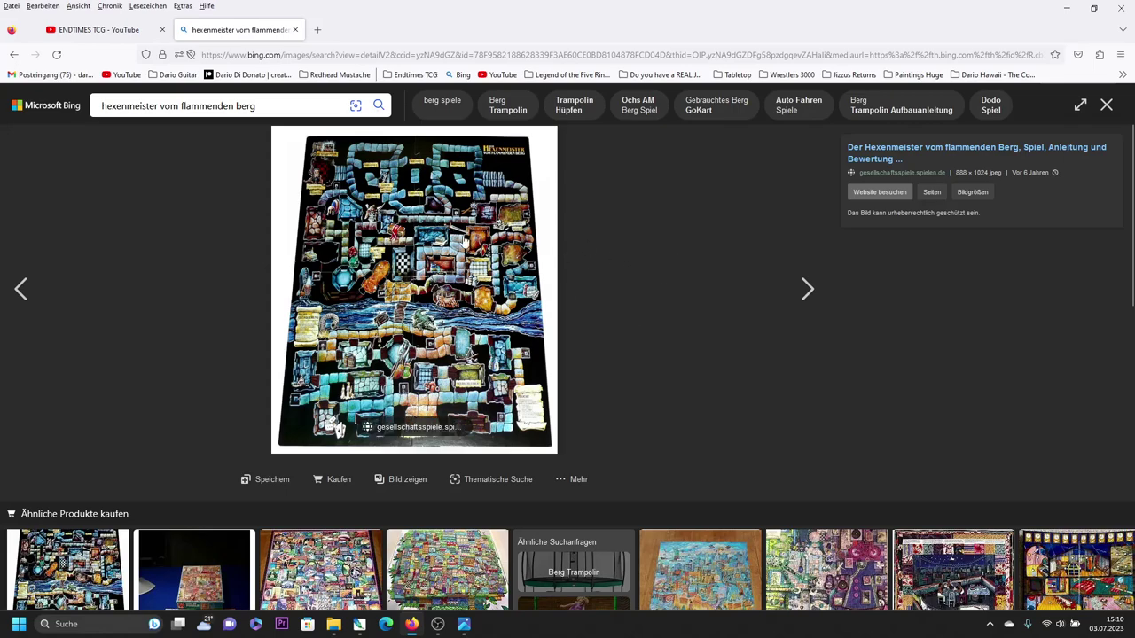
scroll(585, 258, "up", 2)
scroll(583, 258, "up", 1)
scroll(576, 254, "up", 1)
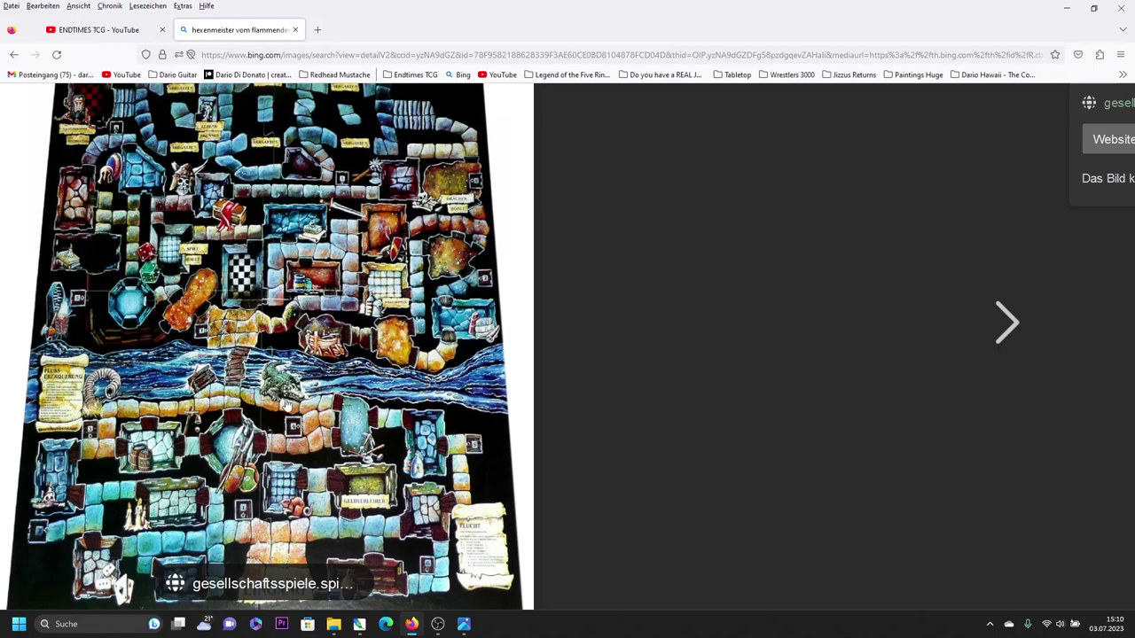
Search 'heroquest' images in a new tab, view the heroes miniatures, then return to the first tab
left_click(316, 32)
type("hero")
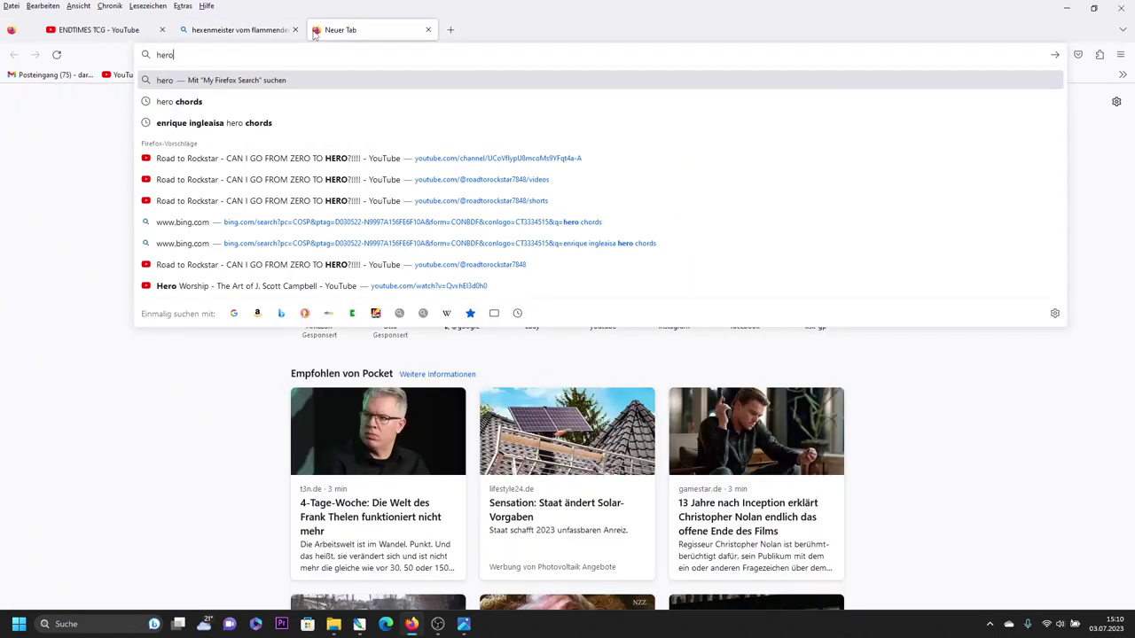
type("quest")
key("Return")
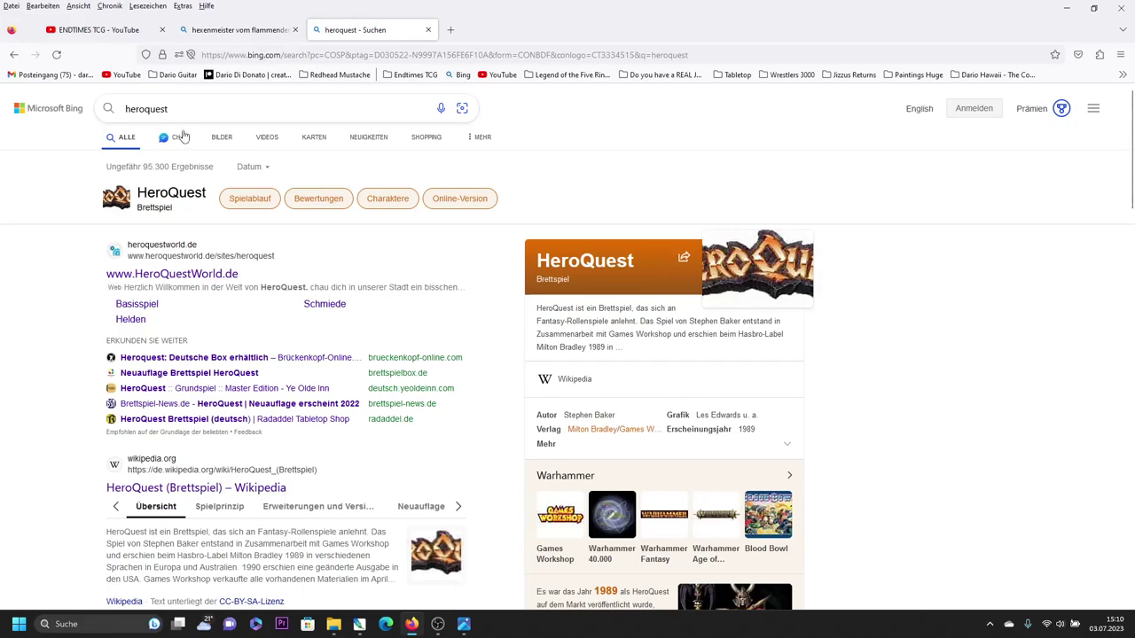
left_click(215, 141)
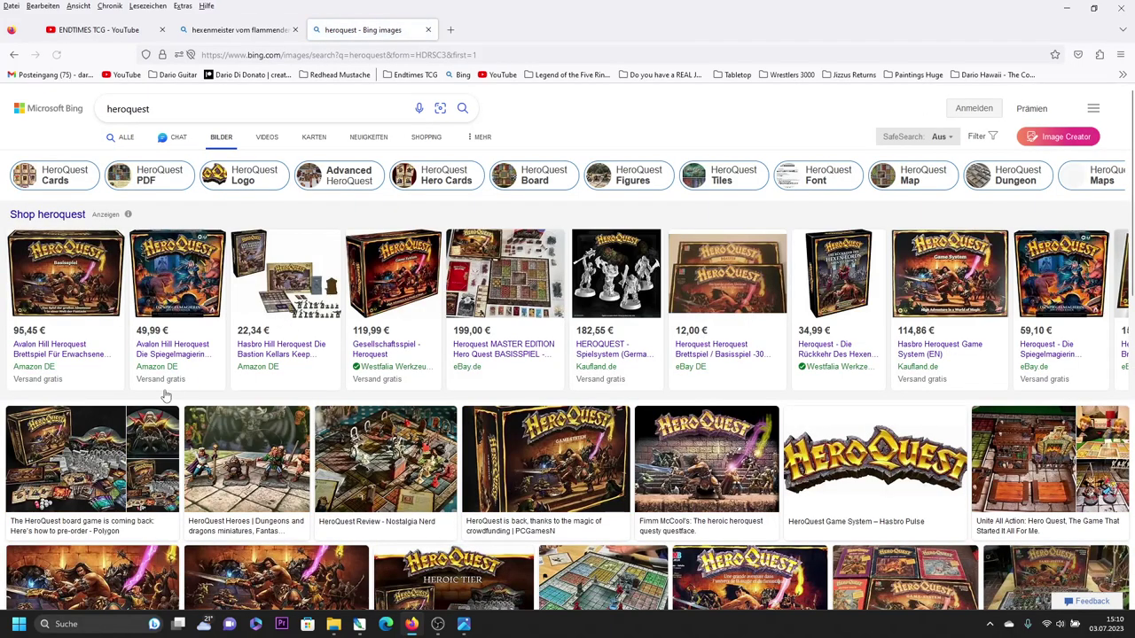
left_click(229, 476)
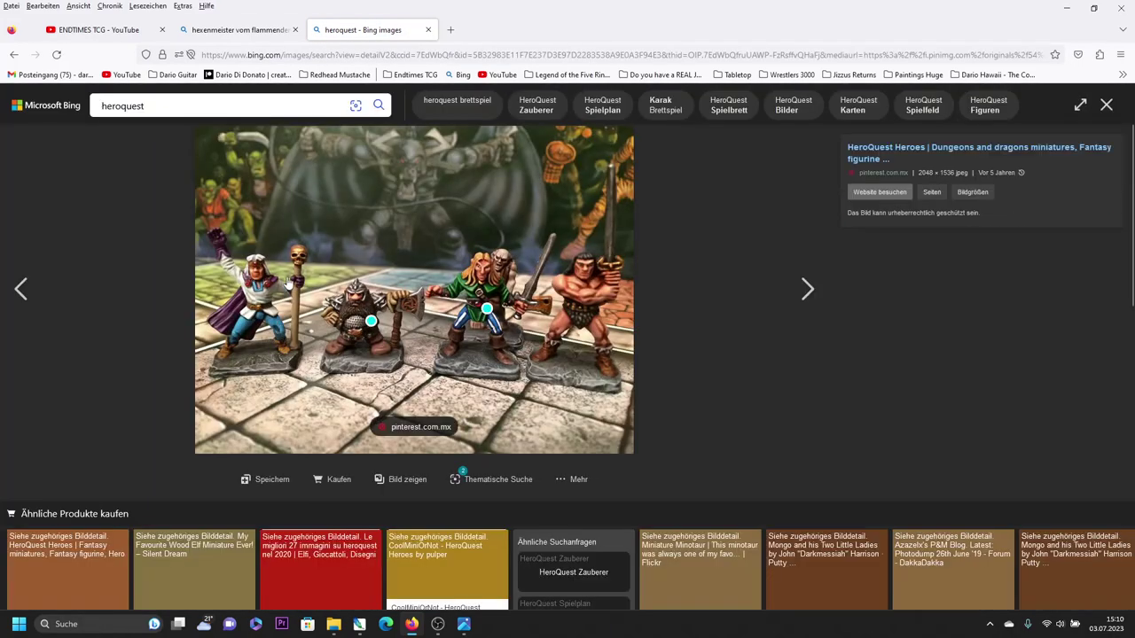
left_click(258, 31)
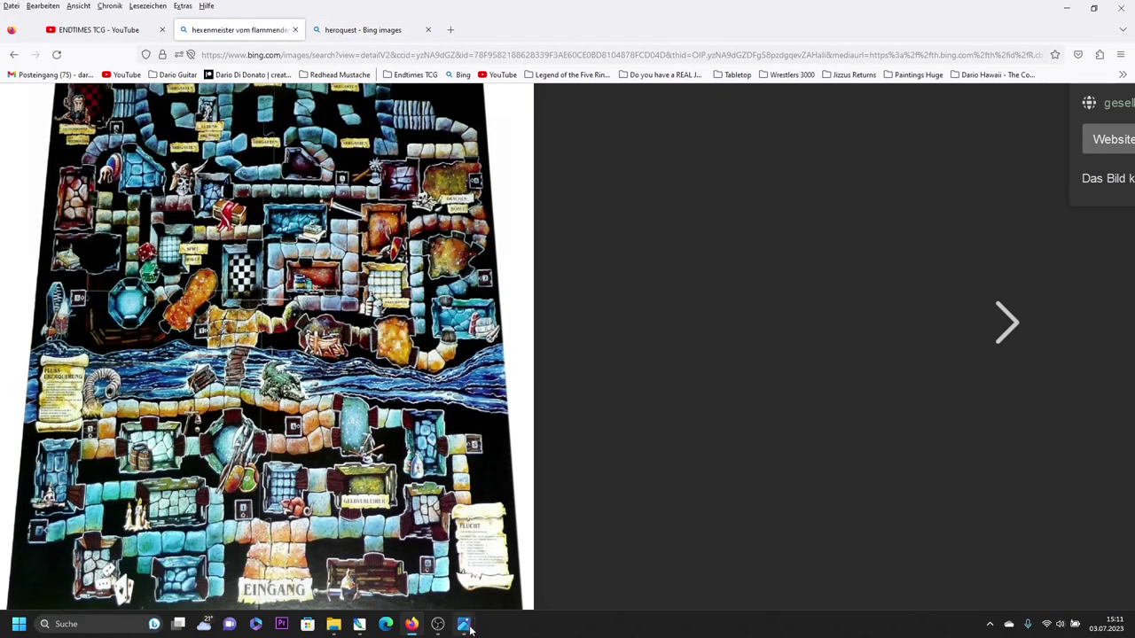
Open 01_Präsentation and pan across the hand-drawn map, hero figures and card boxes
mouse_move(462, 624)
left_click(484, 599)
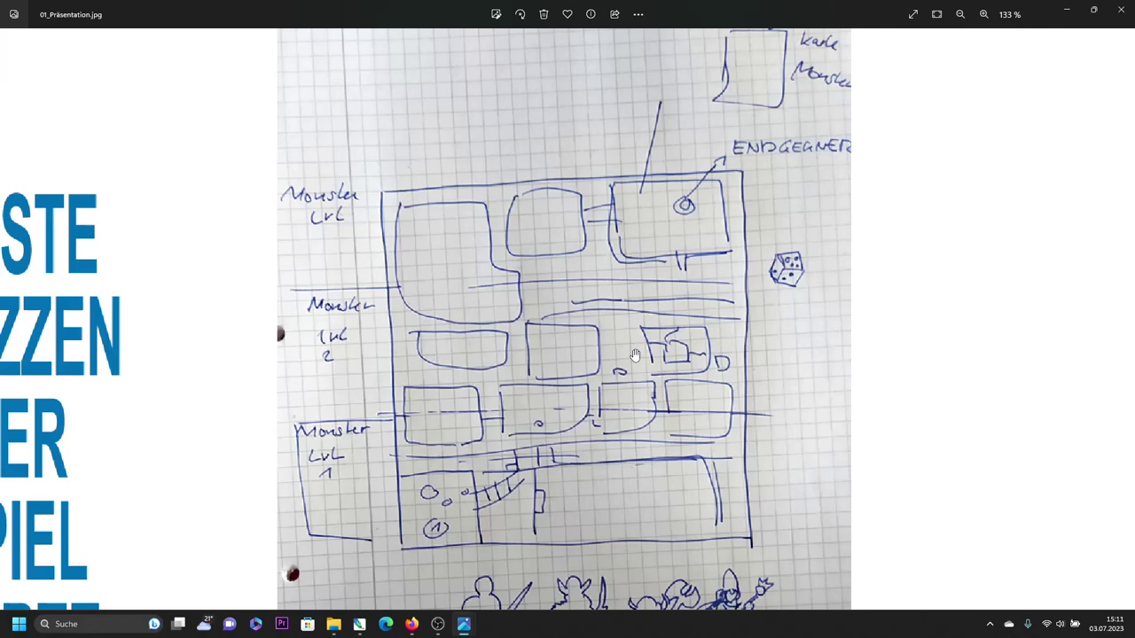
scroll(629, 302, "up", 2)
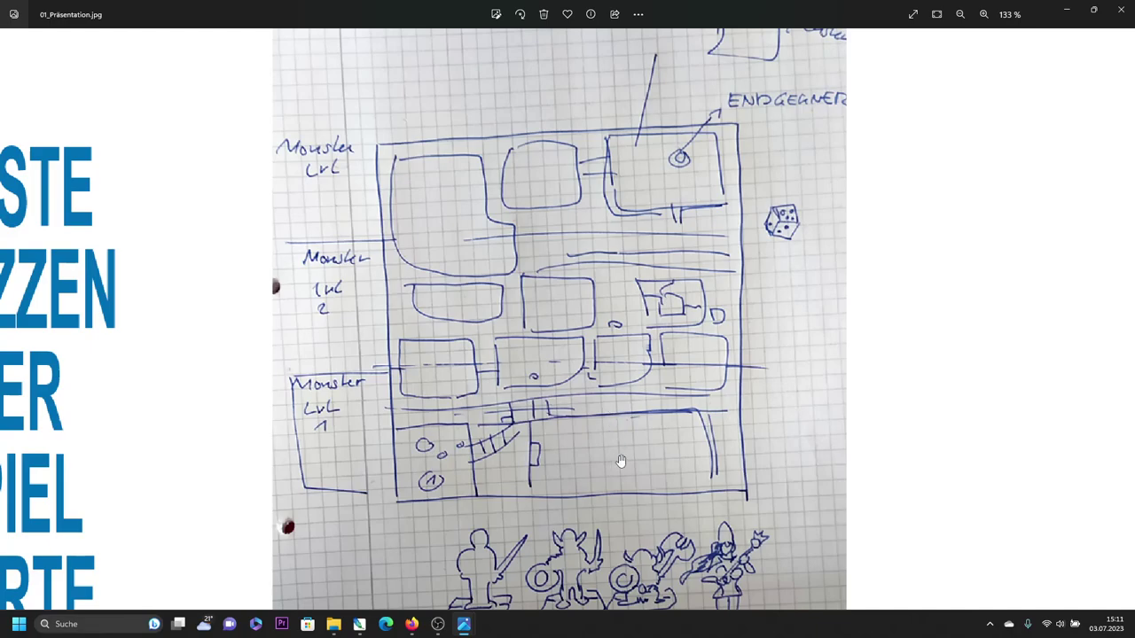
mouse_move(625, 476)
left_mouse_down()
mouse_move(470, 371)
mouse_move(510, 430)
left_mouse_up()
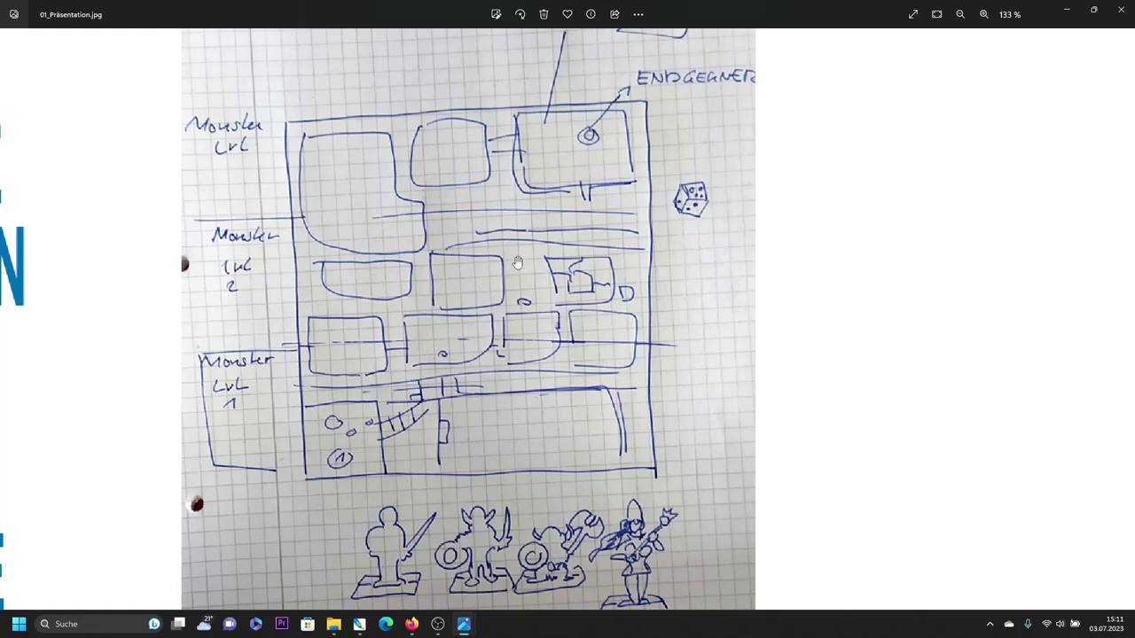
scroll(517, 262, "down", 3)
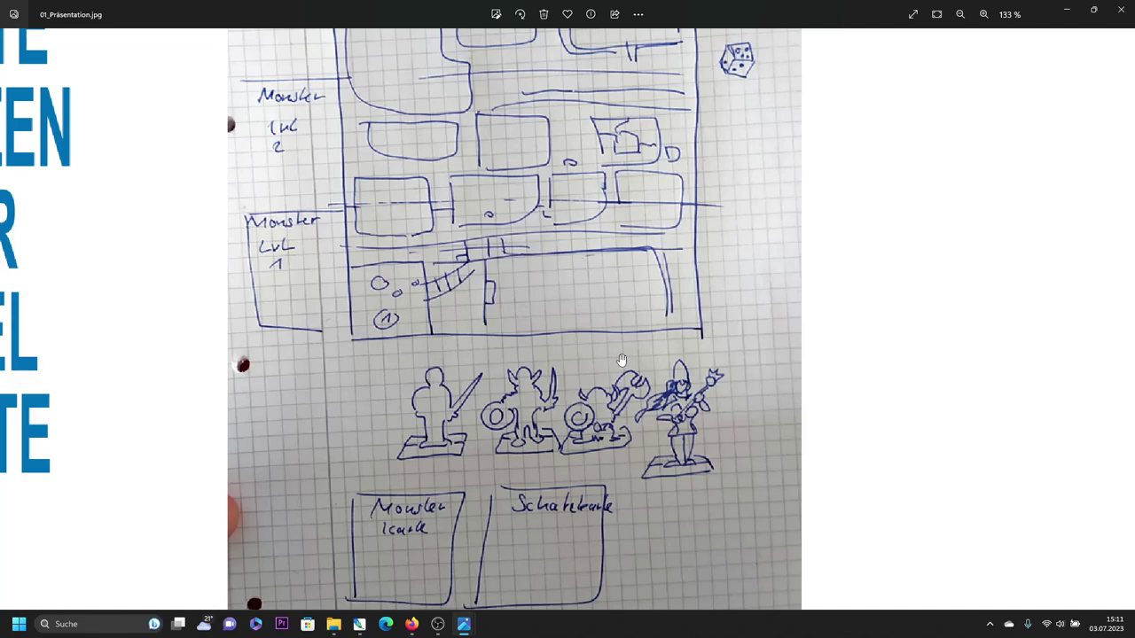
left_click_drag(605, 317, 666, 322)
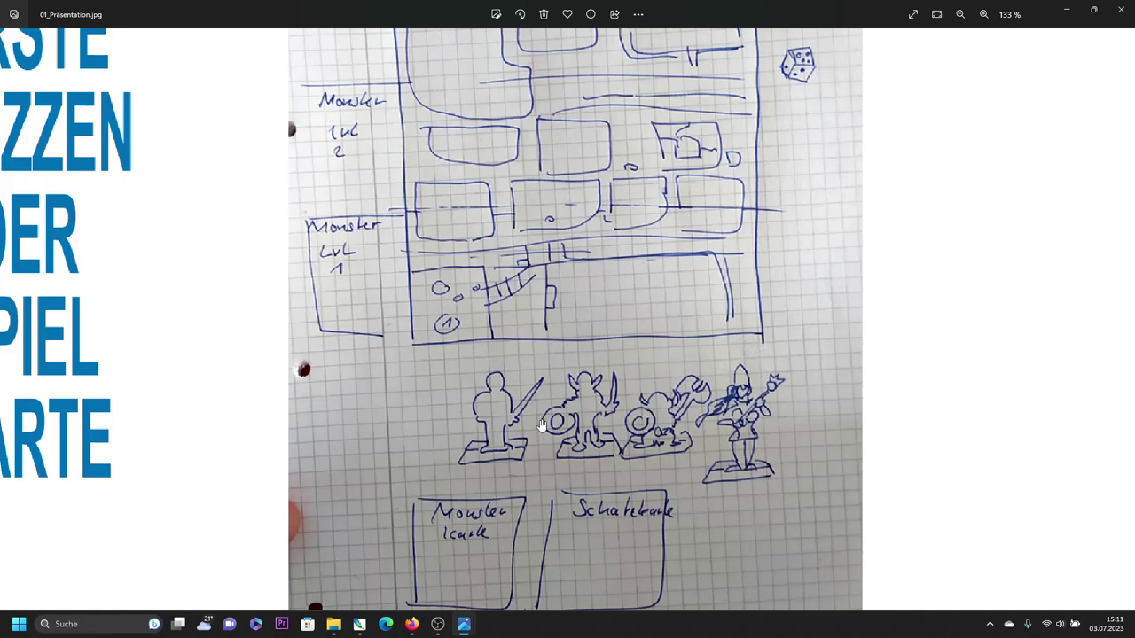
left_click_drag(473, 290, 461, 250)
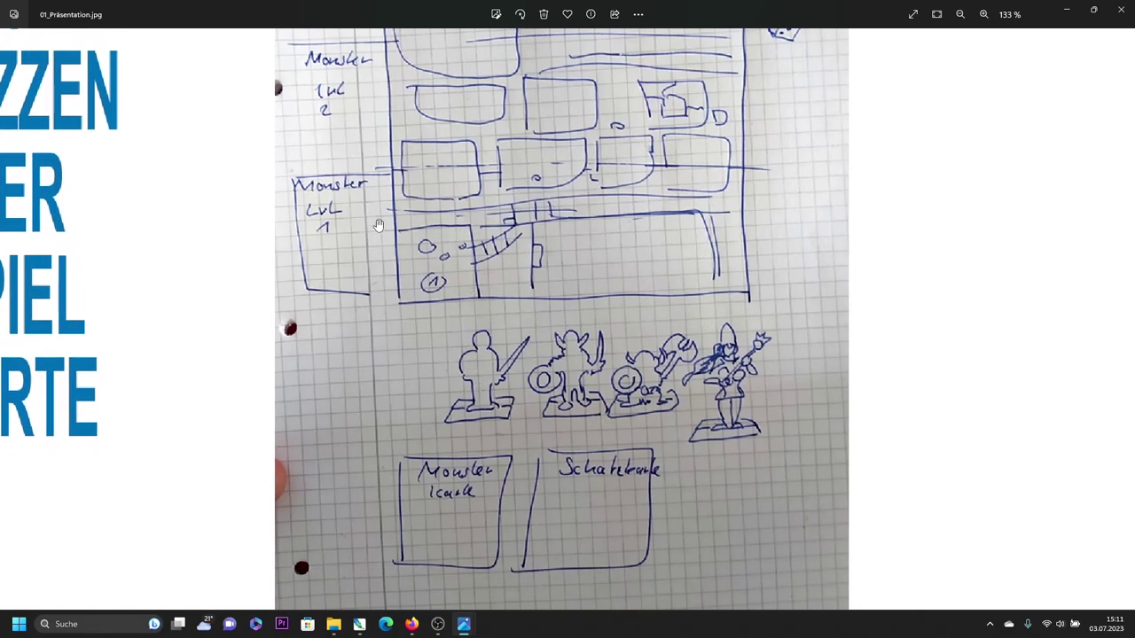
scroll(599, 390, "down", 2)
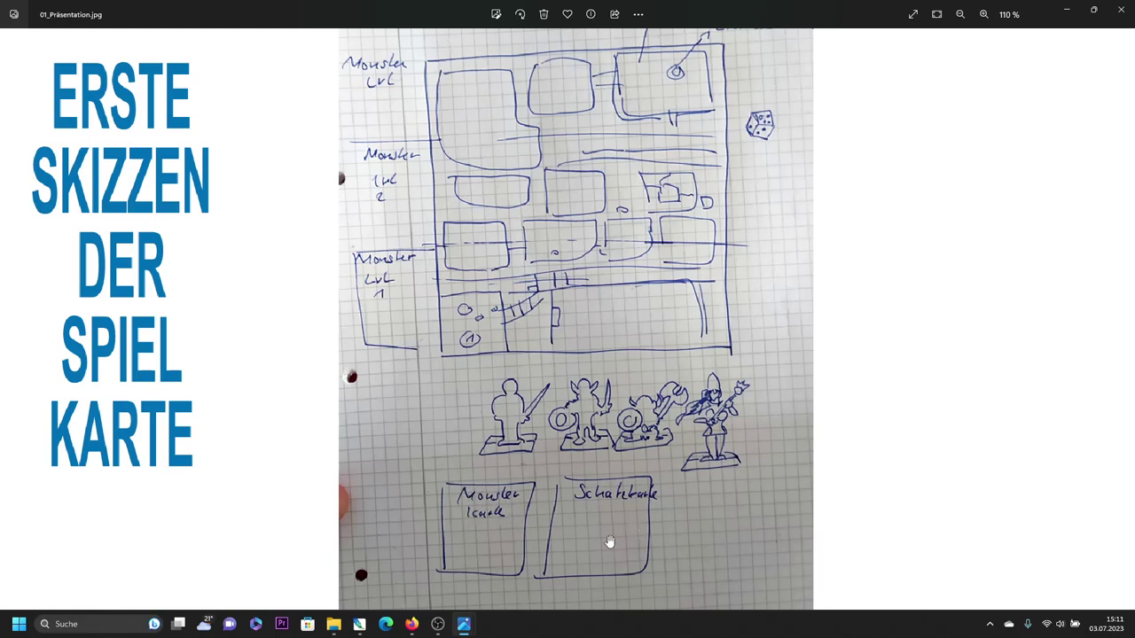
scroll(550, 395, "down", 1)
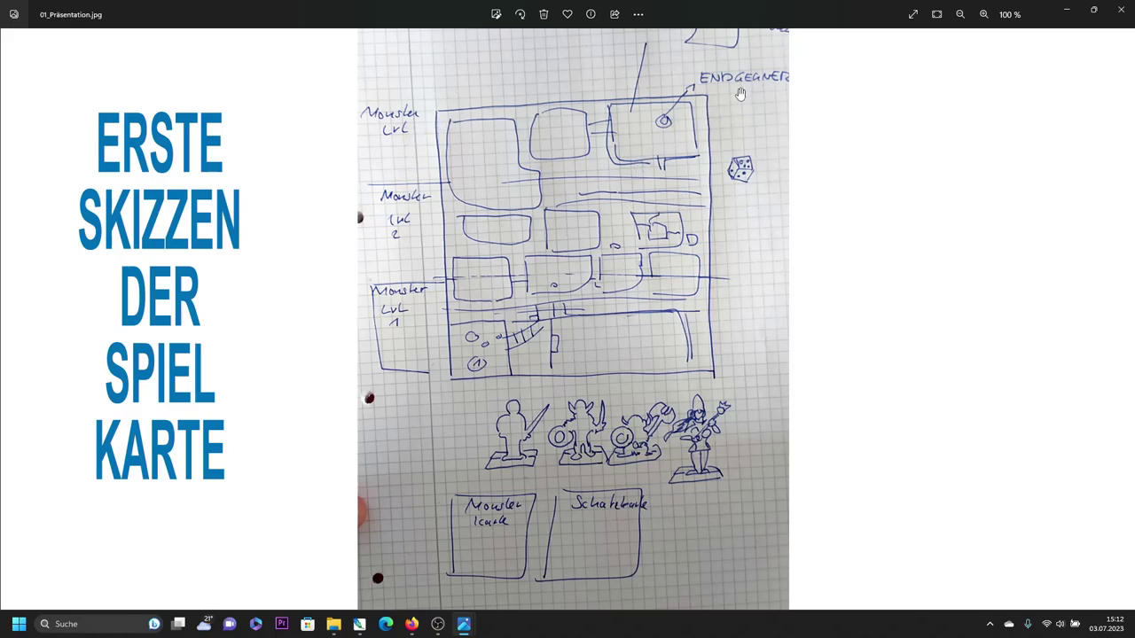
scroll(762, 93, "up", 1)
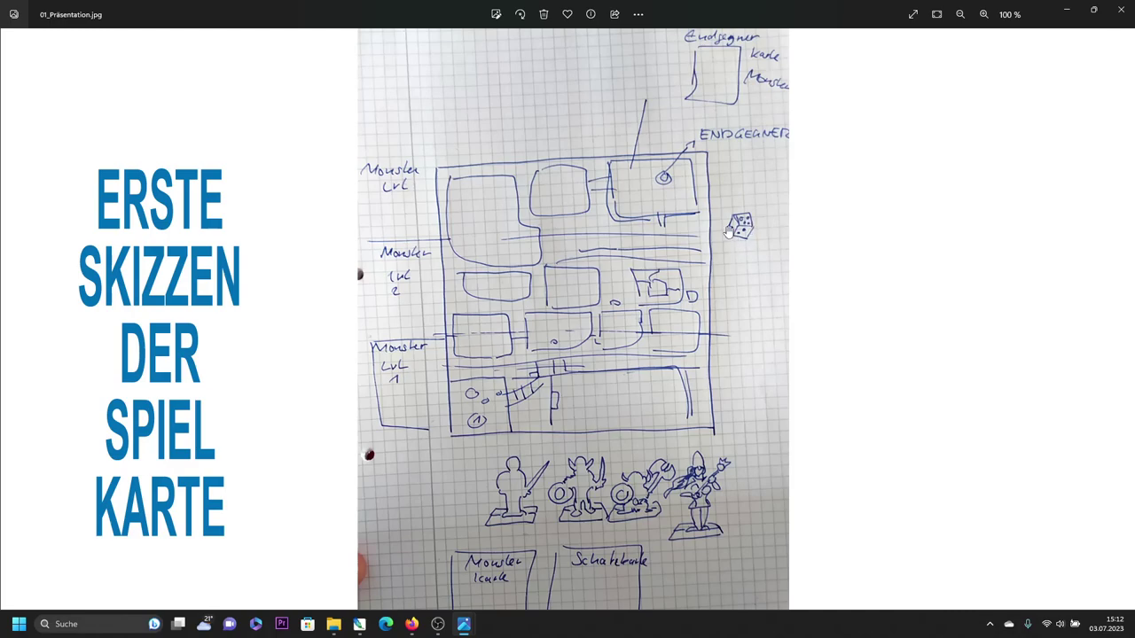
scroll(738, 290, "down", 1)
Page through the boss card and hero sketch slides to the coloured 06_Präsentation board sketch
left_click(1124, 317)
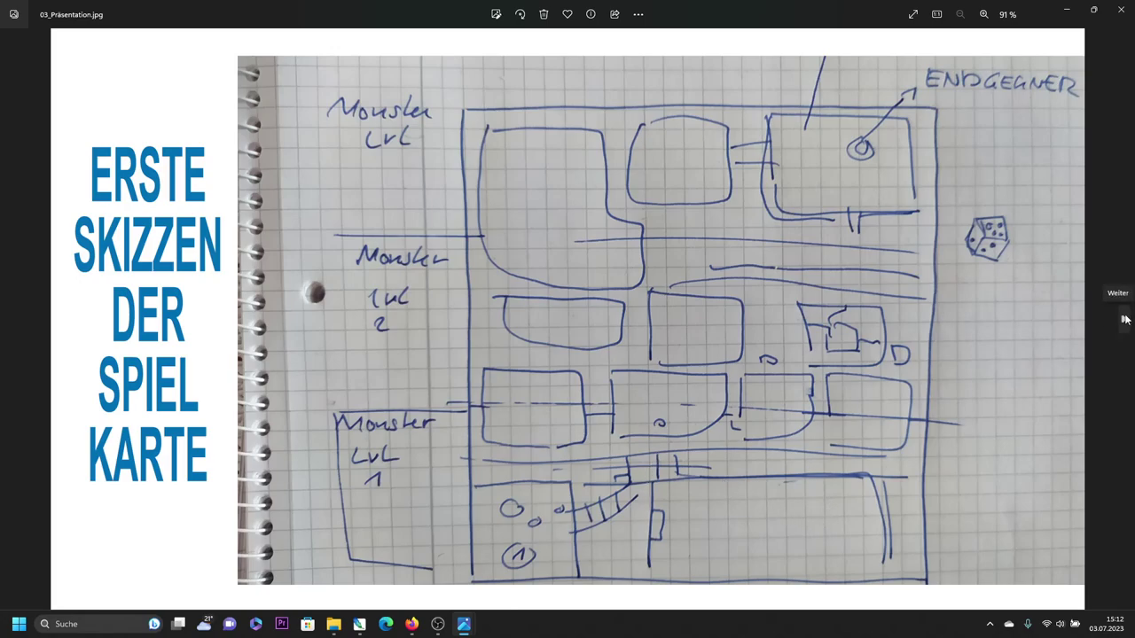
left_click(1126, 319)
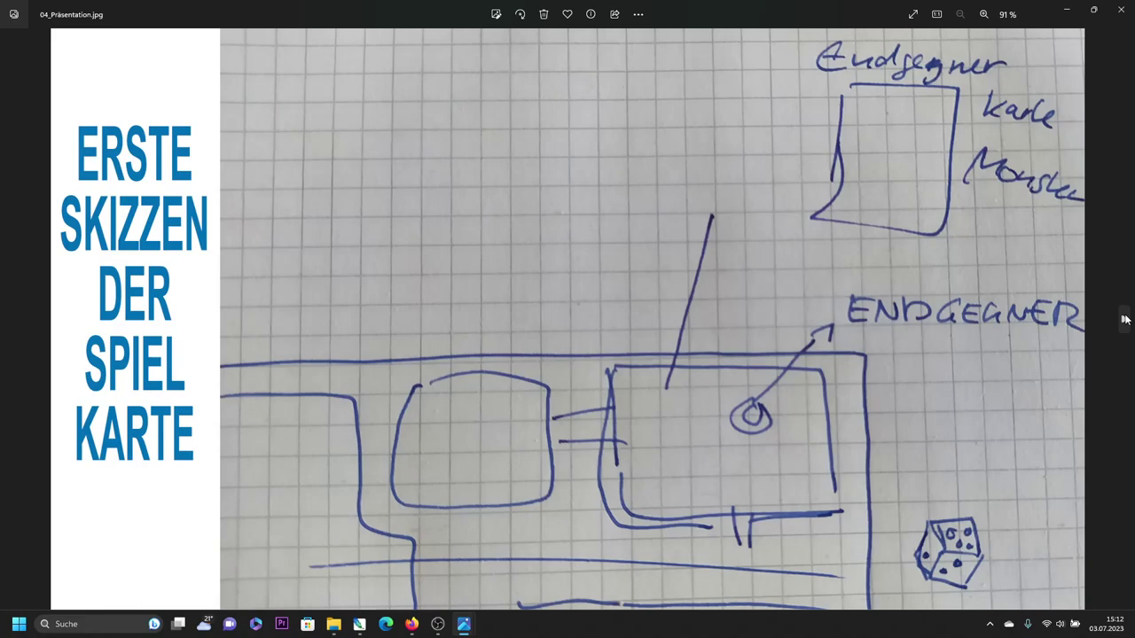
left_click(1125, 319)
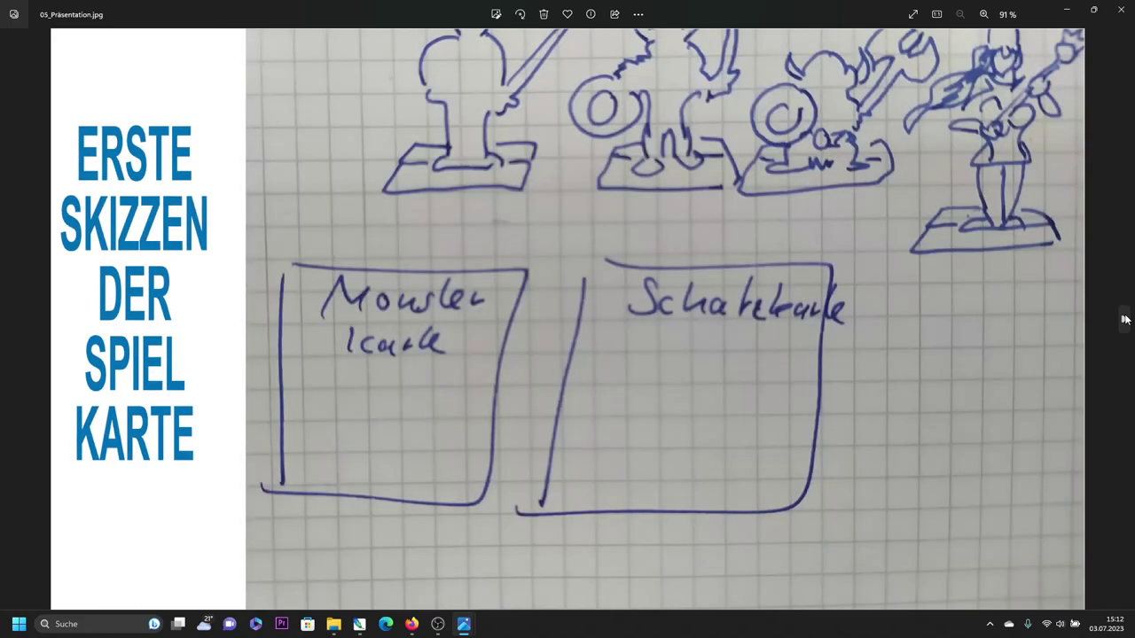
left_click(1124, 319)
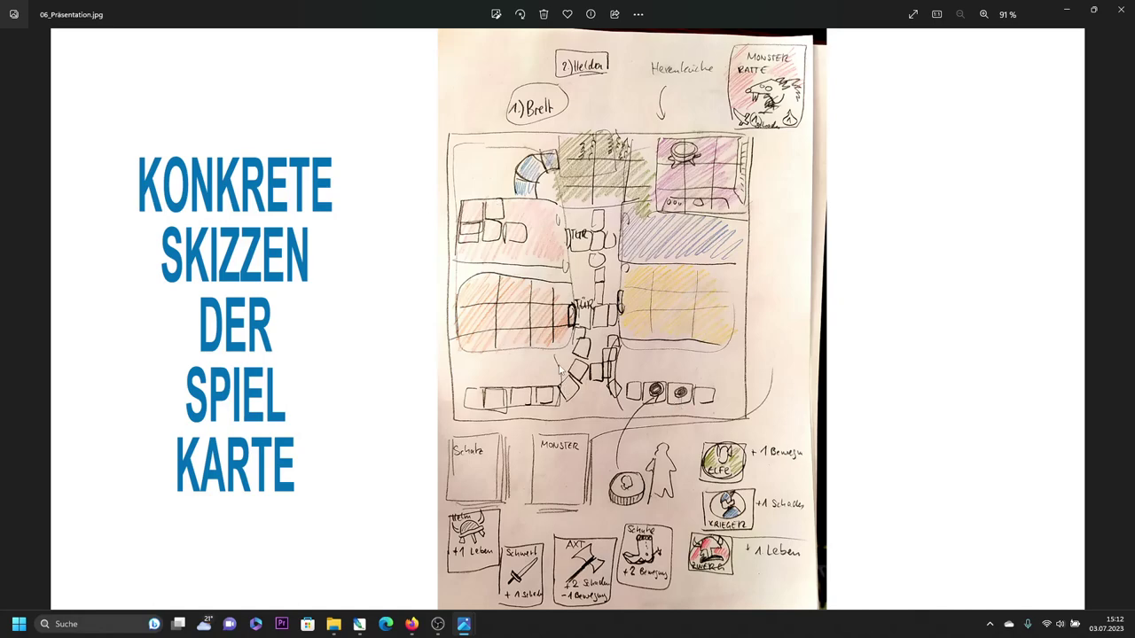
scroll(563, 343, "up", 2)
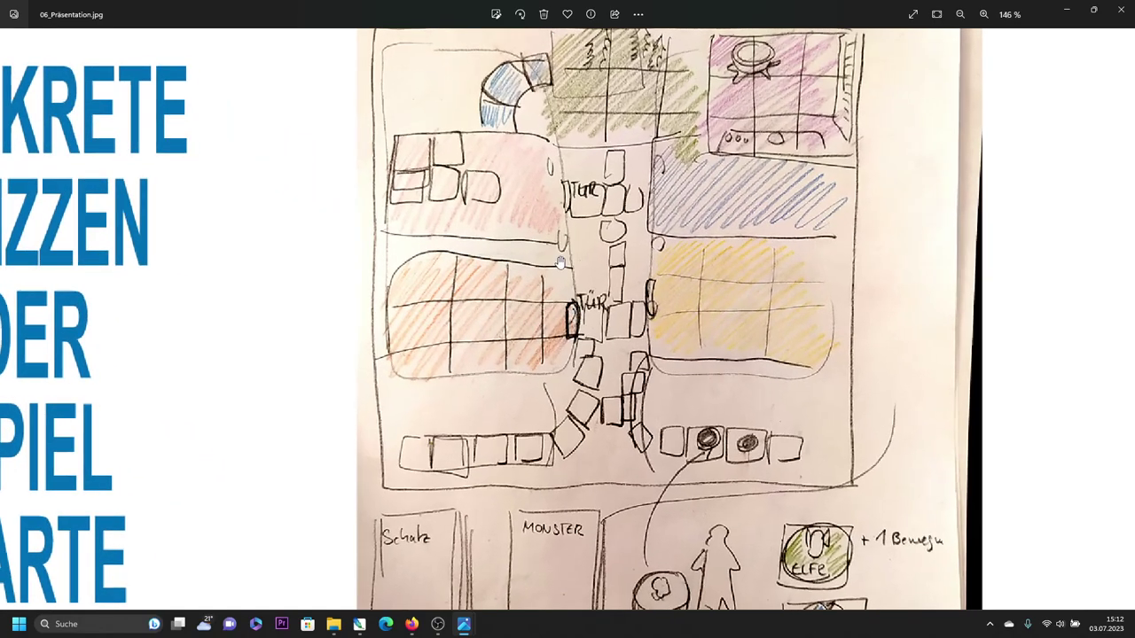
scroll(550, 328, "up", 1)
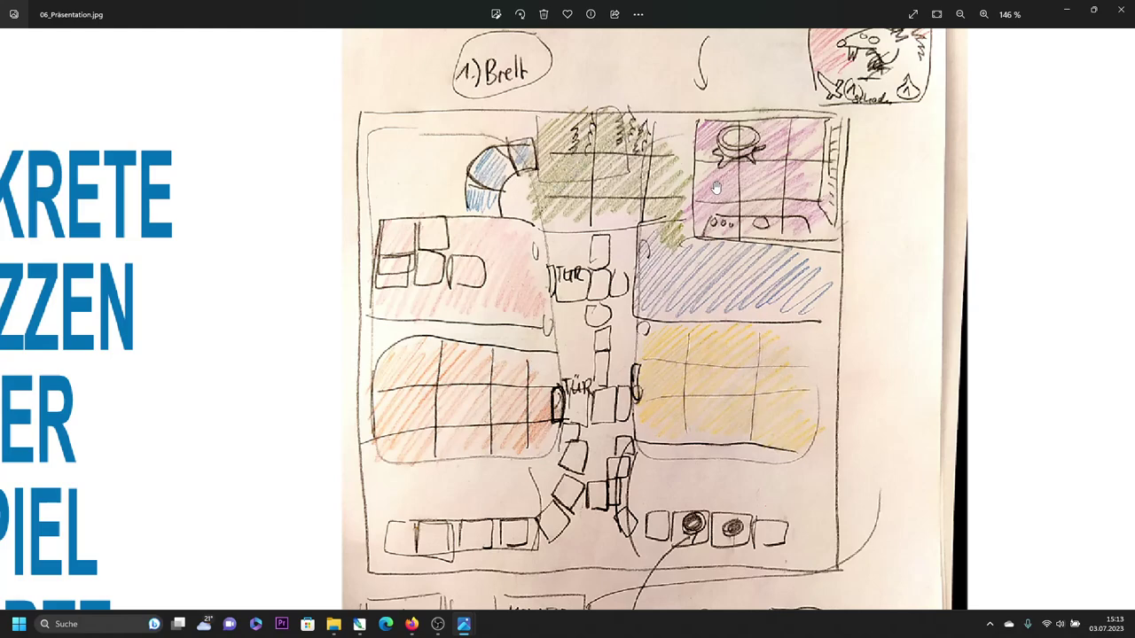
Pan the 194% board sketch over its lower rooms, then back up to the upper rooms
left_click_drag(754, 167, 656, 158)
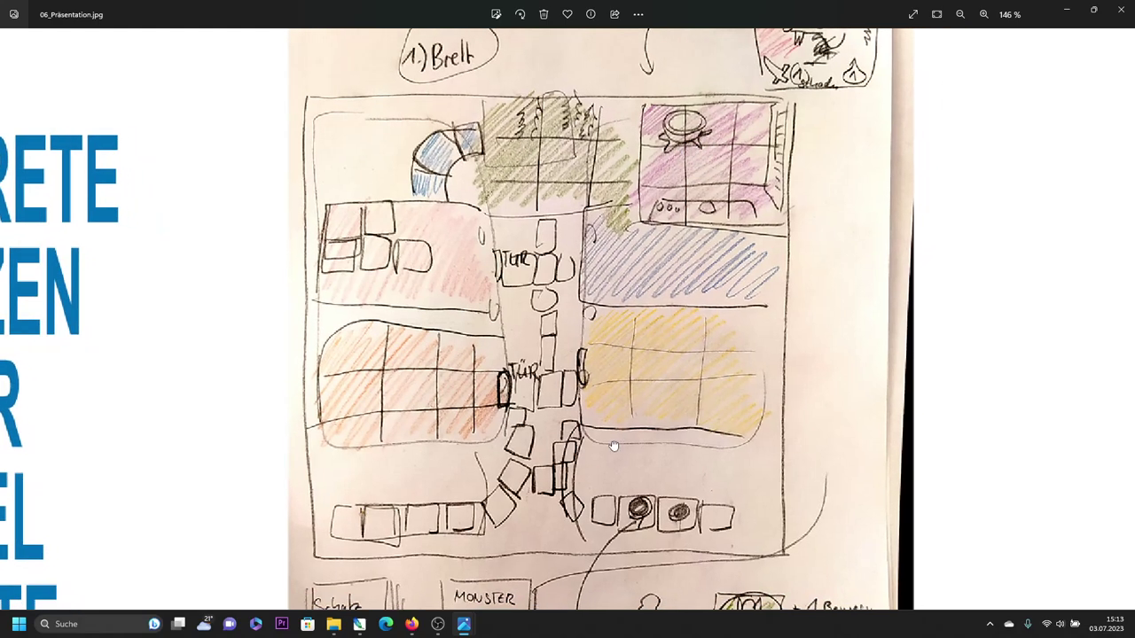
left_click_drag(611, 436, 559, 210)
left_click_drag(623, 409, 614, 262)
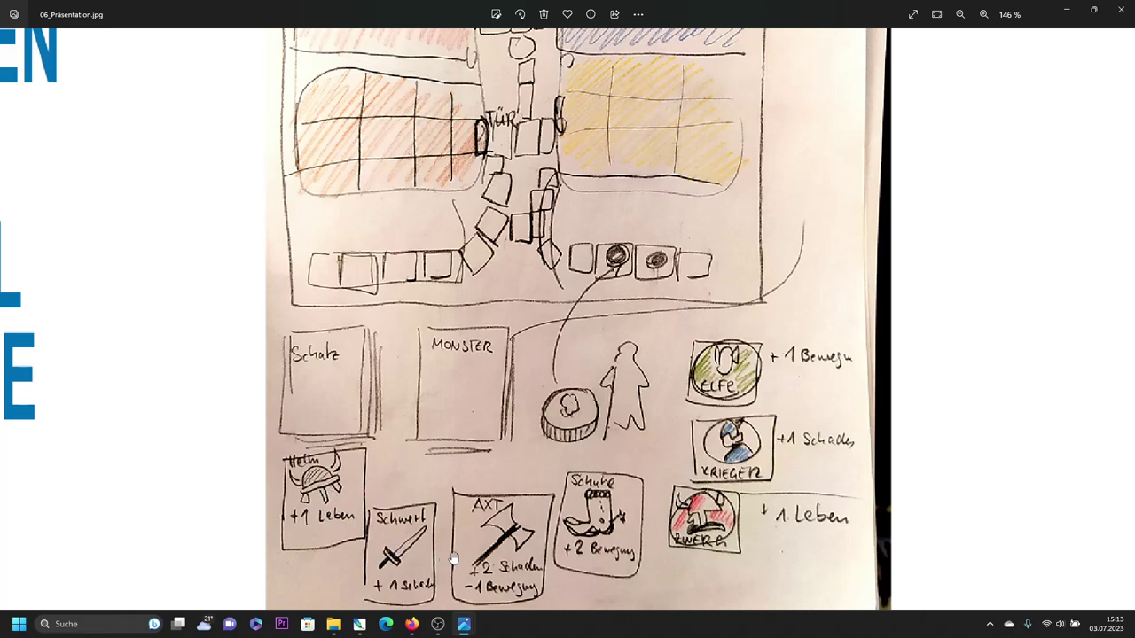
scroll(591, 504, "up", 1)
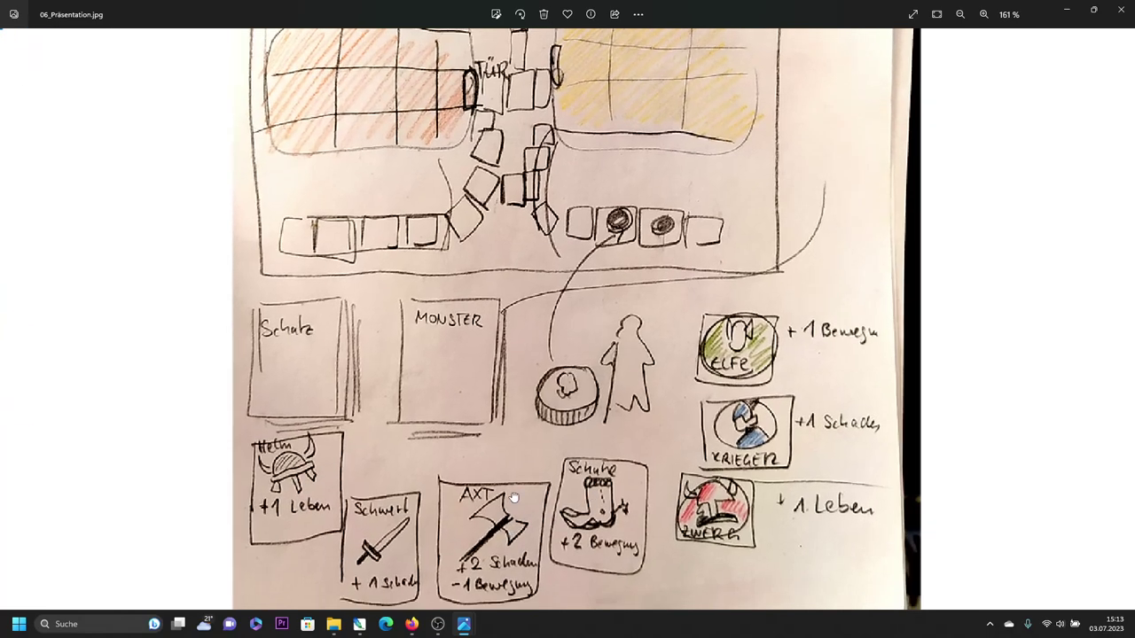
scroll(514, 417, "up", 1)
scroll(400, 346, "up", 1)
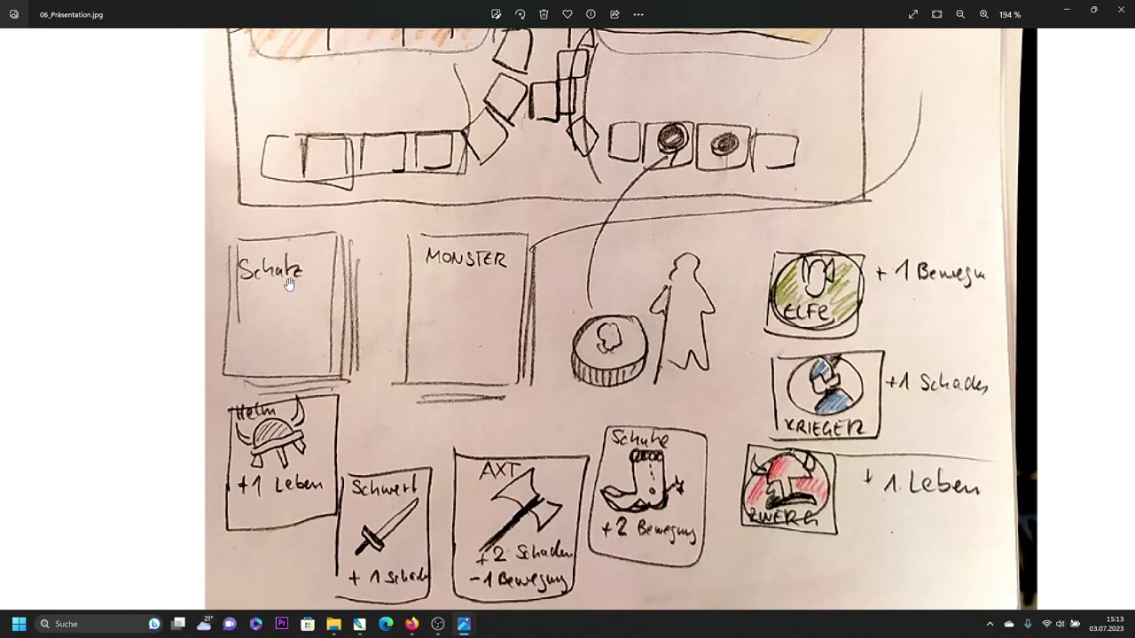
left_click_drag(291, 286, 282, 346)
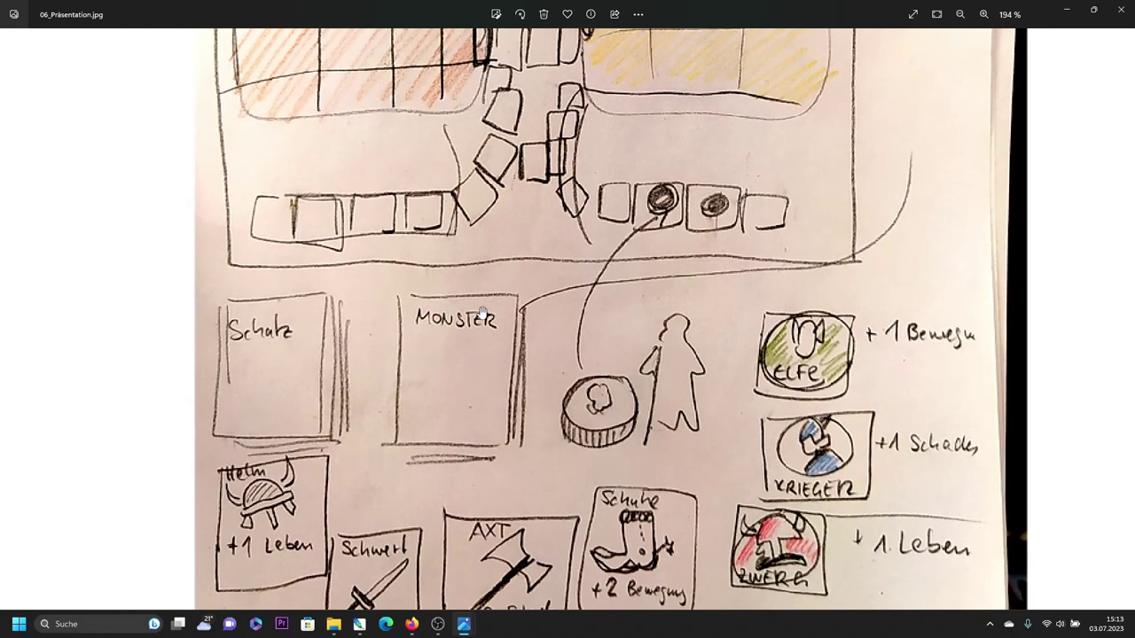
left_click_drag(494, 355, 429, 397)
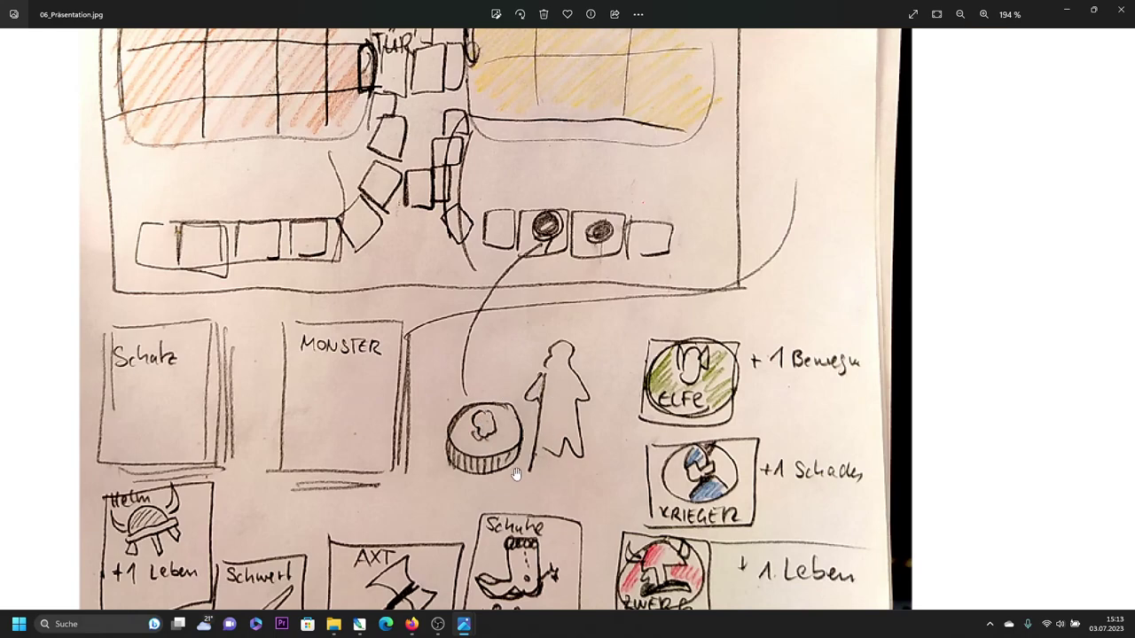
left_click_drag(546, 239, 619, 347)
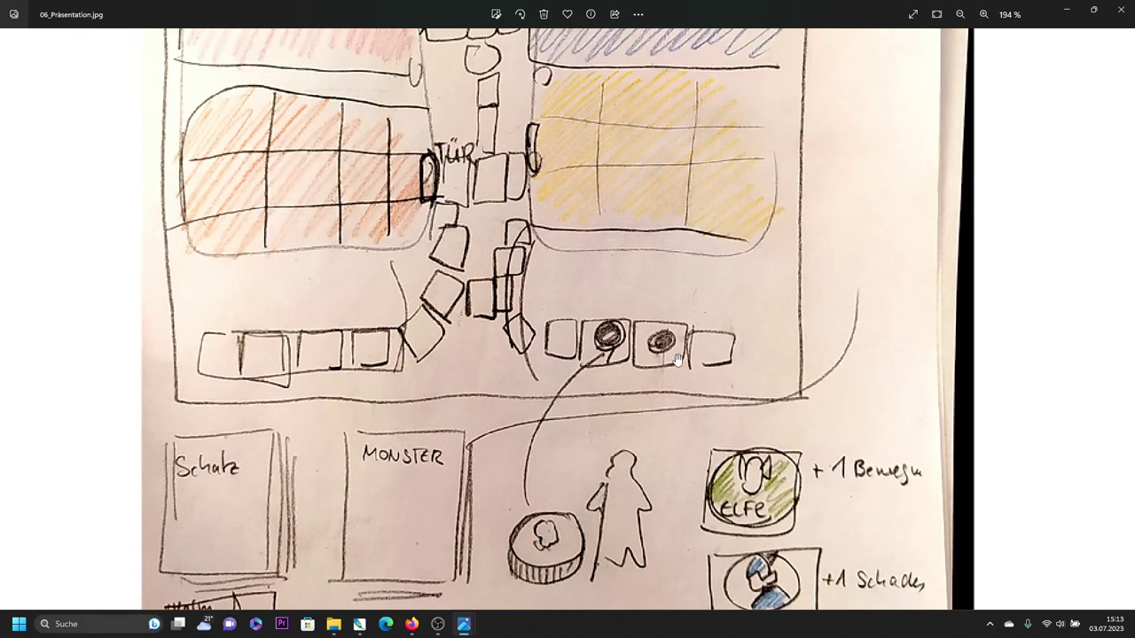
mouse_move(544, 157)
left_mouse_down()
mouse_move(588, 311)
mouse_move(554, 430)
left_mouse_up()
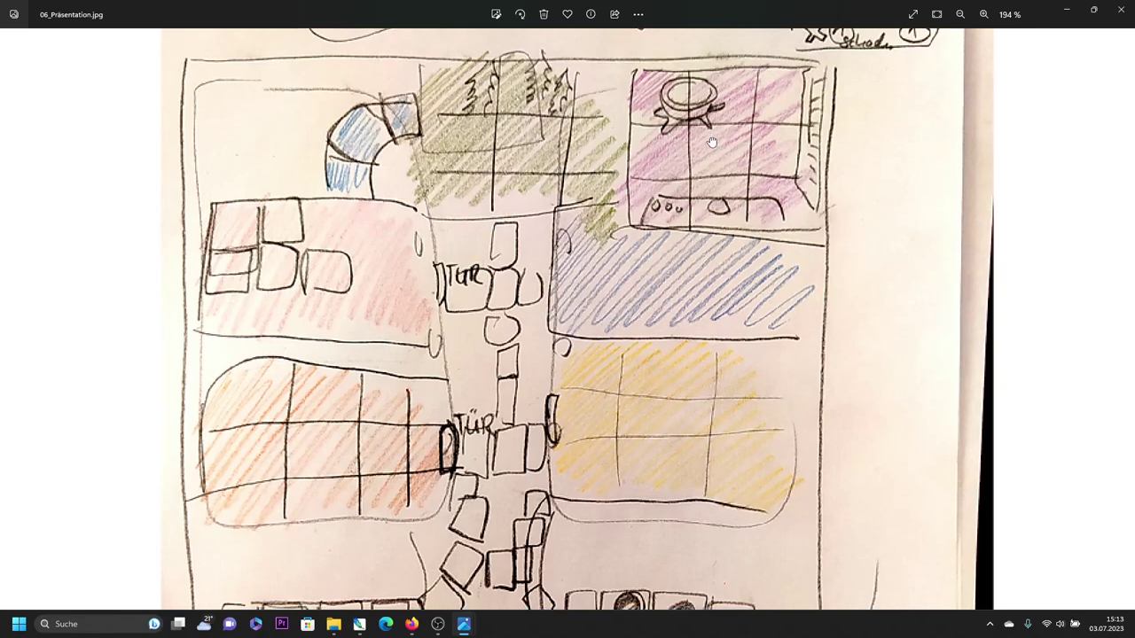
scroll(665, 149, "down", 5)
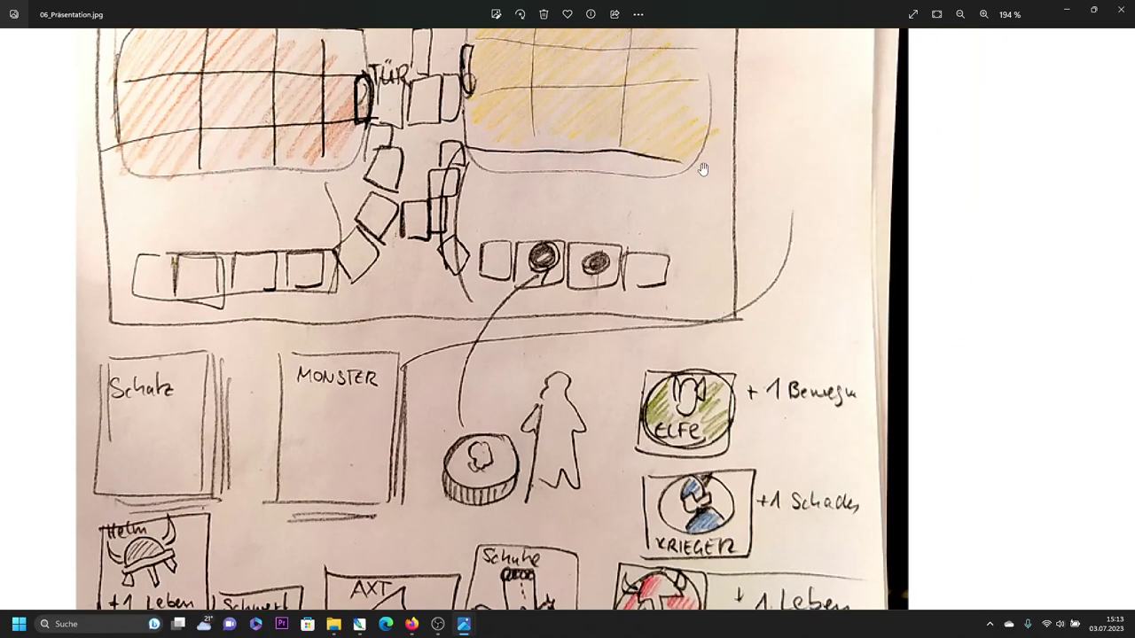
scroll(702, 165, "up", 8)
scroll(816, 390, "up", 1)
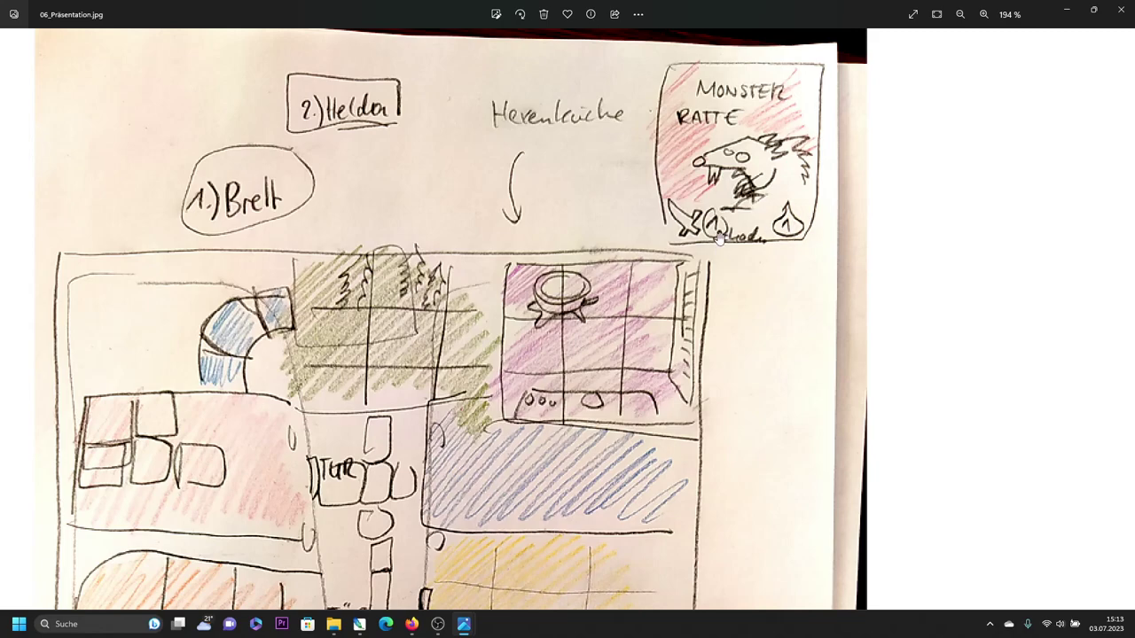
Pan down to the treasure, monster, item and Elfe, Krieger, Zwerg hero card sketches
left_click_drag(512, 310, 521, 257)
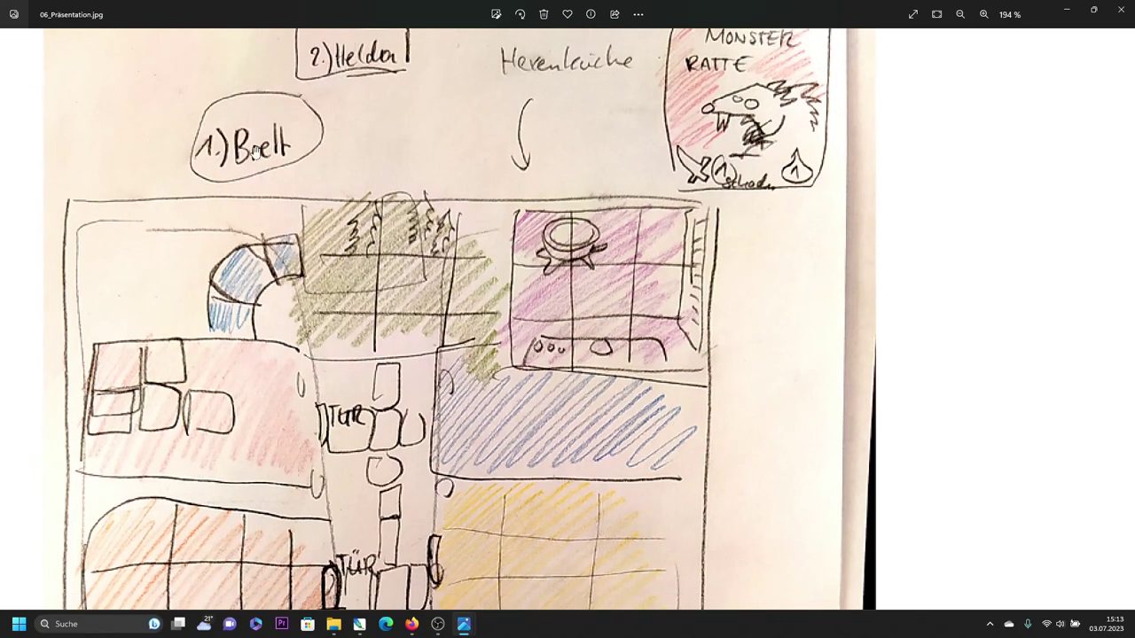
left_click_drag(251, 158, 257, 56)
left_click_drag(497, 532, 510, 142)
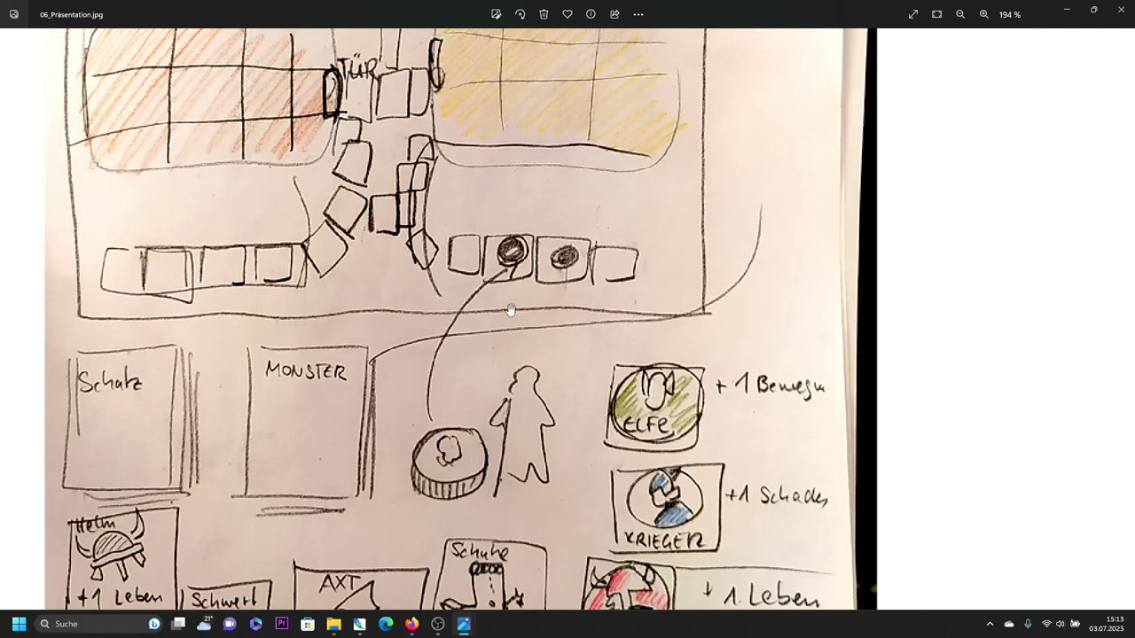
left_click_drag(516, 280, 568, 180)
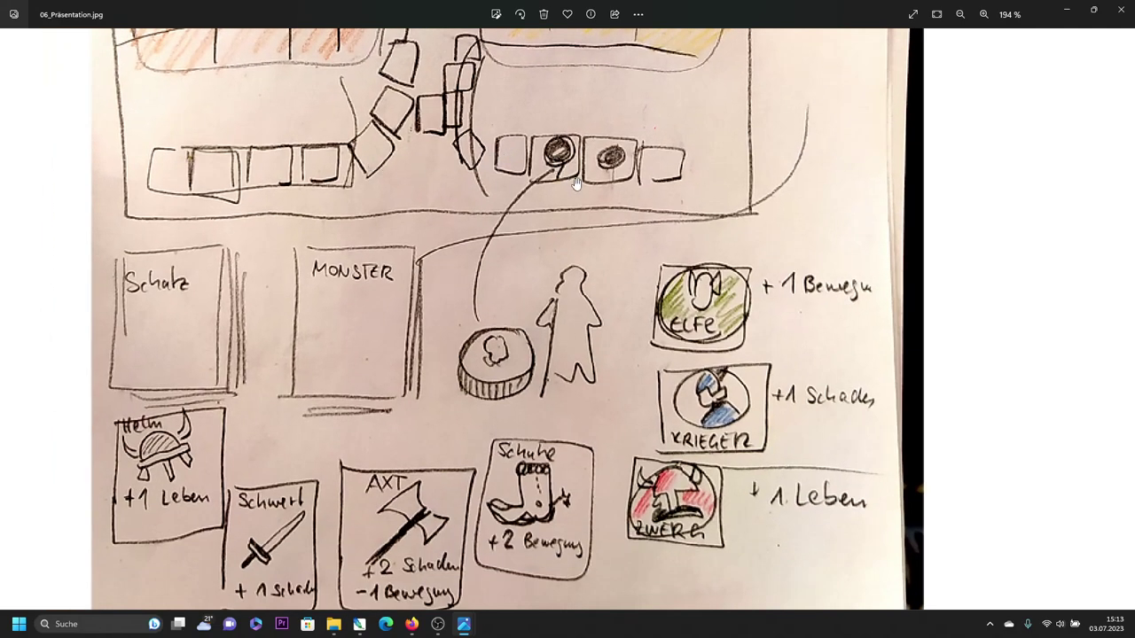
left_click_drag(644, 254, 641, 243)
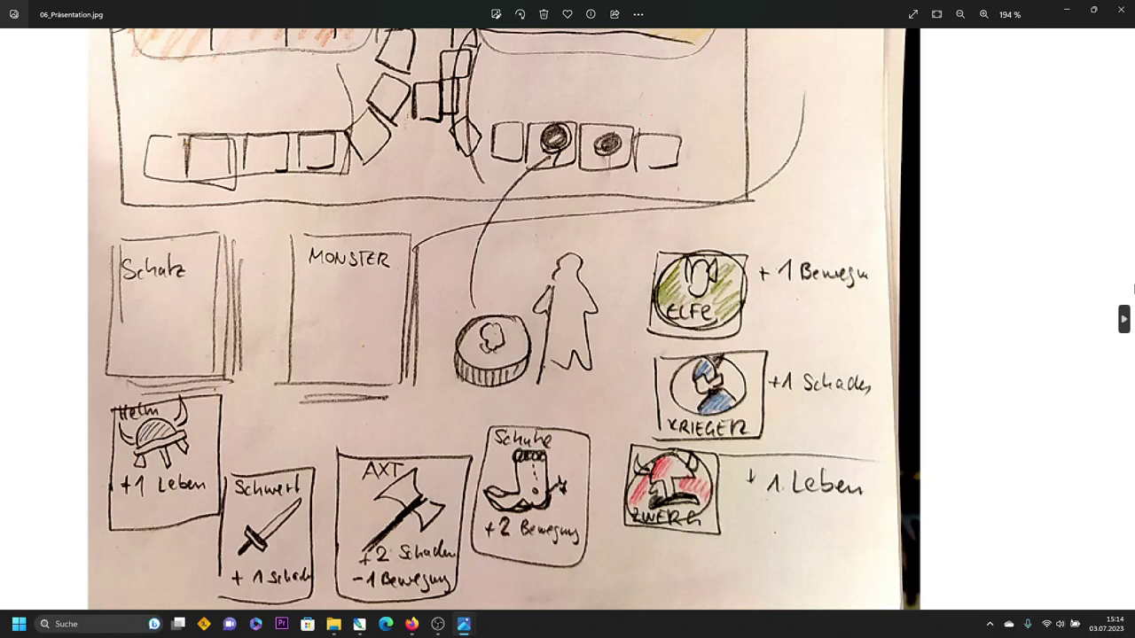
Flip through the board and card sketch photos to 12_Präsentation, the 'Die Helden' sheet
left_click(1123, 319)
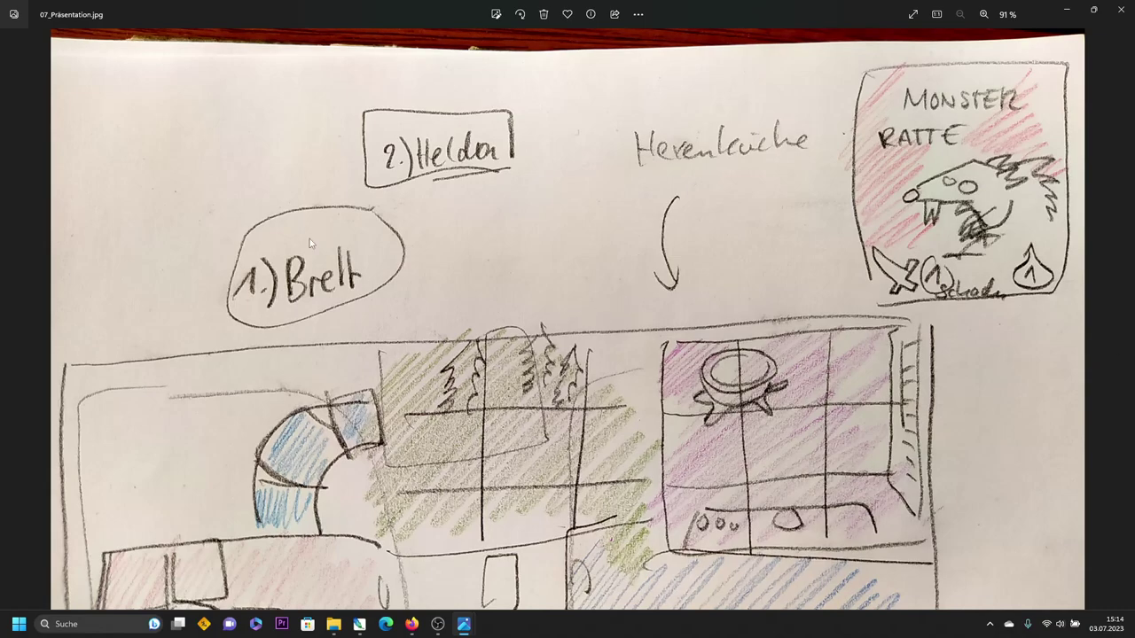
left_click(1123, 319)
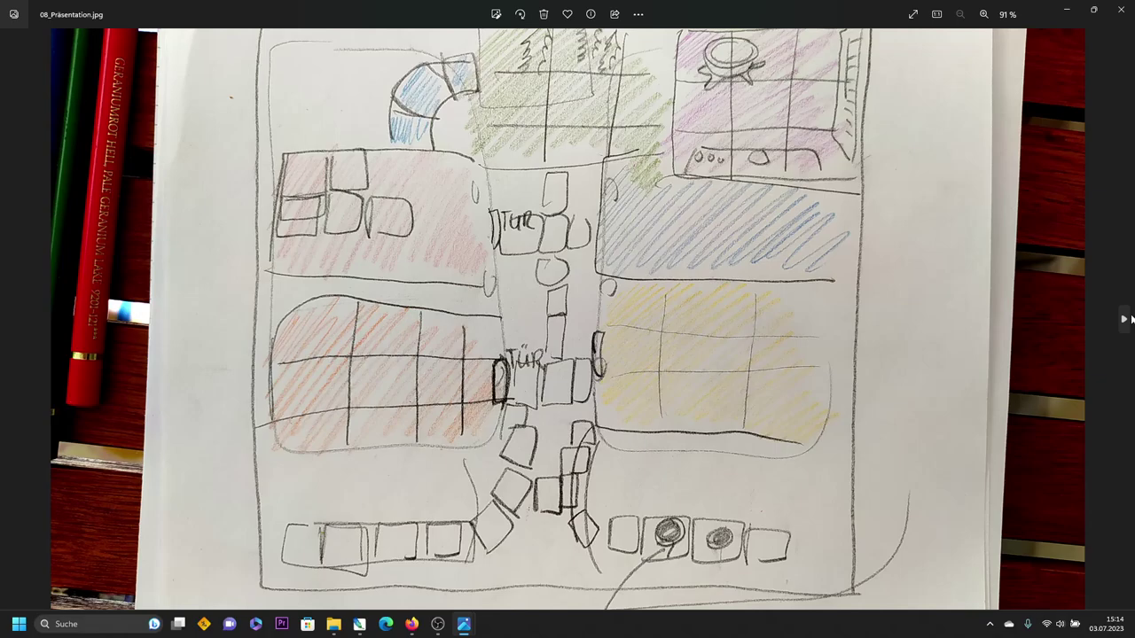
left_click(3, 310)
left_click(4, 310)
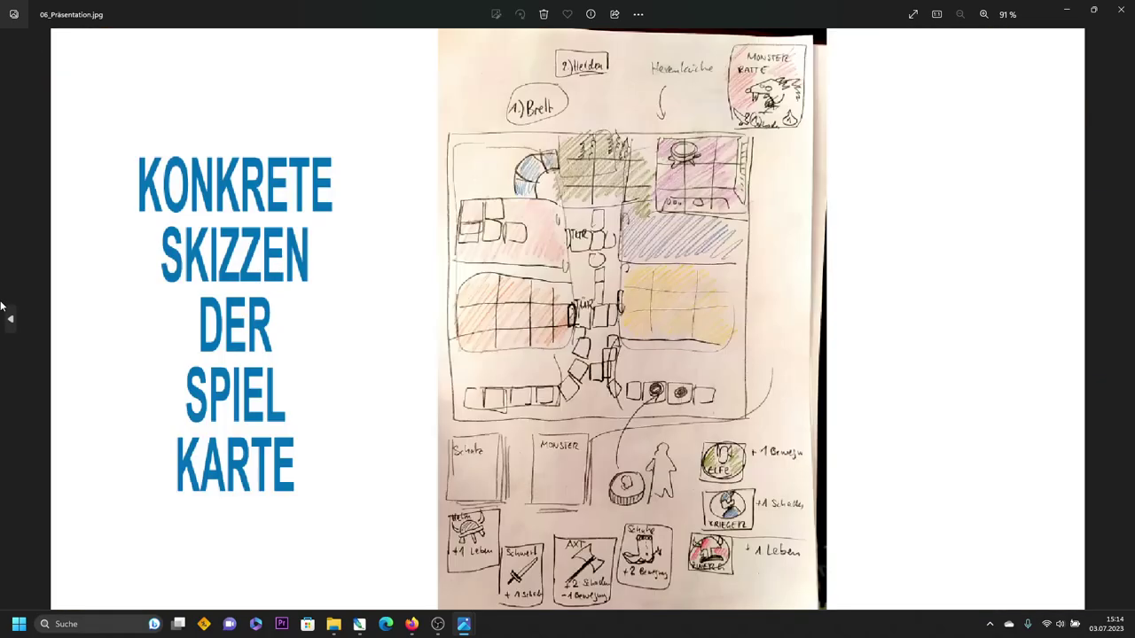
left_click(4, 311)
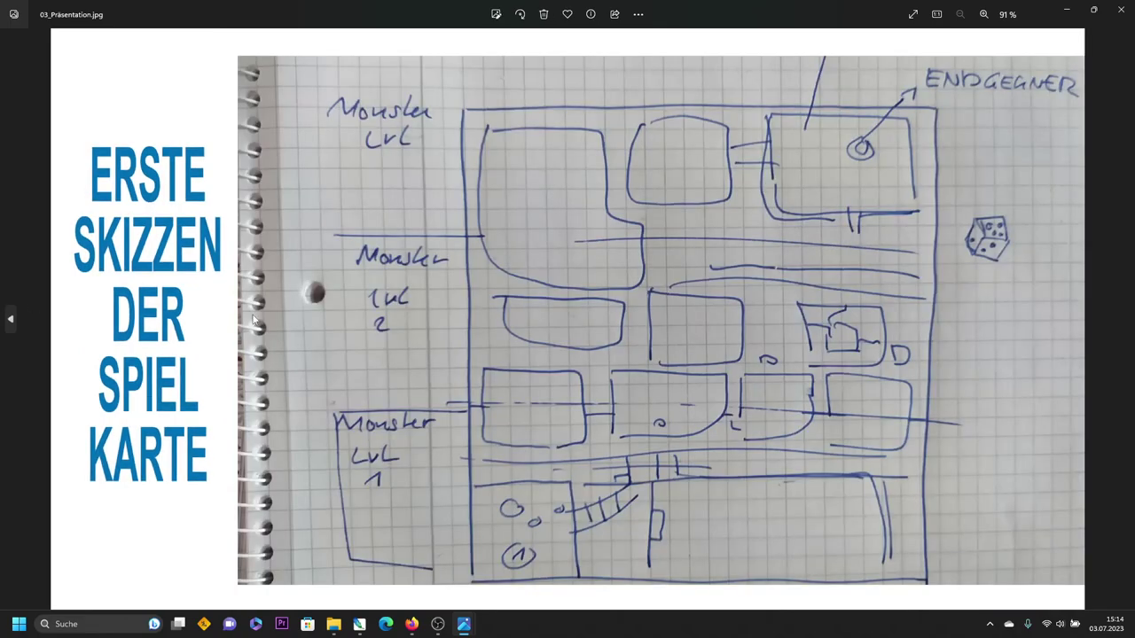
left_click(1126, 317)
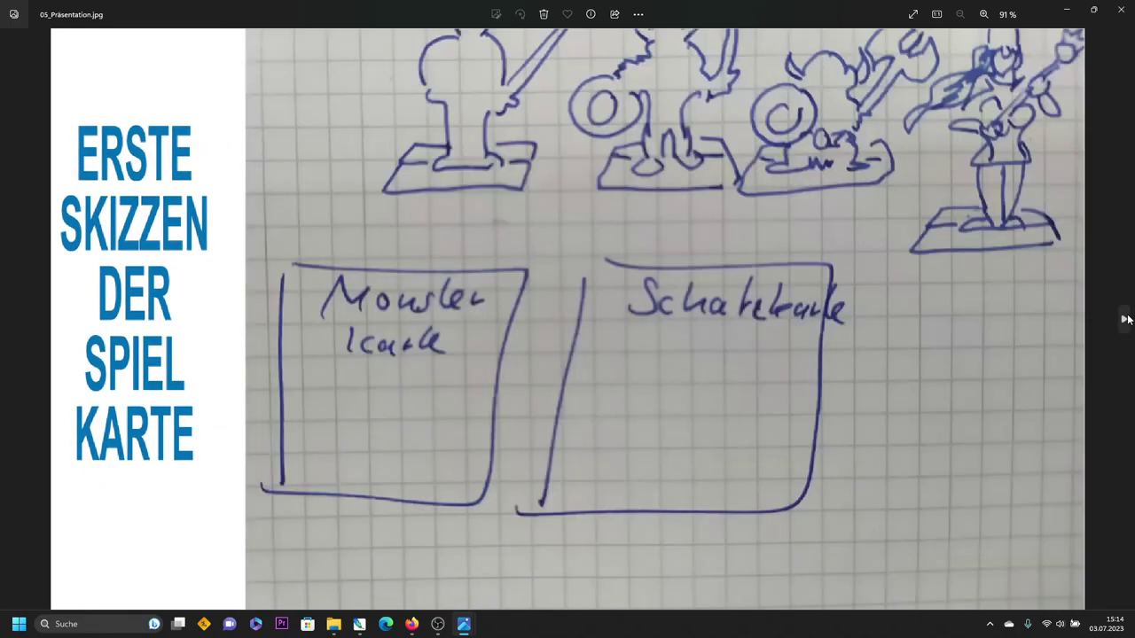
left_click(1126, 317)
left_click(1127, 319)
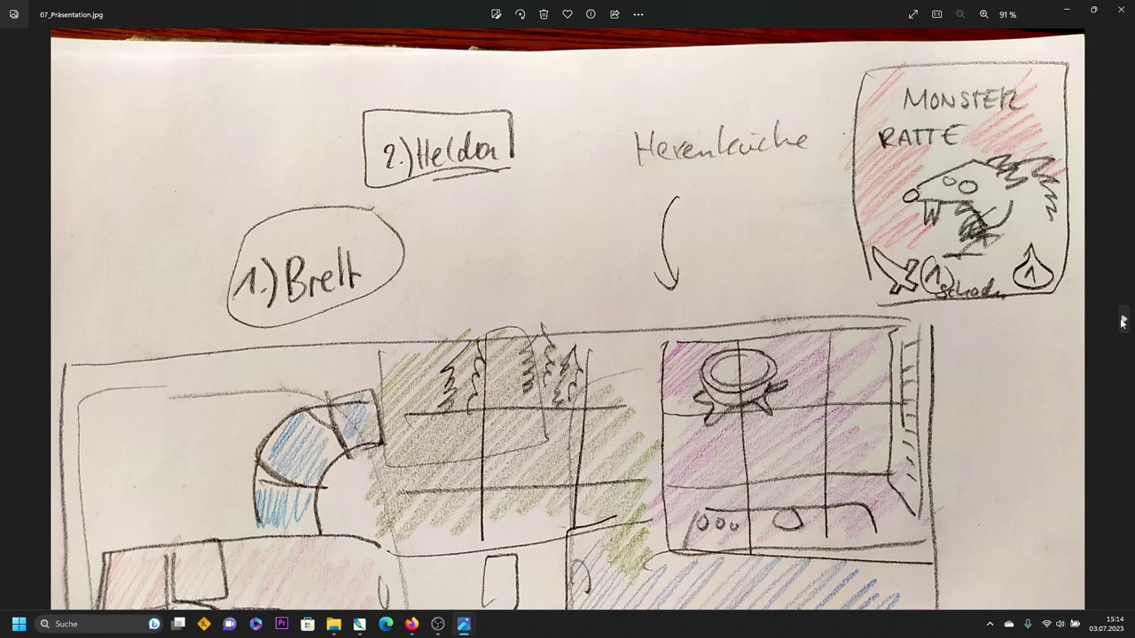
left_click(1122, 321)
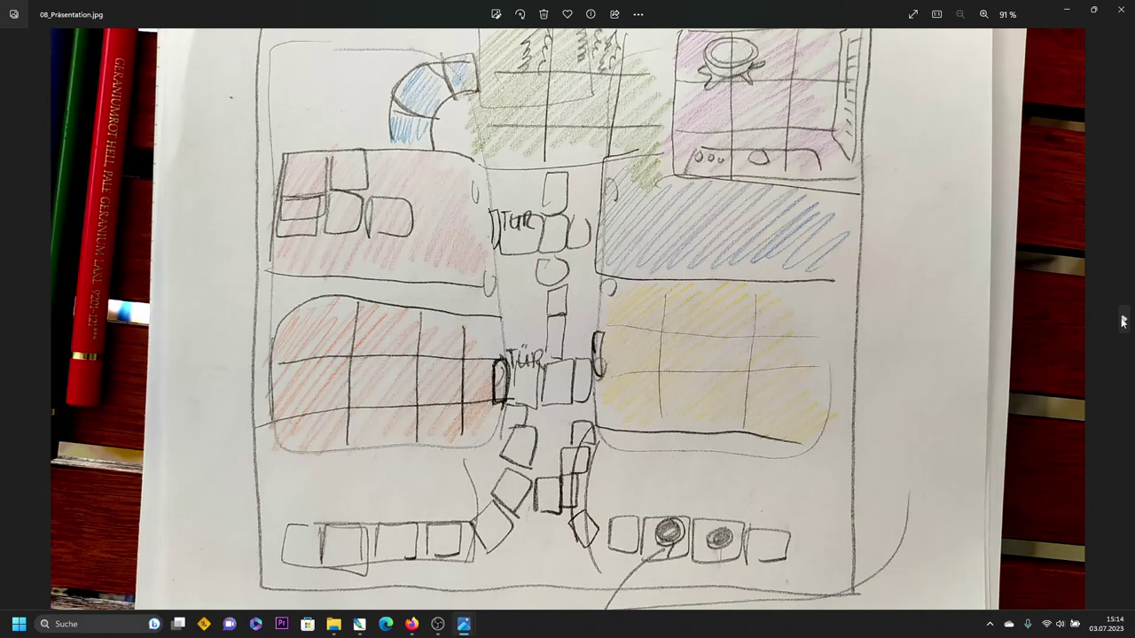
left_click(1122, 321)
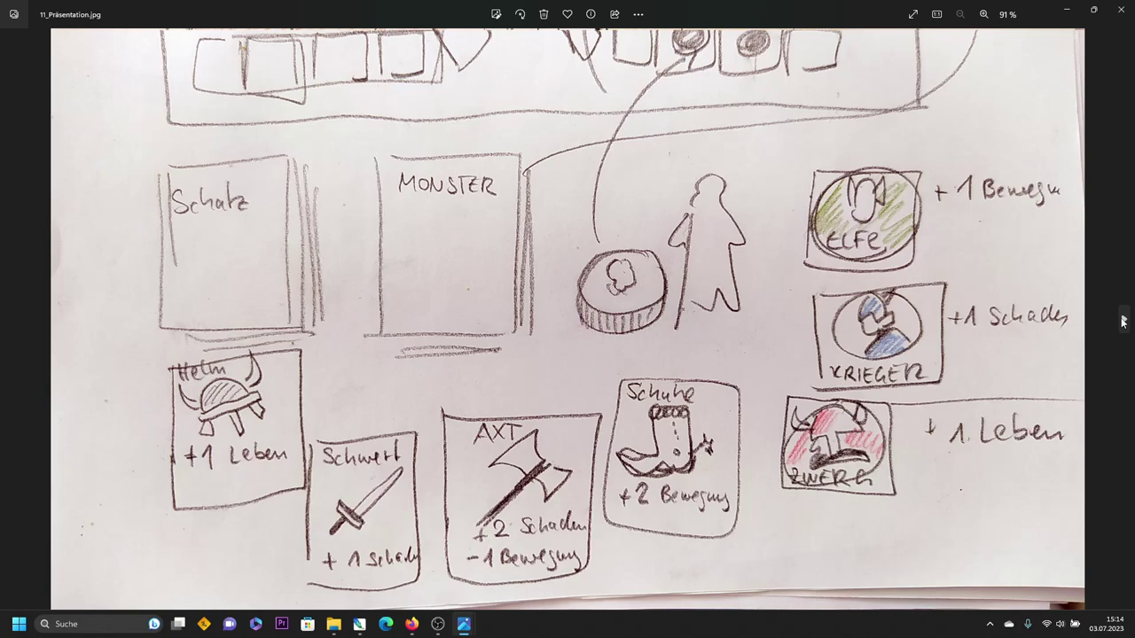
left_click(1123, 321)
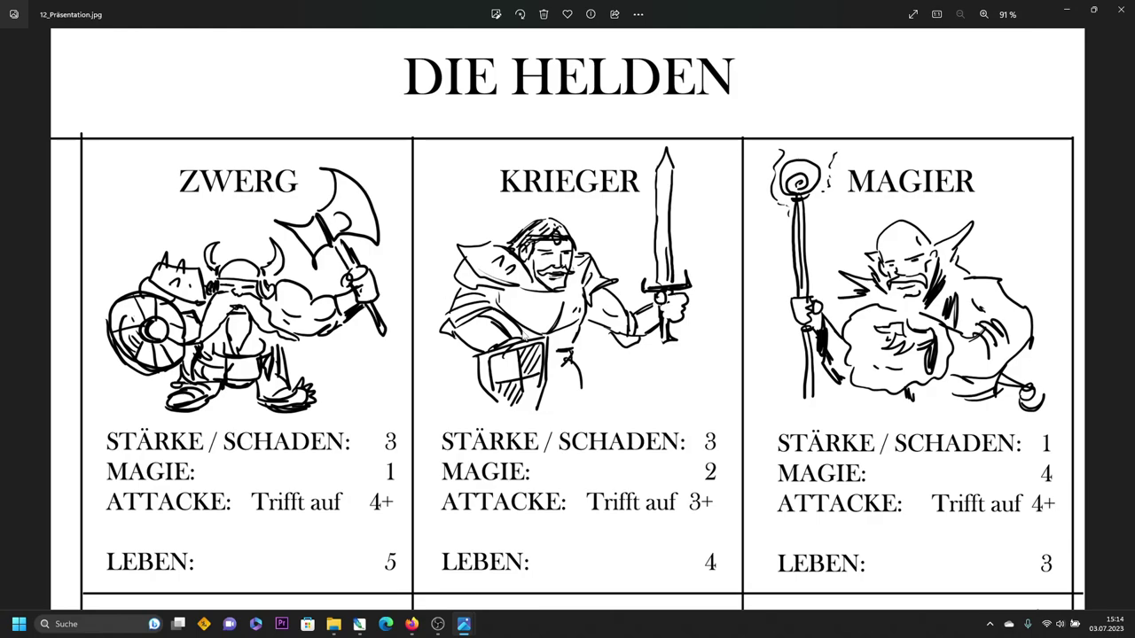
mouse_move(412, 624)
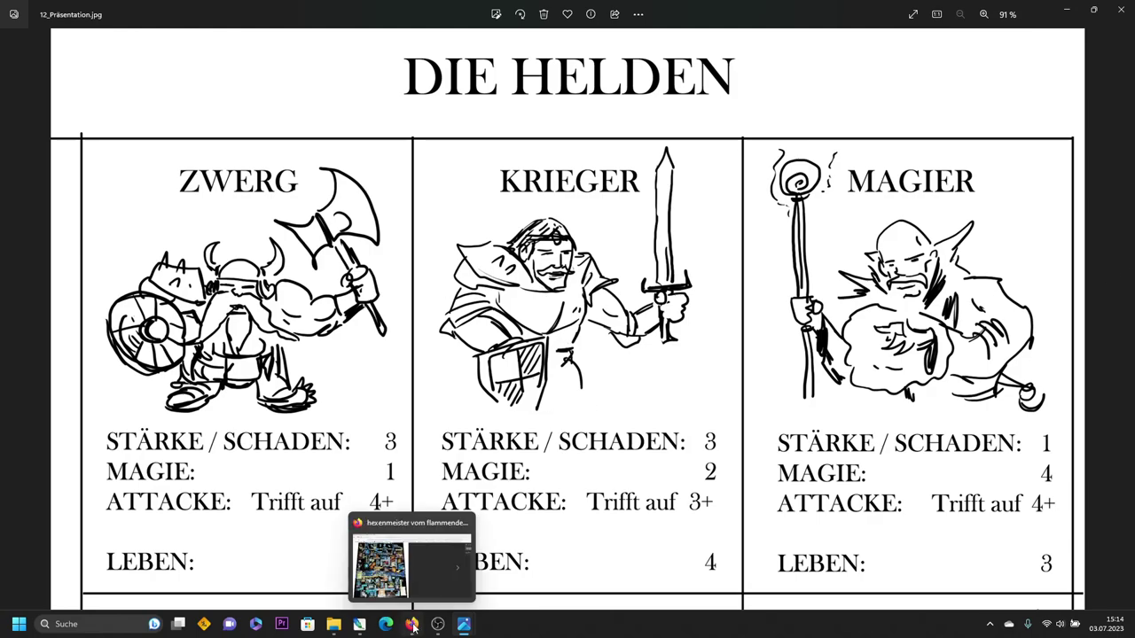
Open 01_Character Cards from 04_Gaming Cards and maximize the Photos window
left_click(333, 624)
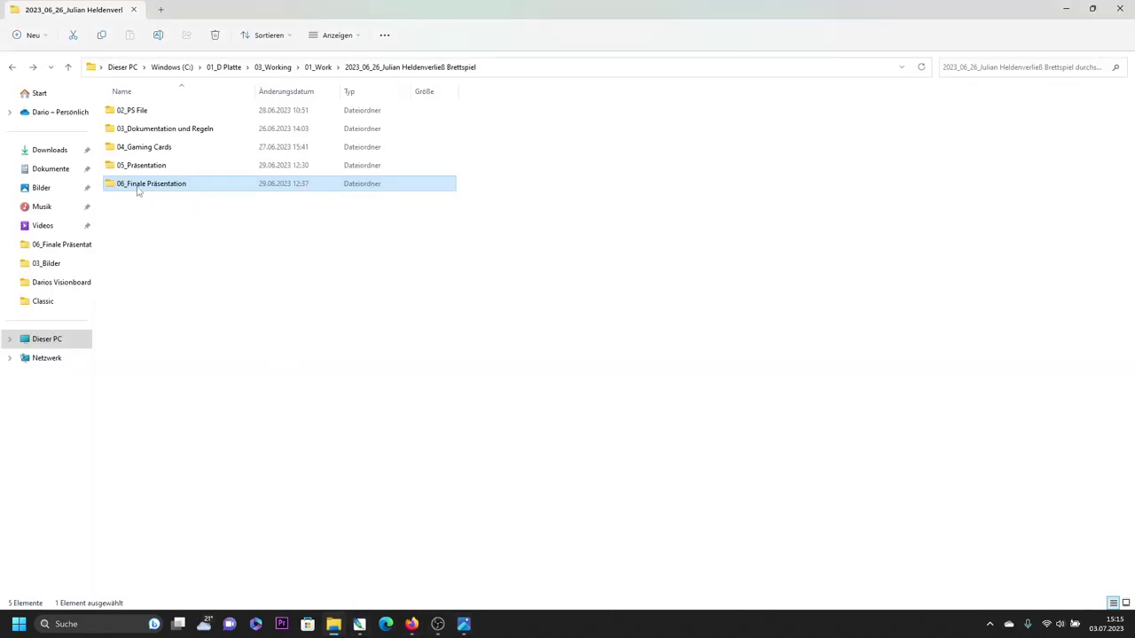
double_click(156, 148)
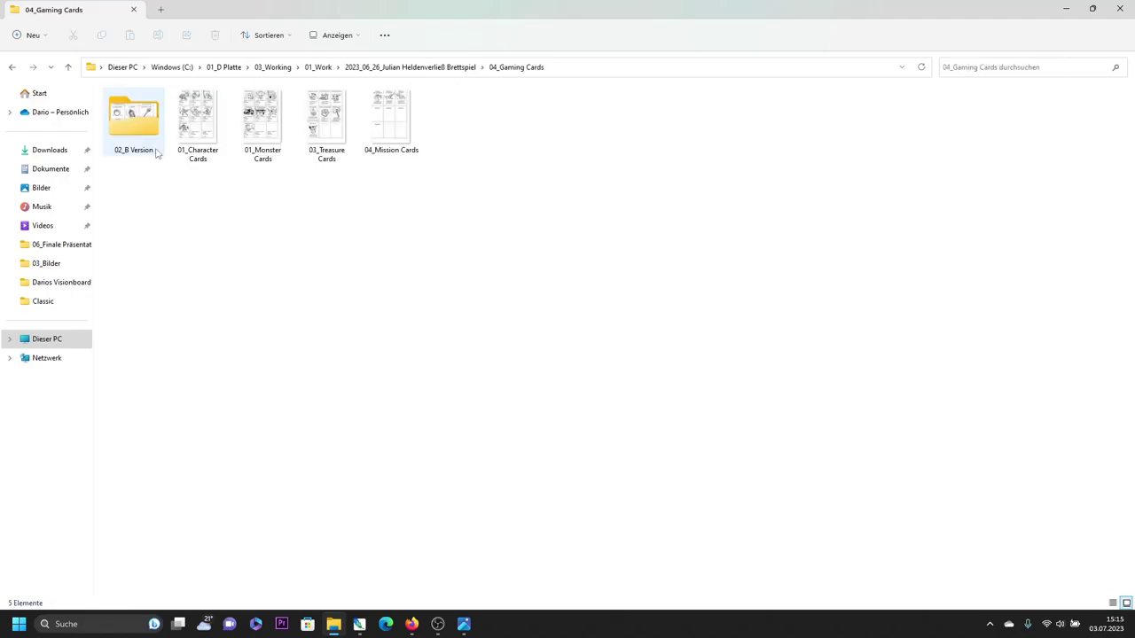
double_click(188, 131)
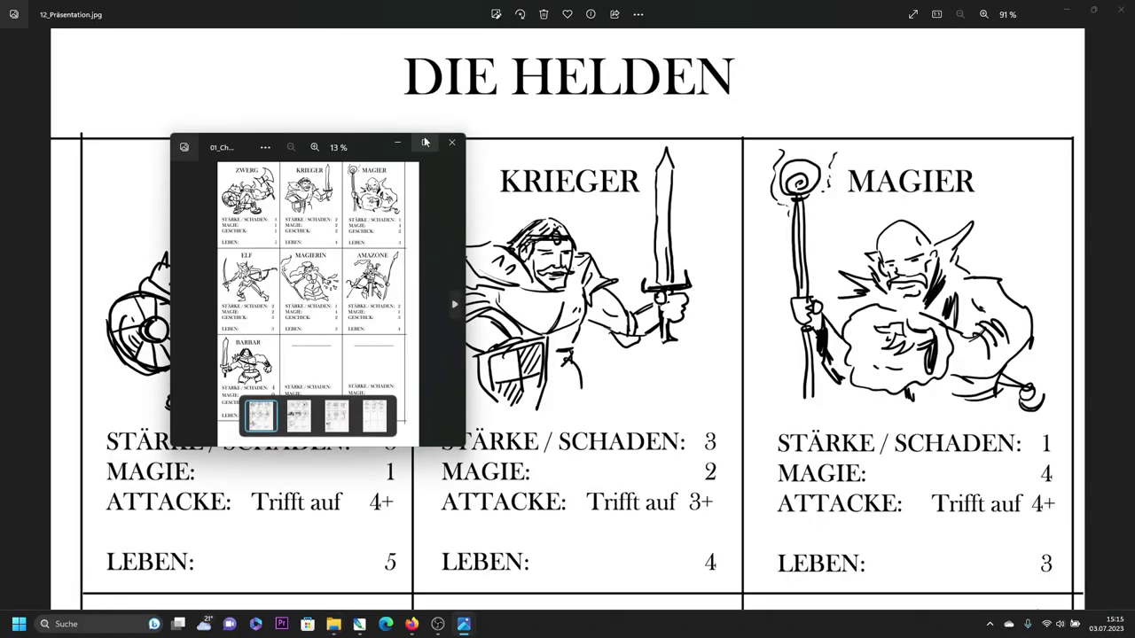
left_click(425, 142)
scroll(455, 206, "up", 3)
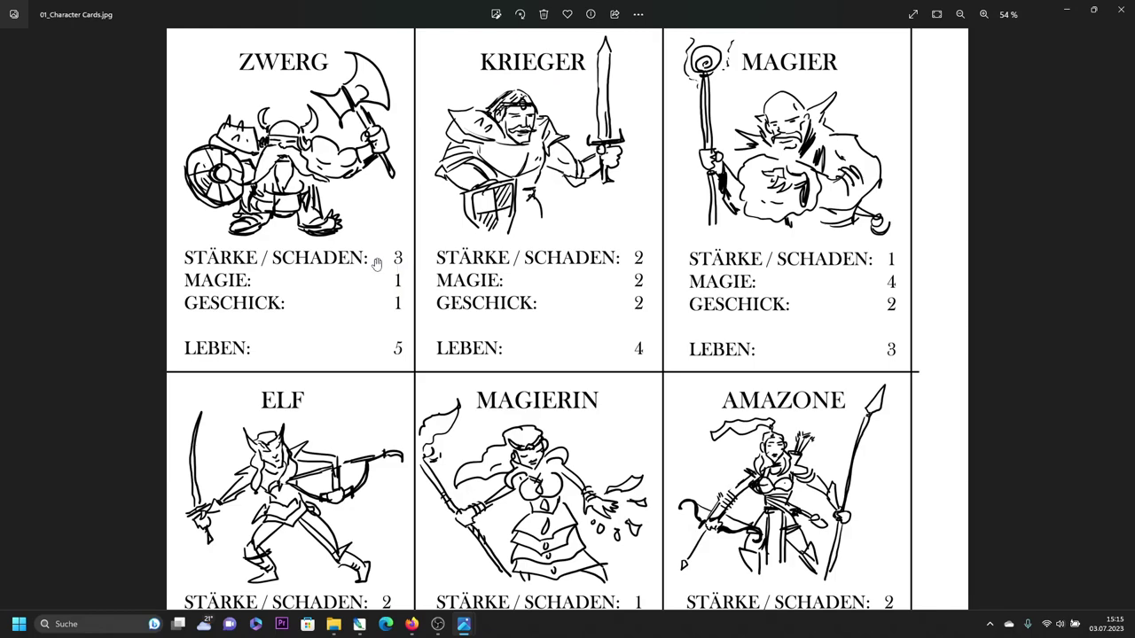
scroll(384, 351, "down", 3)
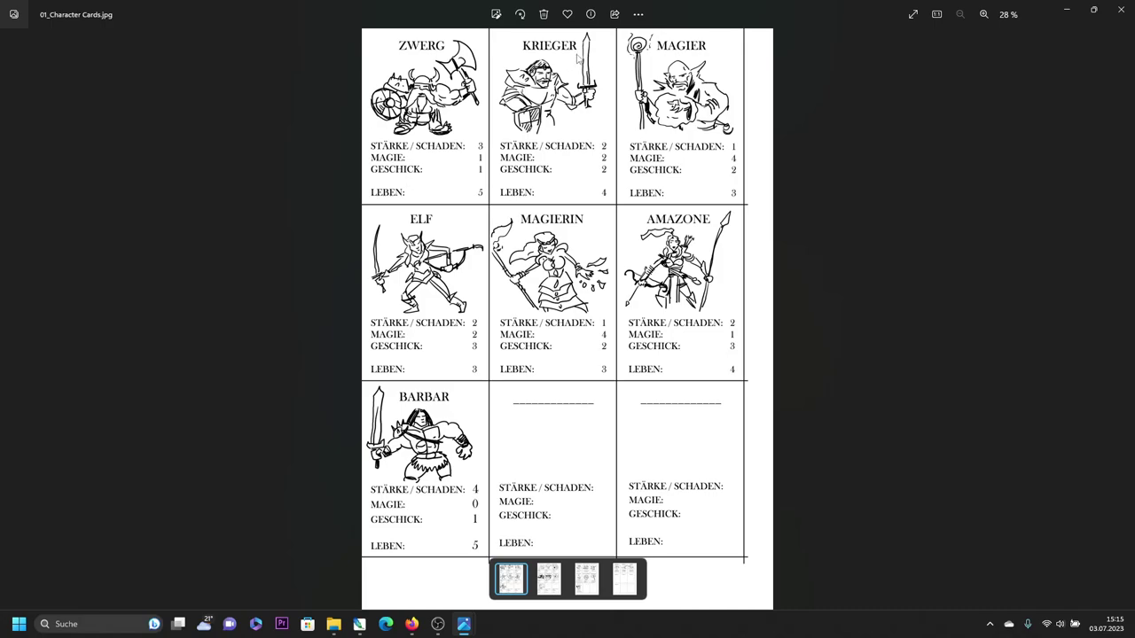
View the CoolMiniOrNot HeroQuest miniatures photo in the browser's image results
left_click(411, 625)
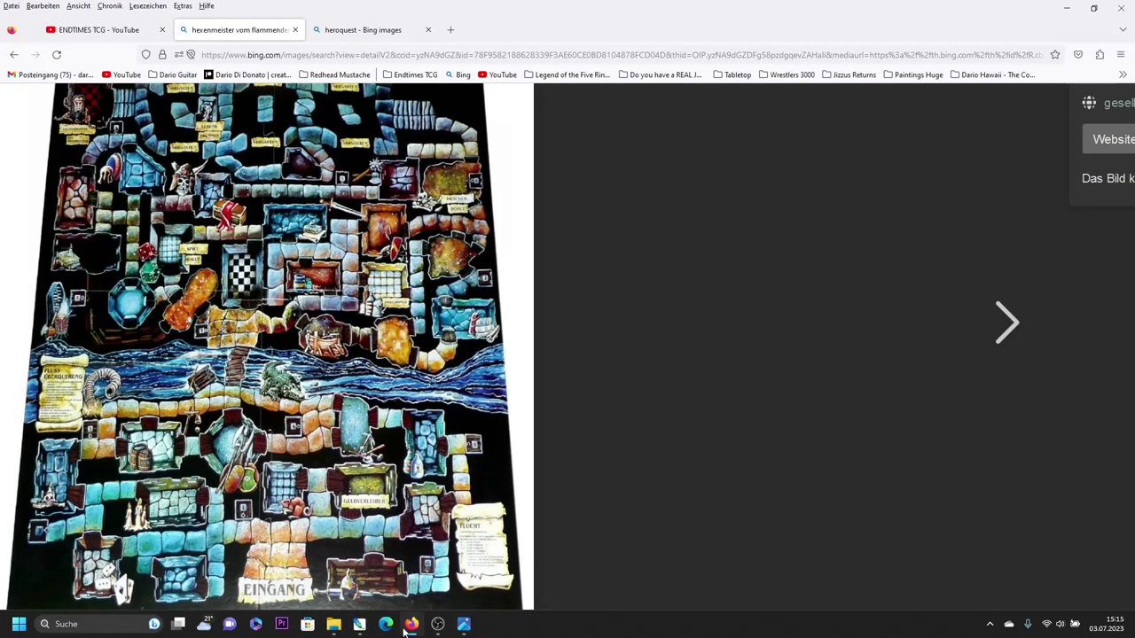
left_click(363, 30)
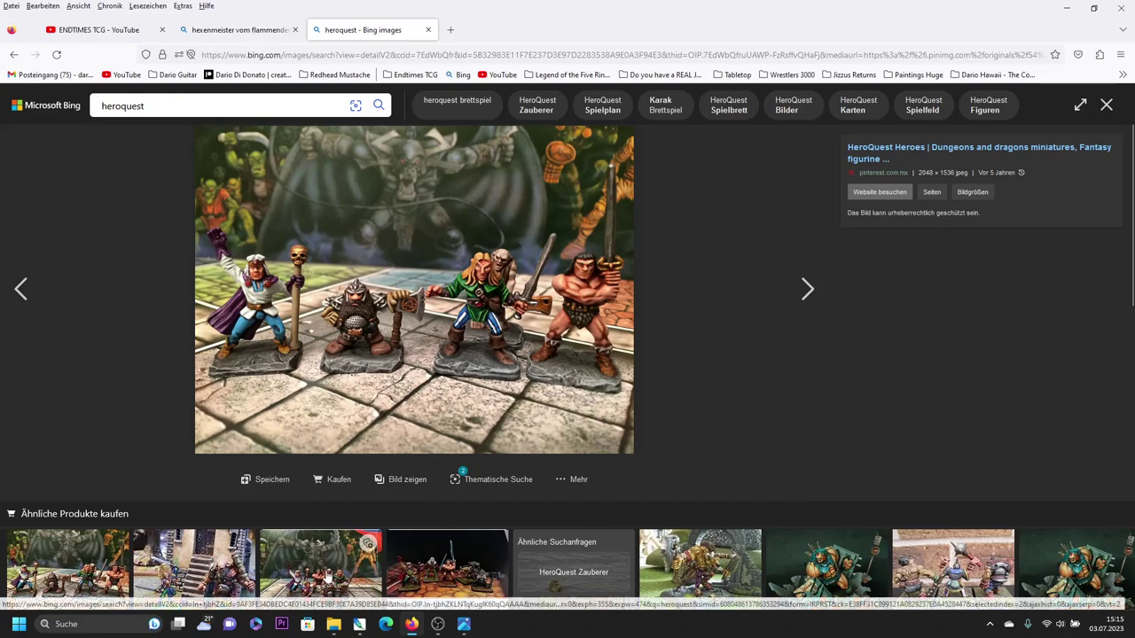
left_click(476, 572)
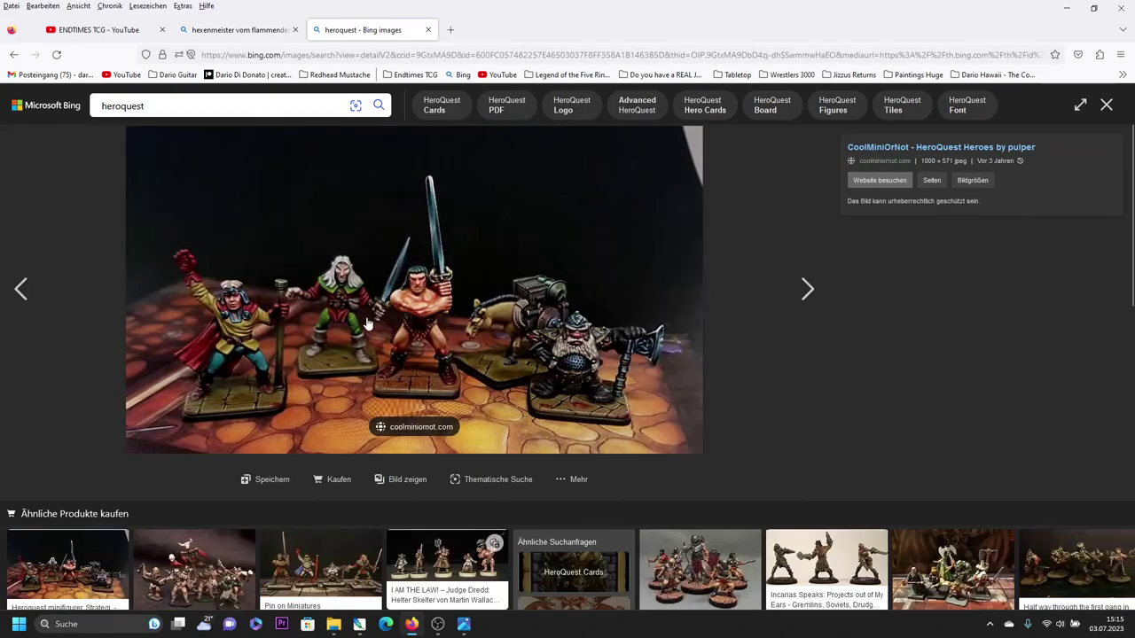
scroll(519, 369, "down", 1)
scroll(390, 302, "up", 1)
scroll(298, 380, "down", 5)
scroll(142, 444, "down", 2)
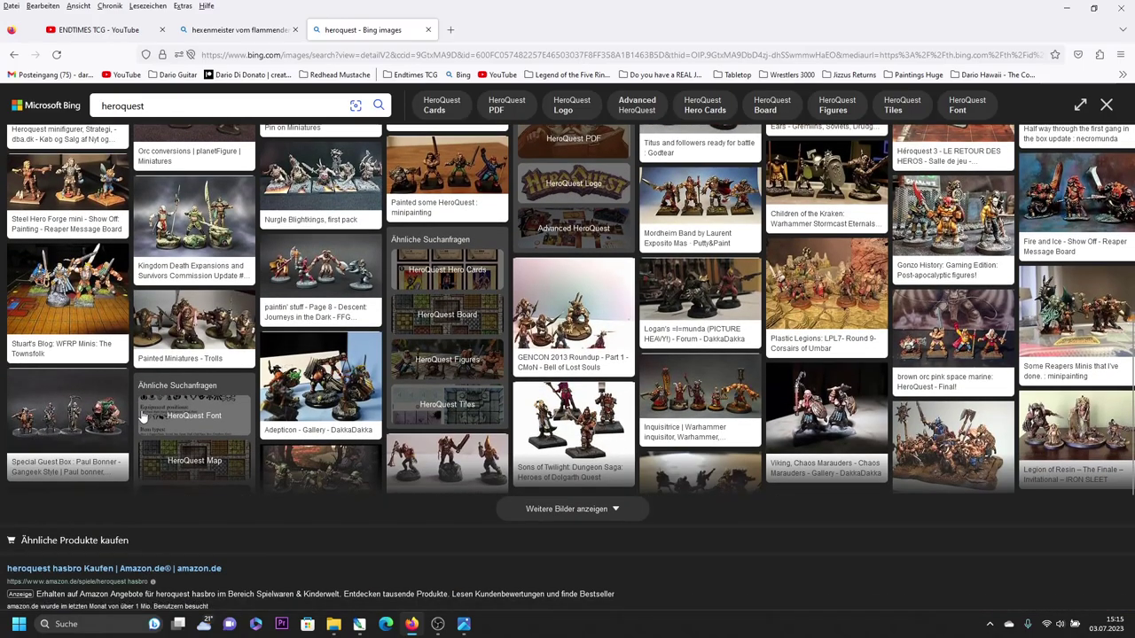
Return to the flaming mountain search and enlarge the Hexenmeister board photo
left_click(320, 394)
left_click(239, 29)
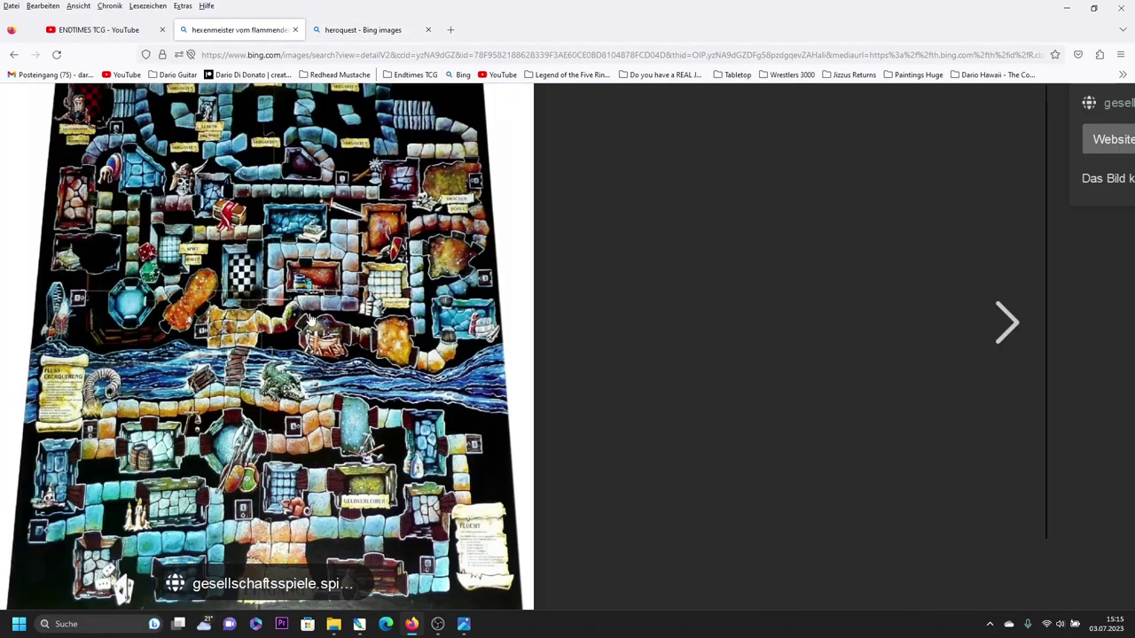
left_click(13, 54)
scroll(430, 288, "down", 5)
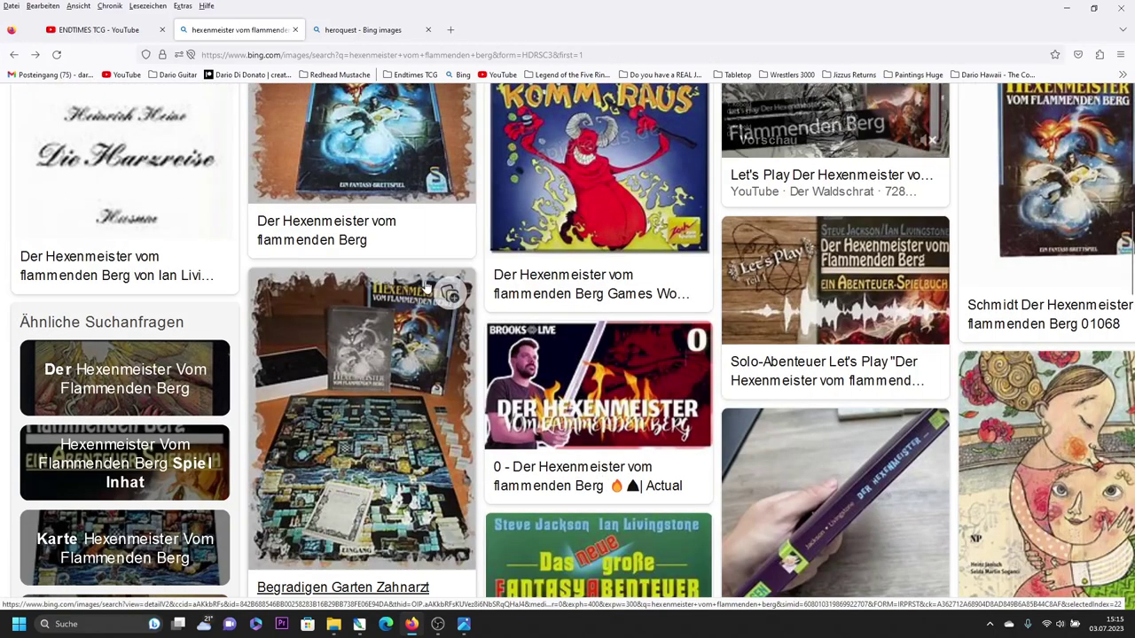
scroll(429, 289, "down", 5)
scroll(429, 290, "up", 5)
left_click(365, 248)
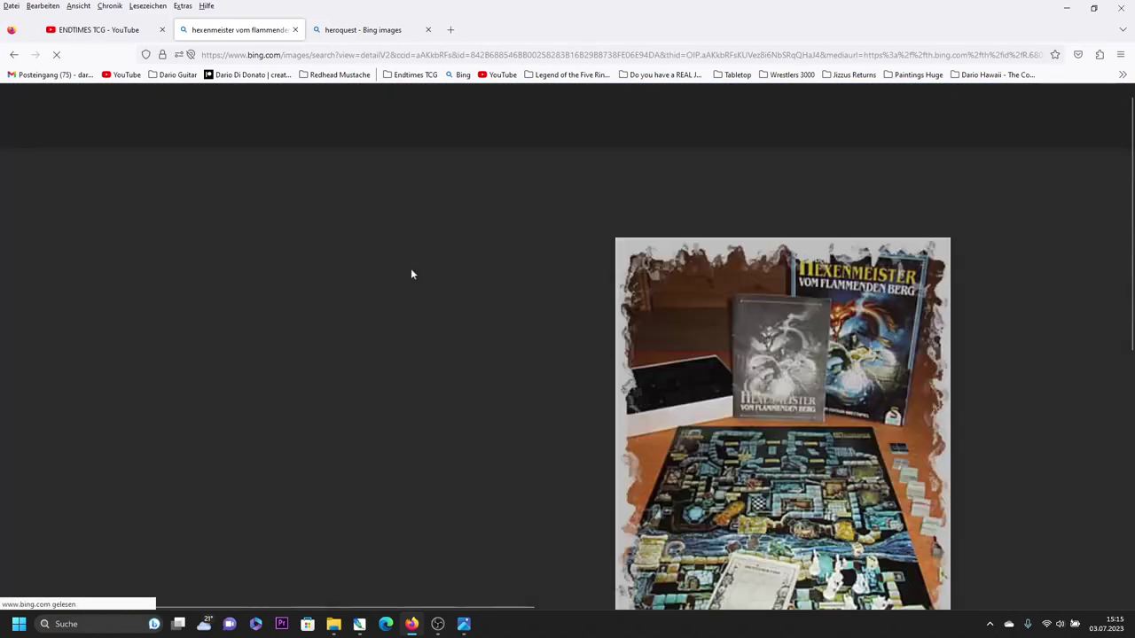
scroll(793, 376, "down", 3)
scroll(878, 390, "up", 2)
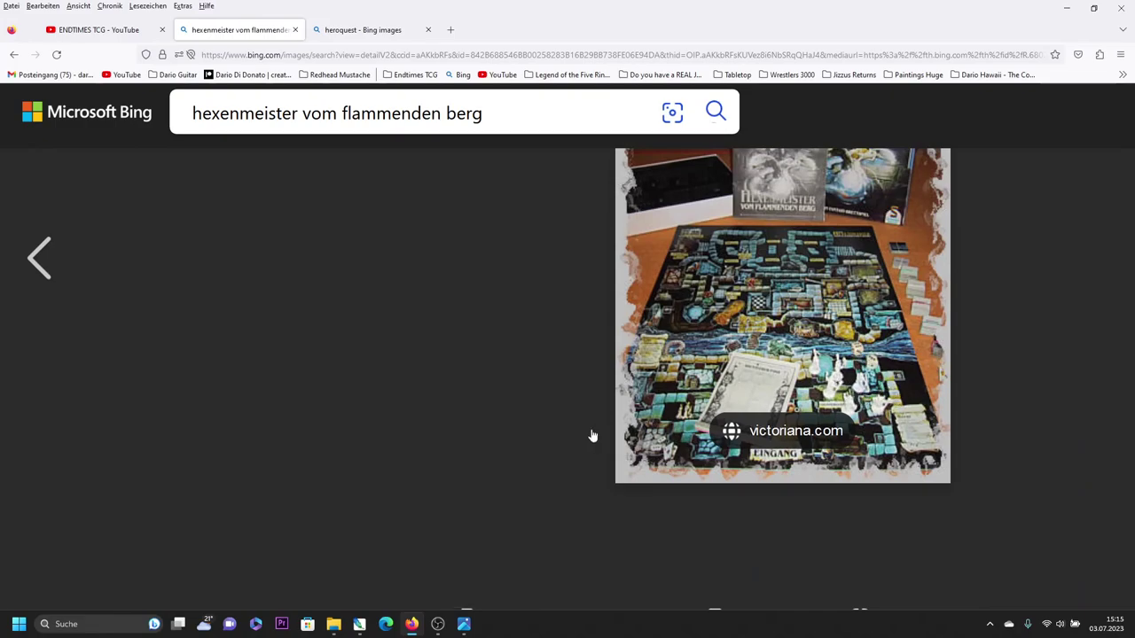
mouse_move(464, 625)
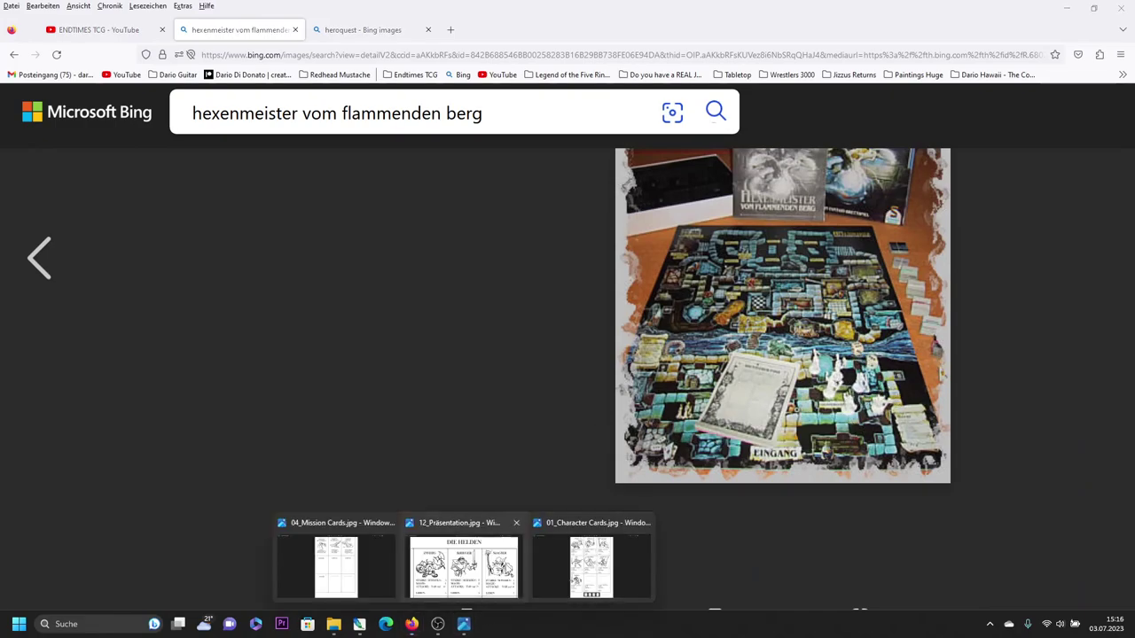
Glance at the Präsentation and Character Cards photos, then open the project's 02_PS File folder
left_click(494, 569)
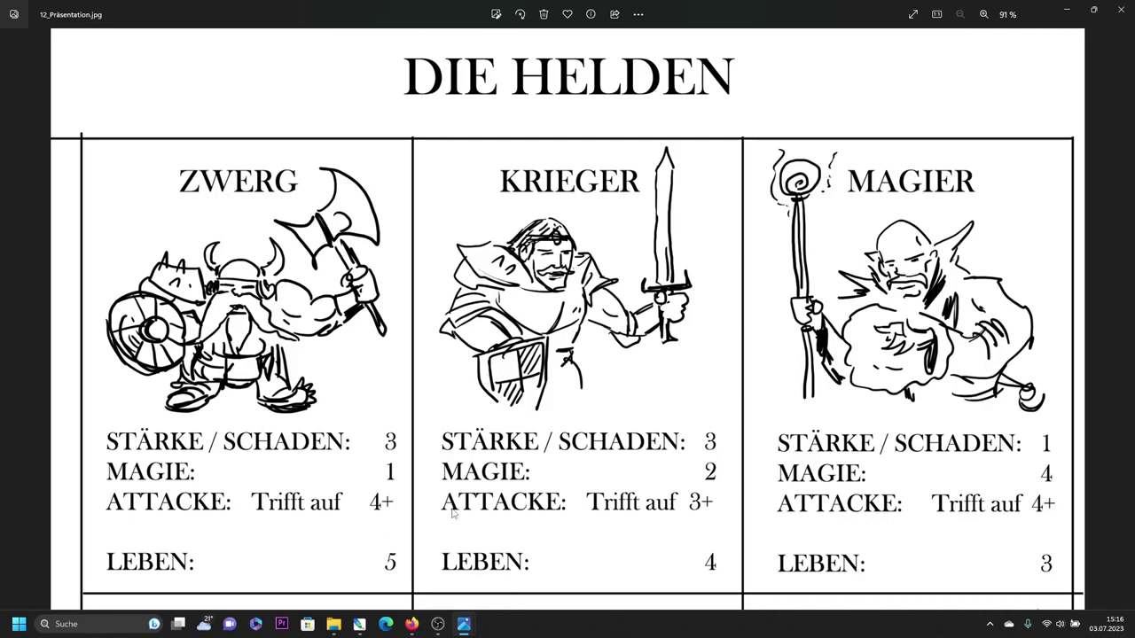
mouse_move(591, 559)
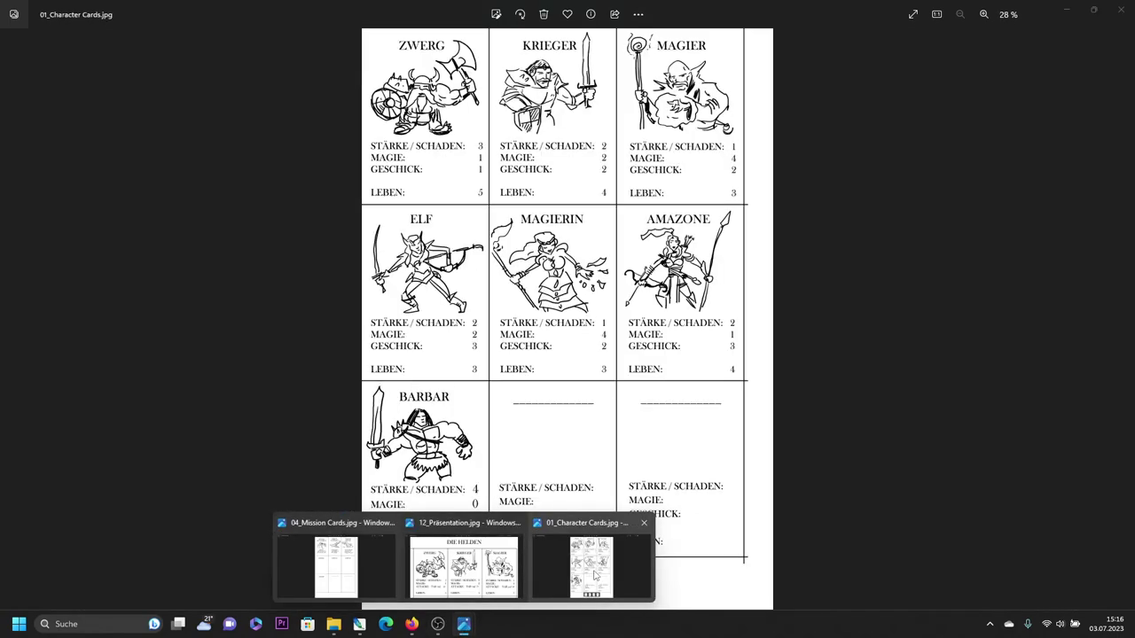
left_click(595, 576)
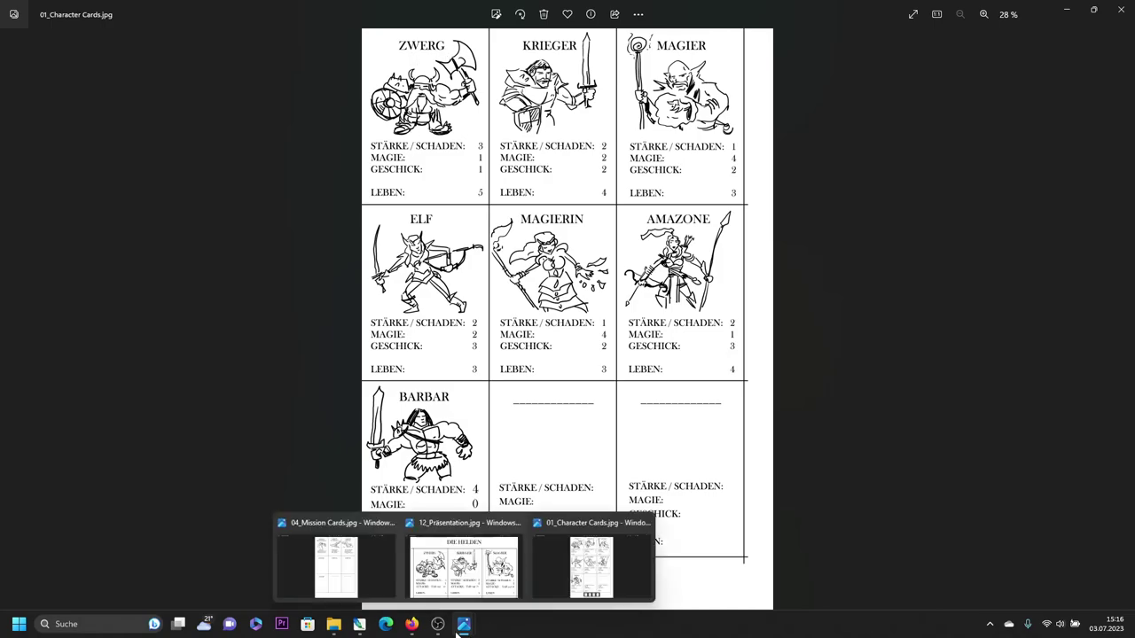
left_click(335, 626)
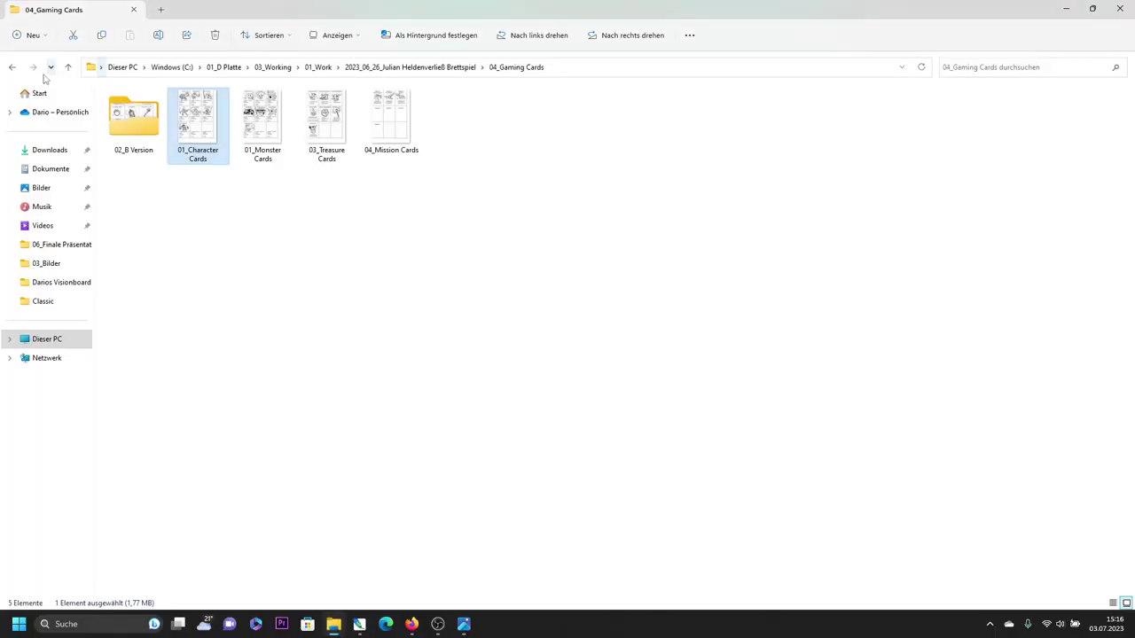
left_click(12, 67)
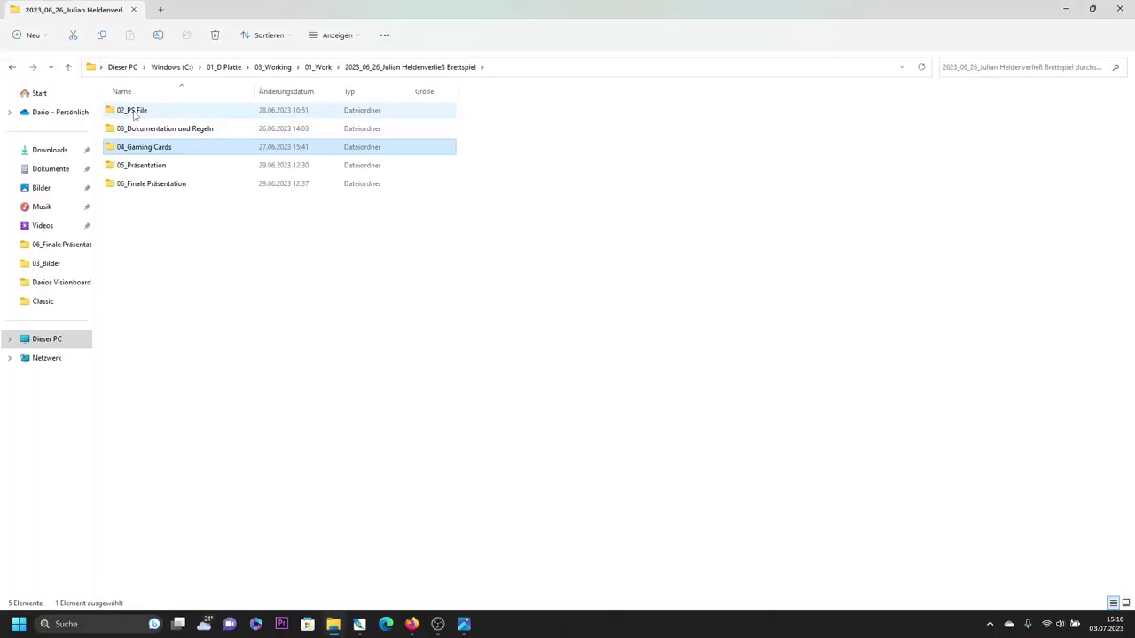
double_click(133, 111)
Open 01_Character Cards.psd in Photoshop
left_click(263, 119)
left_click(197, 125)
left_click(136, 131)
double_click(135, 132)
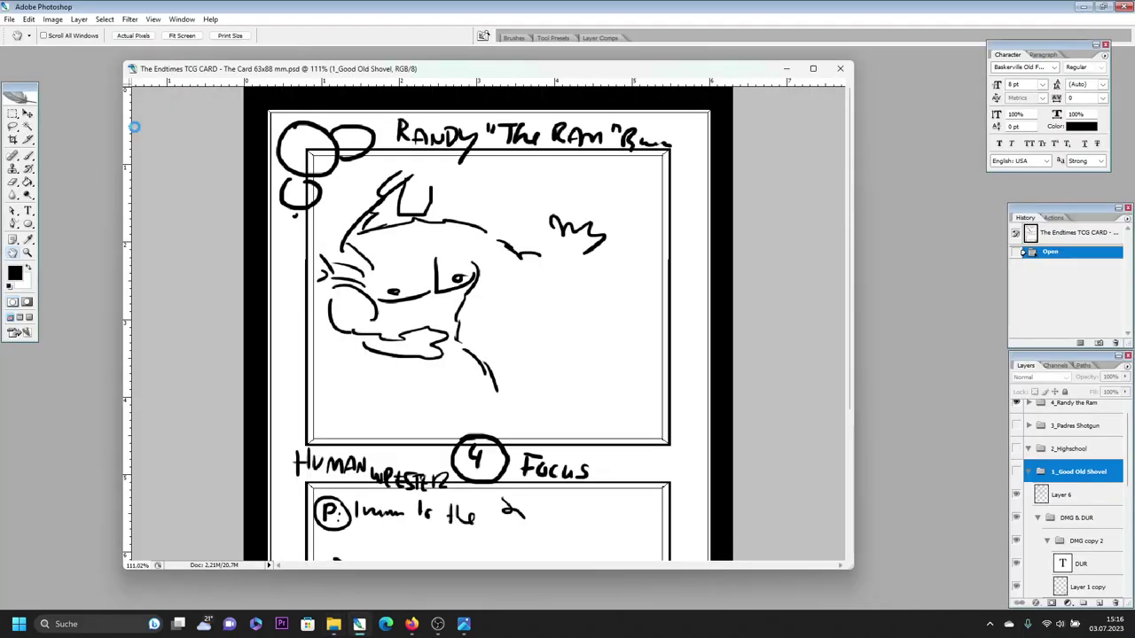
scroll(1060, 444, "up", 1)
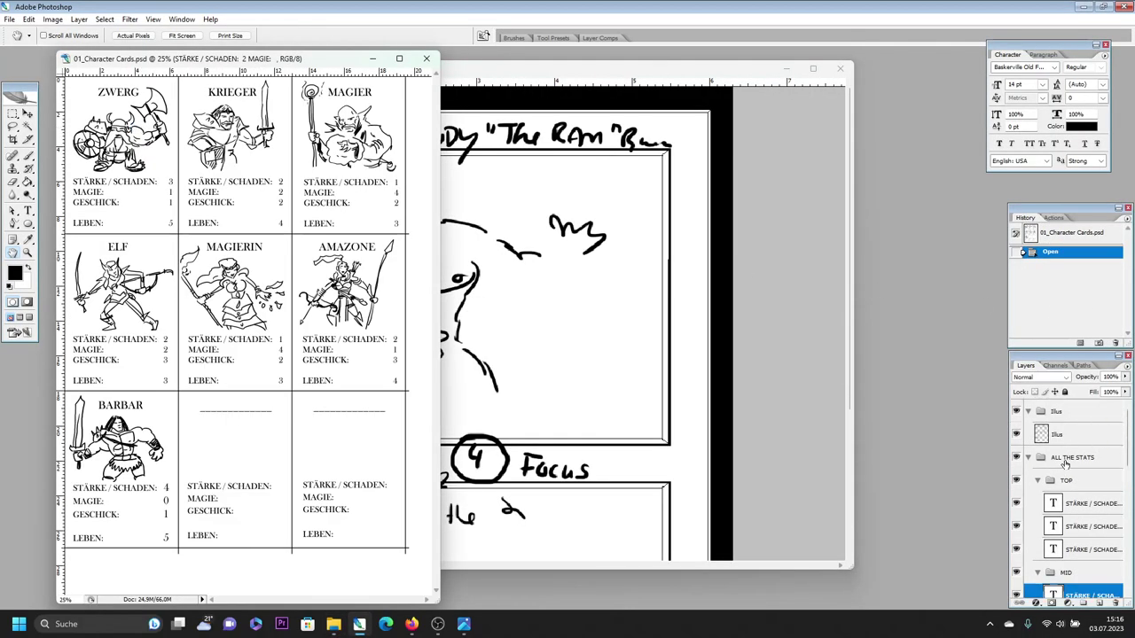
Hide the Illus layer, comparing the cards with and without illustrations
left_click(1017, 434)
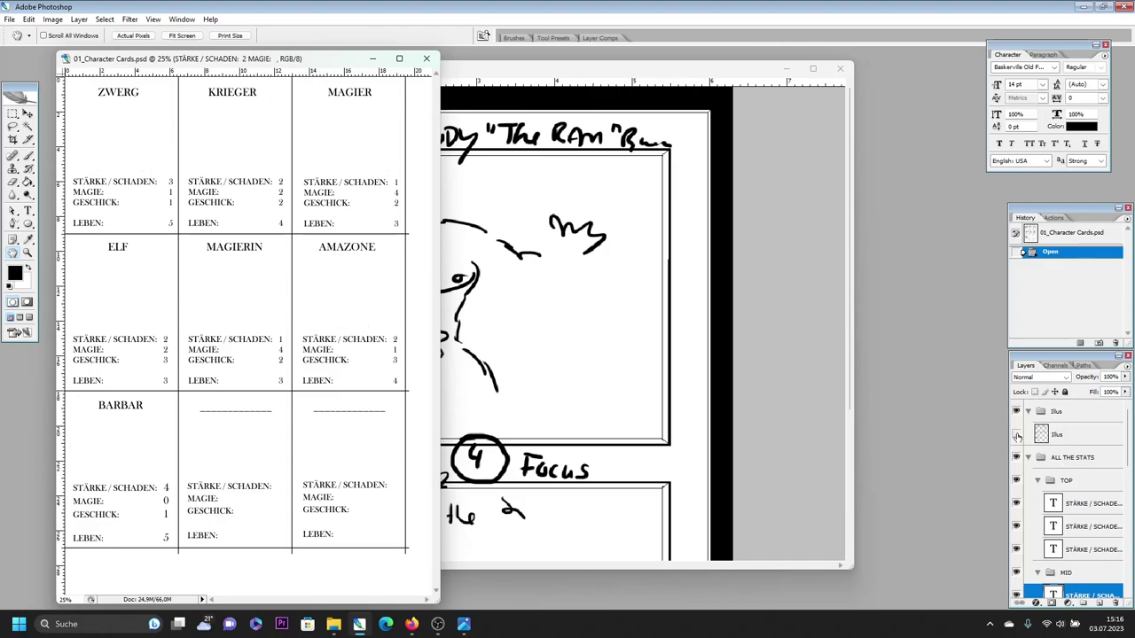
left_click(1017, 436)
left_click(1017, 435)
scroll(1029, 443, "down", 3)
scroll(1046, 470, "down", 3)
scroll(1064, 499, "down", 3)
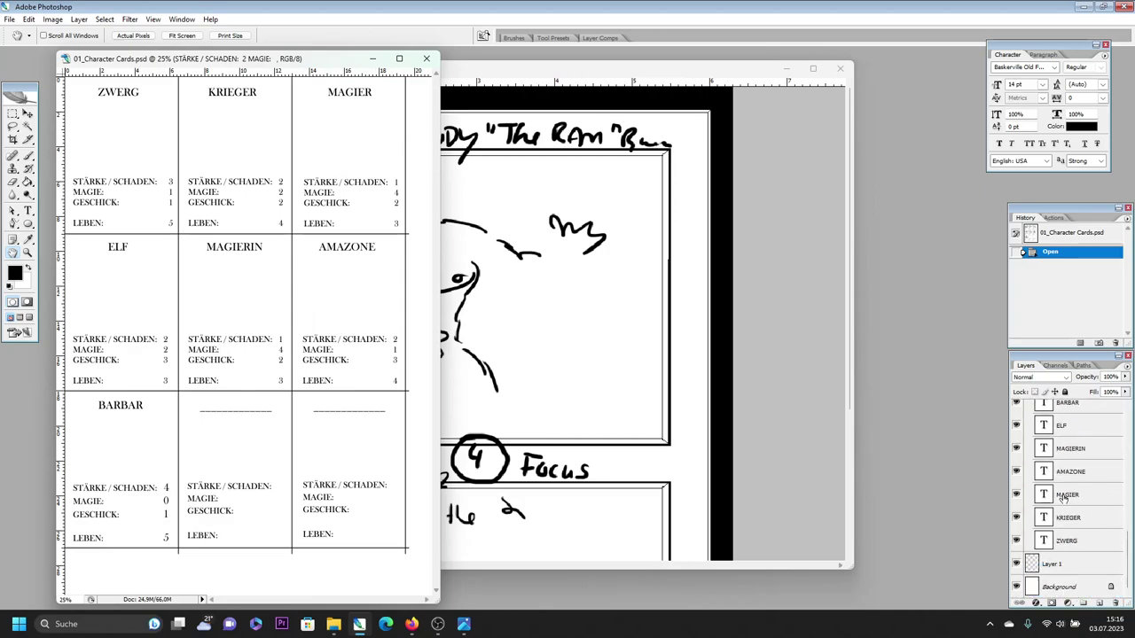
Toggle the card grid lines off and on, leaving them visible
left_click(1017, 564)
left_click(1017, 564)
left_click(1017, 564)
left_click(1018, 564)
Zoom in on the character sheet and widen the document window
left_click(27, 253)
left_click(188, 122)
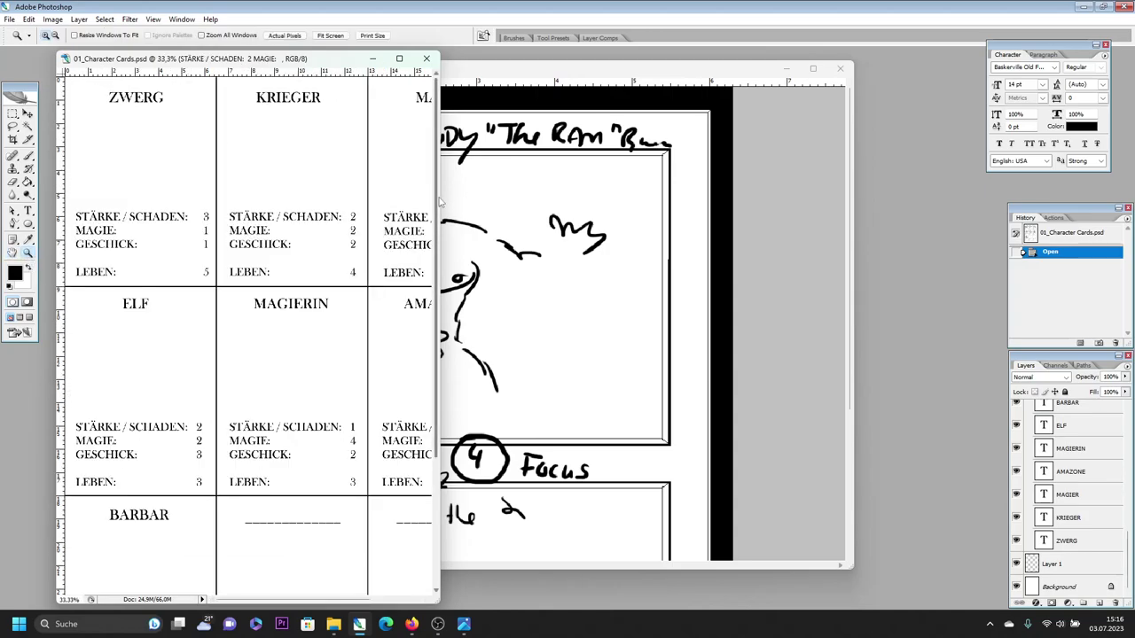
left_click_drag(458, 197, 772, 186)
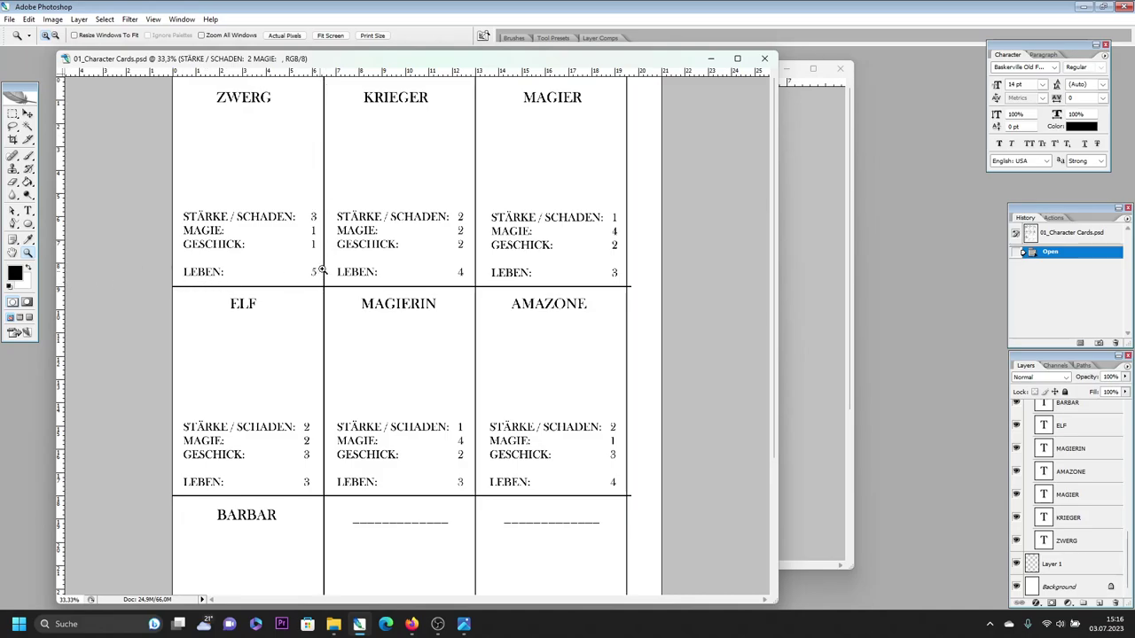
scroll(582, 319, "down", 2)
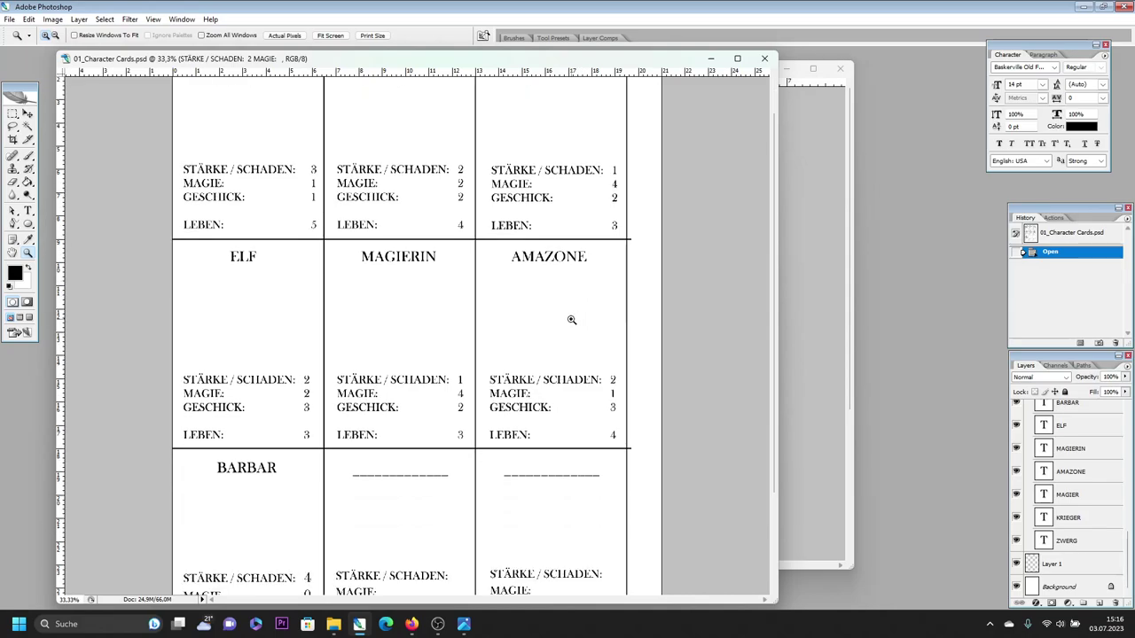
scroll(573, 319, "down", 1)
scroll(568, 312, "down", 2)
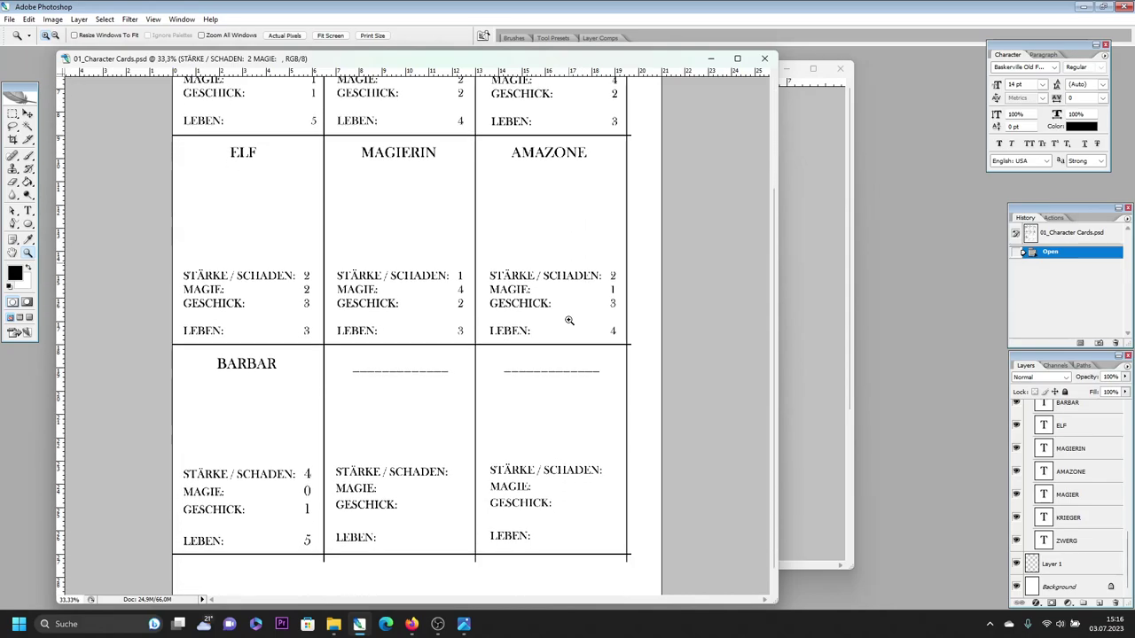
double_click(13, 252)
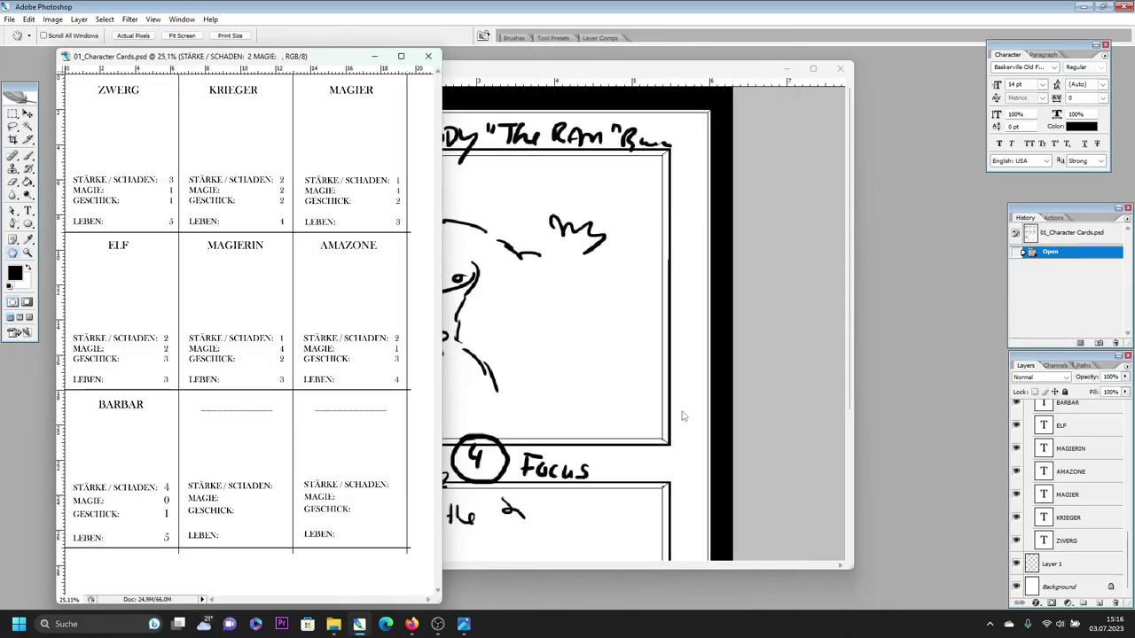
scroll(1073, 530, "up", 3)
scroll(1065, 462, "up", 1)
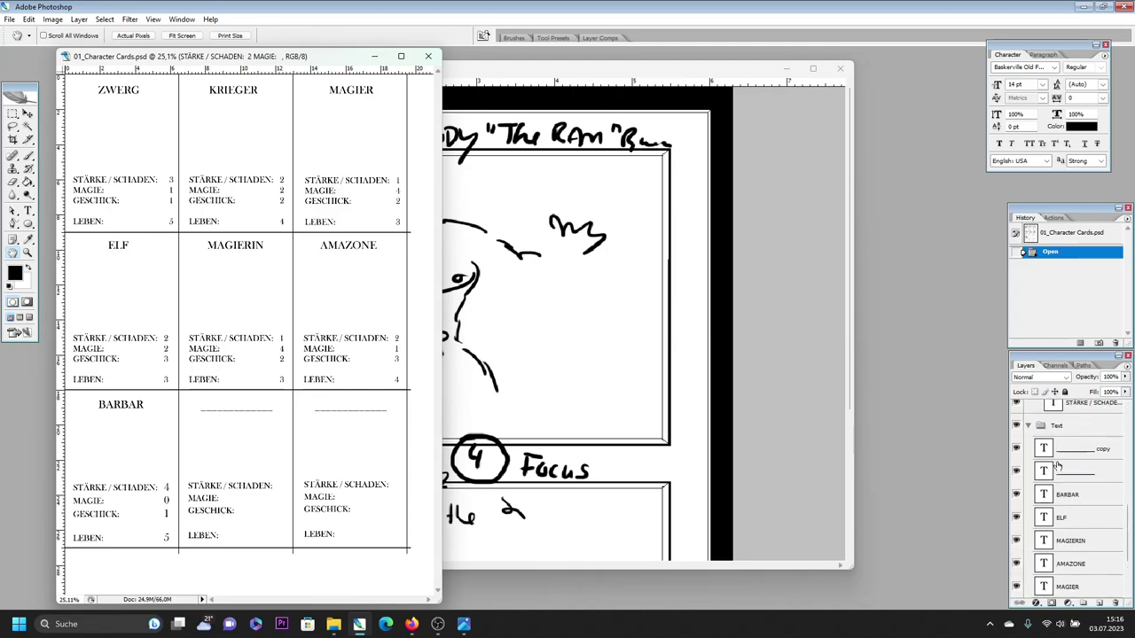
left_click(1016, 427)
left_click(1017, 425)
left_click(1016, 427)
left_click(1017, 426)
left_click(1017, 426)
left_click(1016, 426)
scroll(1016, 435, "up", 2)
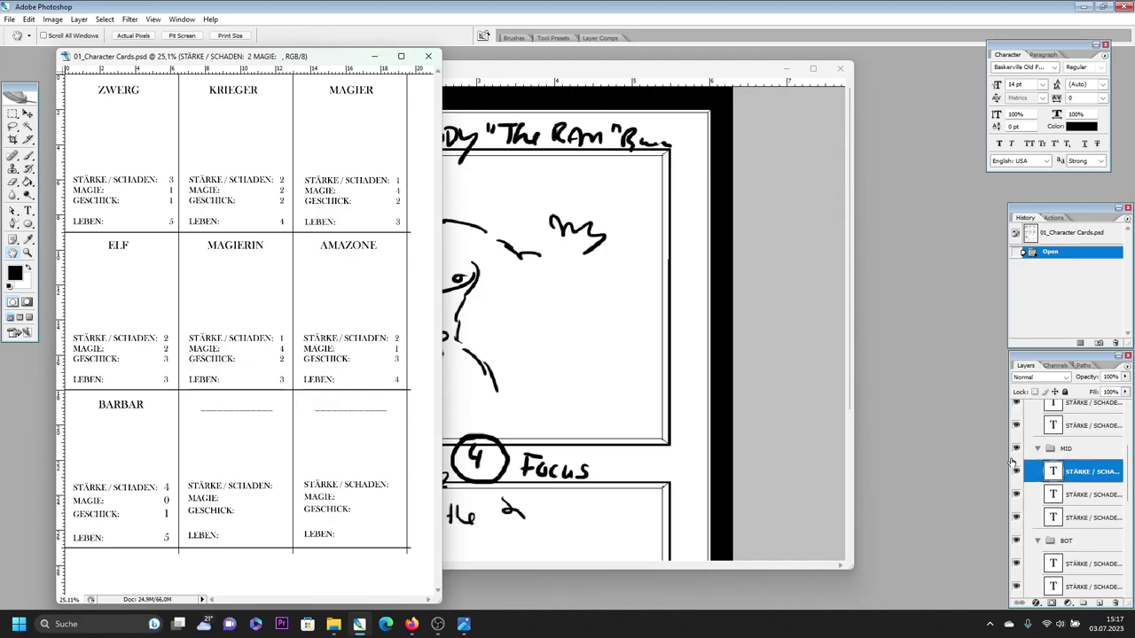
scroll(1016, 448, "up", 2)
left_click(1016, 448)
left_click(1017, 448)
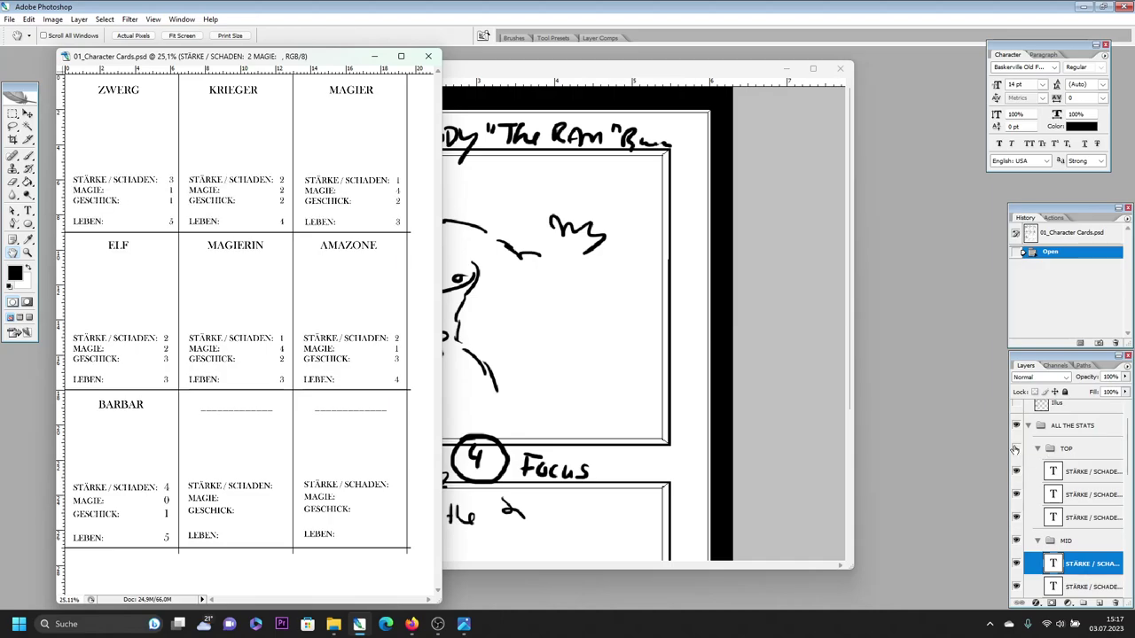
left_click(1017, 449)
left_click(28, 254)
left_click(223, 158)
left_click_drag(441, 251, 947, 258)
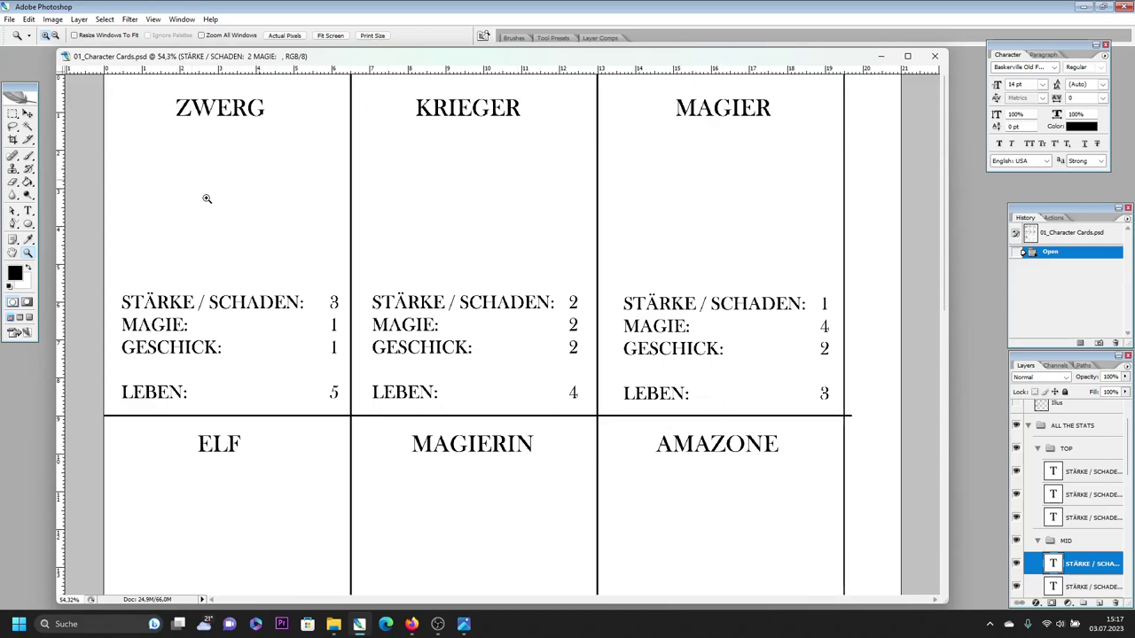
Toggle the ALL THE STATS group off and on, then show the Illus layer
left_click(1016, 426)
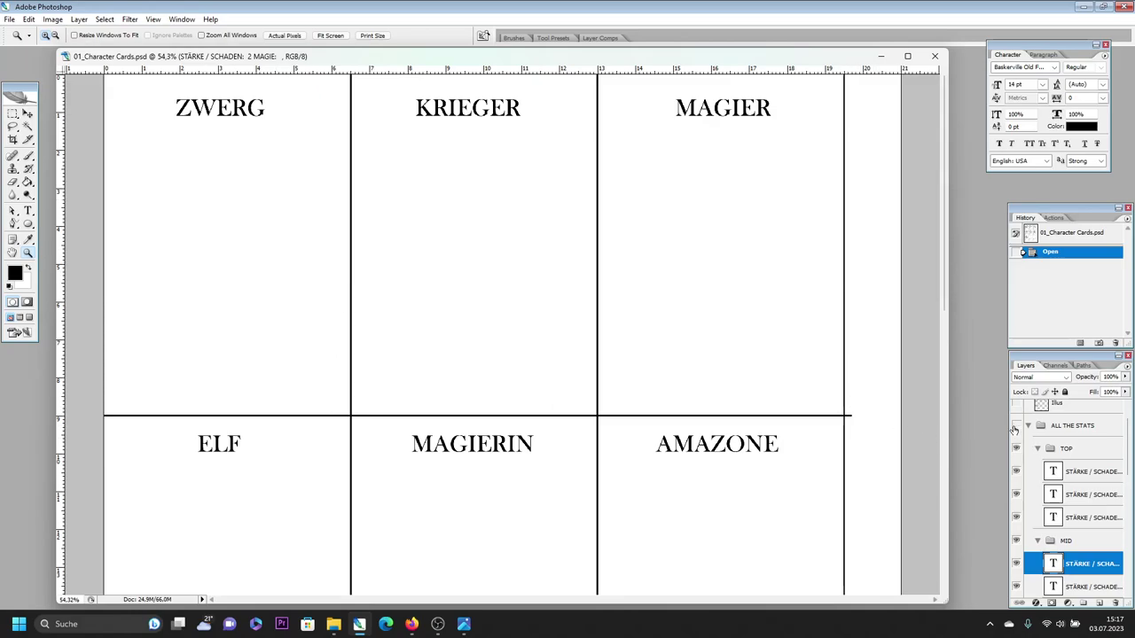
left_click(1016, 426)
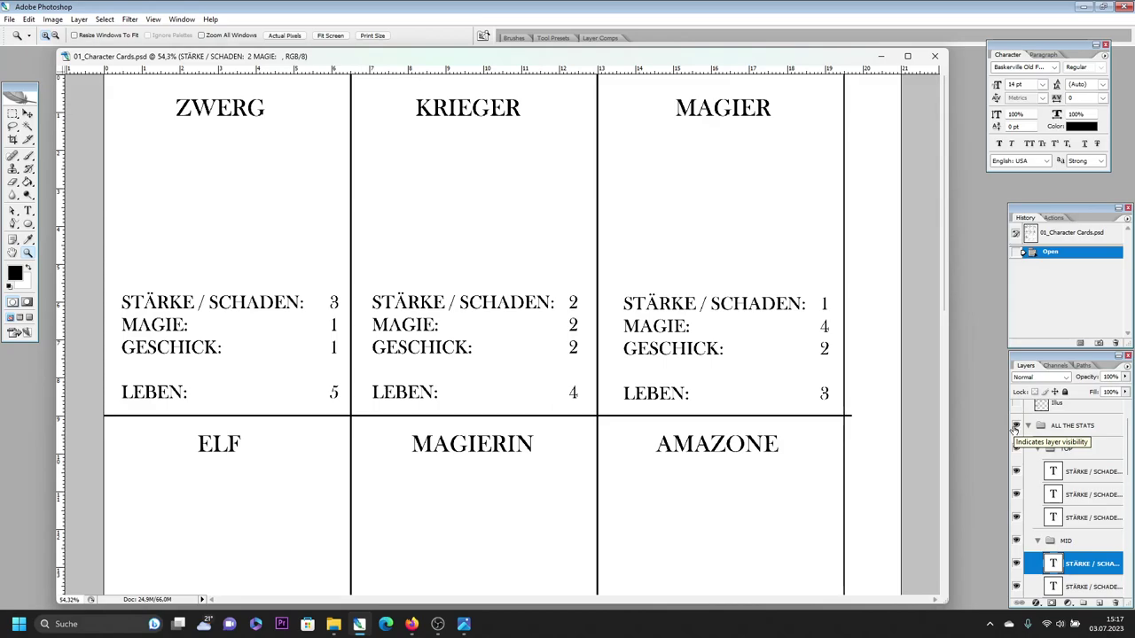
left_click(1016, 427)
scroll(1049, 454, "up", 1)
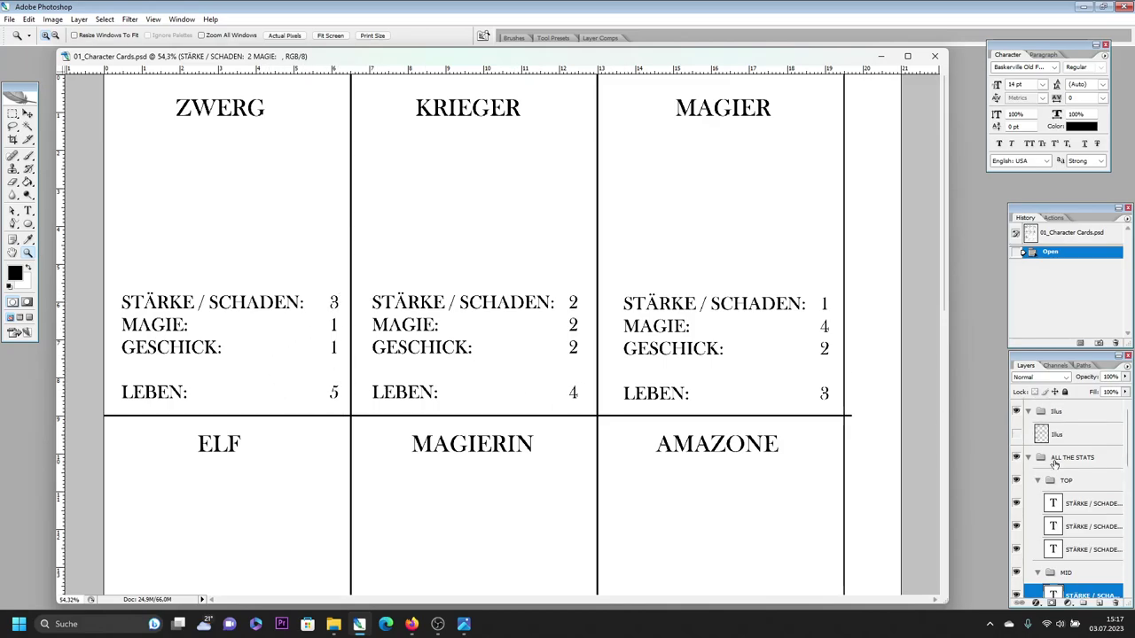
left_click(1016, 435)
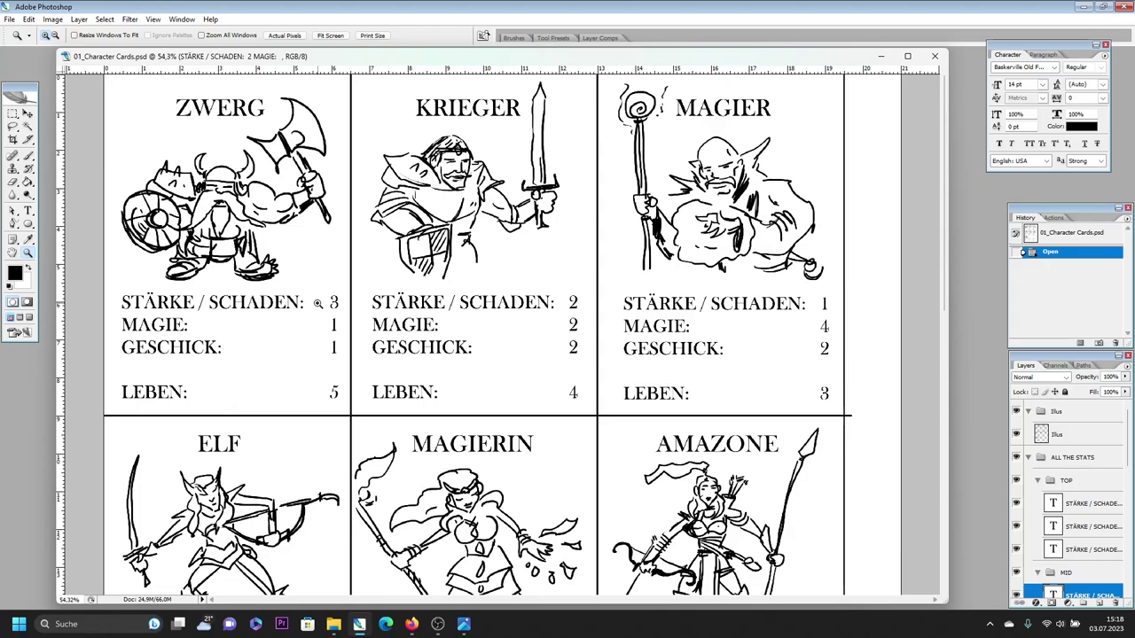
left_click_drag(943, 235, 953, 355)
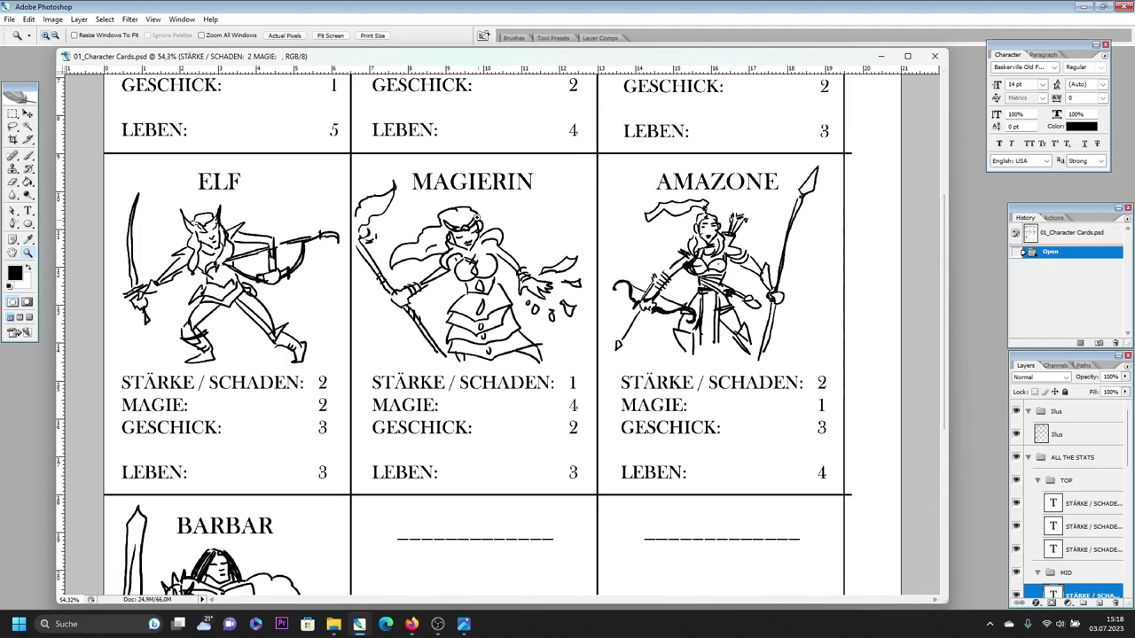
scroll(492, 229, "up", 1)
scroll(523, 264, "up", 1)
scroll(532, 257, "up", 1)
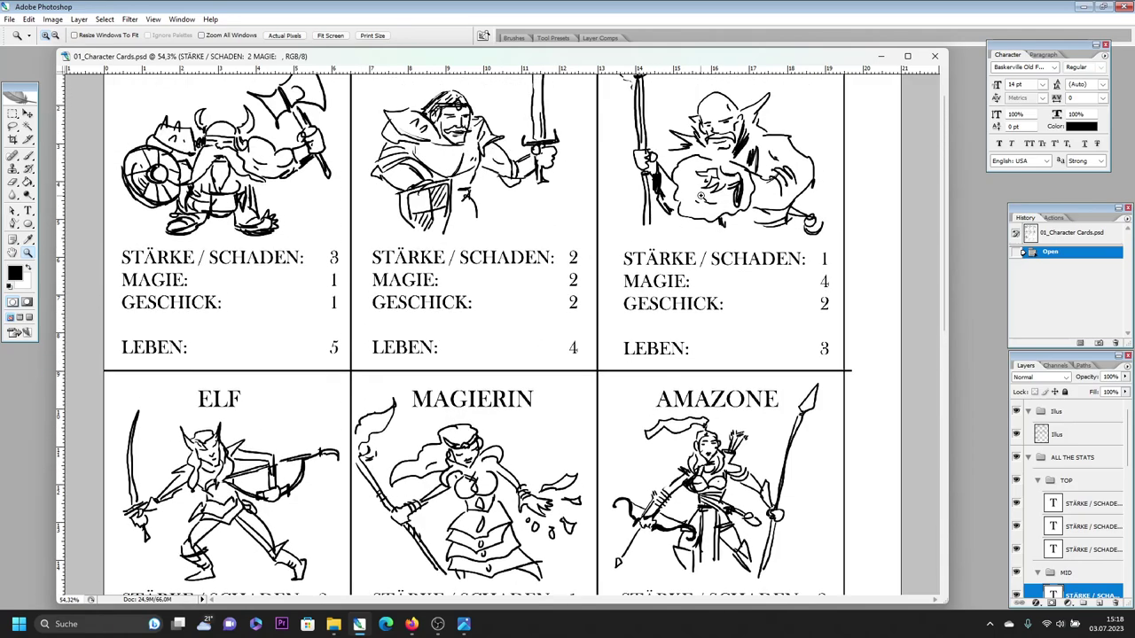
scroll(550, 266, "down", 1)
scroll(479, 301, "down", 1)
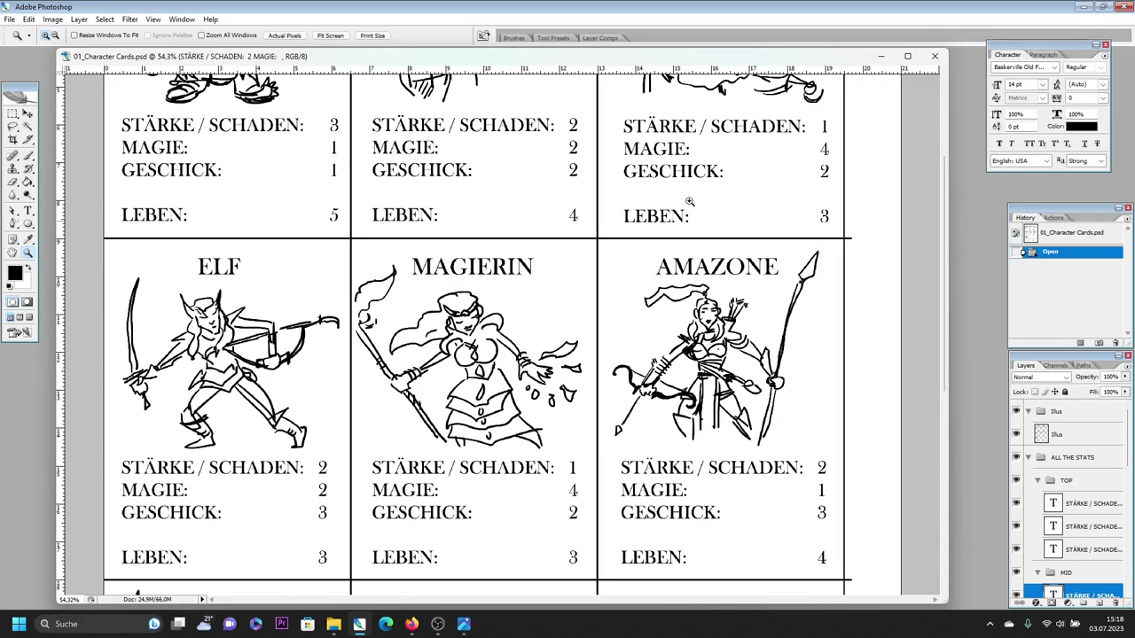
scroll(424, 348, "down", 1)
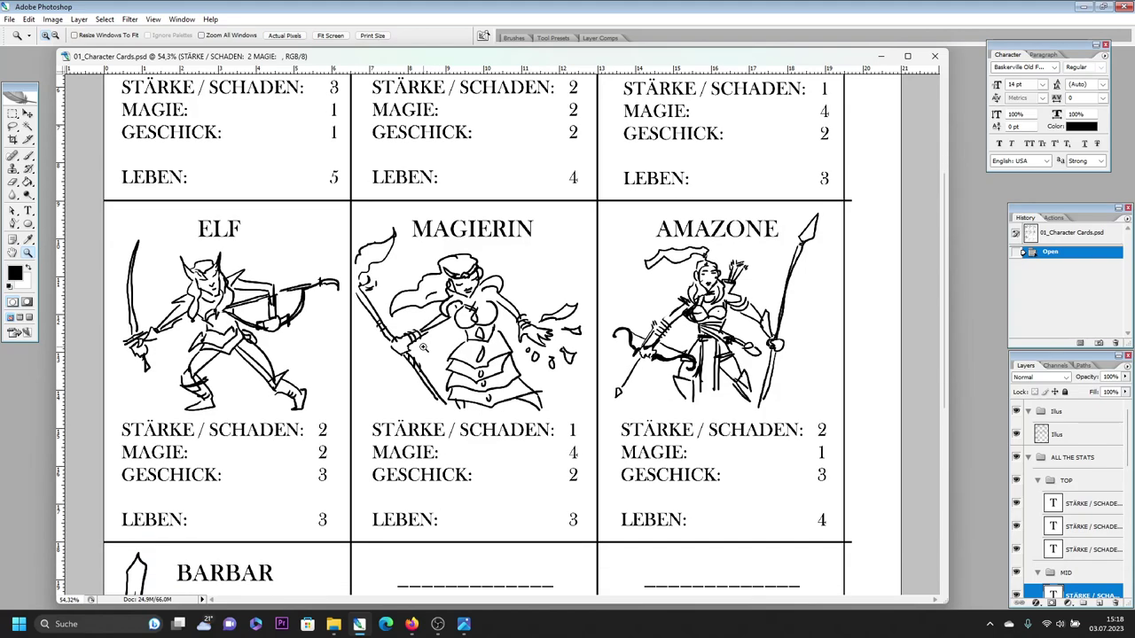
scroll(149, 325, "down", 2)
scroll(149, 326, "down", 1)
scroll(197, 338, "down", 1)
scroll(197, 338, "down", 1)
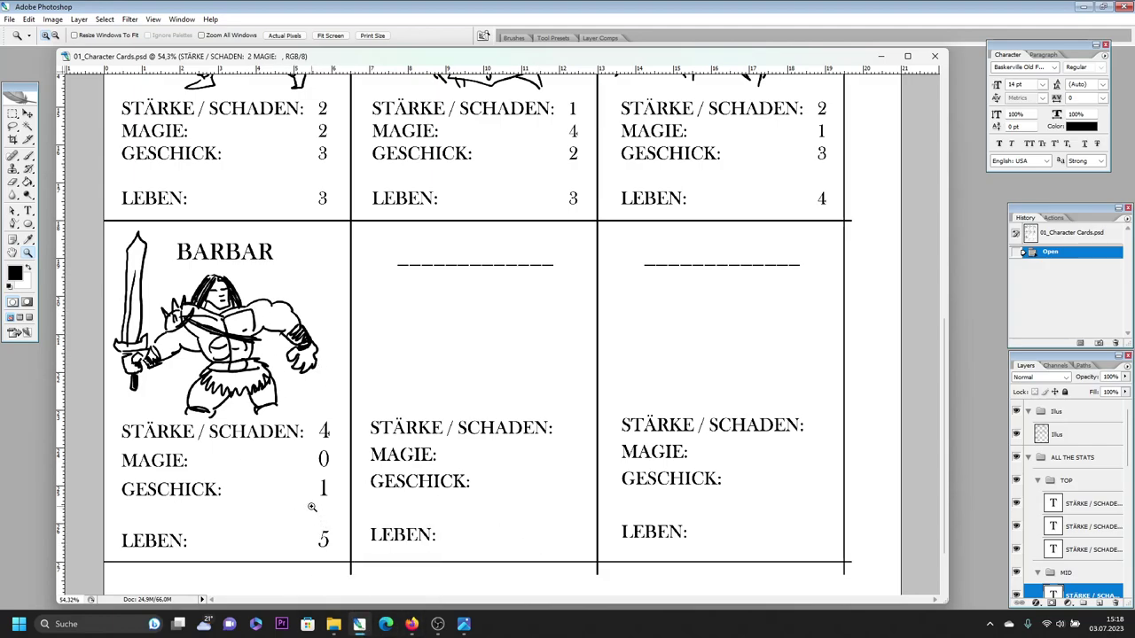
Open 01_Character Cards_B.psd from the card files folder
left_click(359, 625)
left_click(209, 143)
double_click(213, 144)
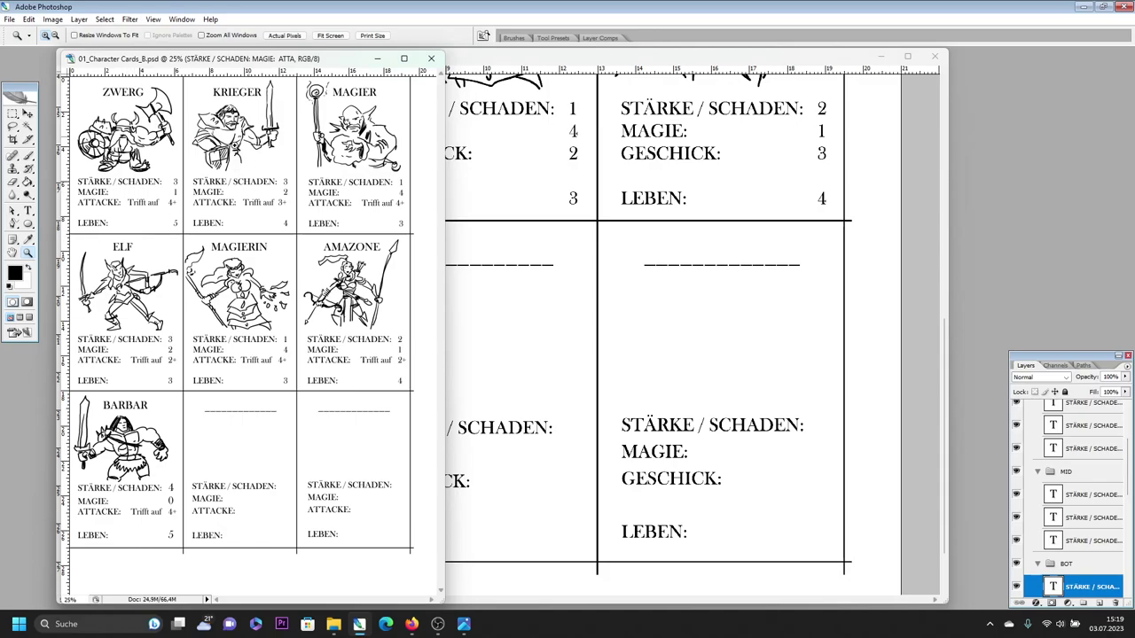
Zoom in and widen the B sheet to show all three cards, then bring up File Explorer
left_click_drag(248, 158, 116, 289)
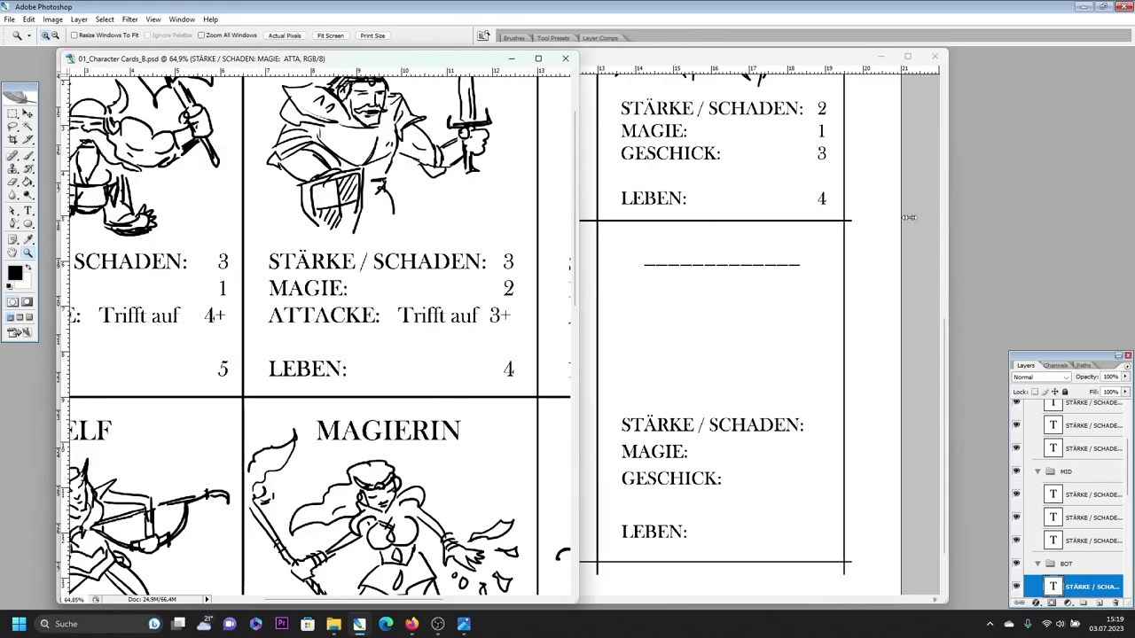
left_click_drag(451, 231, 1033, 231)
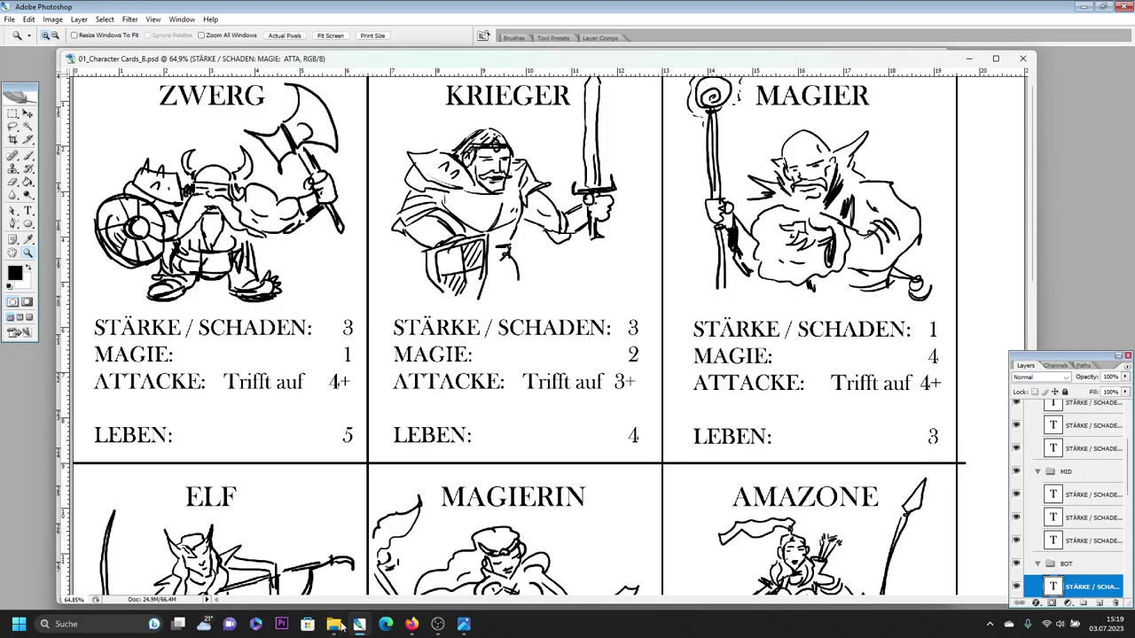
left_click(337, 627)
Go up to the project folder and open 04_Gaming Cards' 01_Character Cards.jpg maximized
left_click(12, 68)
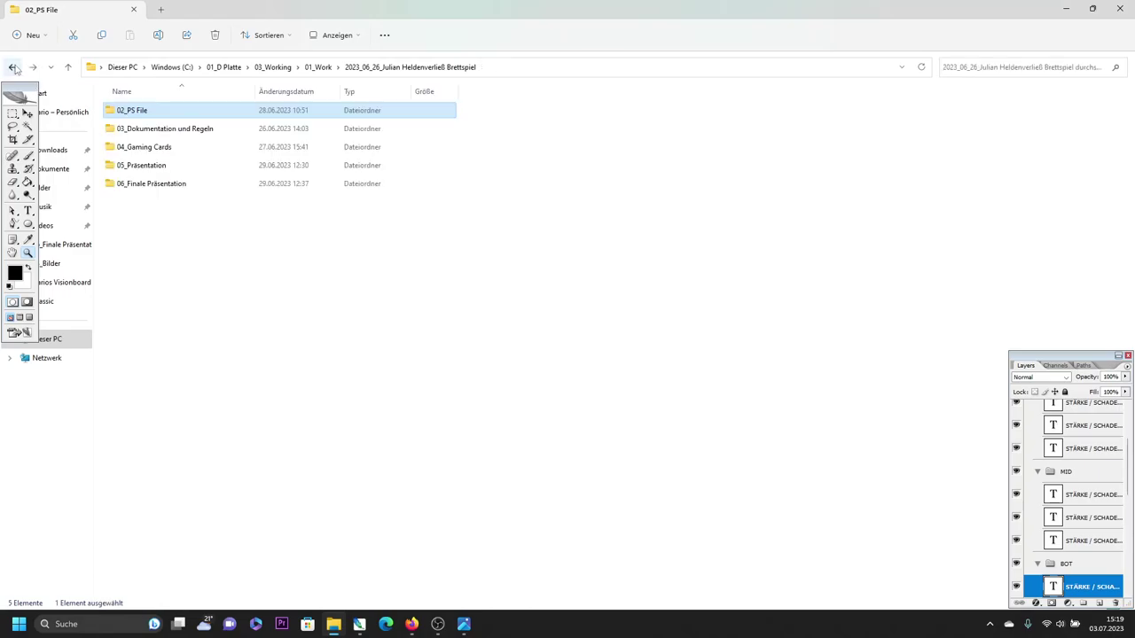
double_click(165, 146)
double_click(202, 128)
left_click(425, 143)
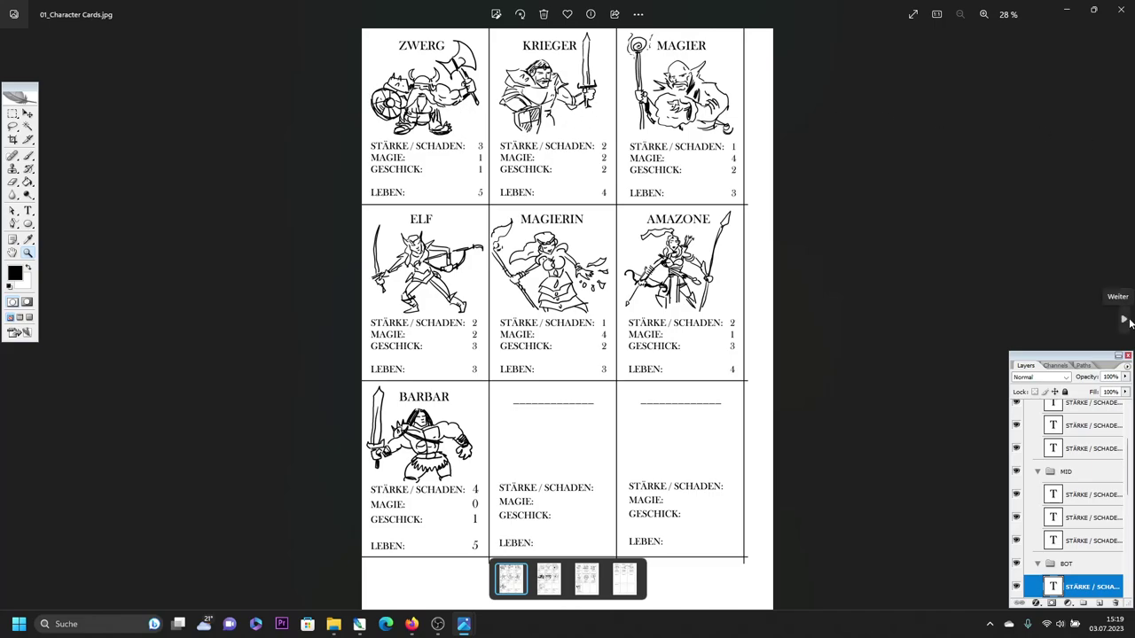
Advance to 01_Monster Cards.jpg and pan so the top cards' stats are readable
left_click(1125, 321)
scroll(489, 153, "up", 2)
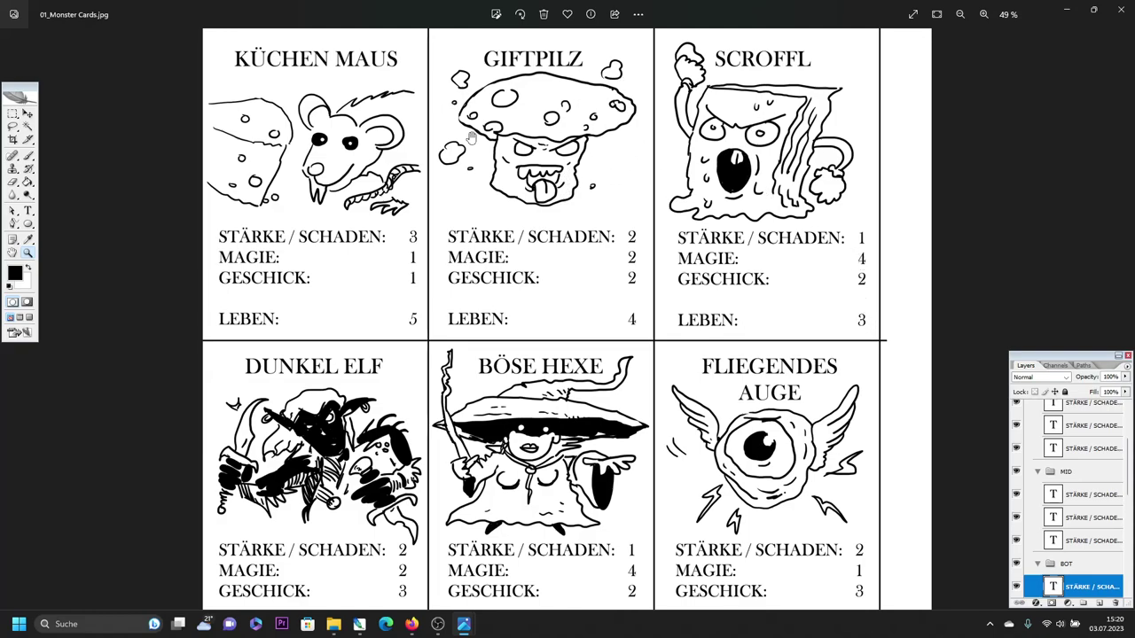
left_click_drag(559, 220, 490, 111)
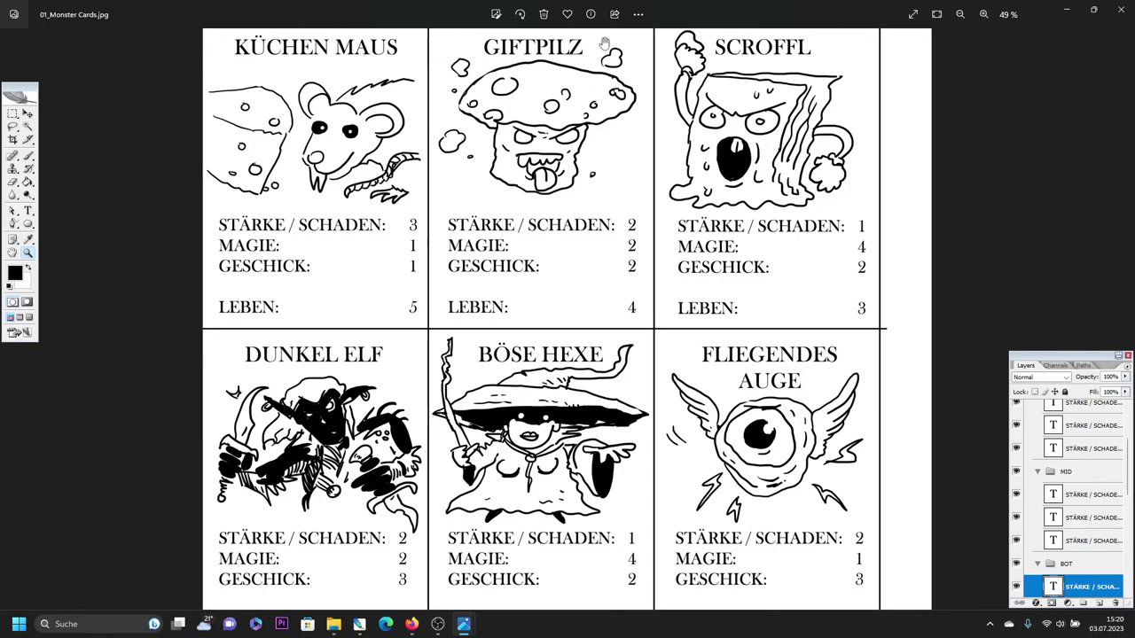
scroll(580, 443, "down", 1)
scroll(519, 470, "down", 2)
scroll(441, 310, "up", 3)
scroll(348, 443, "down", 3)
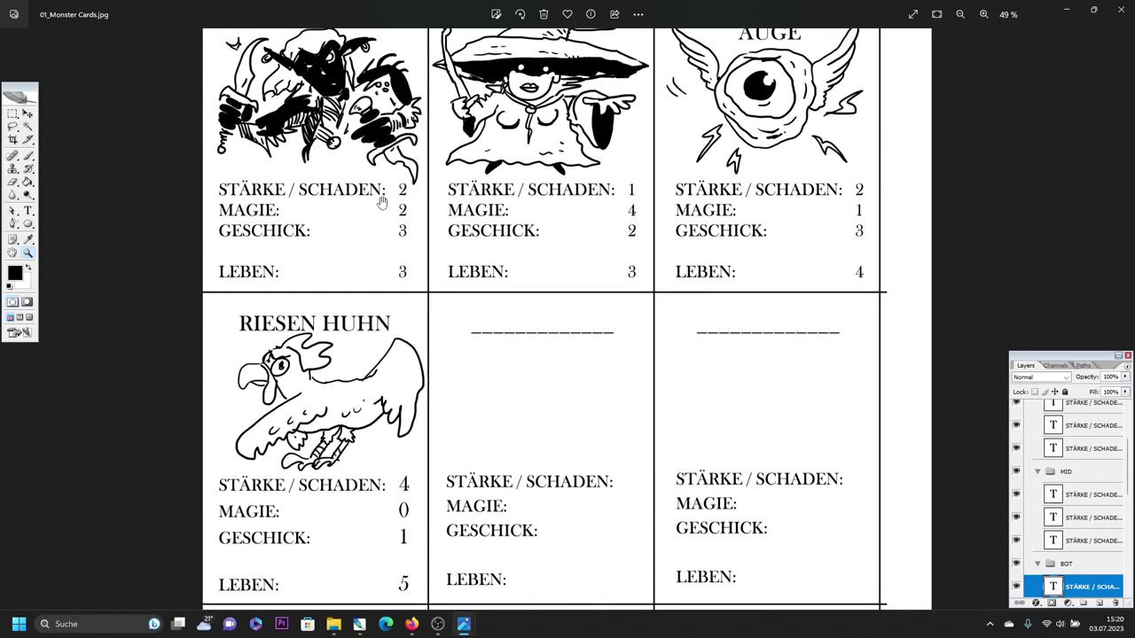
scroll(359, 281, "up", 2)
scroll(360, 281, "up", 1)
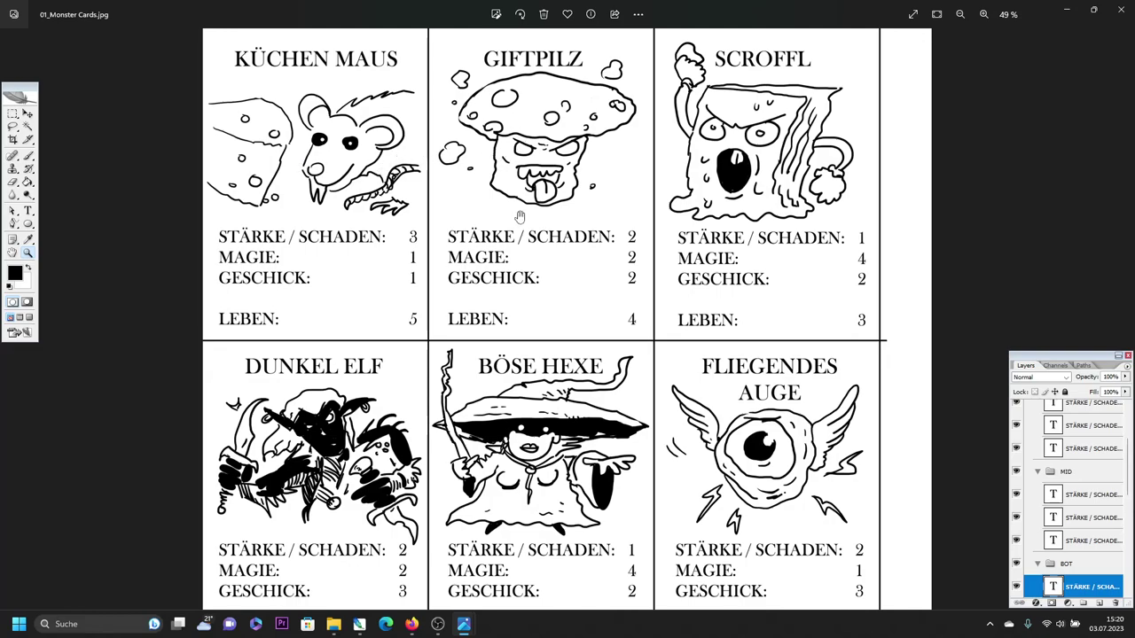
Pan down to the RIESEN HUHN row, then view the Treasure and Mission card sheets
left_click_drag(520, 218, 535, 76)
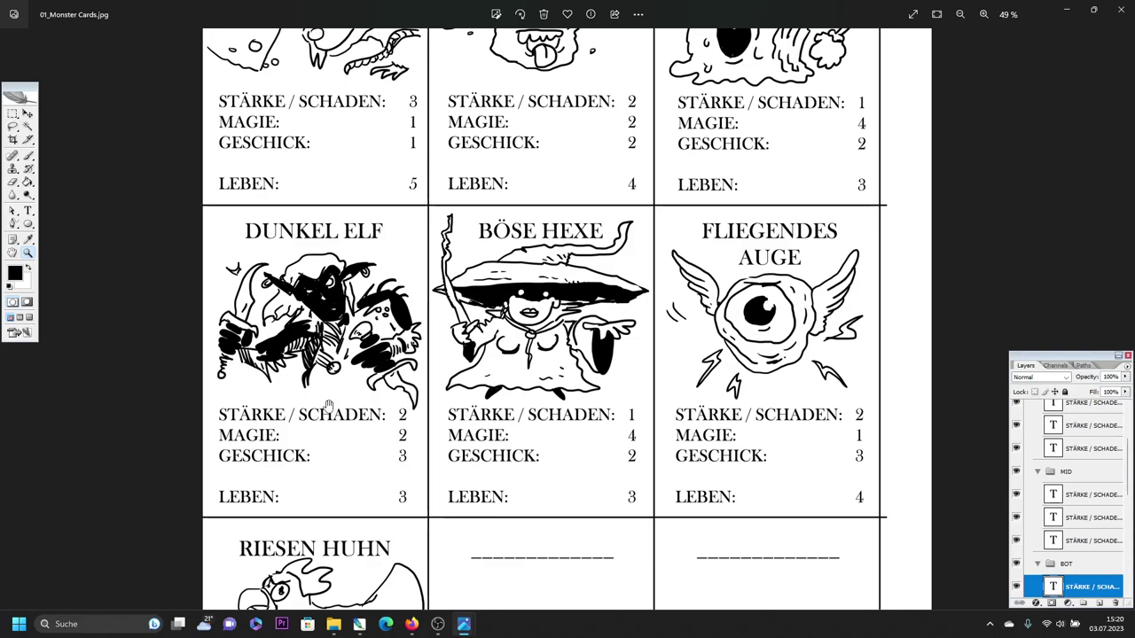
left_click(1124, 319)
key("Right")
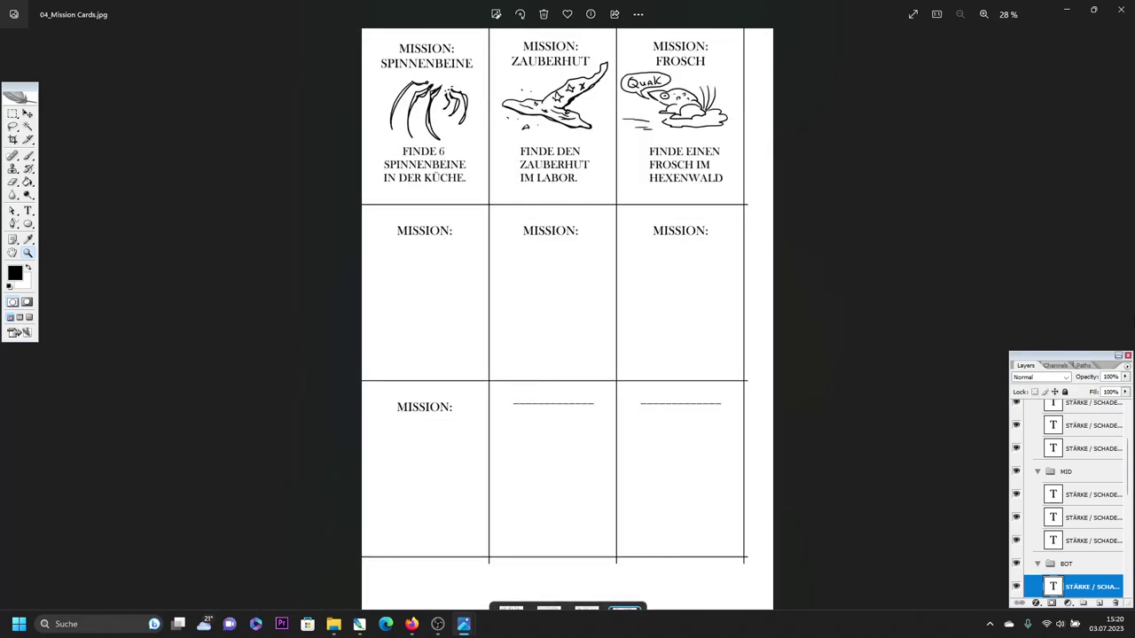
Return to the character sheet, close Photos and select the 02_B Version folder
left_click(1126, 337)
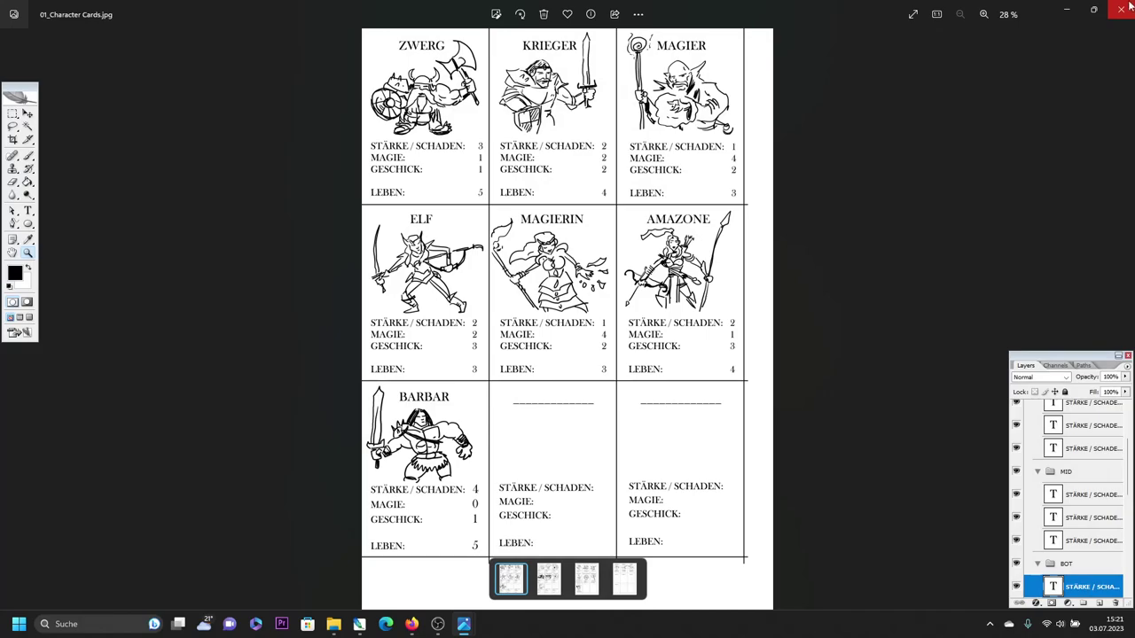
left_click(1124, 7)
left_click(139, 122)
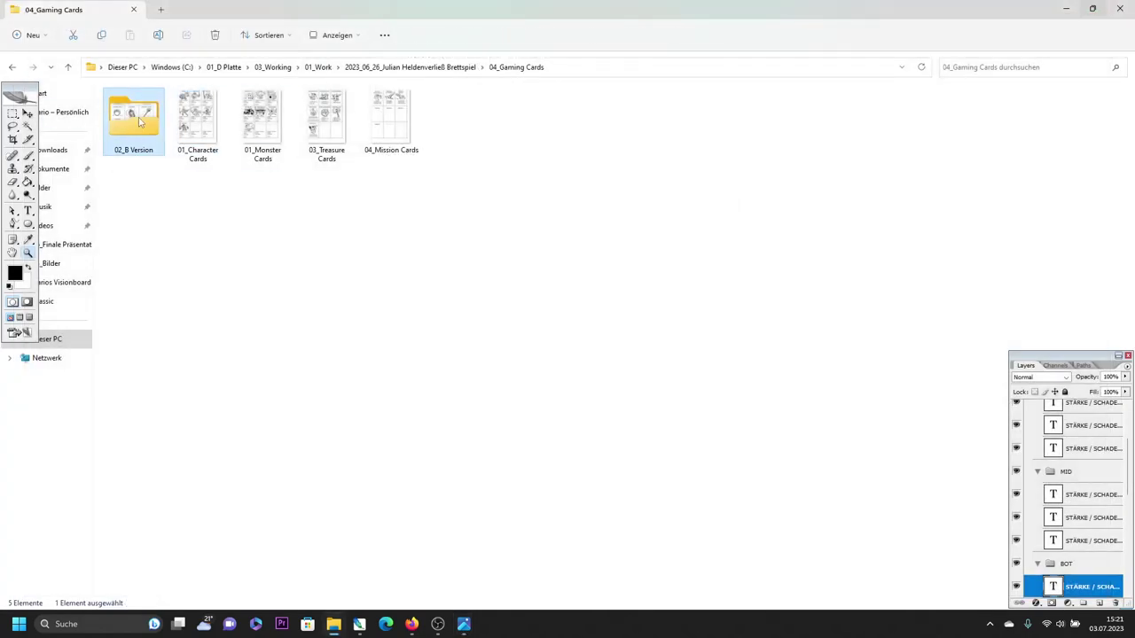
Open 01_Character Cards_B2 from 02_B Version, page through the B sheets, and return to B2
double_click(139, 121)
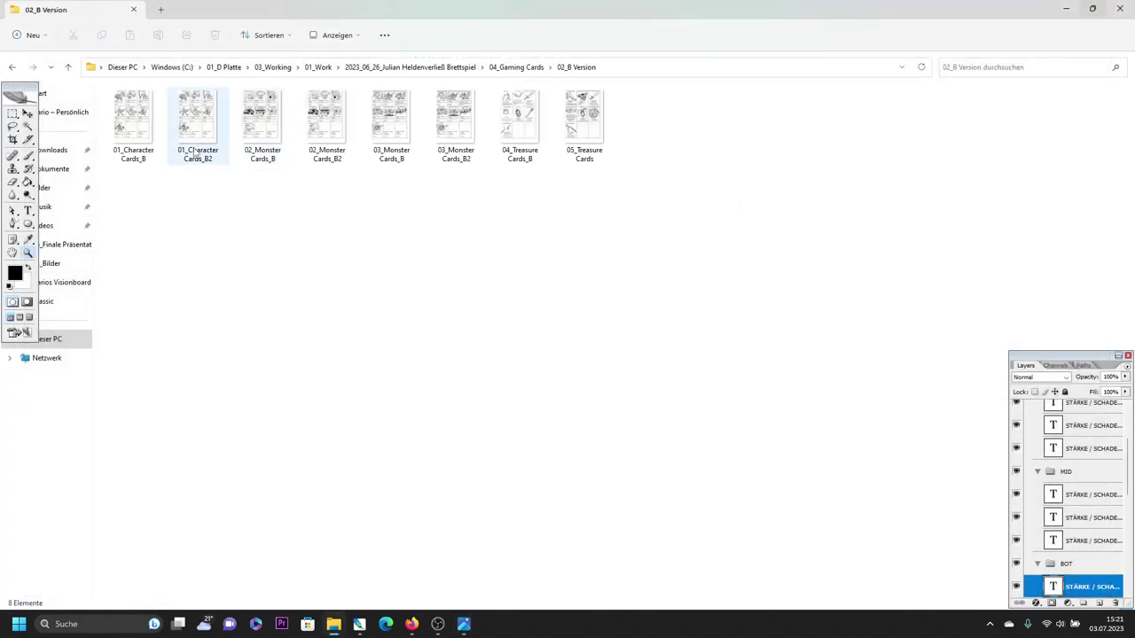
double_click(196, 155)
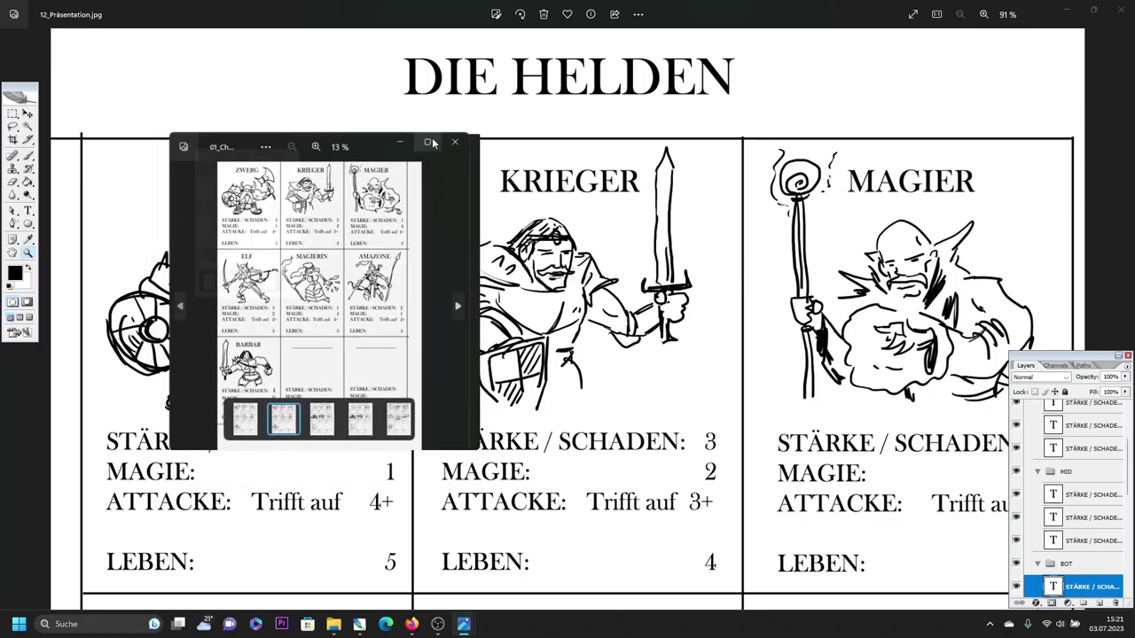
scroll(468, 312, "up", 2)
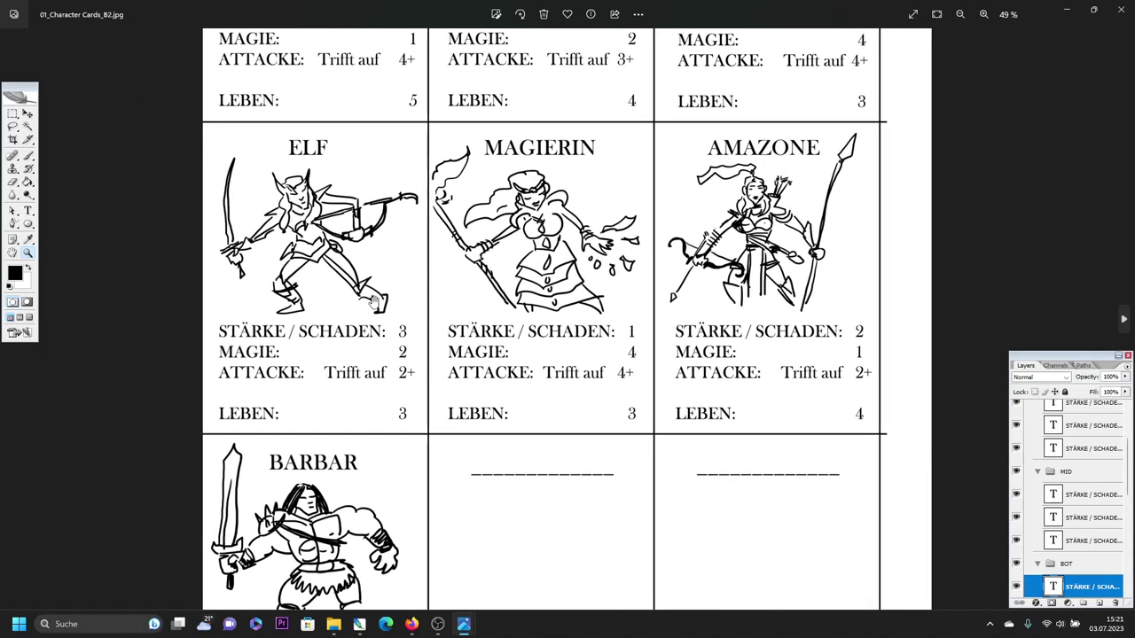
scroll(375, 298, "up", 2)
scroll(375, 294, "up", 1)
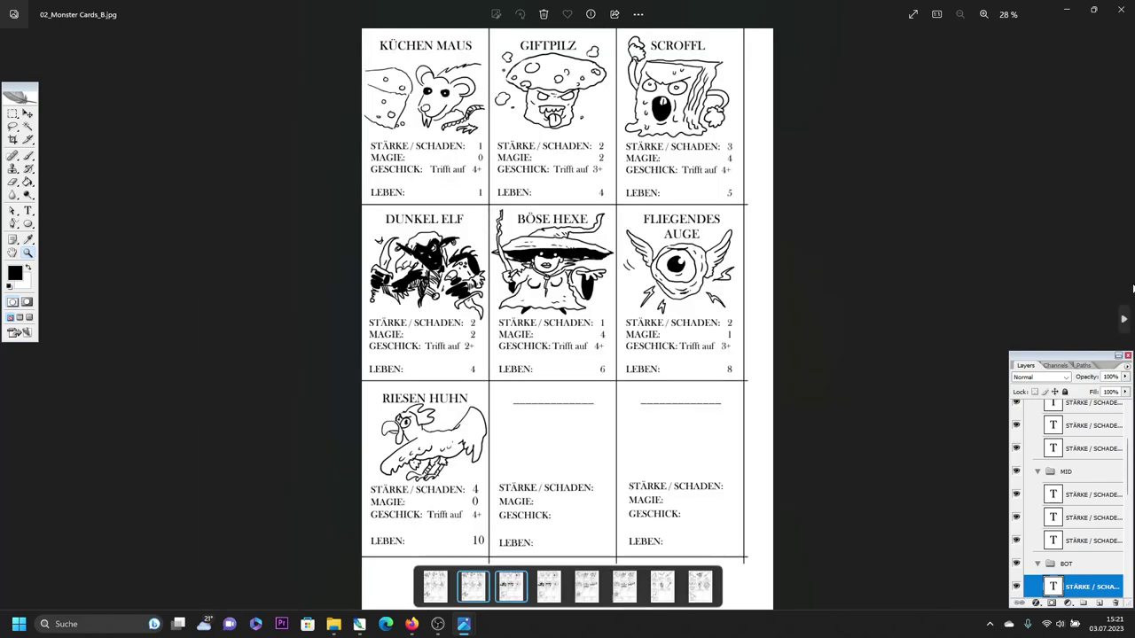
key("Right")
scroll(682, 200, "up", 3)
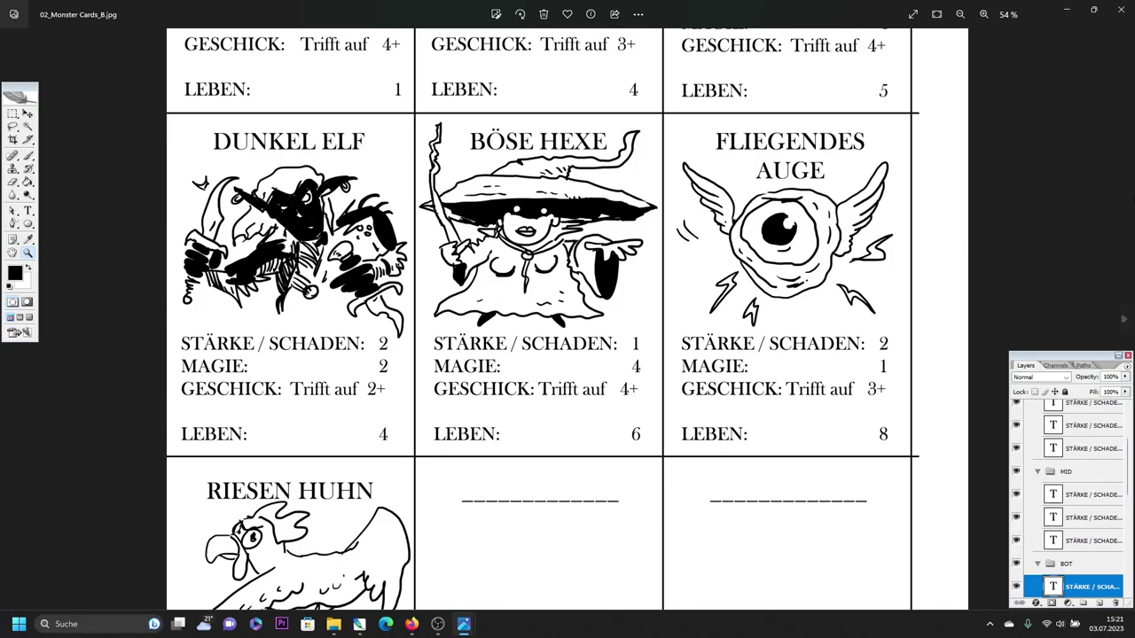
key("Right")
key("Left")
key("Left")
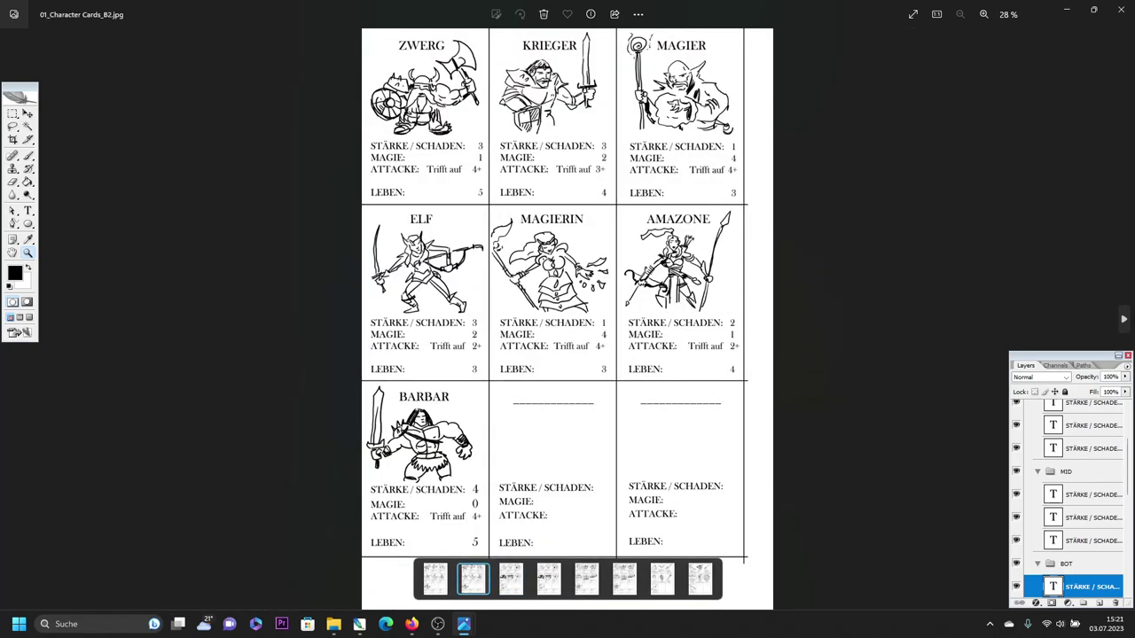
key("Left")
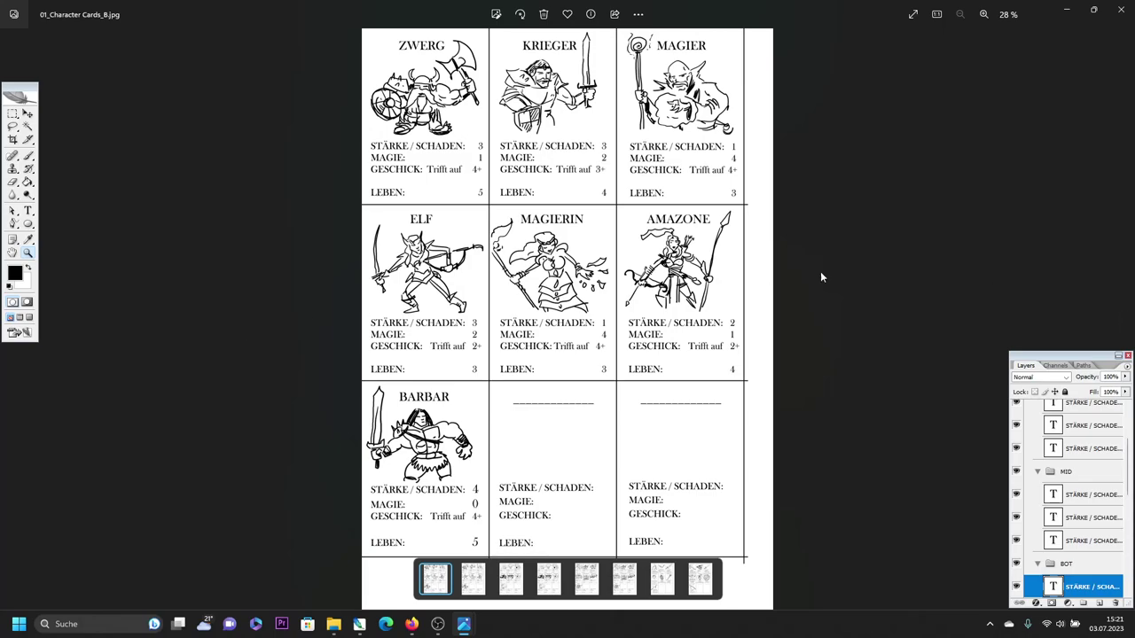
left_click(1125, 319)
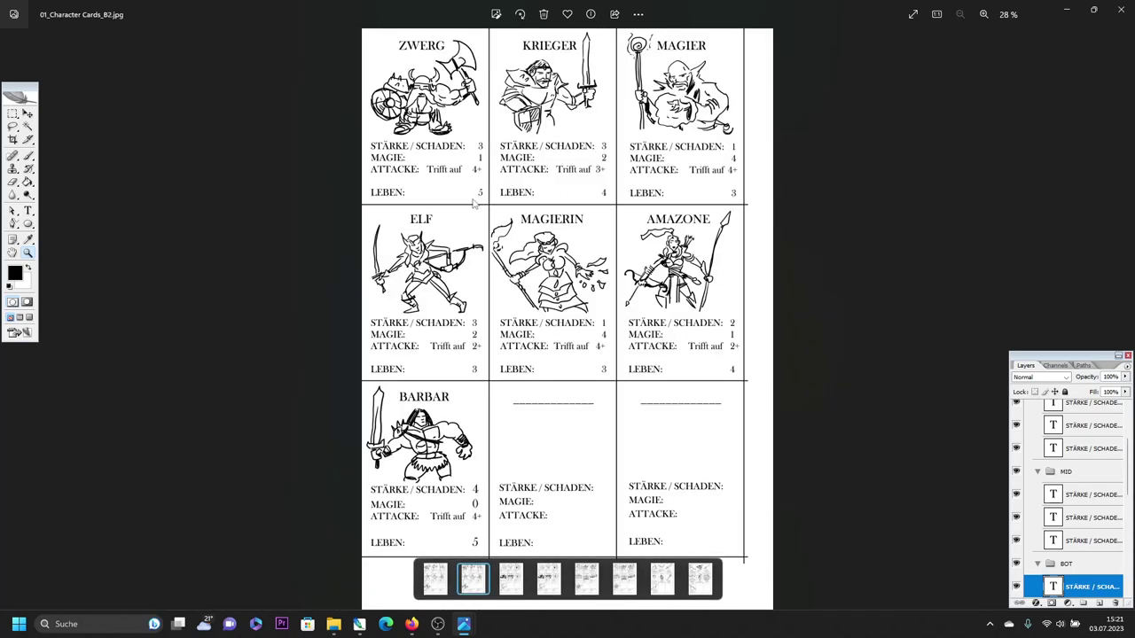
scroll(494, 144, "up", 3)
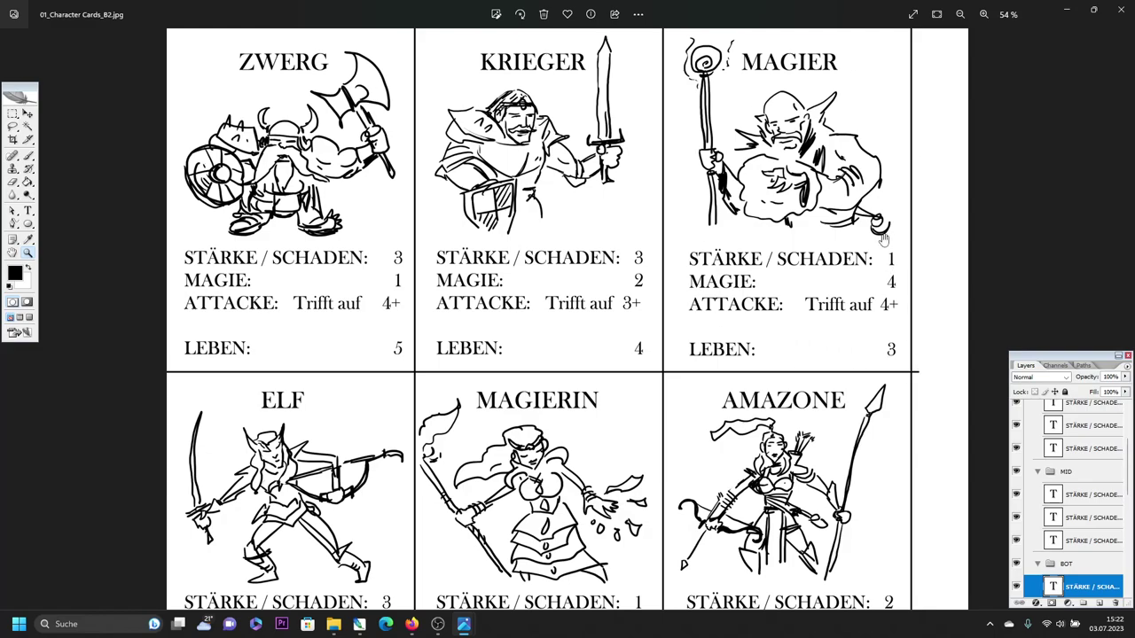
scroll(882, 240, "down", 1)
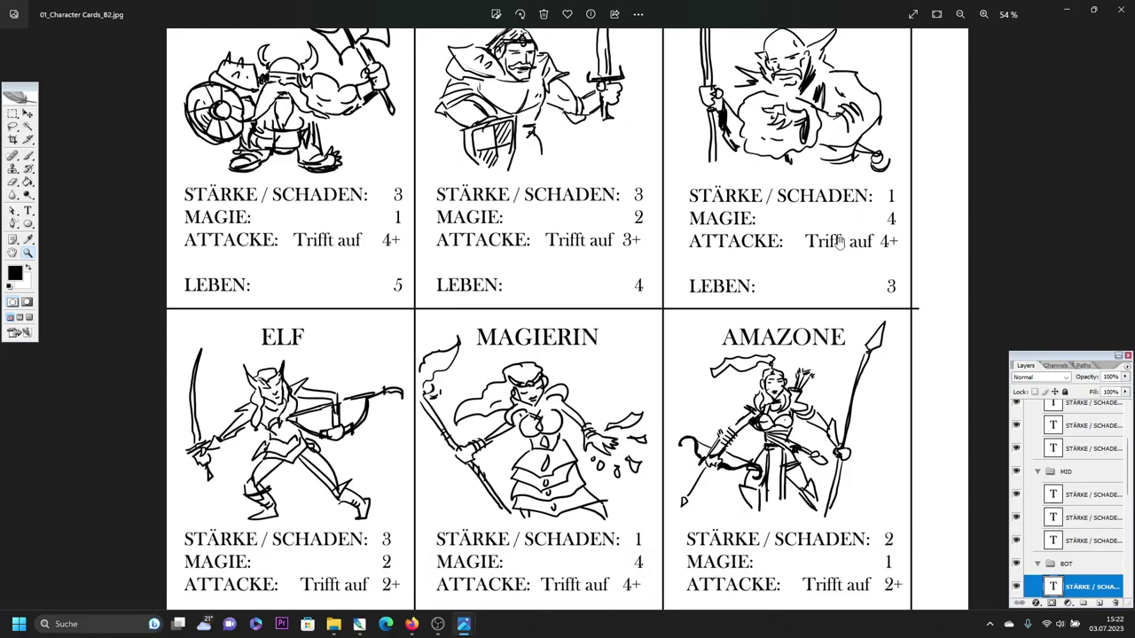
scroll(840, 279, "down", 2)
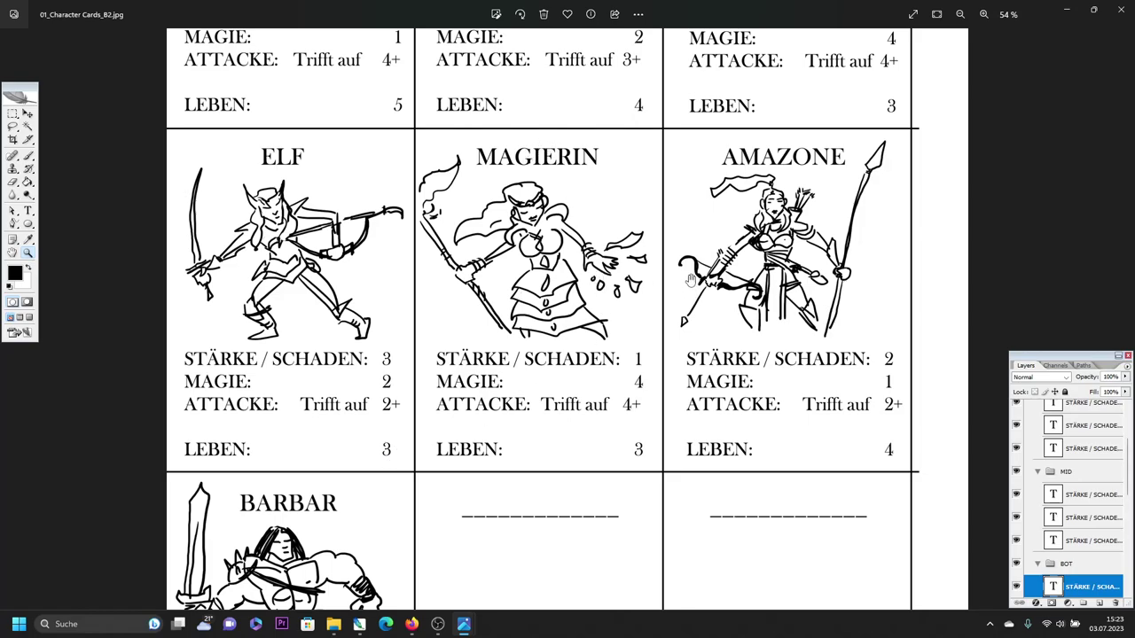
scroll(688, 270, "down", 1)
scroll(786, 513, "up", 3)
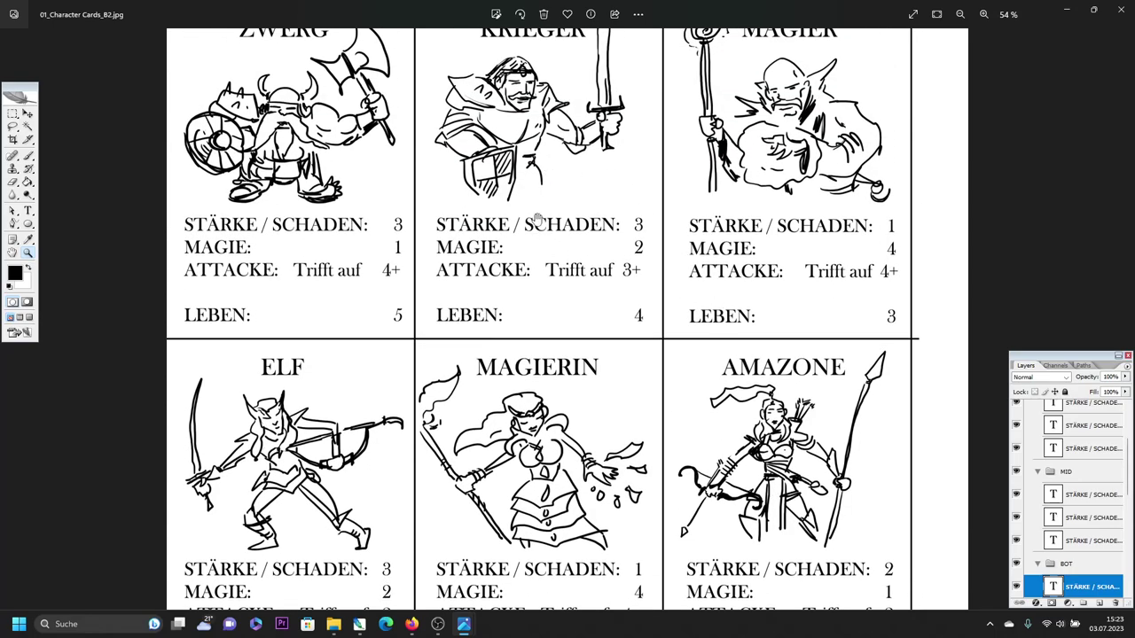
scroll(774, 415, "down", 1)
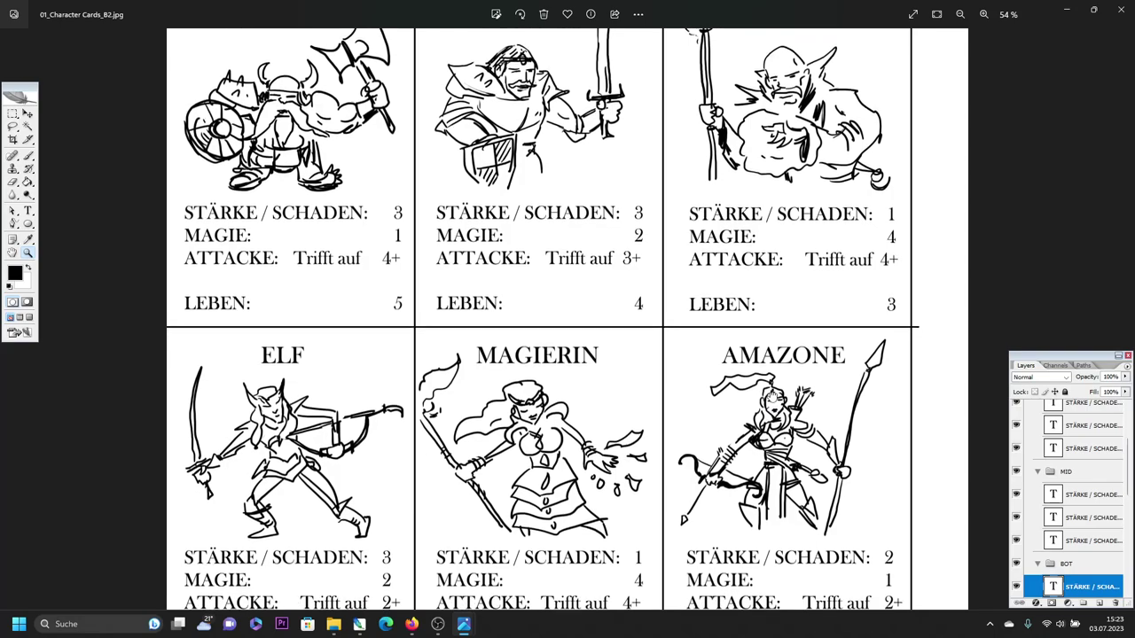
scroll(780, 399, "down", 2)
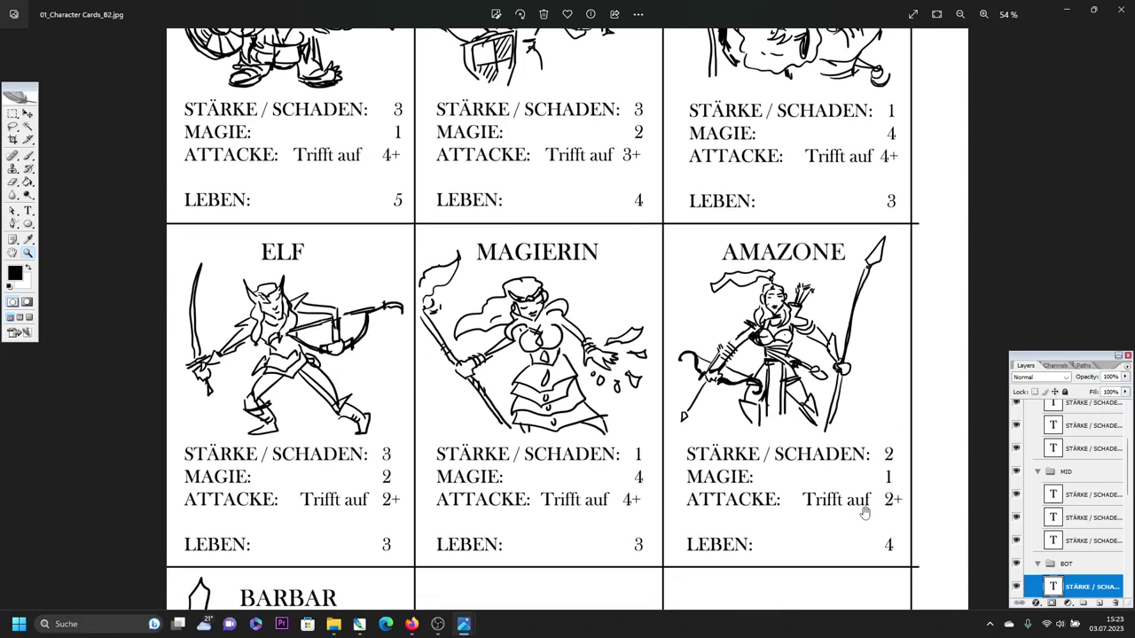
scroll(341, 406, "up", 3)
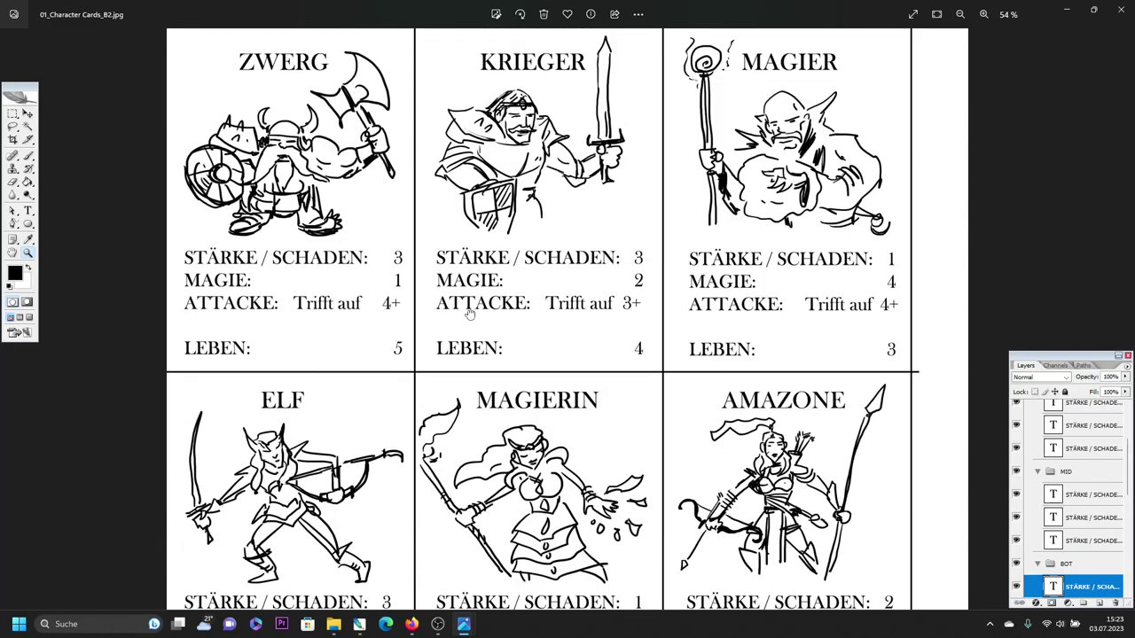
scroll(472, 315, "down", 2)
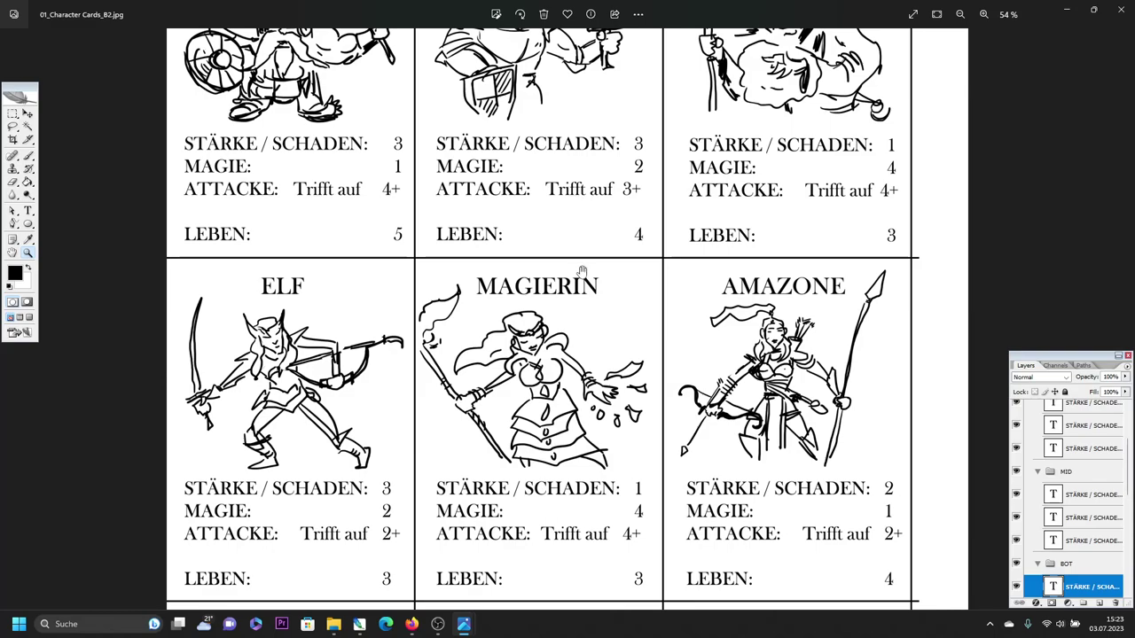
left_click_drag(582, 271, 595, 46)
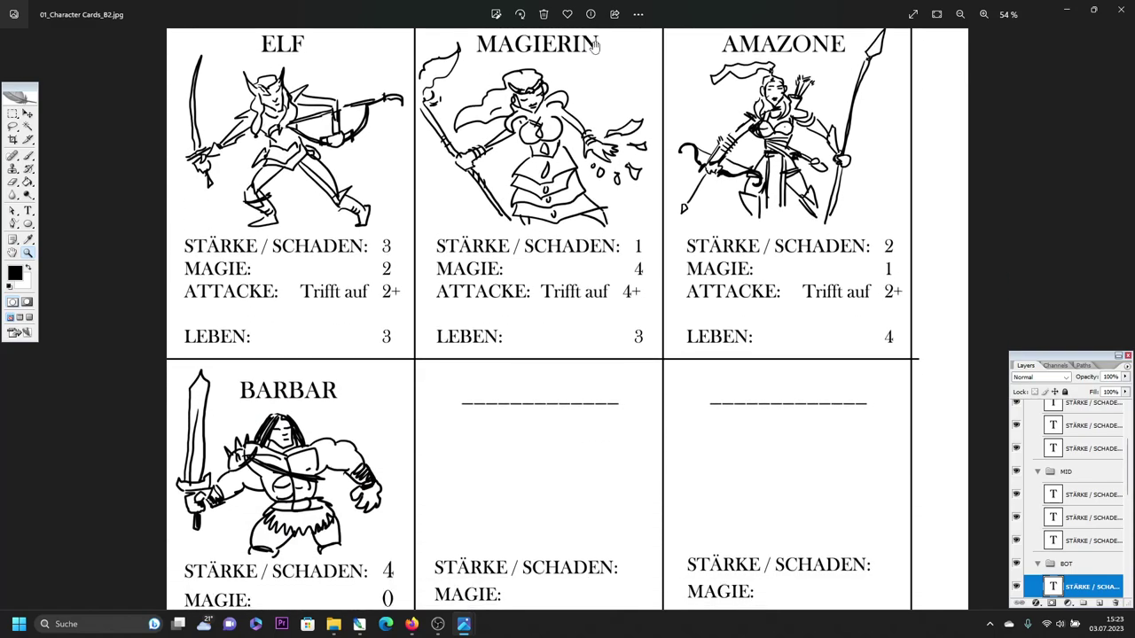
left_click_drag(625, 294, 623, 143)
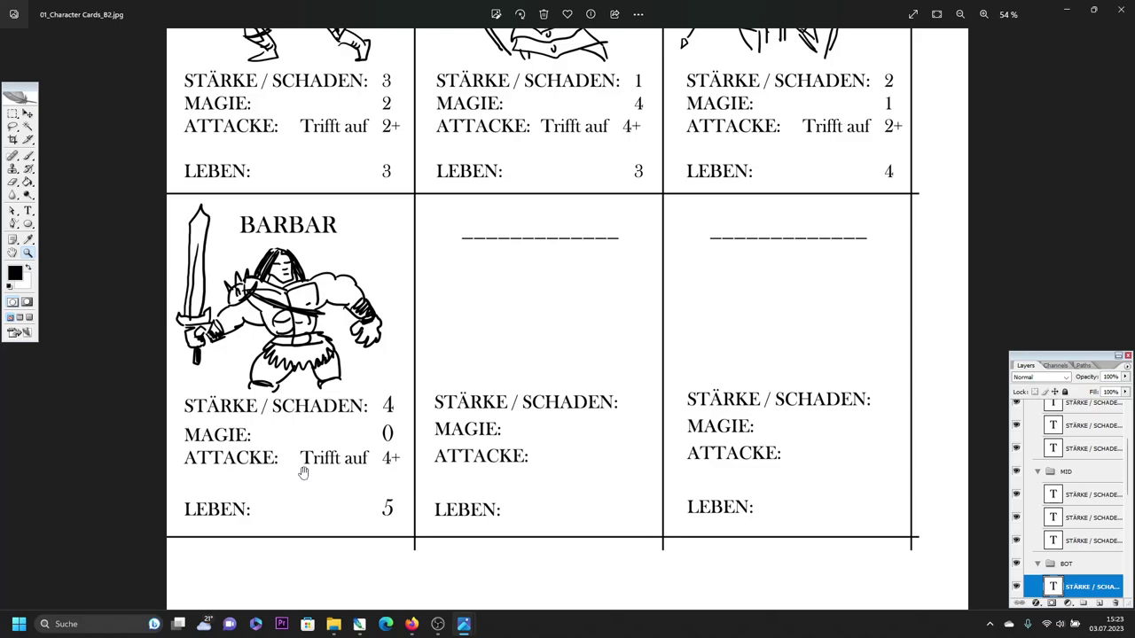
scroll(426, 337, "up", 2)
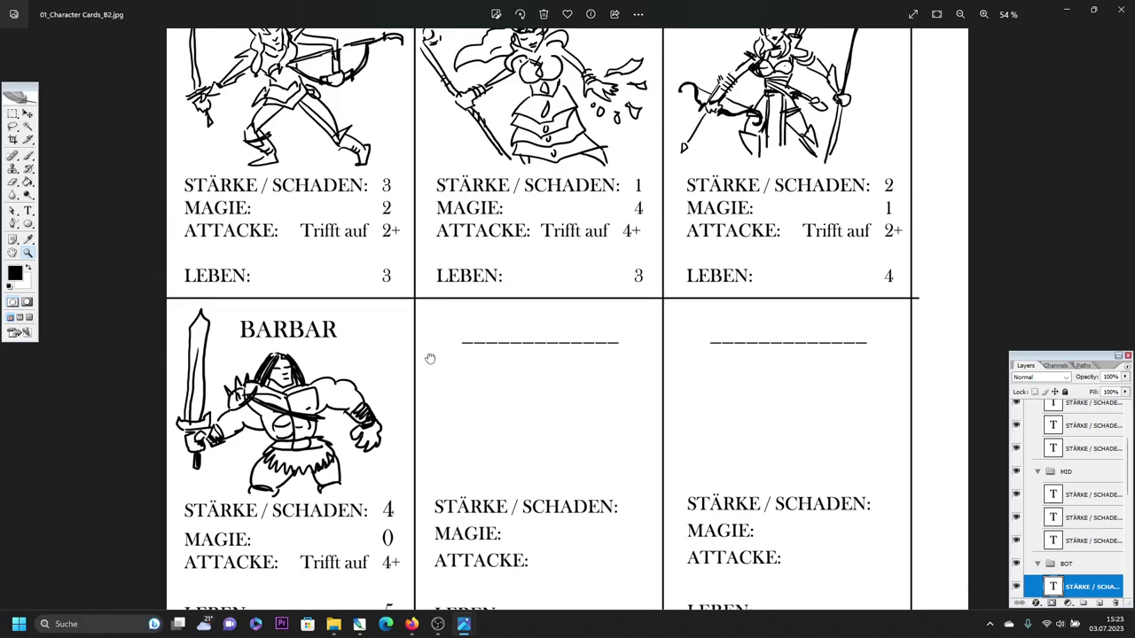
left_click_drag(430, 358, 450, 279)
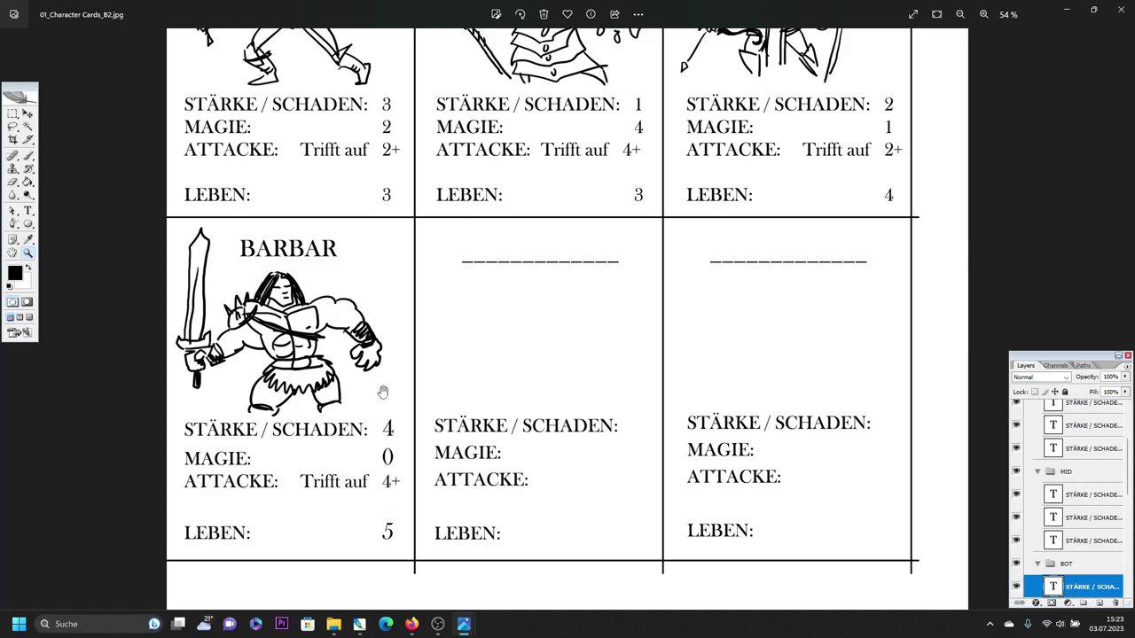
scroll(387, 290, "down", 2)
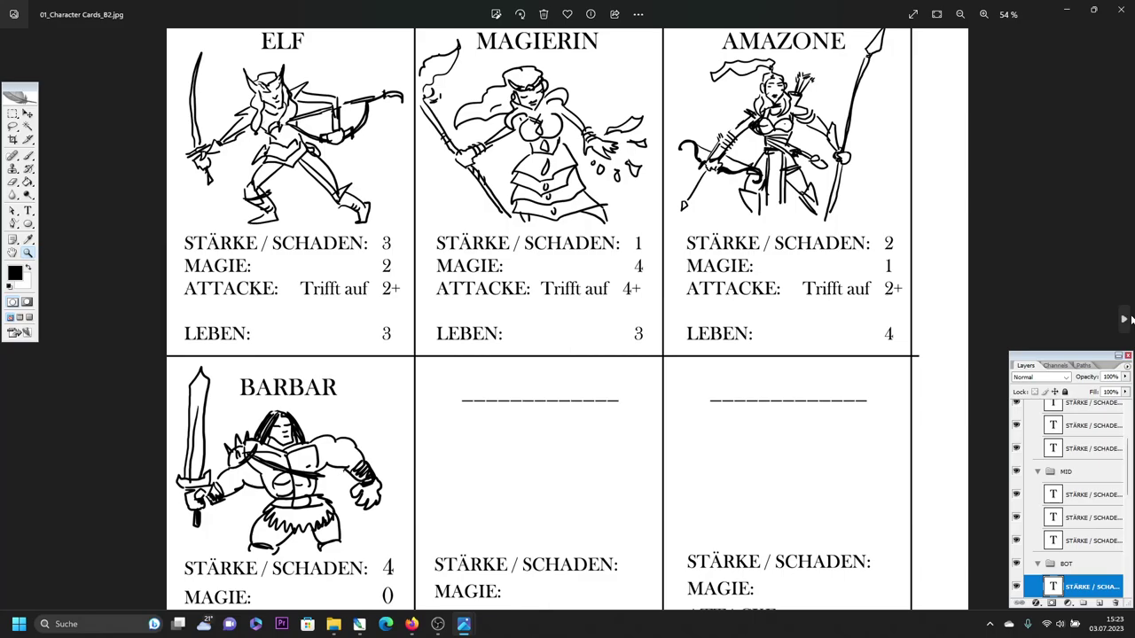
Pan 02_Monster Cards_B to the witch and RIESEN HUHN stats, then advance to Monster Cards_B2
left_click(1124, 320)
scroll(653, 219, "up", 2)
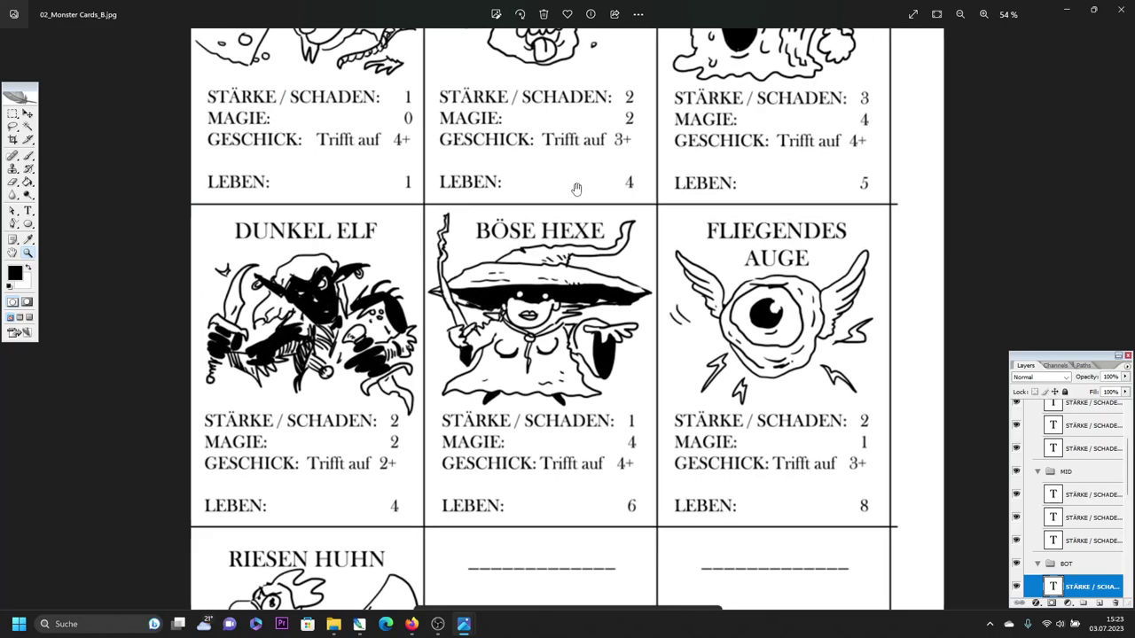
scroll(631, 380, "down", 2)
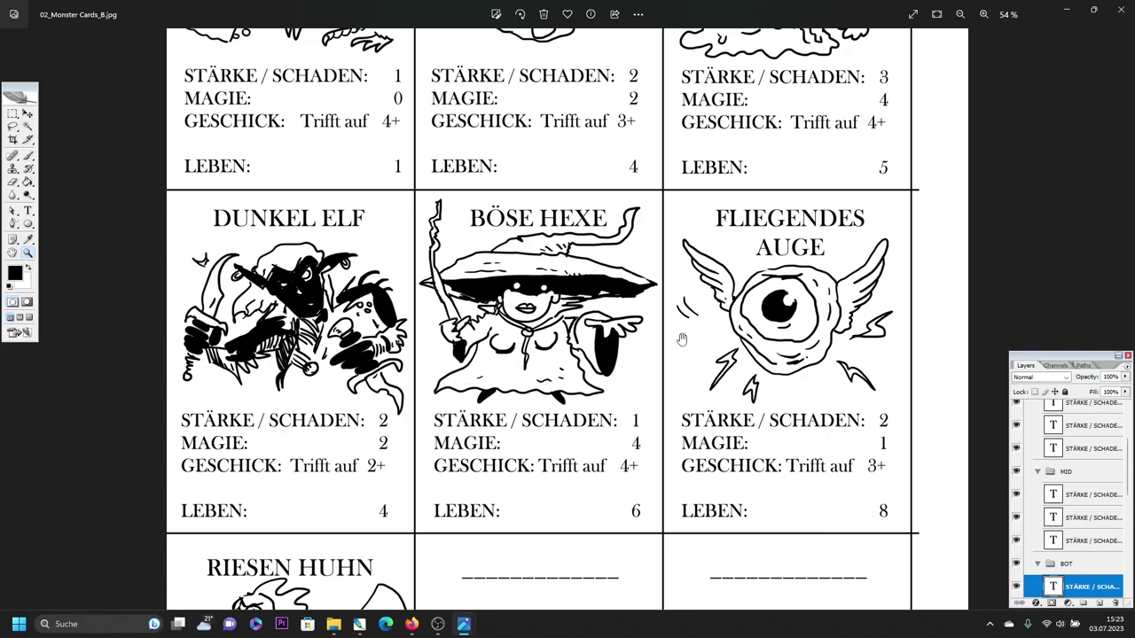
scroll(739, 331, "down", 1)
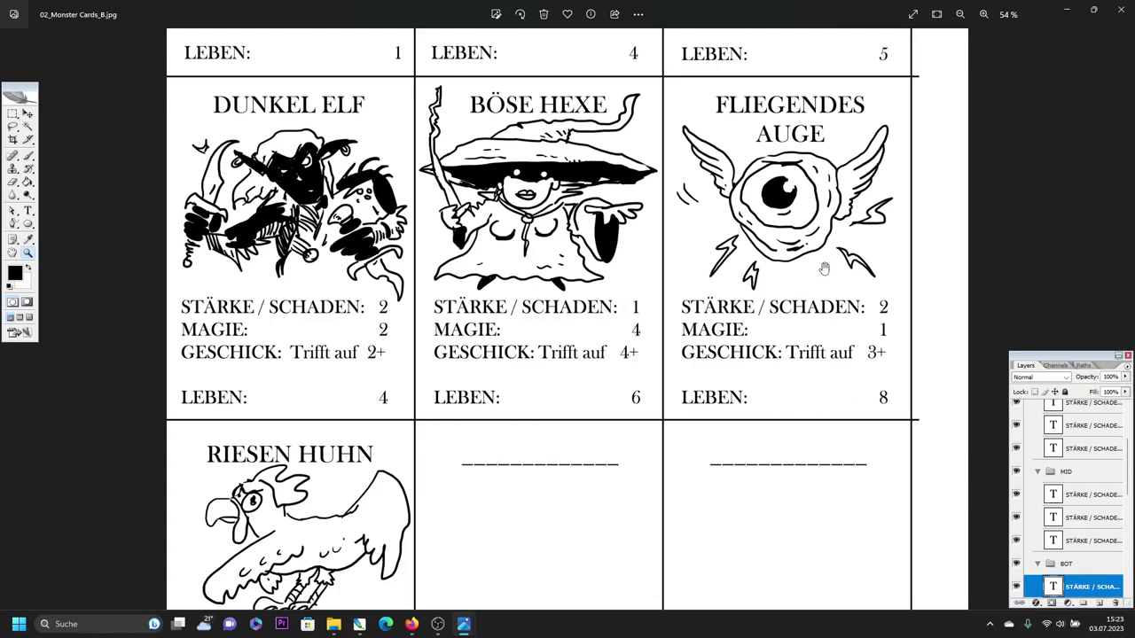
scroll(765, 289, "down", 1)
scroll(585, 307, "up", 2)
scroll(387, 270, "up", 1)
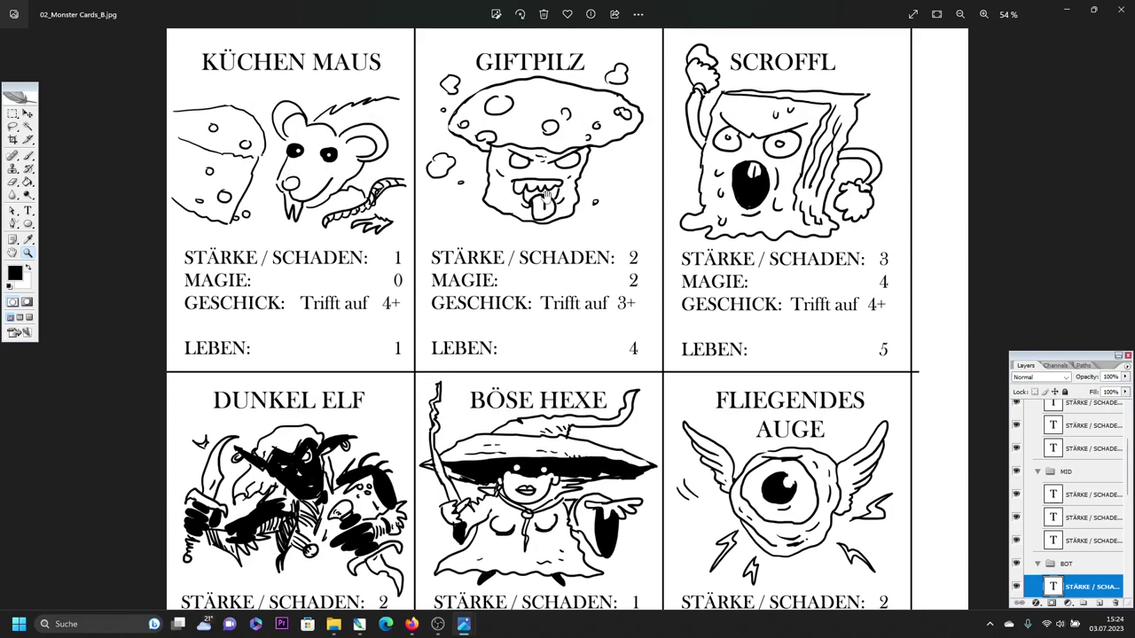
left_click_drag(587, 204, 585, 166)
scroll(762, 204, "up", 1)
left_click_drag(764, 275, 764, 272)
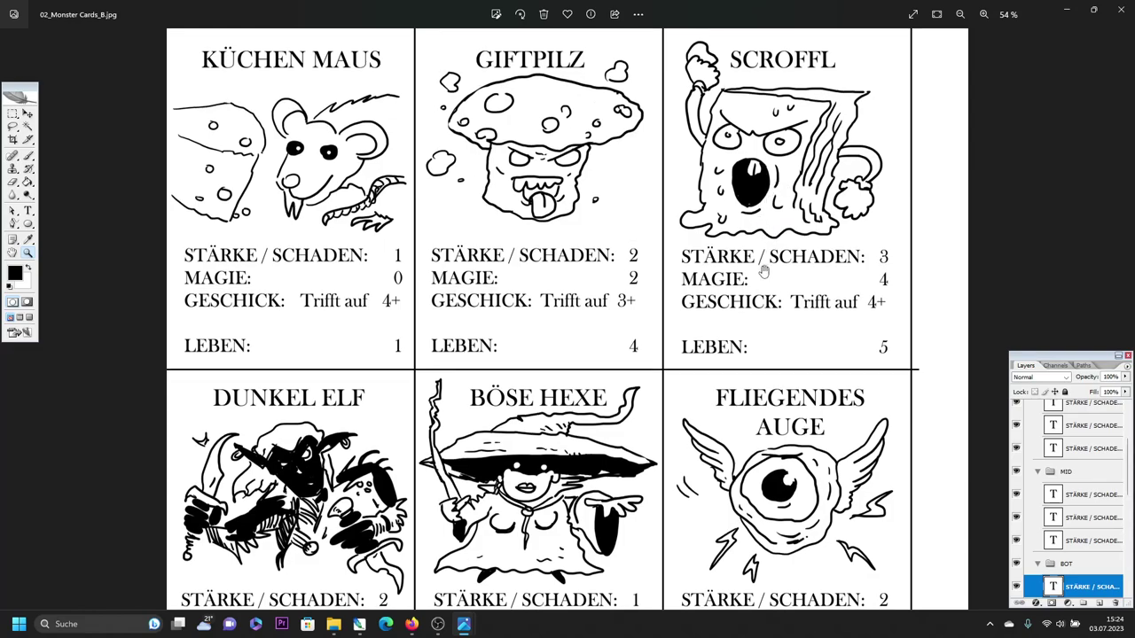
scroll(790, 171, "down", 3)
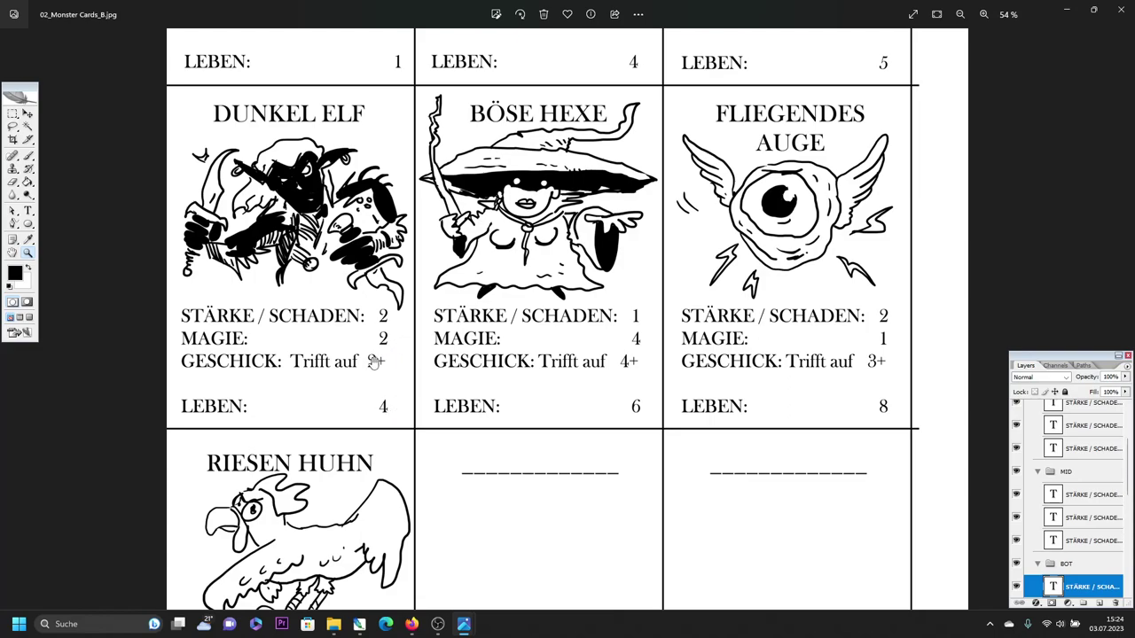
left_click_drag(559, 289, 567, 255)
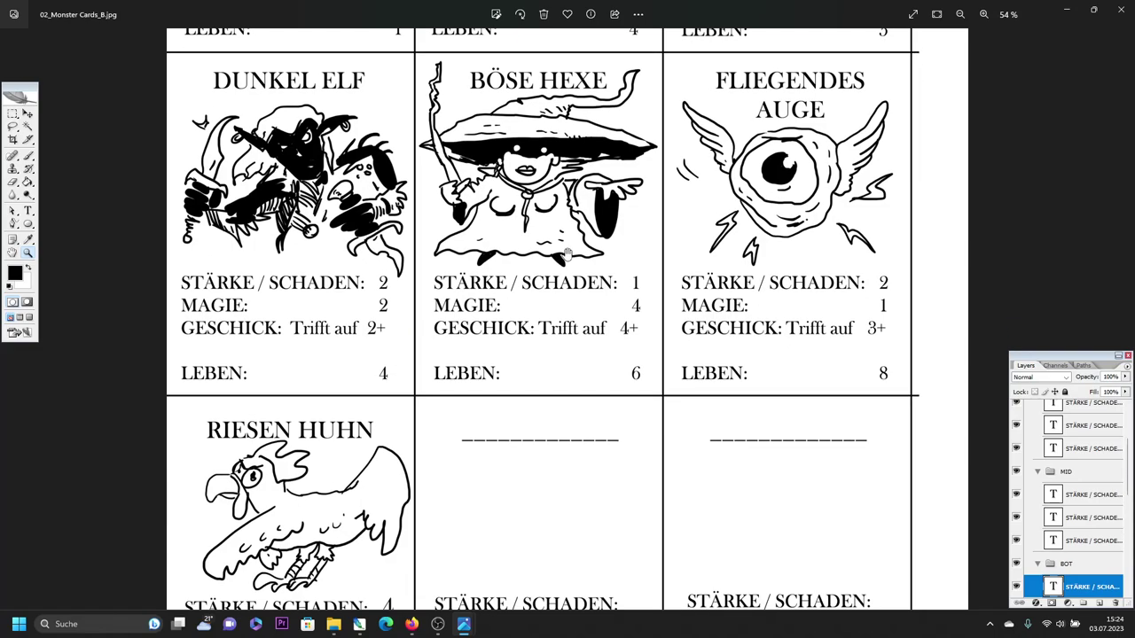
left_click_drag(767, 284, 792, 135)
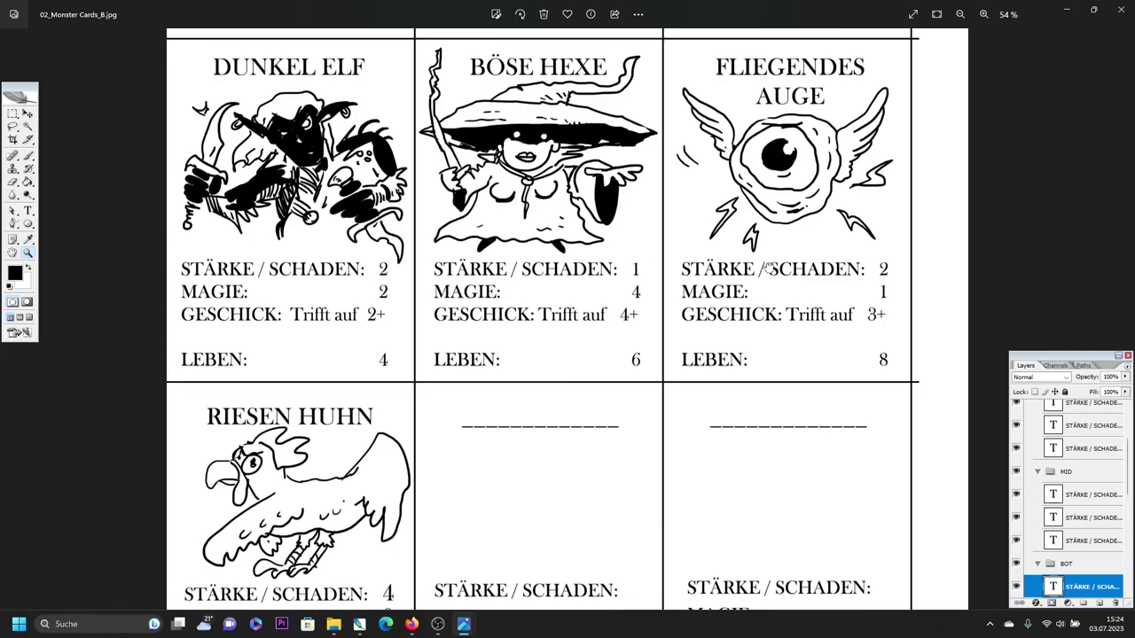
left_click_drag(317, 404, 320, 337)
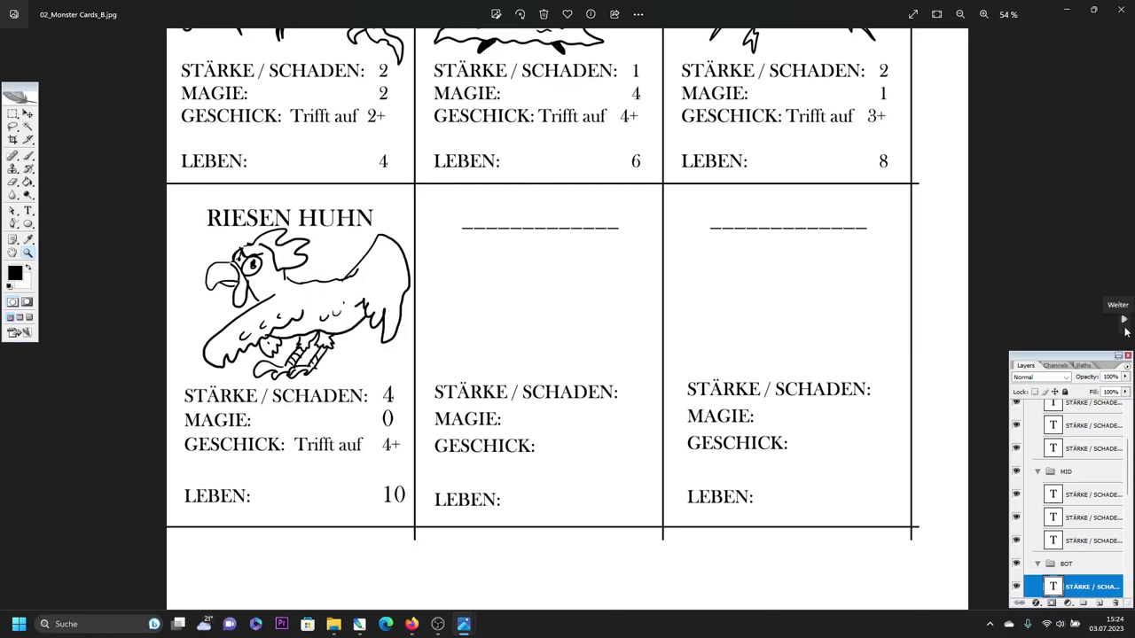
left_click(1124, 320)
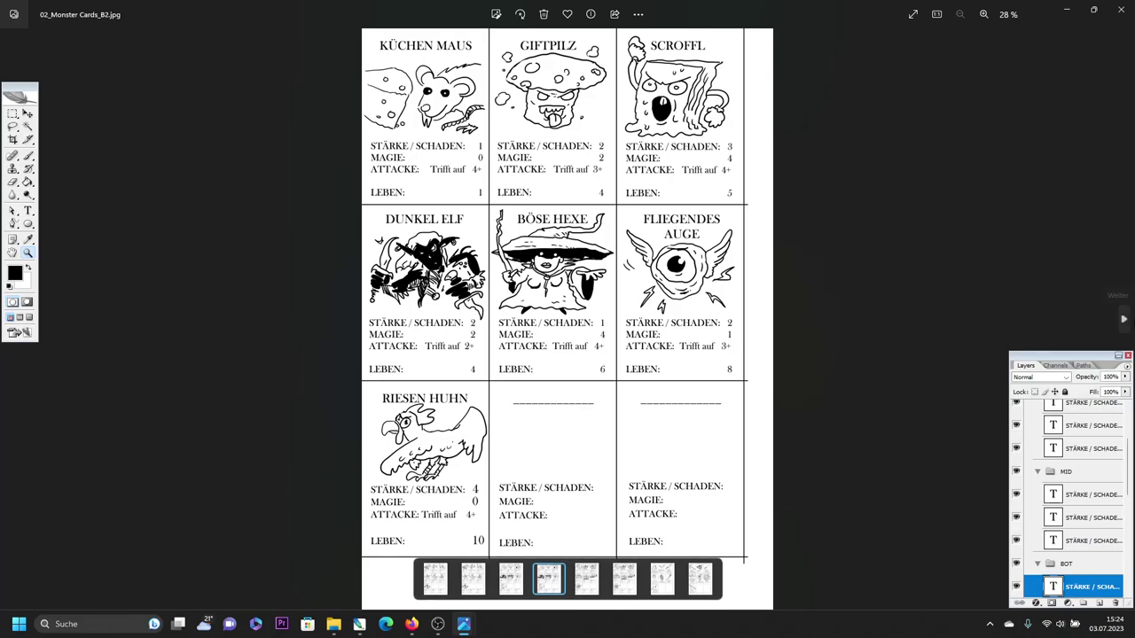
Open 03_Monster Cards_B and pan down to the bottom row's MAGIE and GESCHICK stats
left_click(1123, 320)
scroll(585, 385, "up", 3)
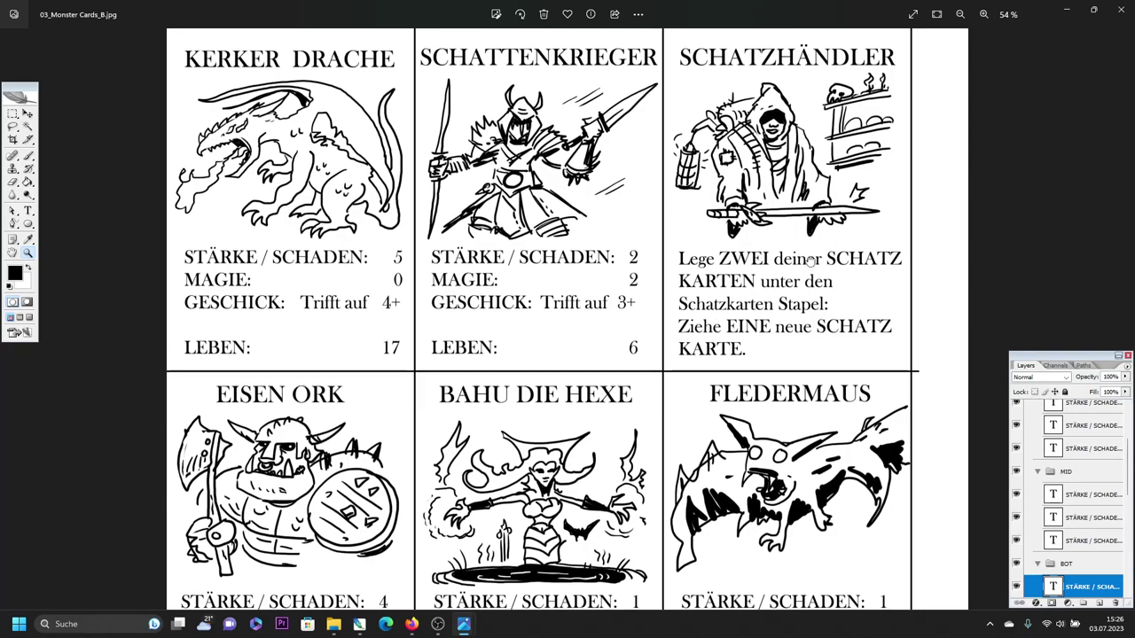
scroll(808, 257, "down", 1)
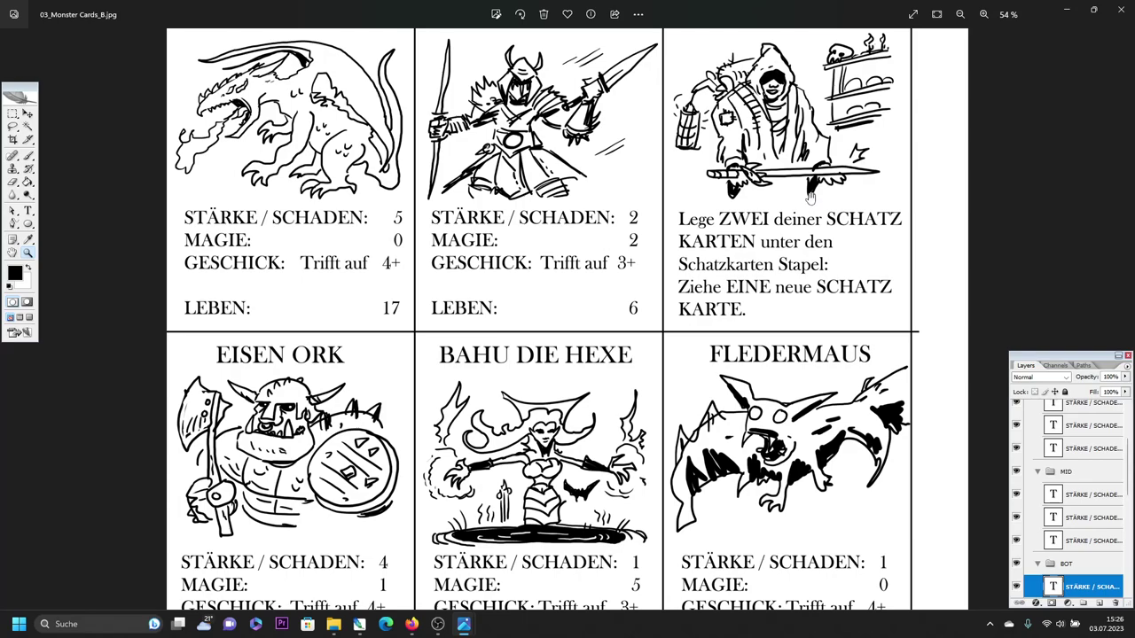
scroll(867, 182, "up", 1)
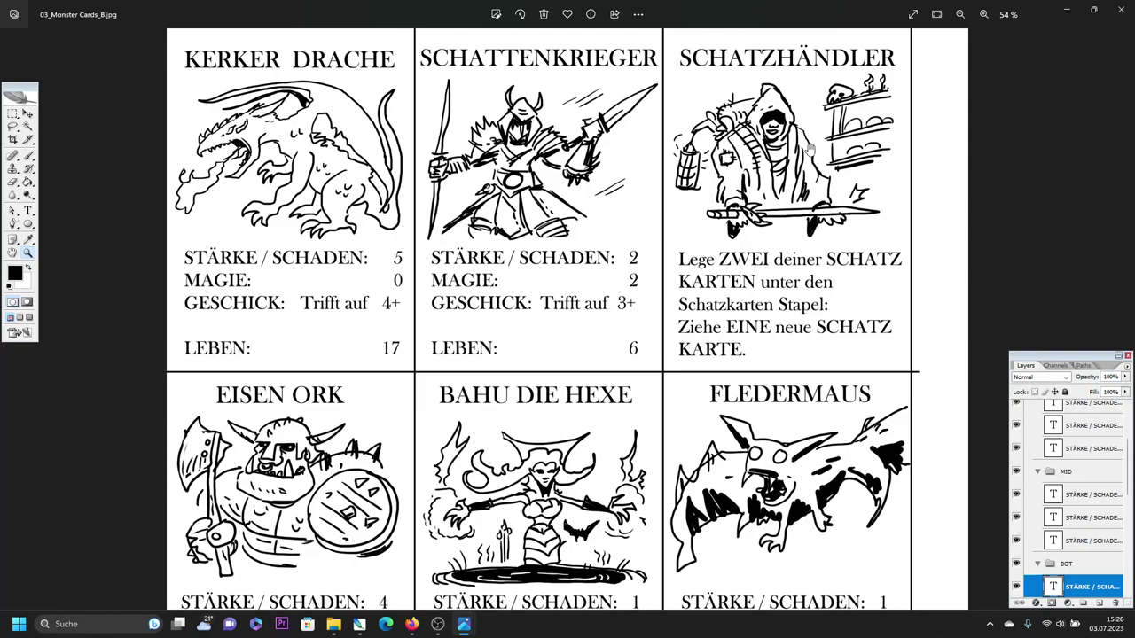
left_click_drag(811, 266, 820, 195)
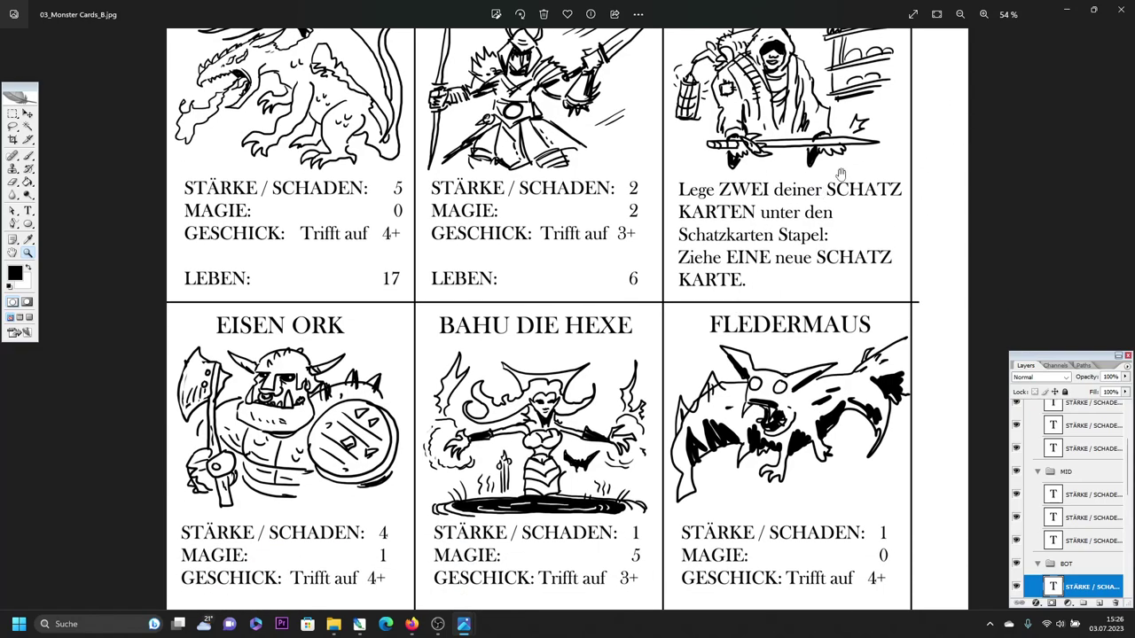
scroll(800, 251, "down", 3)
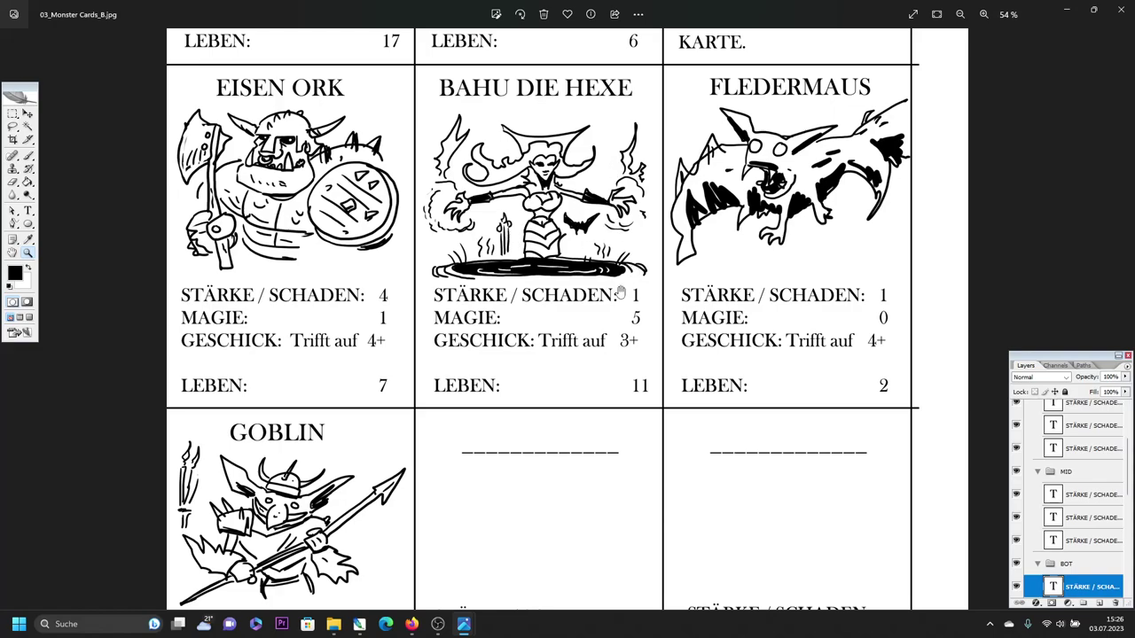
scroll(815, 189, "down", 2)
scroll(815, 189, "down", 3)
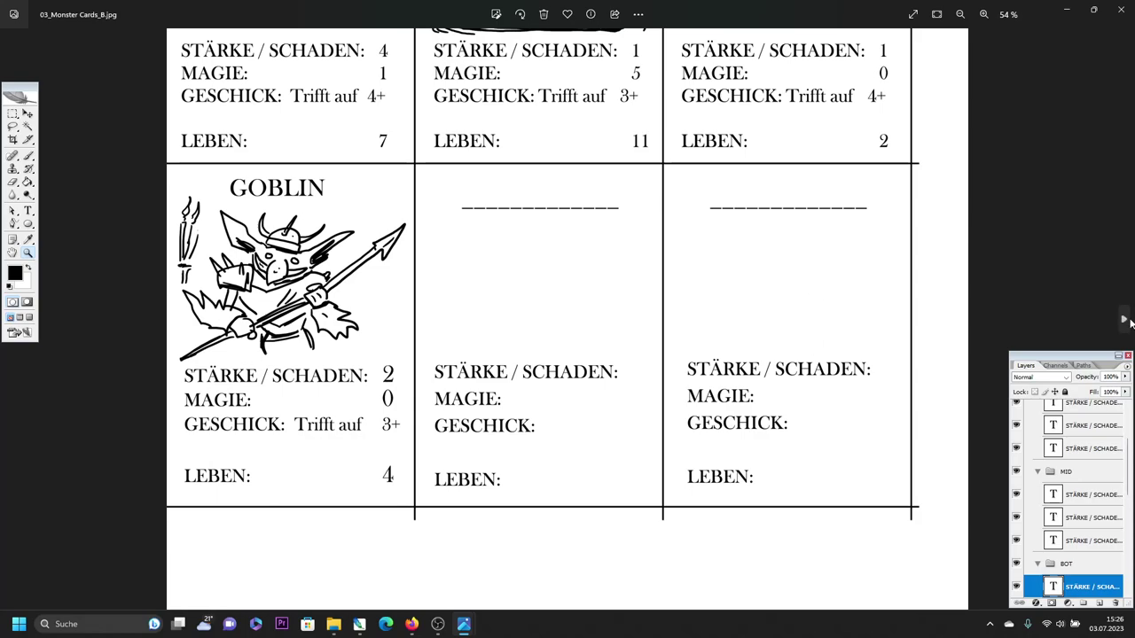
Flip back and forth between 04_Treasure Cards_B and 05_Treasure Cards to compare them
left_click(1124, 321)
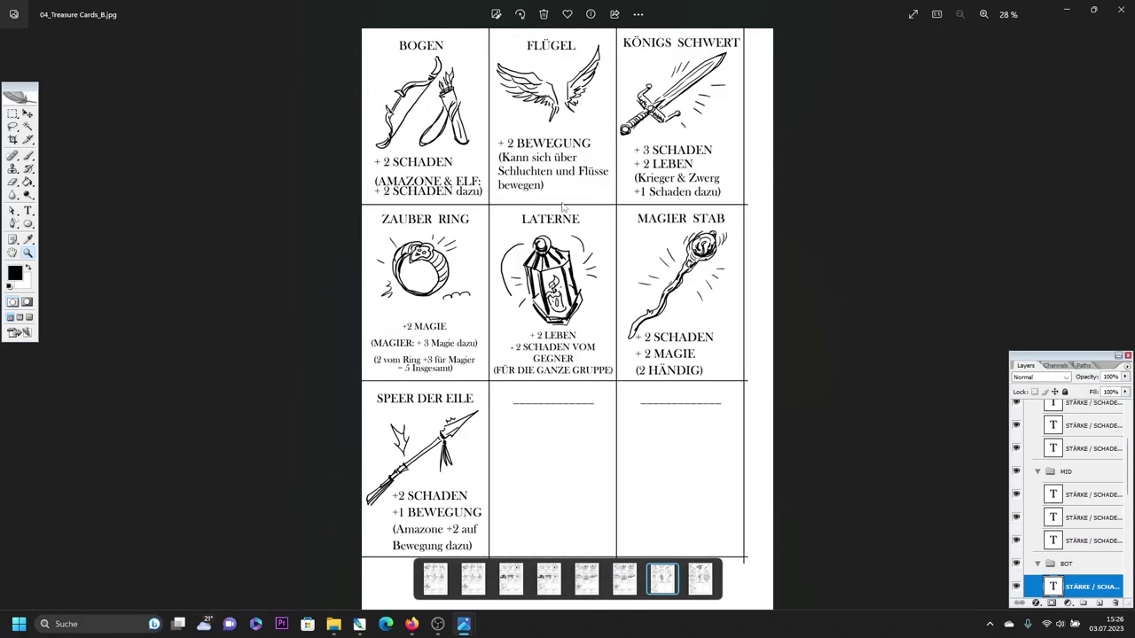
scroll(563, 206, "up", 3)
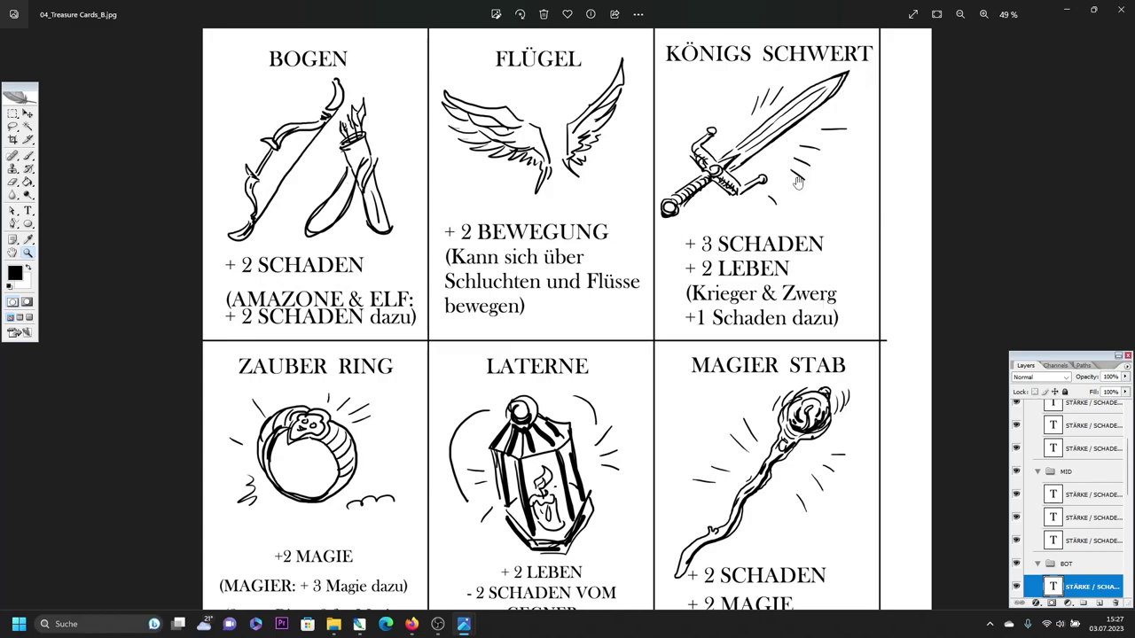
scroll(743, 202, "down", 2)
scroll(620, 354, "down", 2)
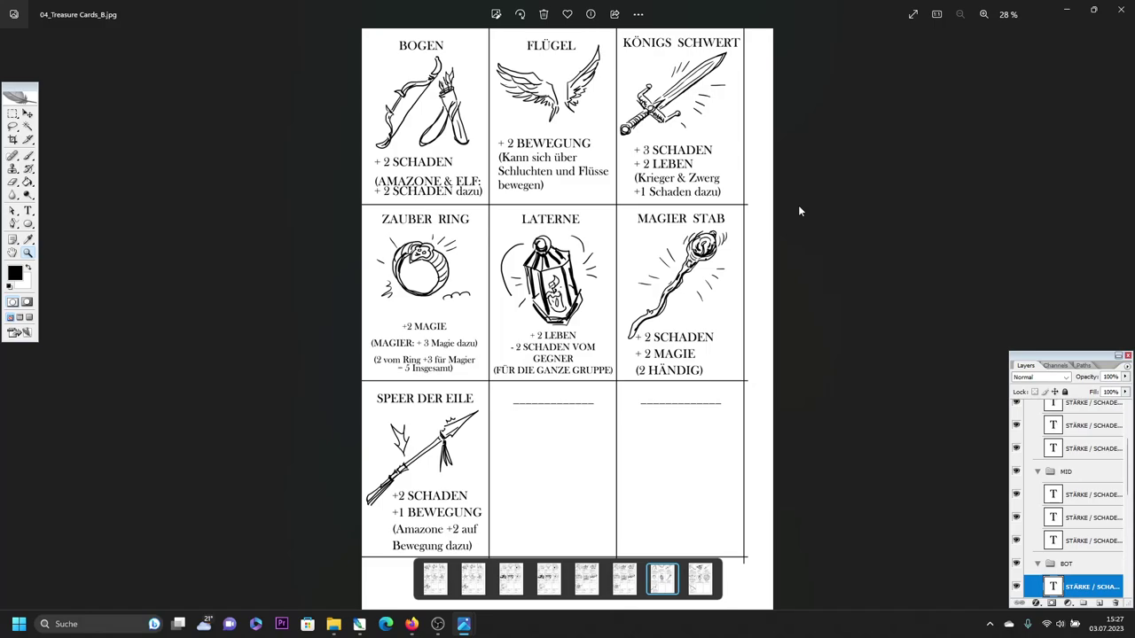
scroll(576, 233, "up", 2)
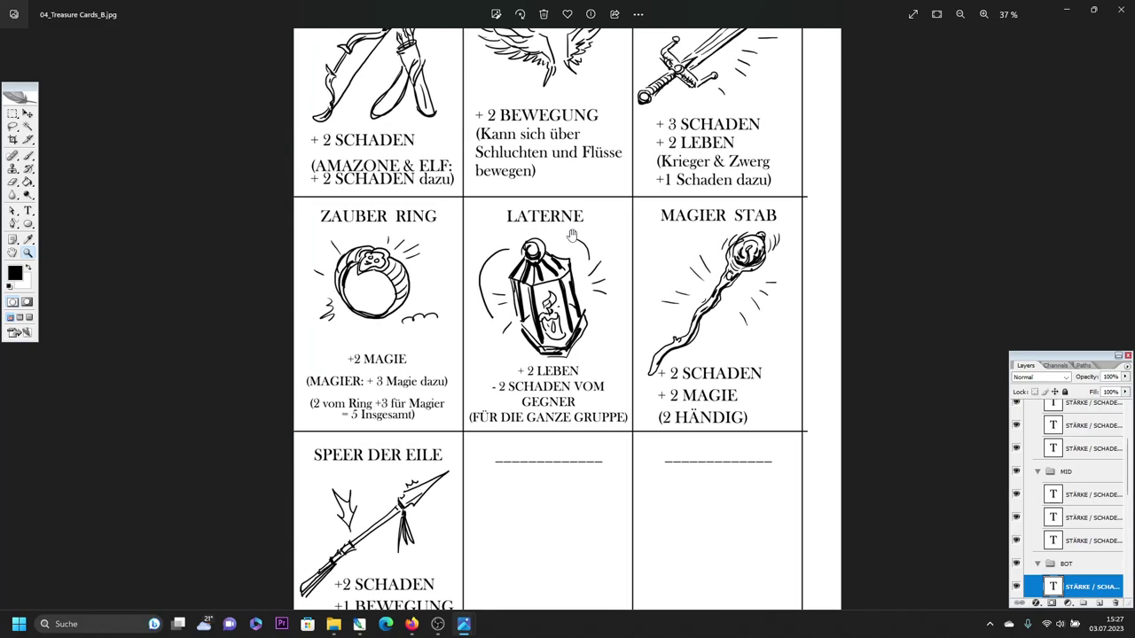
scroll(566, 238, "down", 2)
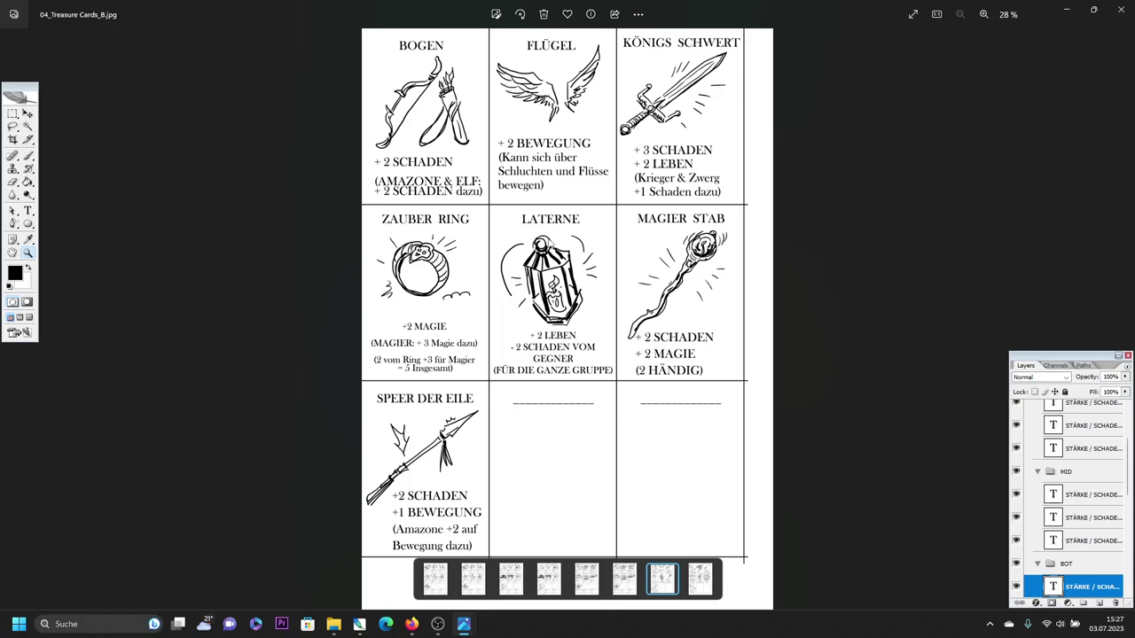
scroll(530, 246, "up", 2)
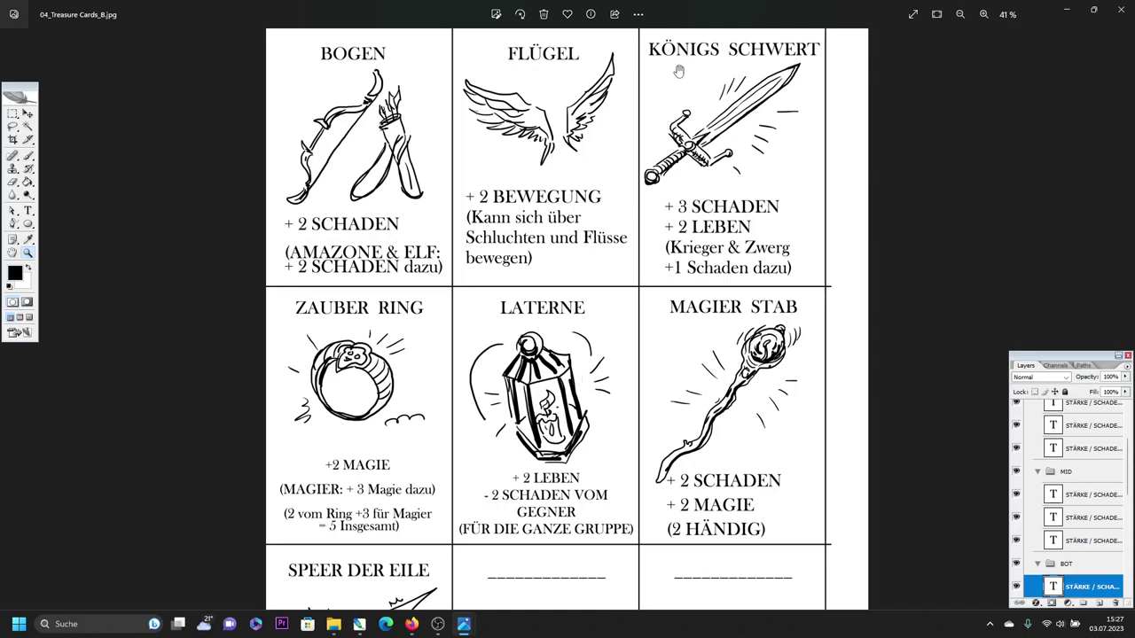
scroll(732, 155, "down", 1)
scroll(732, 155, "down", 1)
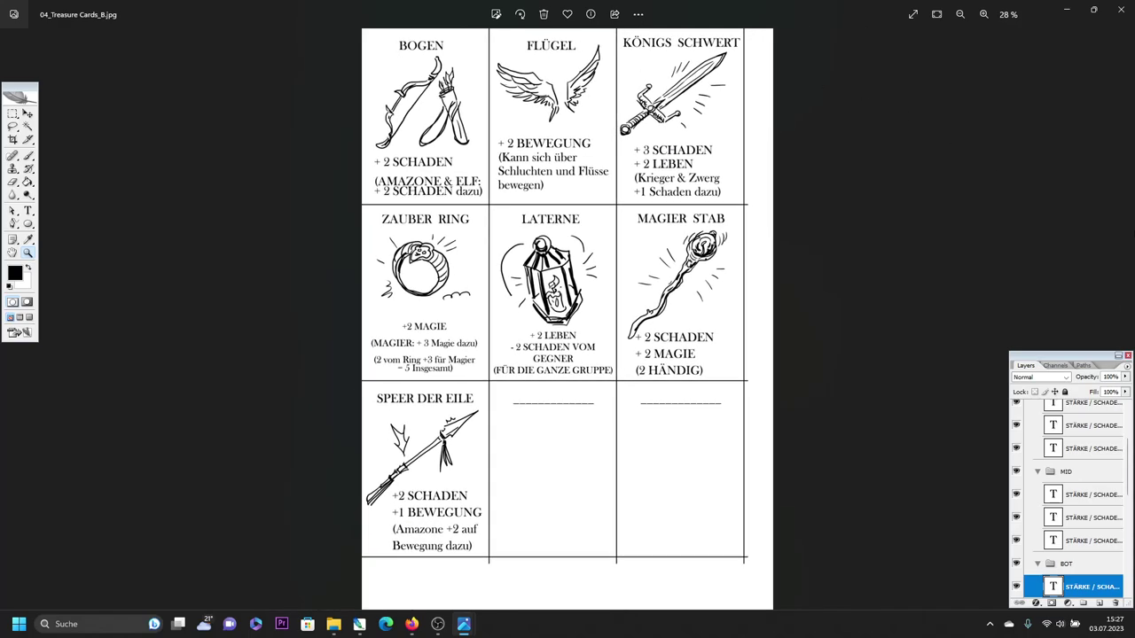
left_click(1125, 317)
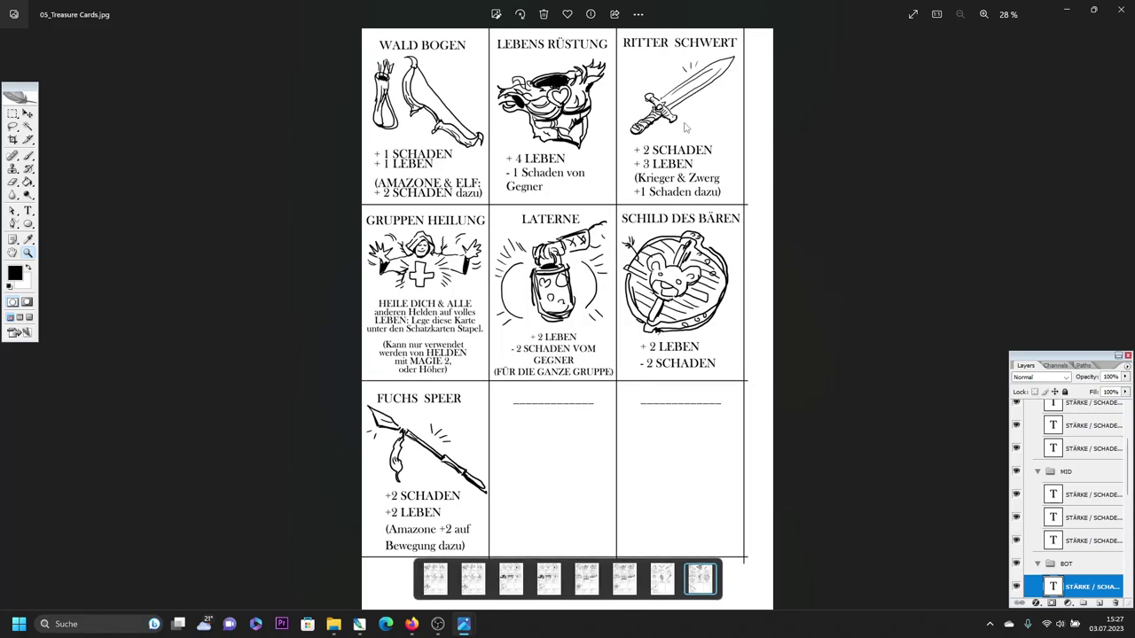
key("Left")
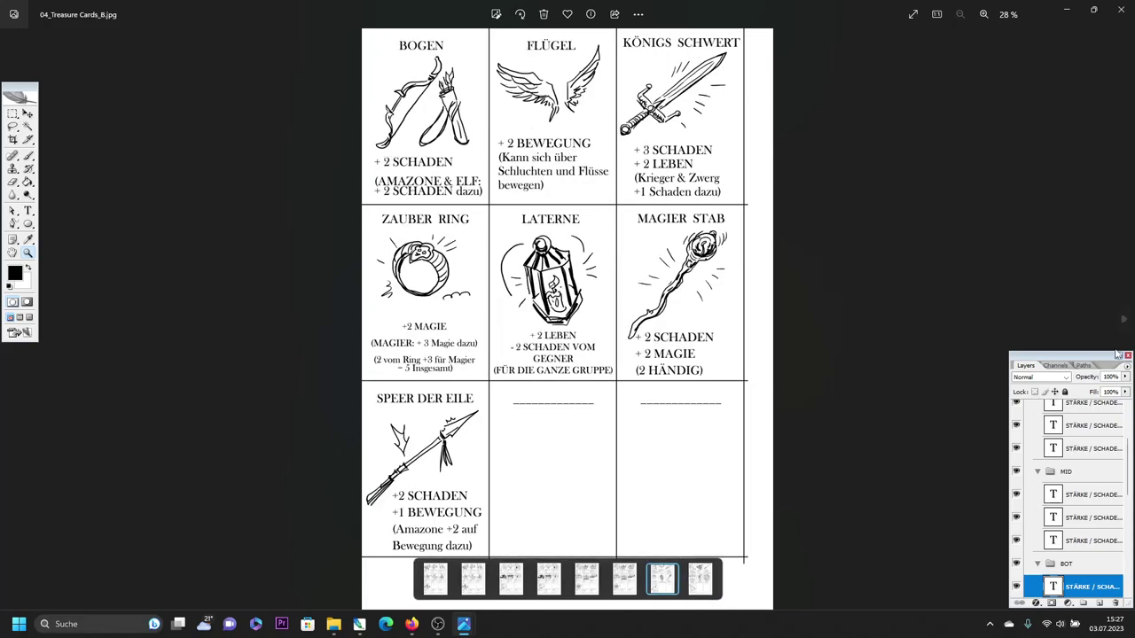
left_click(1117, 354)
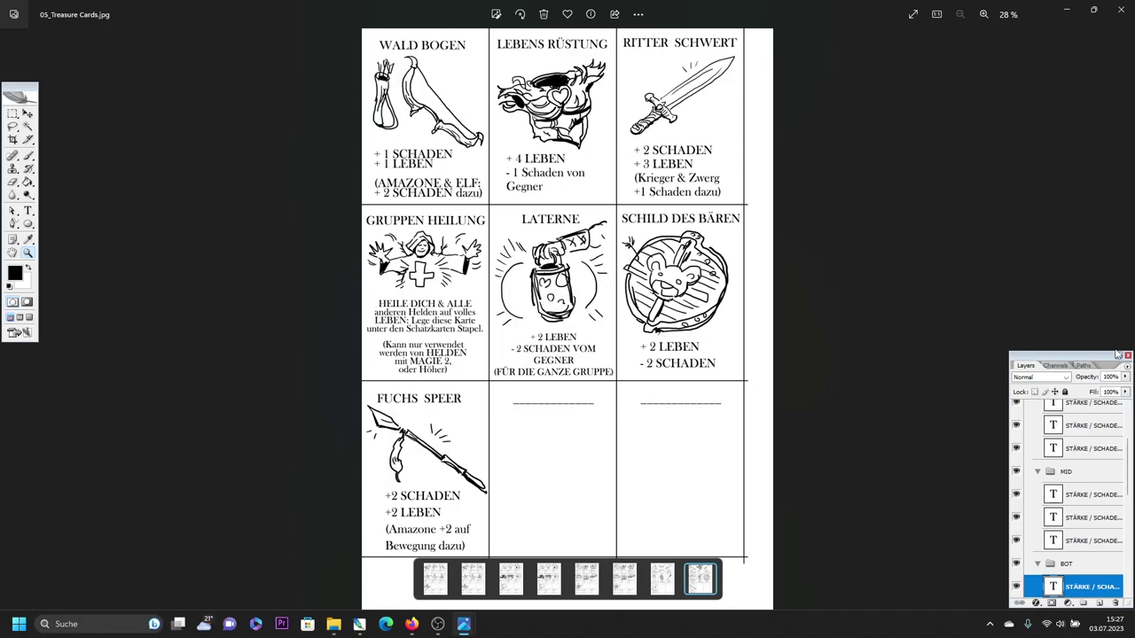
key("Left")
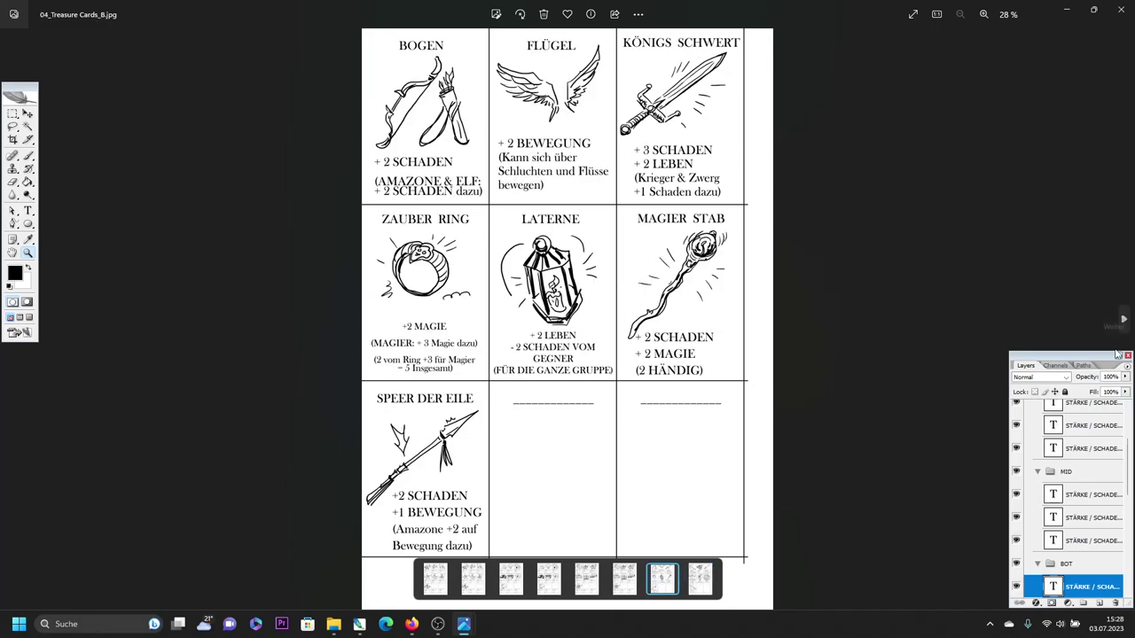
left_click(1117, 354)
key("Left")
left_click(1117, 354)
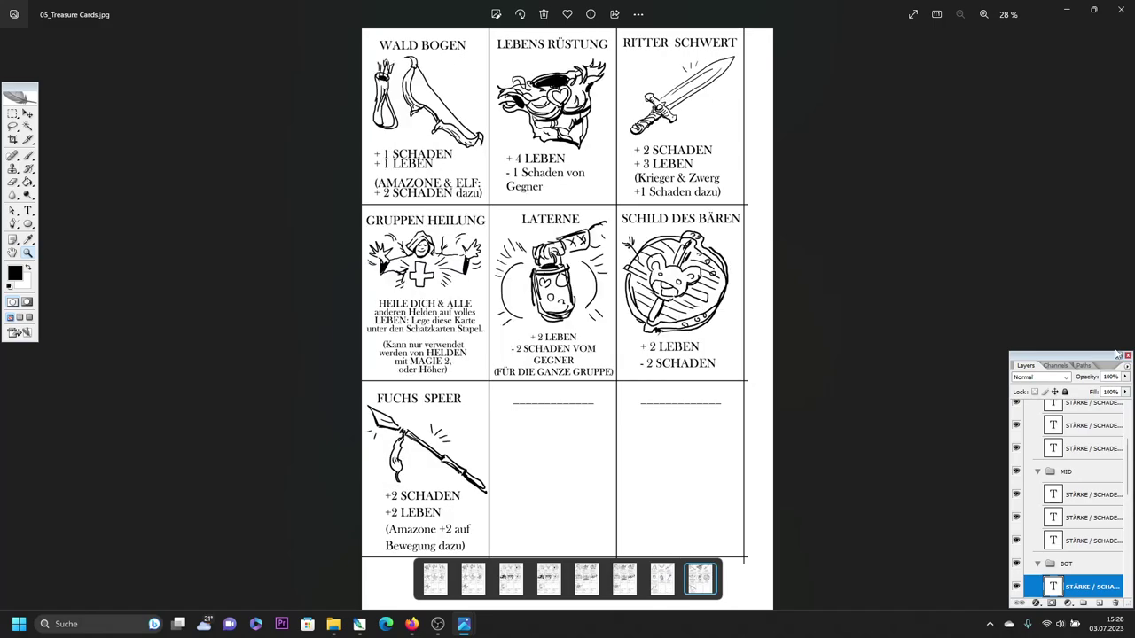
key("Left")
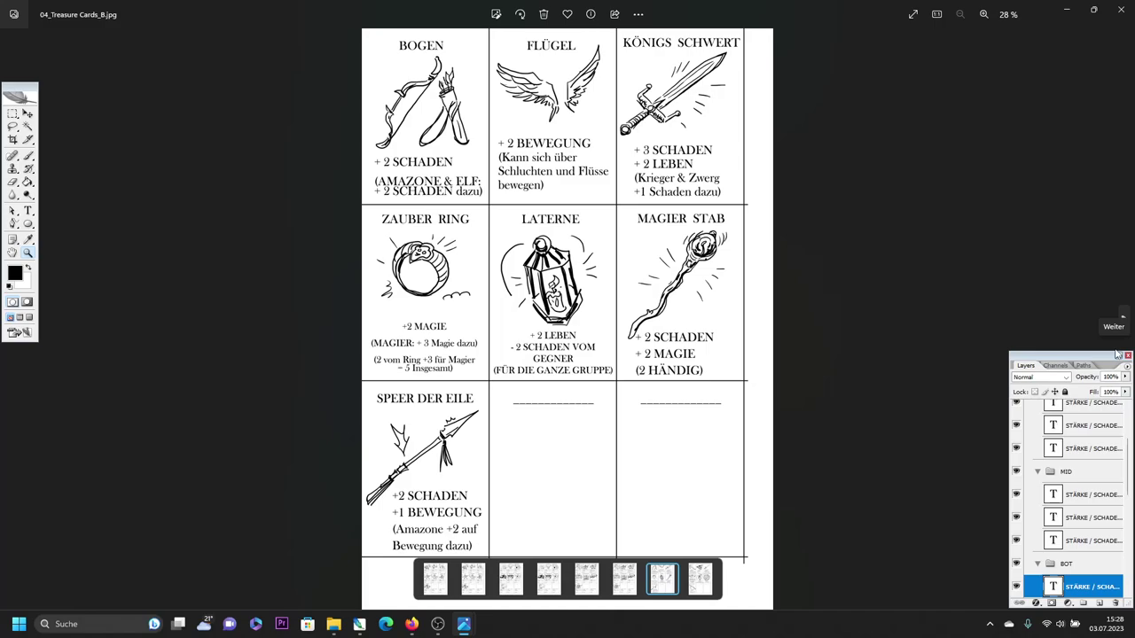
Settle on 05_Treasure Cards and pan down to the Fuchs Speer card
left_click(1118, 354)
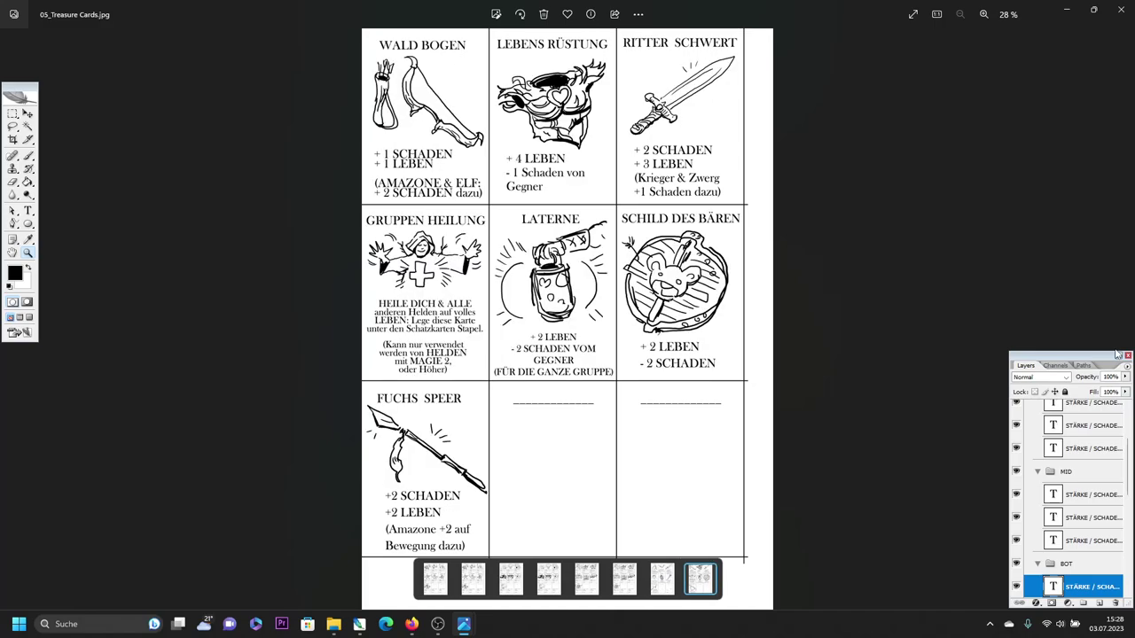
scroll(687, 372, "up", 2)
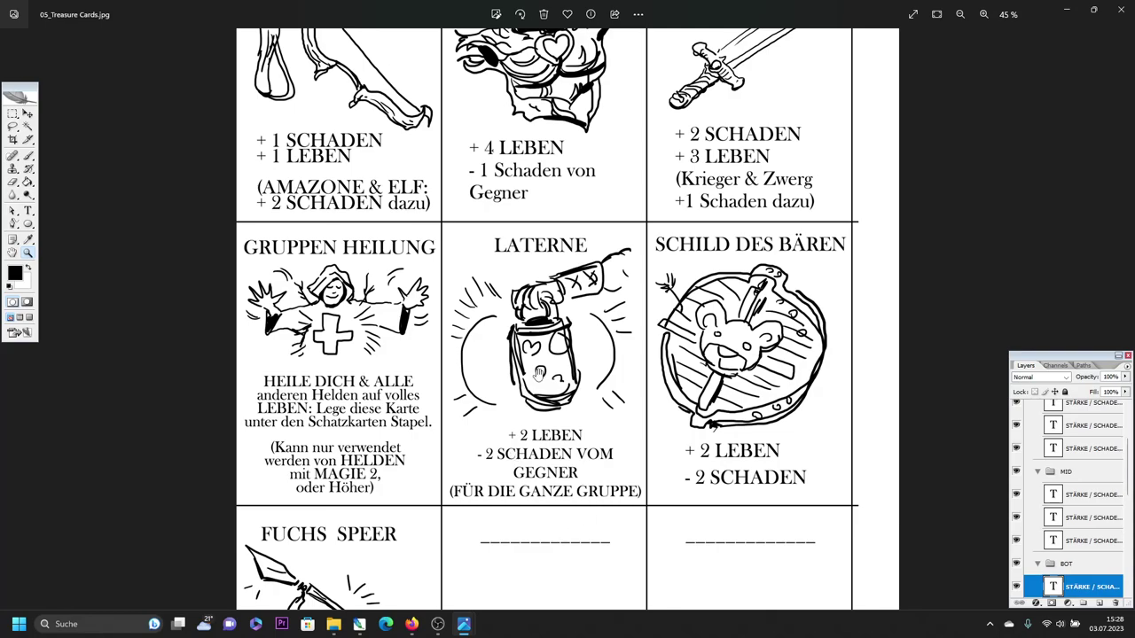
left_click_drag(389, 302, 383, 213)
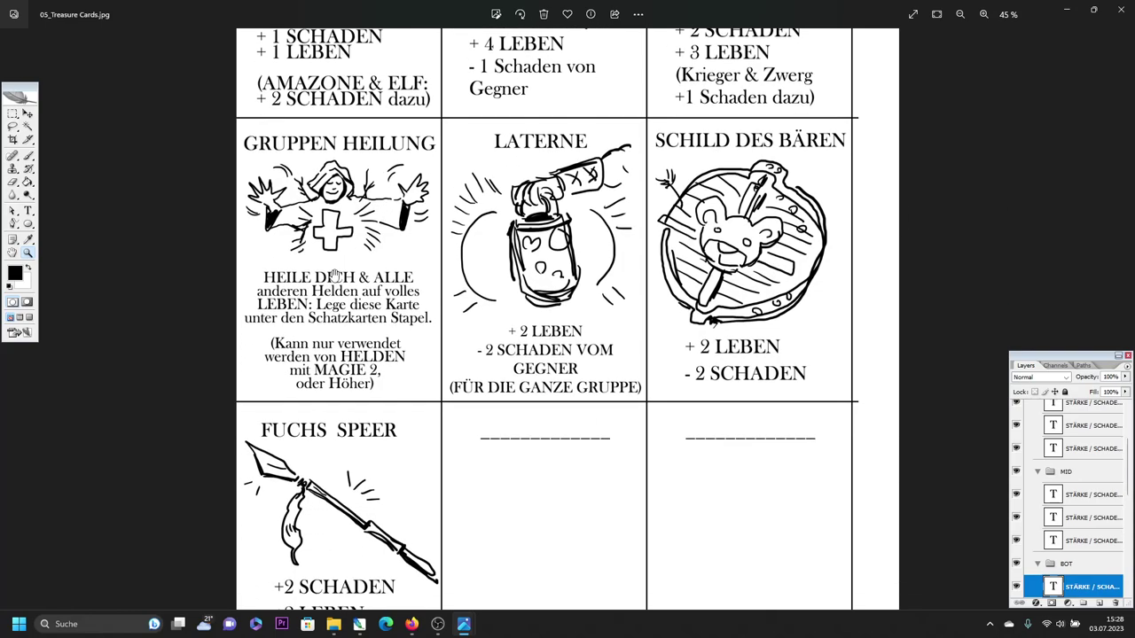
left_click_drag(397, 340, 397, 297)
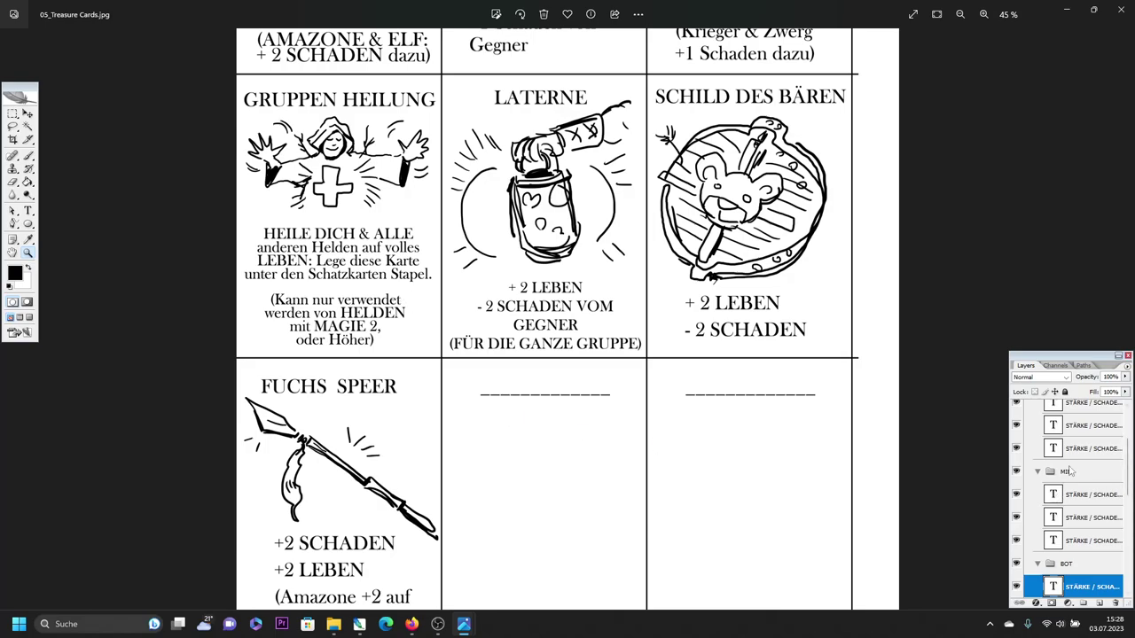
scroll(561, 297, "down", 2)
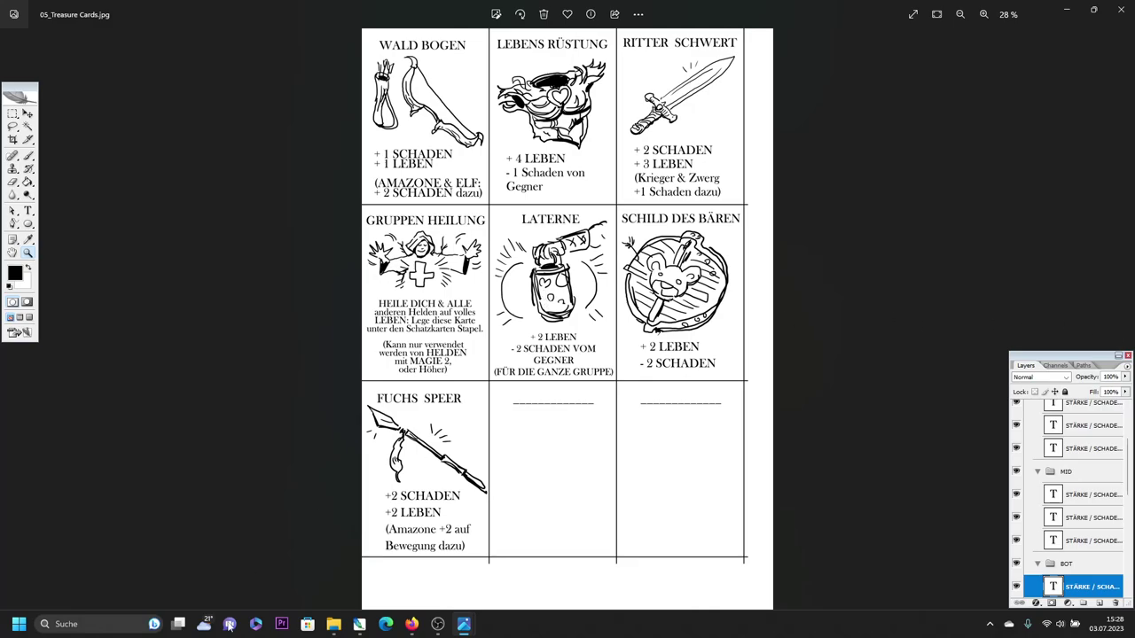
Float the Photoshop documents and bring the Endtimes card forward, fitted to its window
left_click(359, 625)
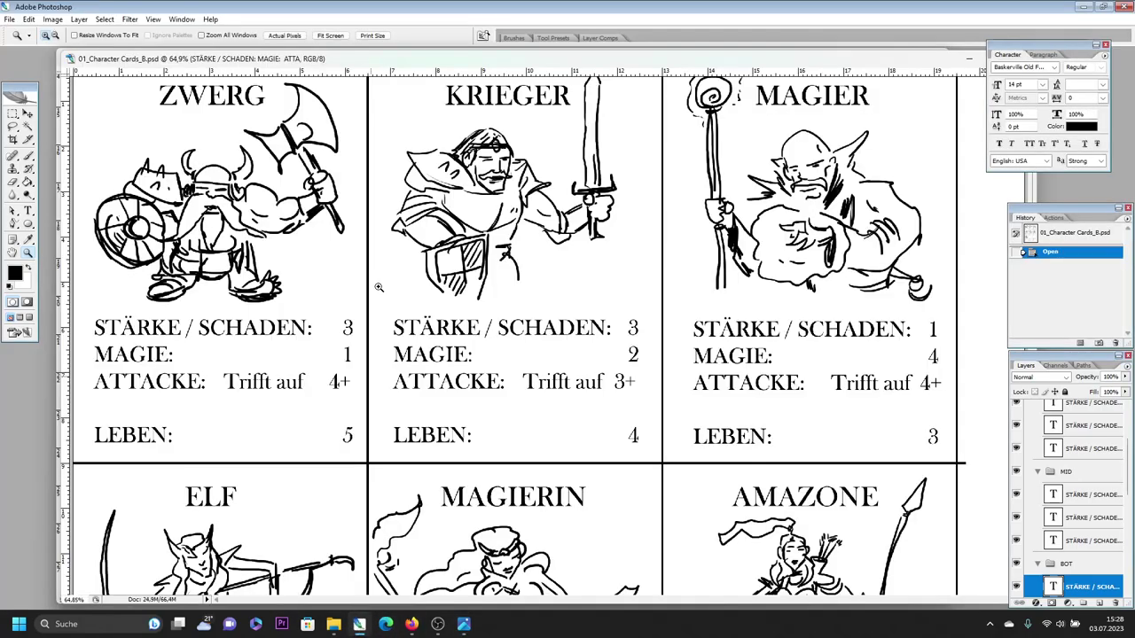
left_click_drag(158, 63, 312, 82)
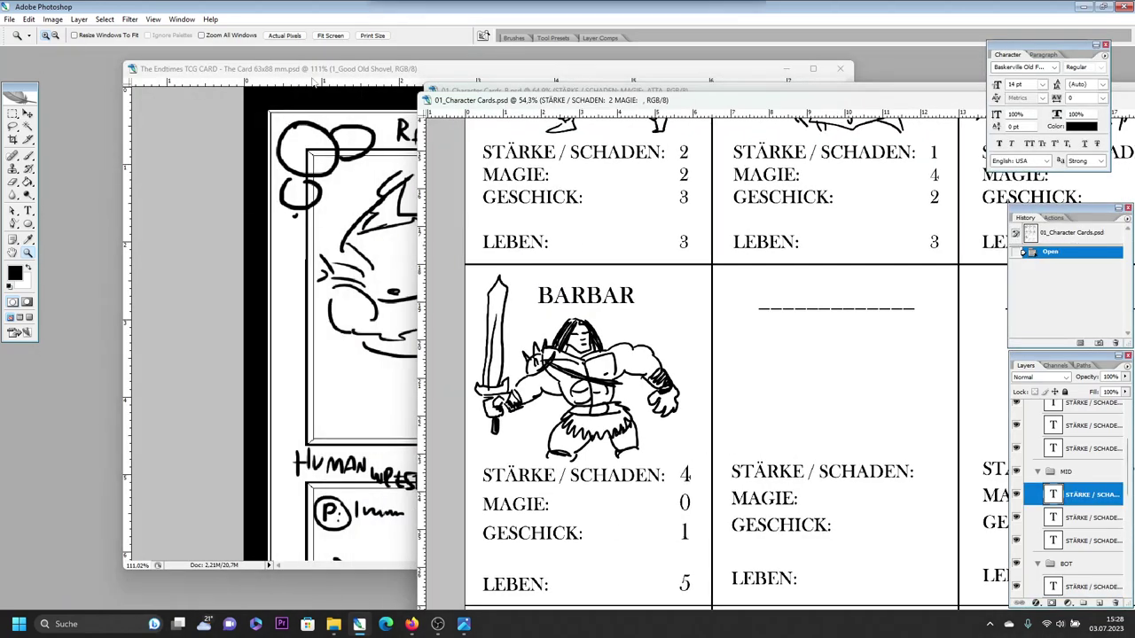
left_click(312, 82)
double_click(12, 252)
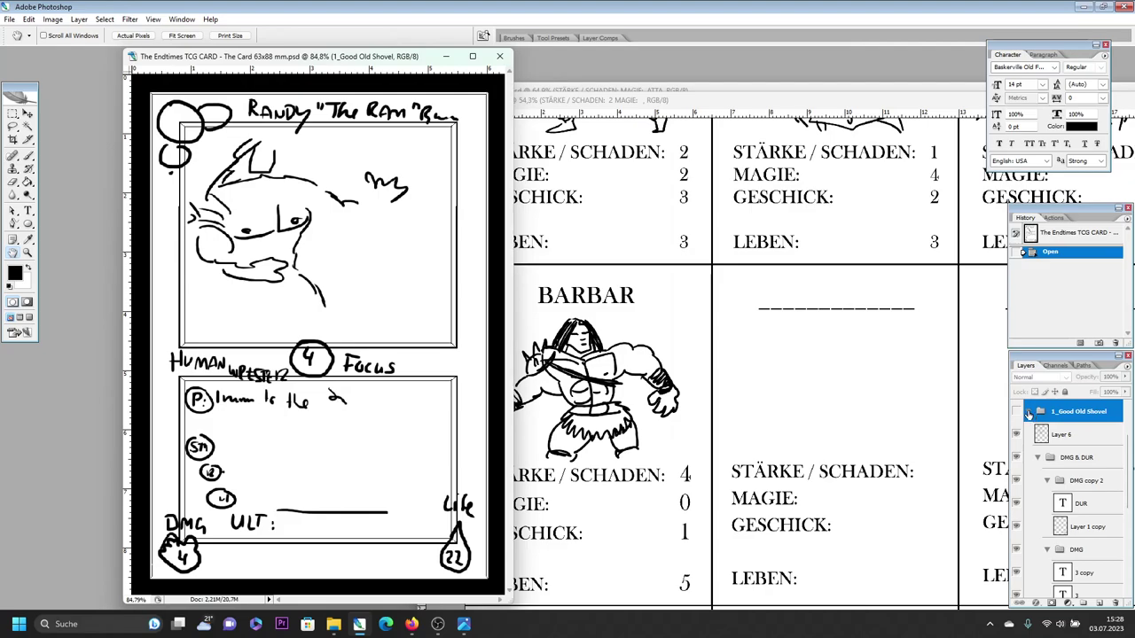
Hide the Endtimes sketches, leaving Frame, Background and TEXT BOX visible, then switch to 01_Character Cards
left_click(1029, 413)
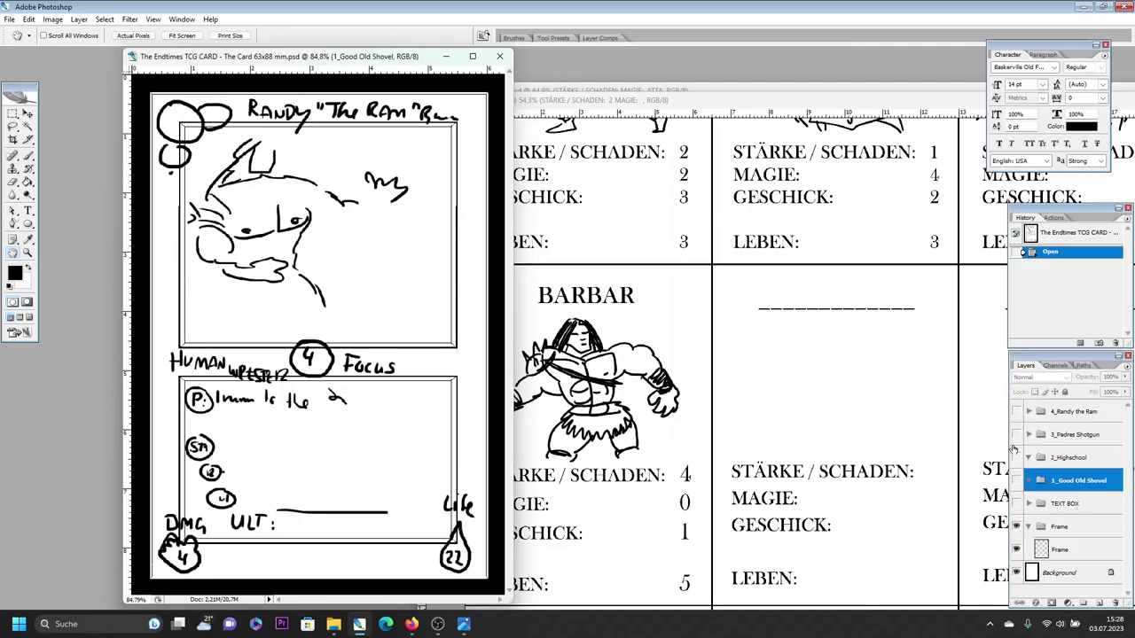
left_click(1016, 411)
left_click(1016, 549)
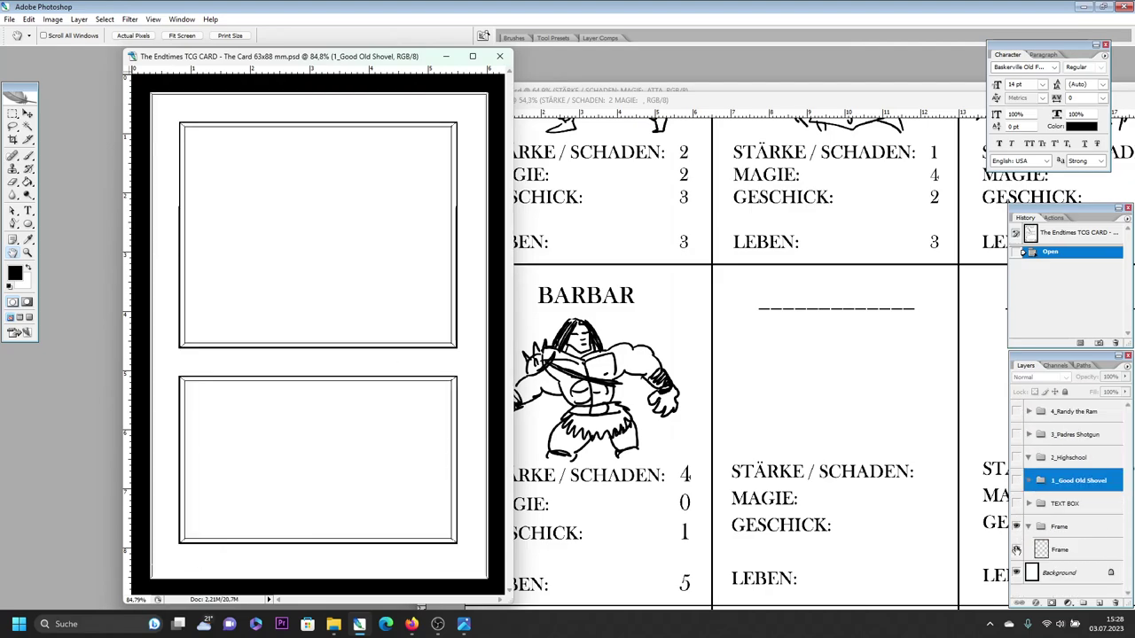
left_click(1016, 550)
left_click(1018, 575)
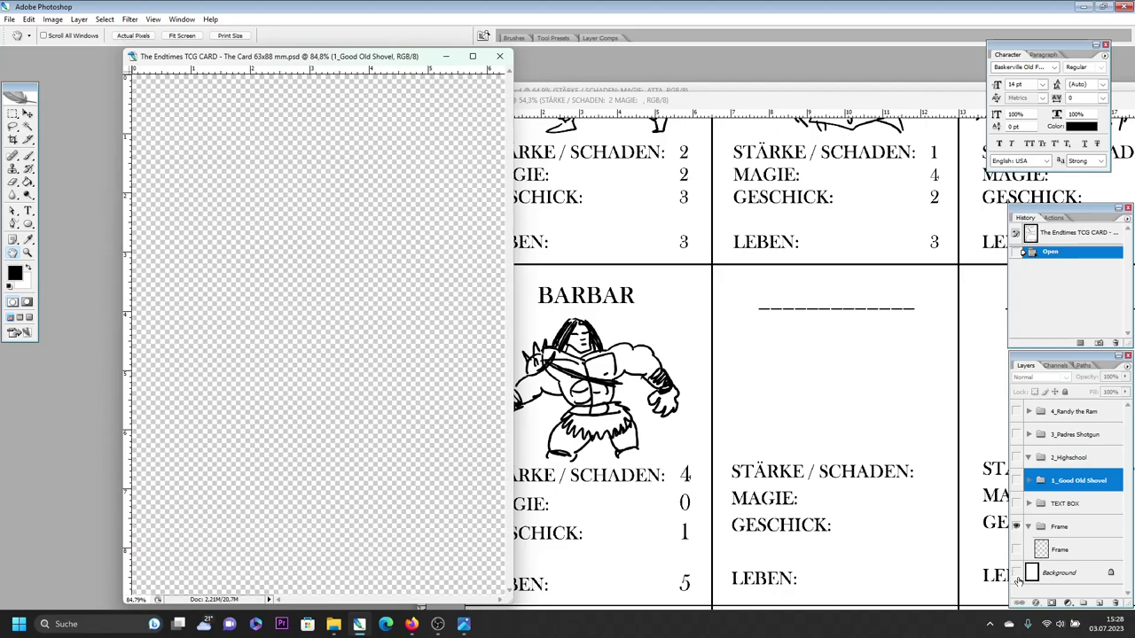
left_click(1017, 575)
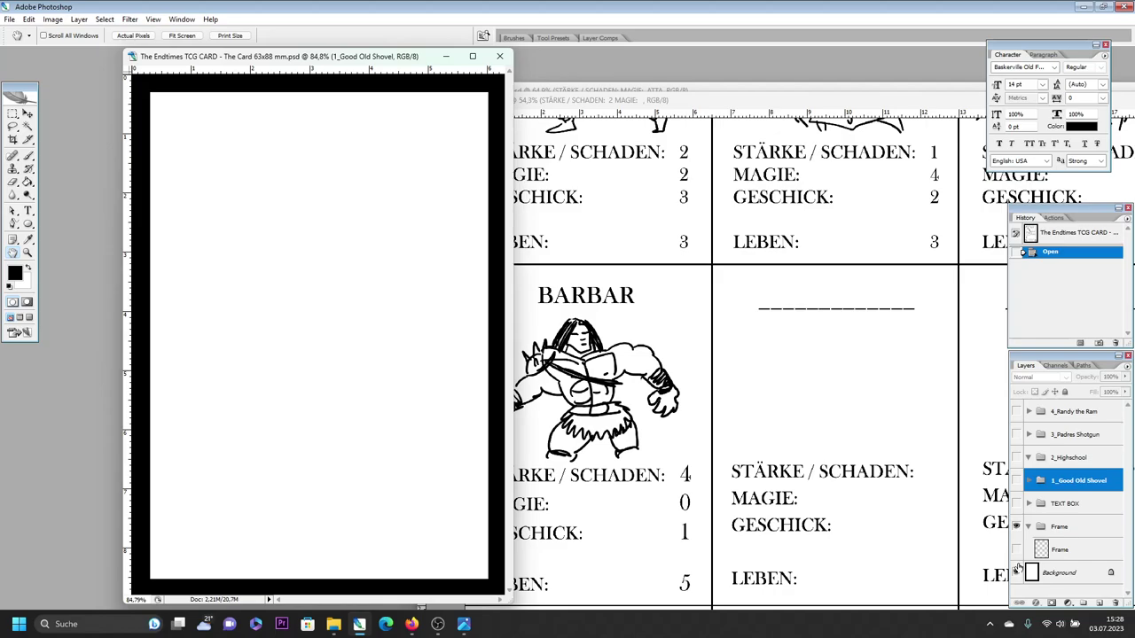
left_click(1017, 550)
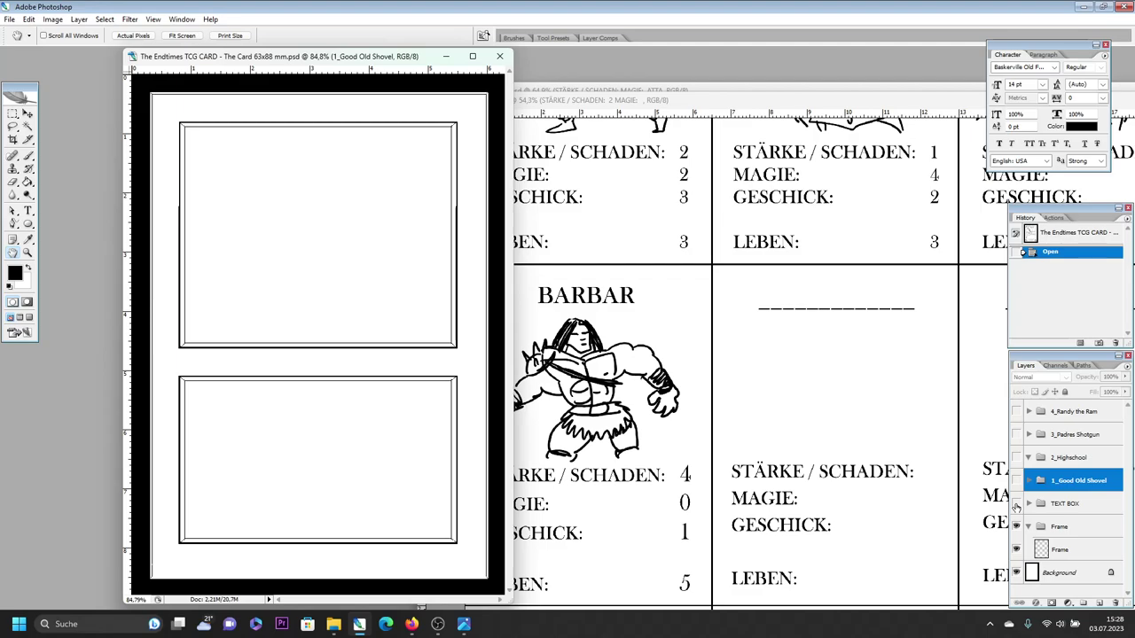
left_click(1017, 504)
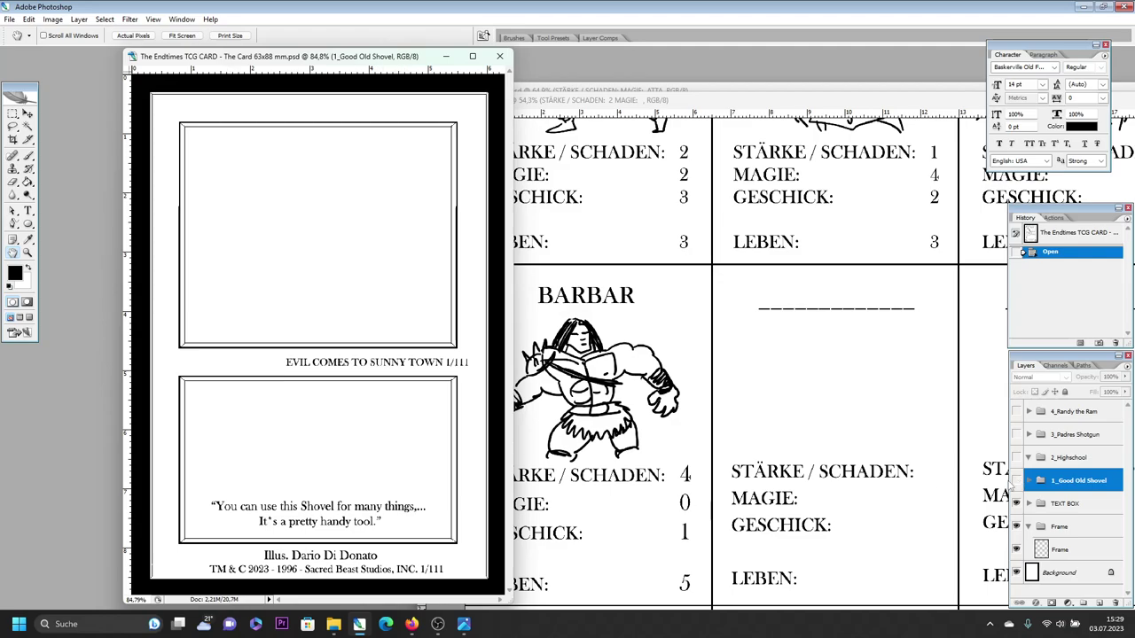
key("ctrl+Tab")
Toggle illustration and sketch layers on the Character Cards and Endtimes documents
left_click(1031, 458)
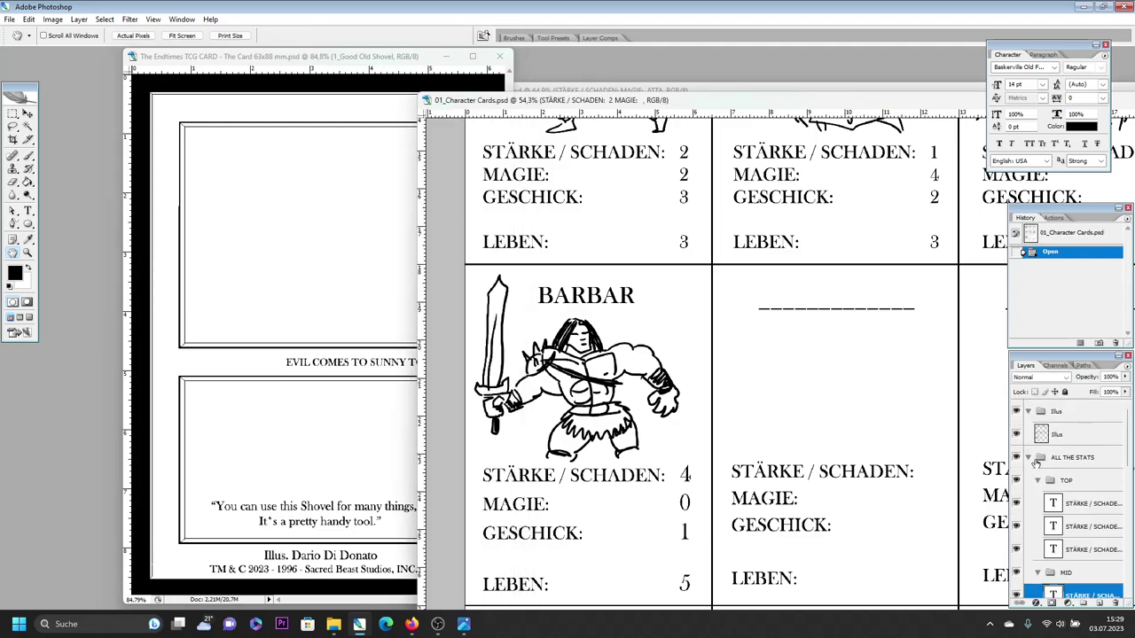
left_click(1030, 413)
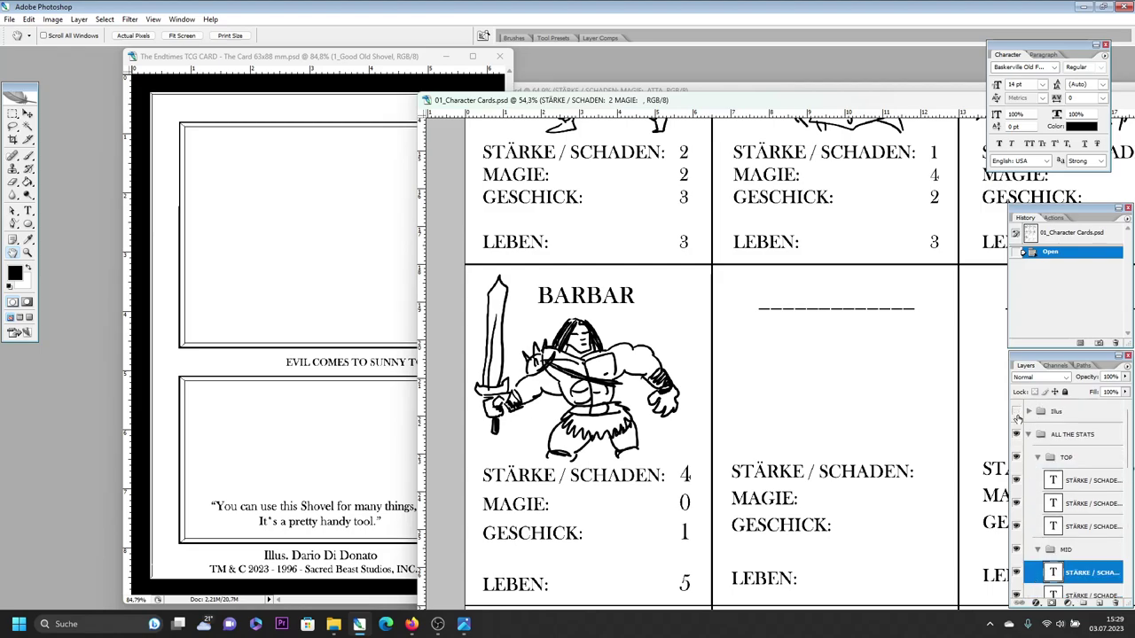
left_click(1017, 412)
left_click(259, 59)
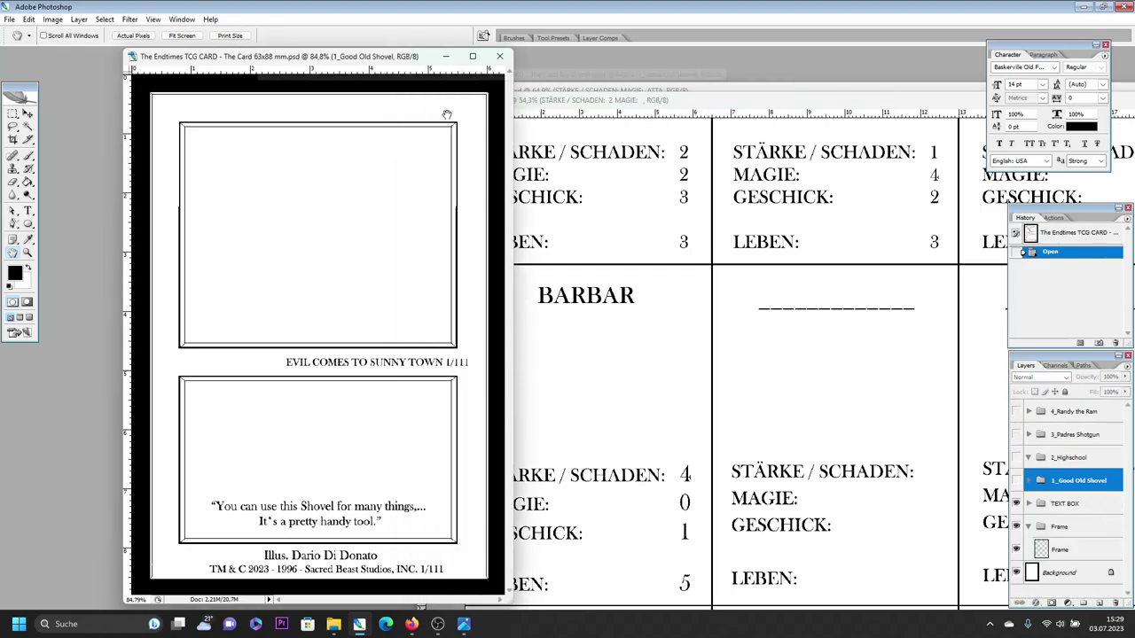
left_click(1016, 479)
left_click(1016, 480)
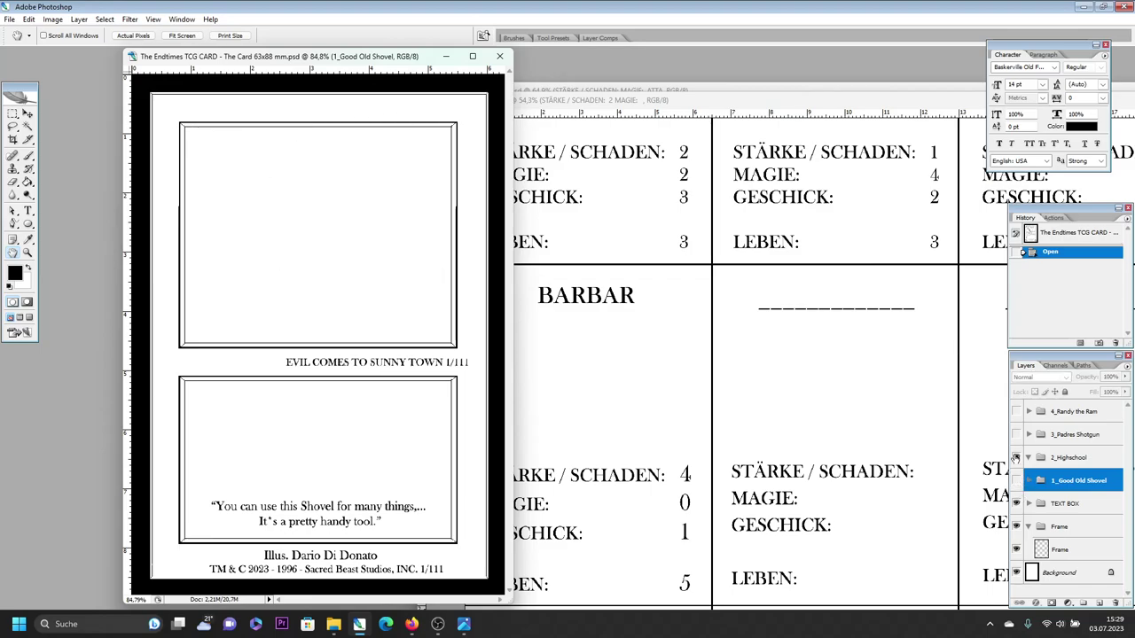
left_click(1017, 434)
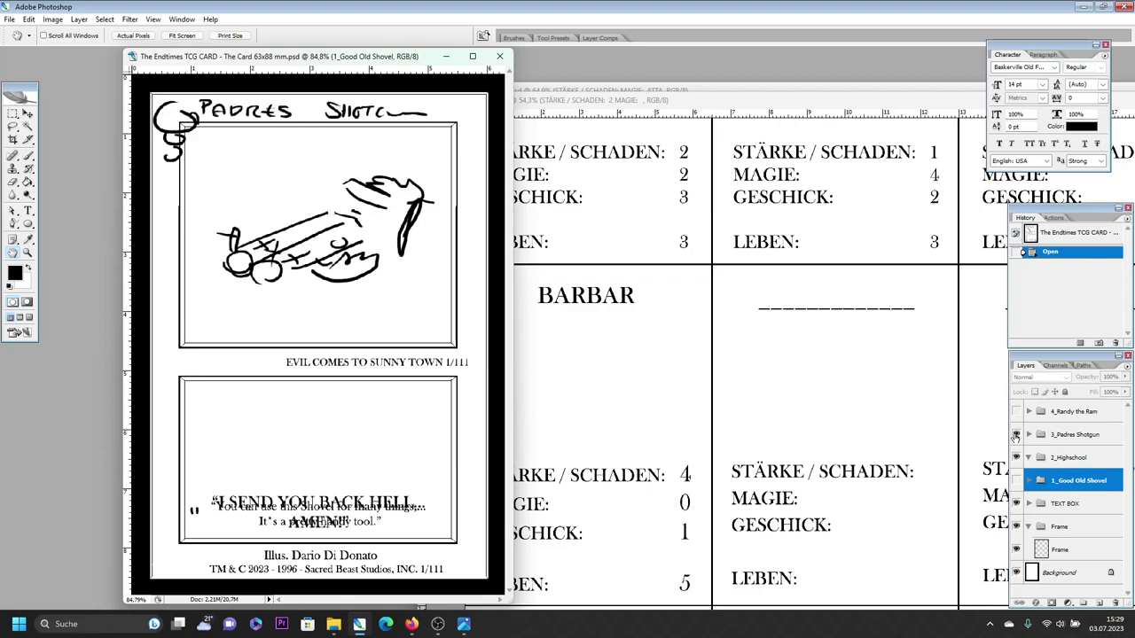
left_click(1017, 412)
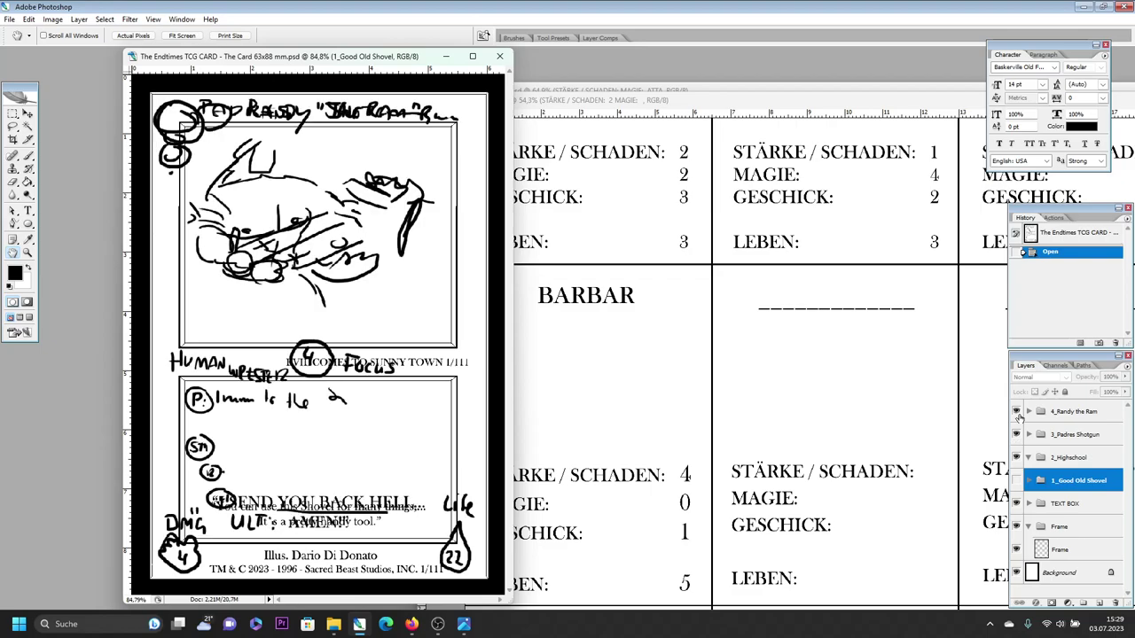
Close both card documents without saving, then bring up 05_Treasure Cards in Photos
left_click(510, 56)
left_click(577, 237)
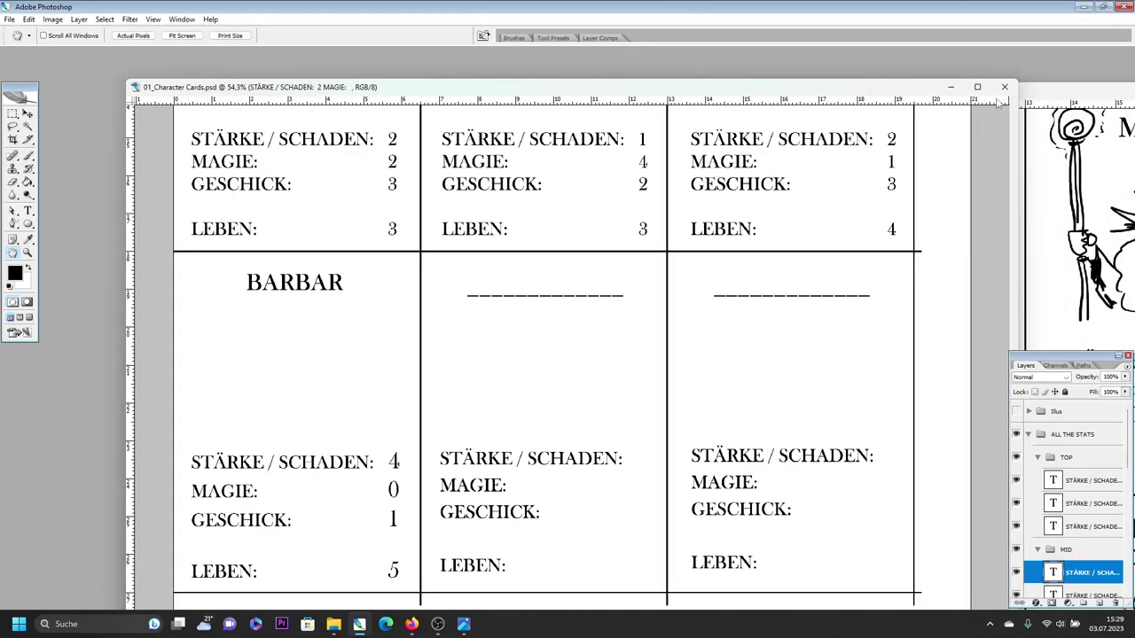
left_click(1004, 87)
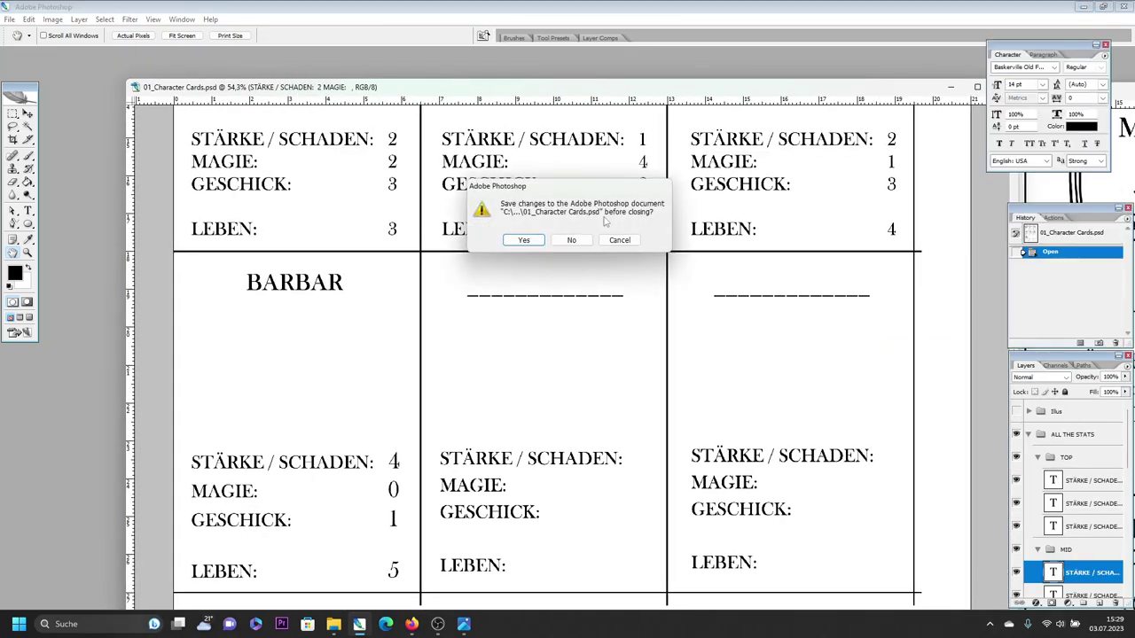
left_click(575, 244)
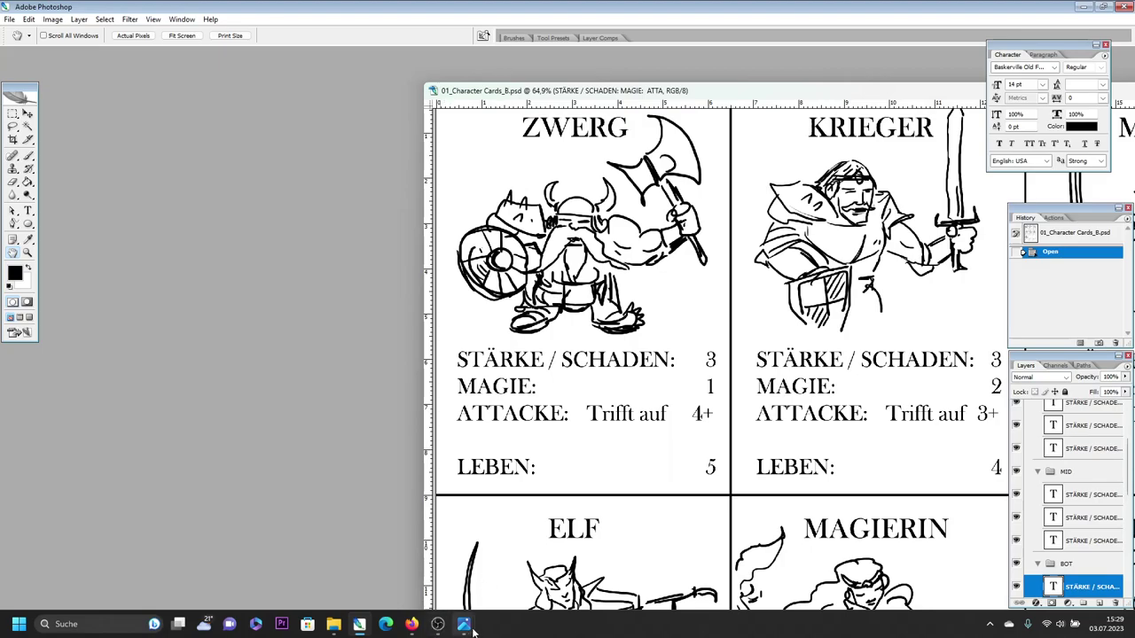
left_click(473, 628)
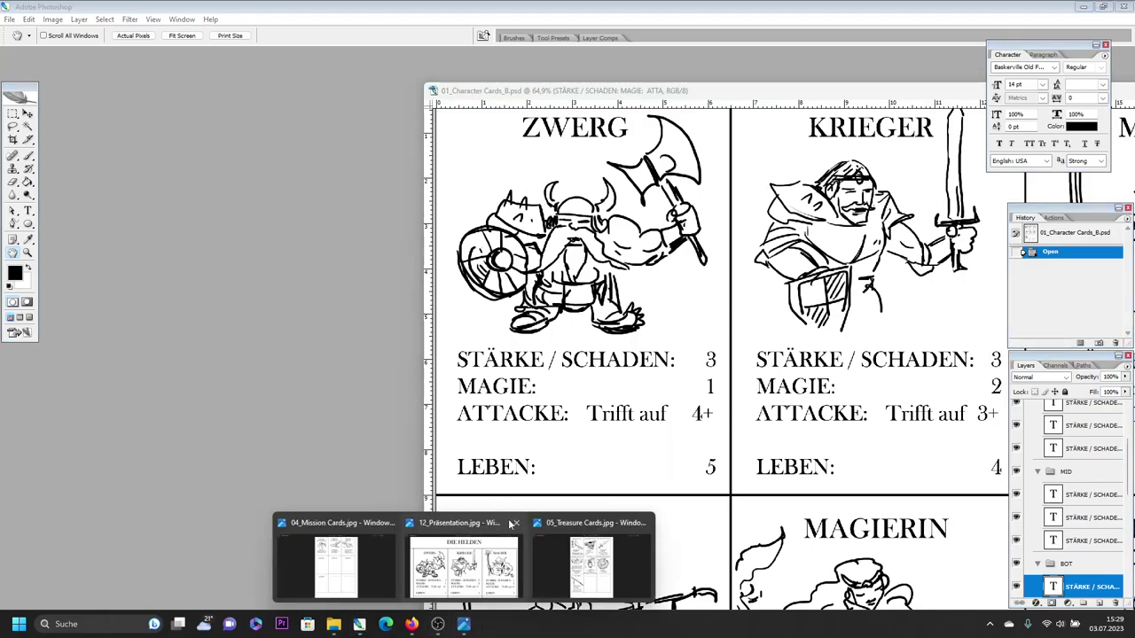
left_click(585, 575)
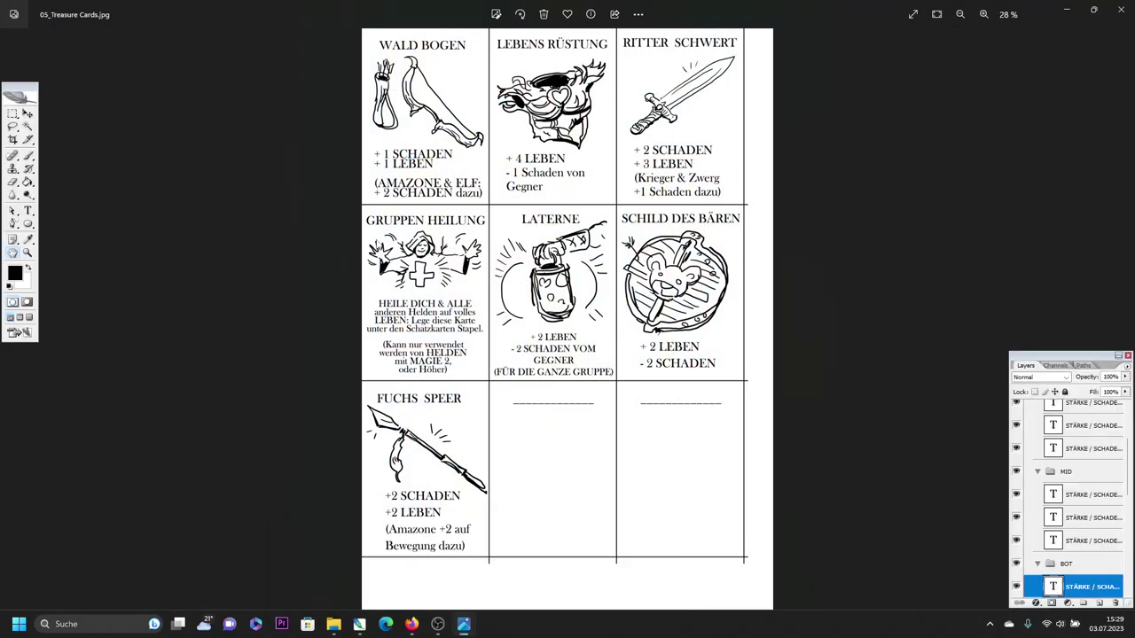
scroll(568, 319, "up", 3)
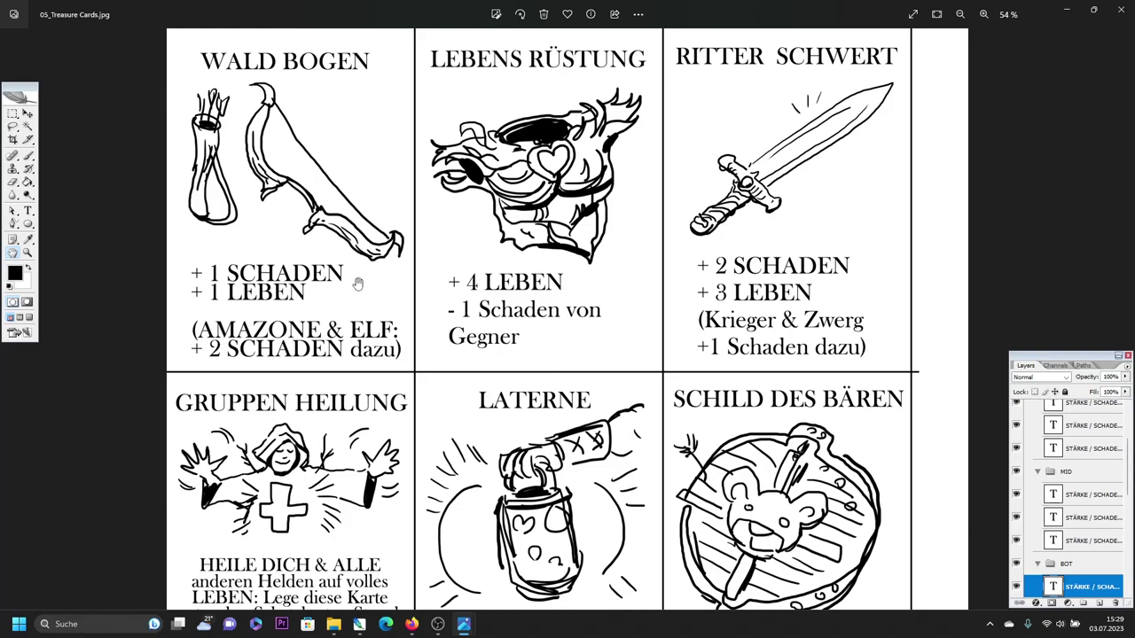
scroll(358, 284, "down", 1)
scroll(356, 312, "down", 1)
scroll(442, 300, "down", 1)
scroll(621, 355, "down", 1)
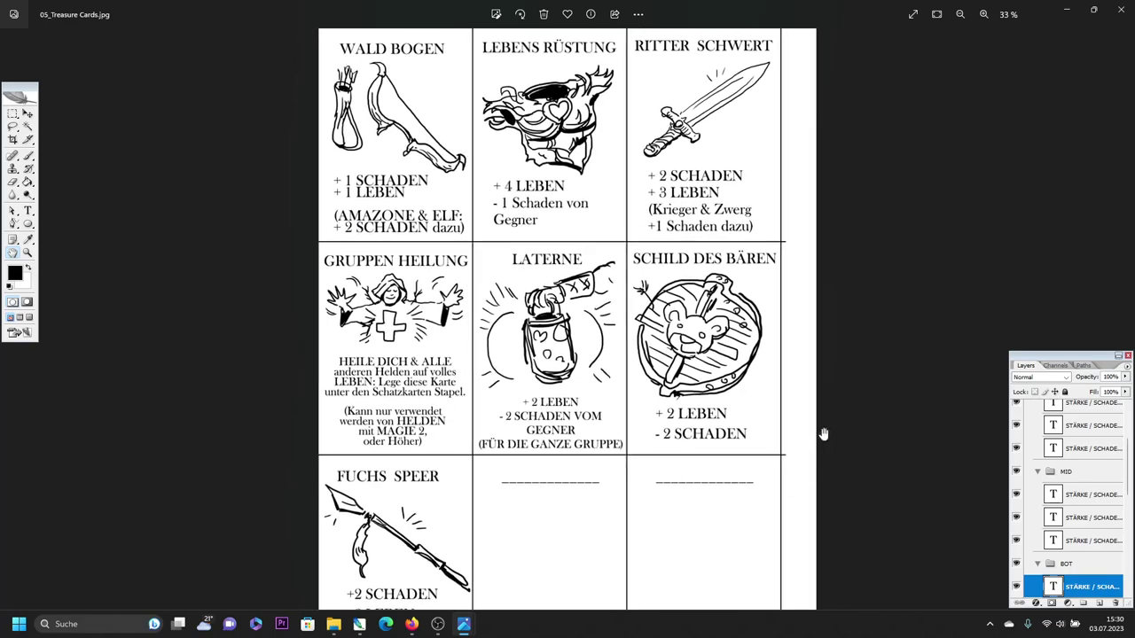
scroll(679, 401, "down", 1)
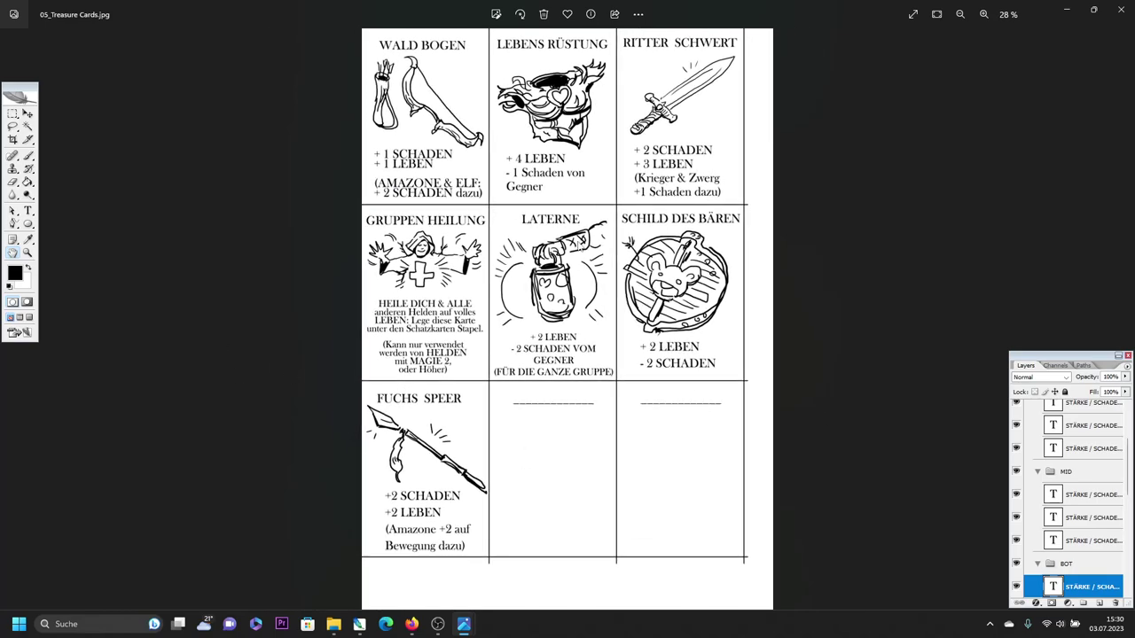
scroll(575, 252, "up", 1)
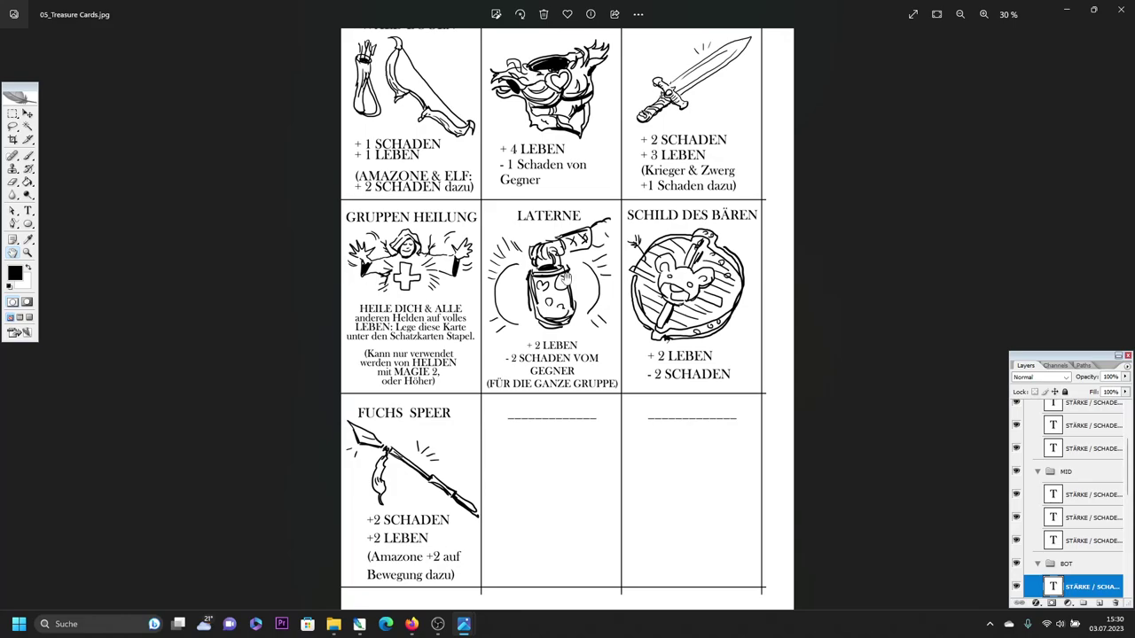
left_click(662, 581)
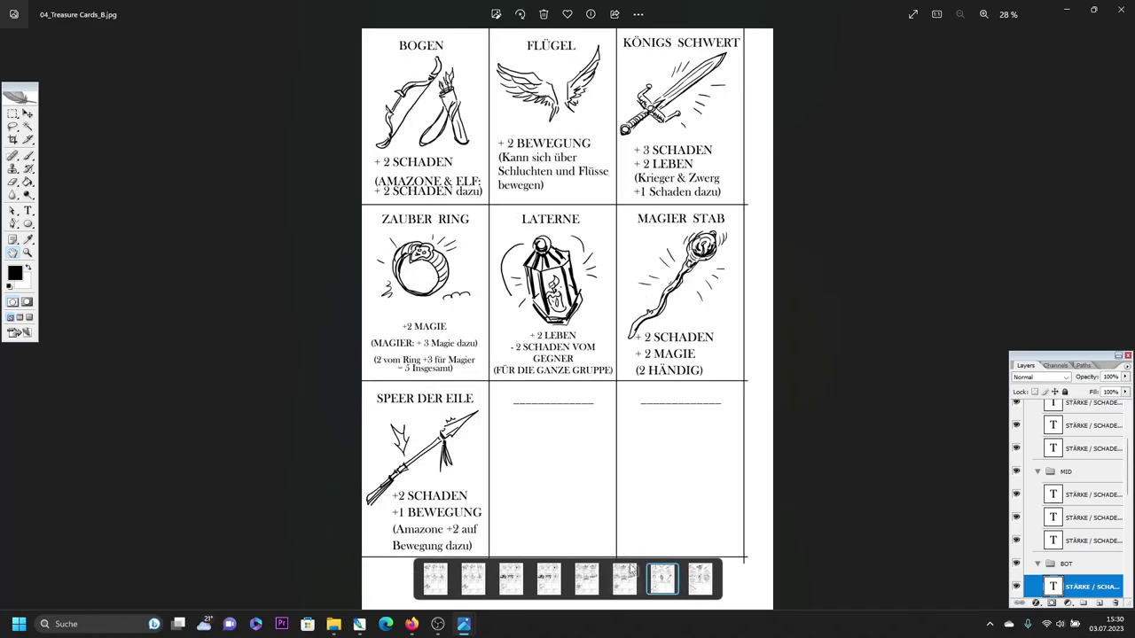
left_click(616, 590)
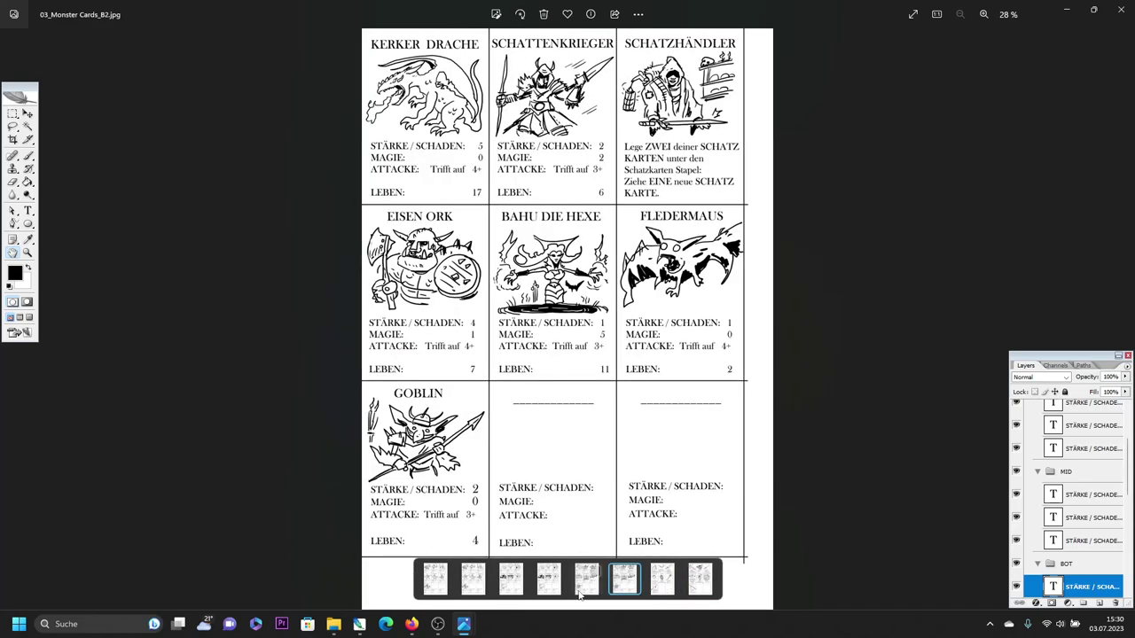
left_click(586, 586)
left_click(548, 585)
left_click(511, 585)
left_click(474, 583)
left_click(524, 588)
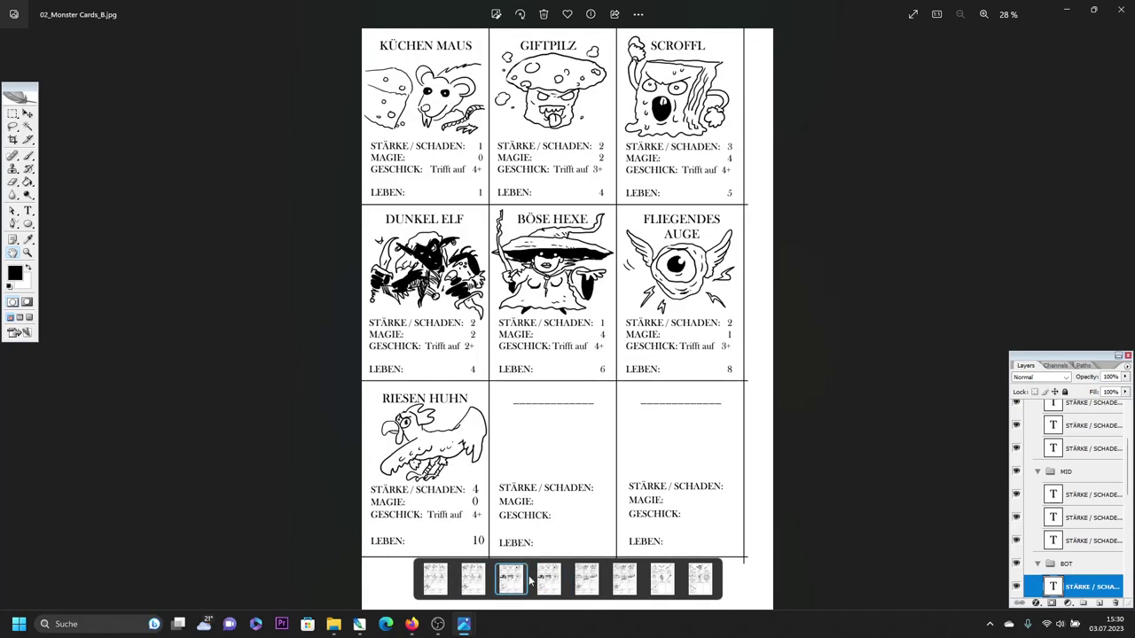
key("Left")
key("Left")
left_click(530, 581)
scroll(508, 354, "up", 3)
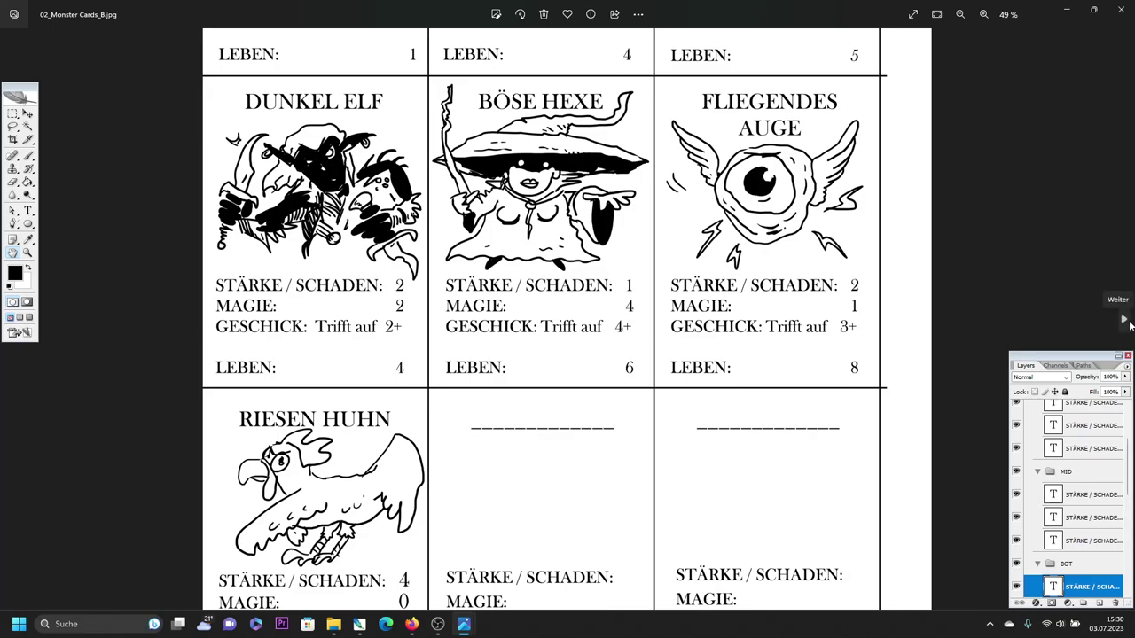
left_click(1127, 318)
scroll(604, 325, "up", 2)
scroll(604, 324, "up", 3)
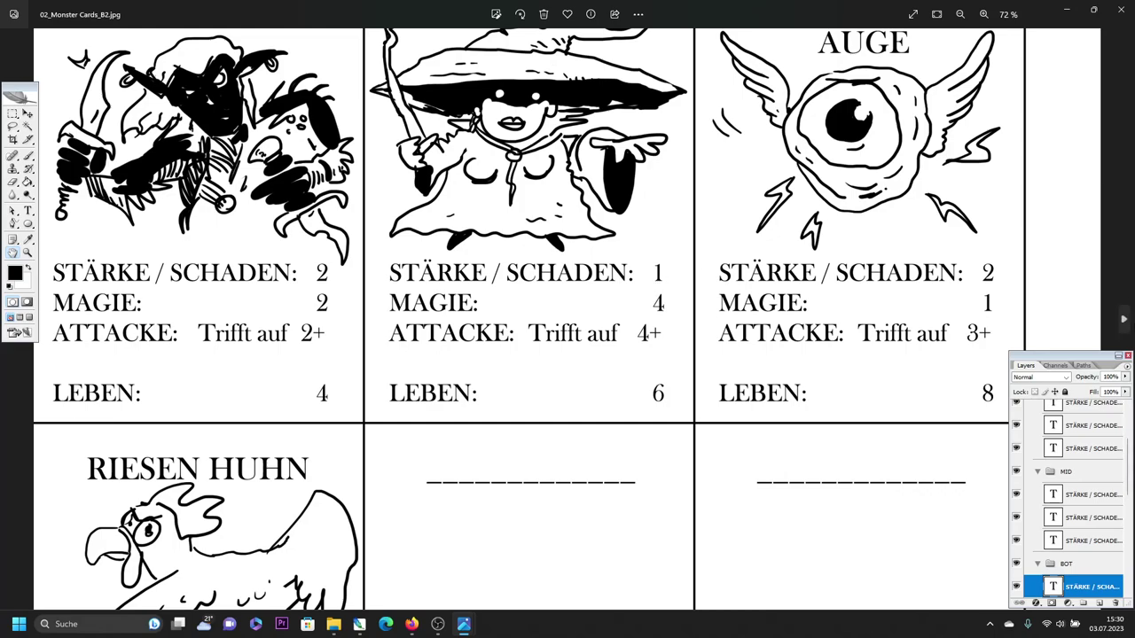
left_click(1124, 319)
left_click(1128, 324)
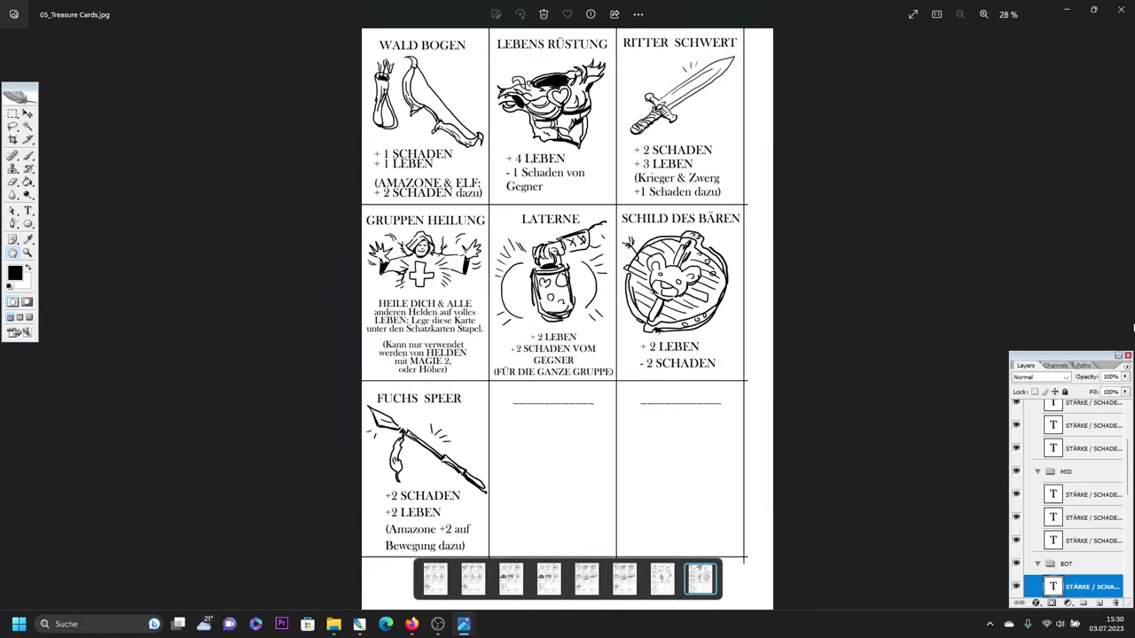
Close Photos, go up to 04_Gaming Cards, and open 04_Mission Cards maximized
left_click(1113, 9)
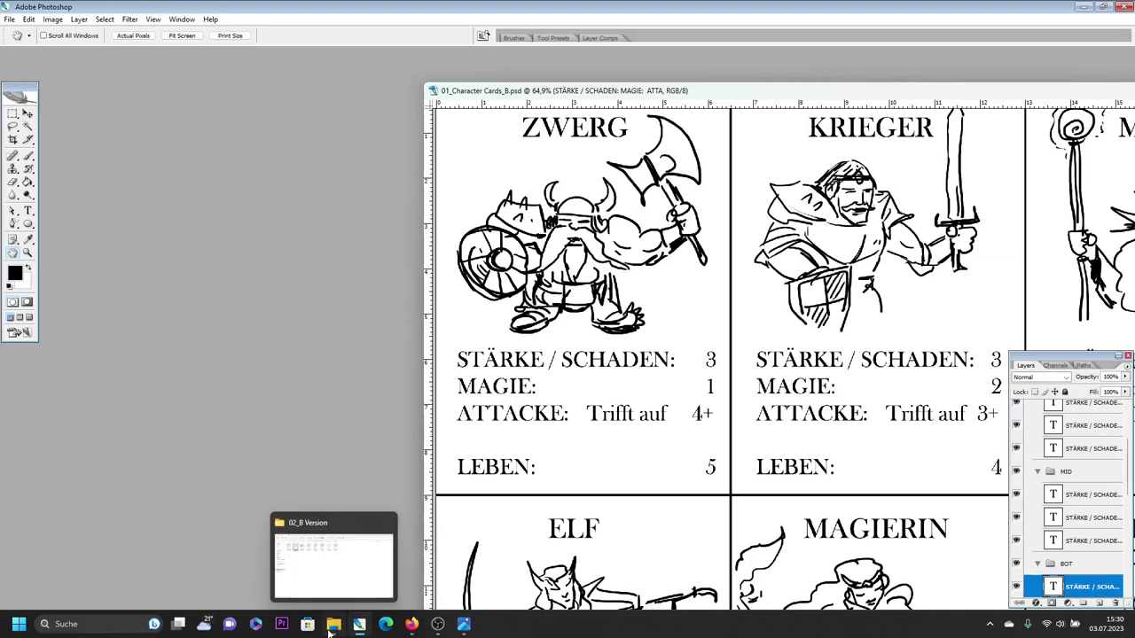
left_click(333, 624)
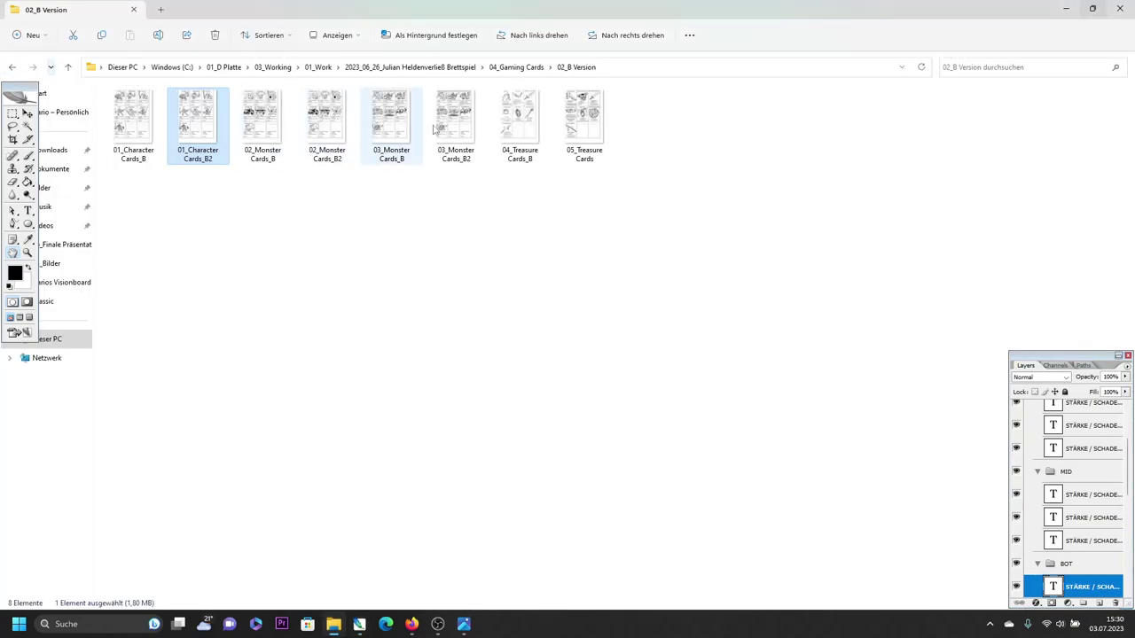
left_click(12, 66)
double_click(389, 140)
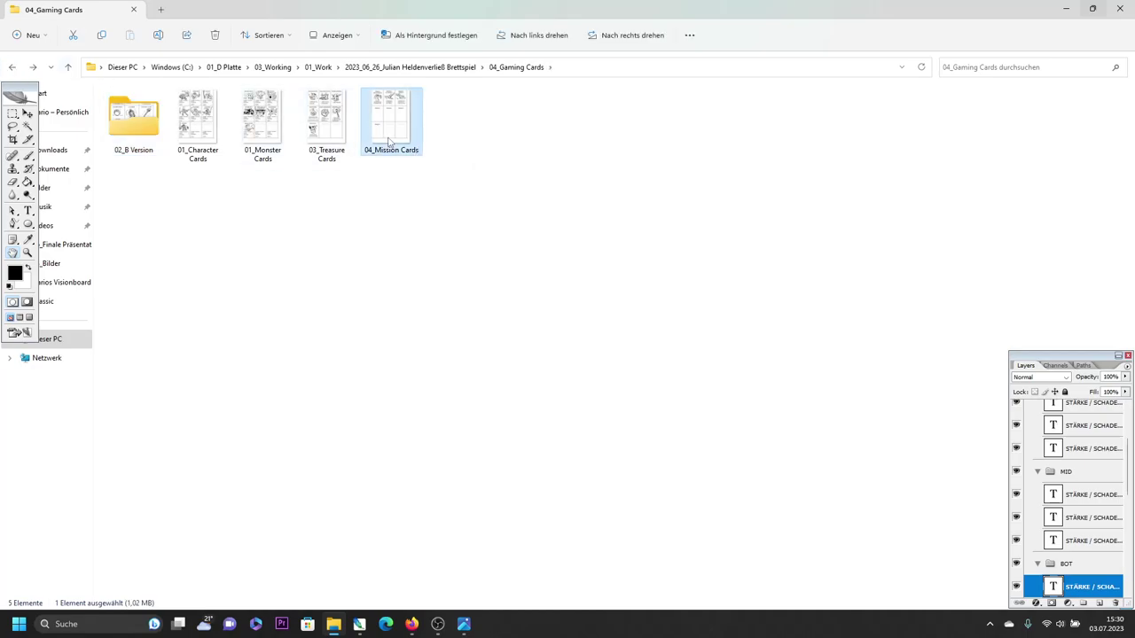
left_click(425, 145)
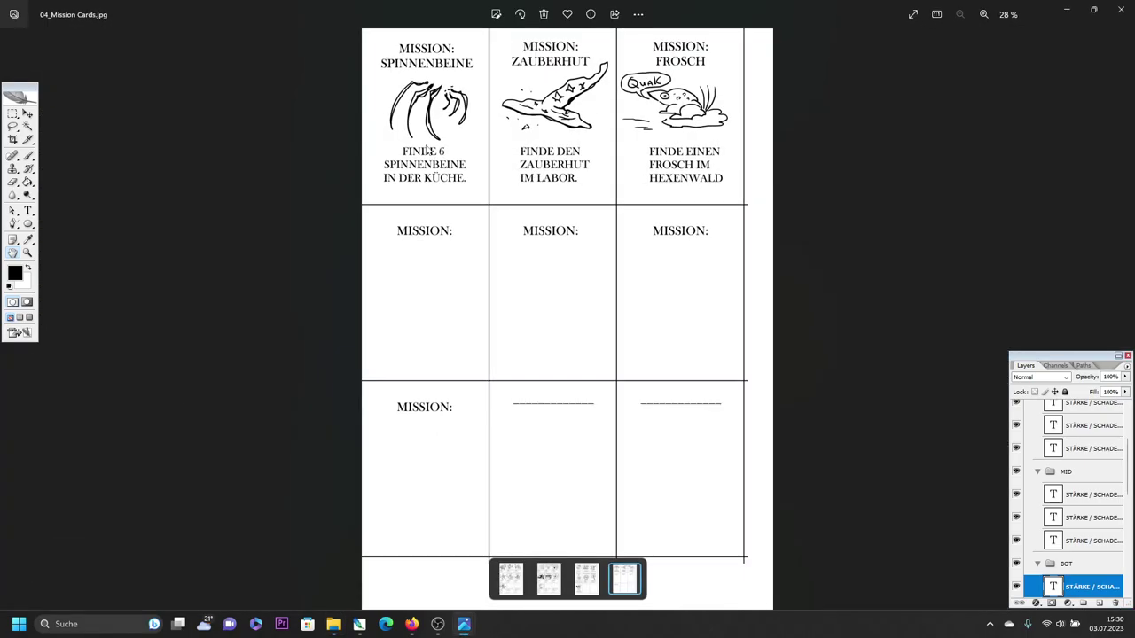
scroll(535, 124, "up", 2)
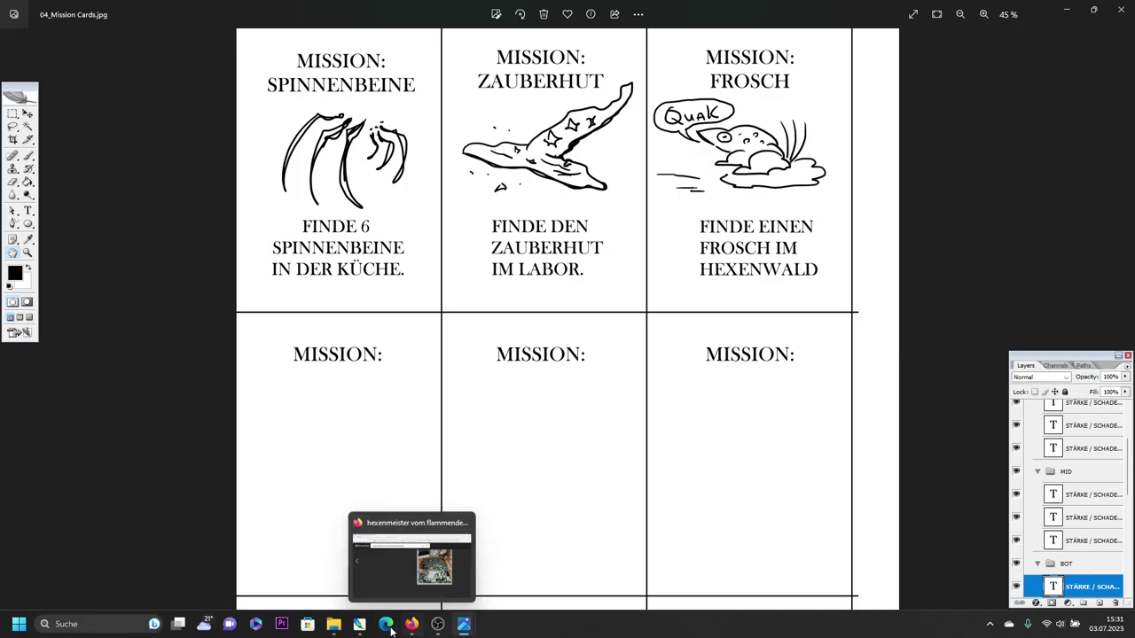
mouse_move(359, 625)
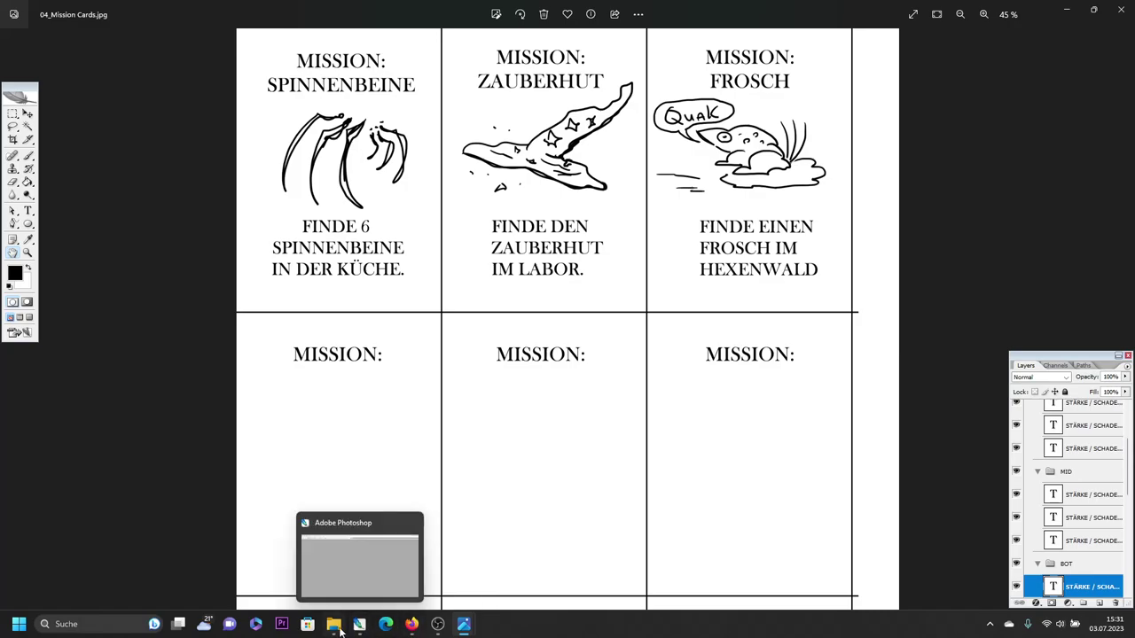
Open the 06_Finale Präsentation folder and its first image
left_click(334, 624)
left_click(13, 67)
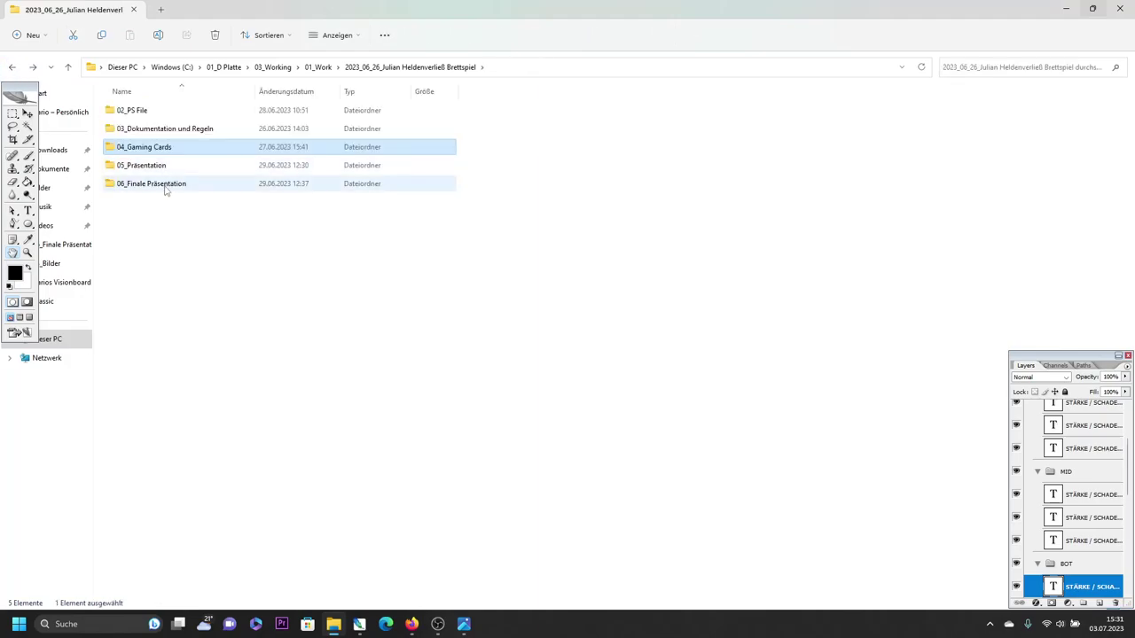
double_click(165, 183)
double_click(141, 131)
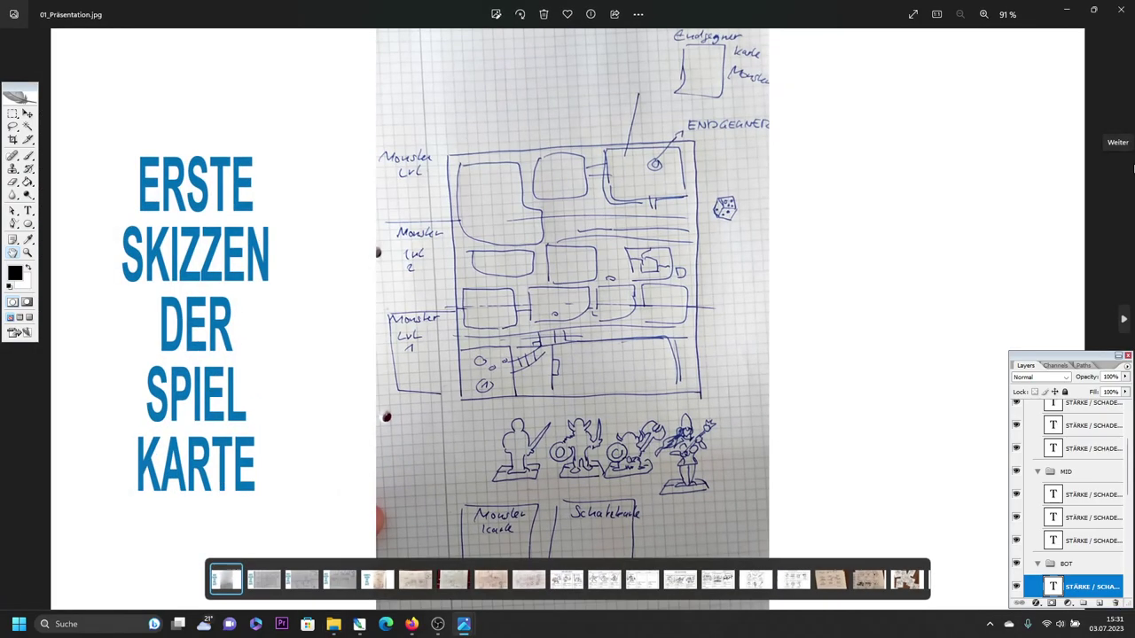
Switch to a presentation photo window and step forward two slides
left_click(365, 628)
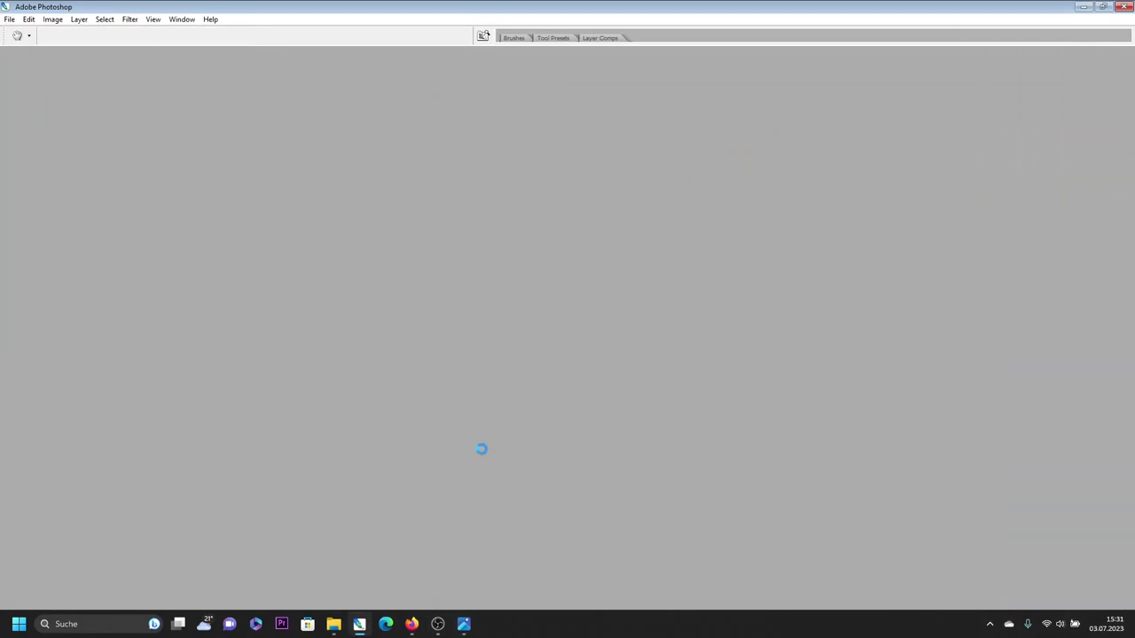
left_click(465, 626)
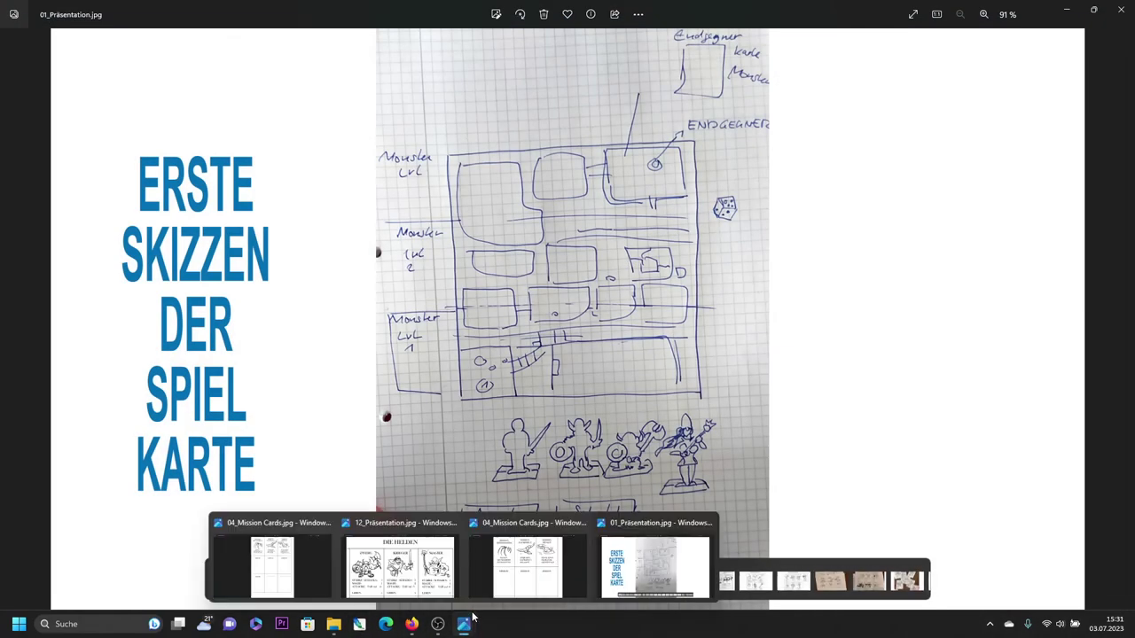
left_click(657, 563)
key("Right")
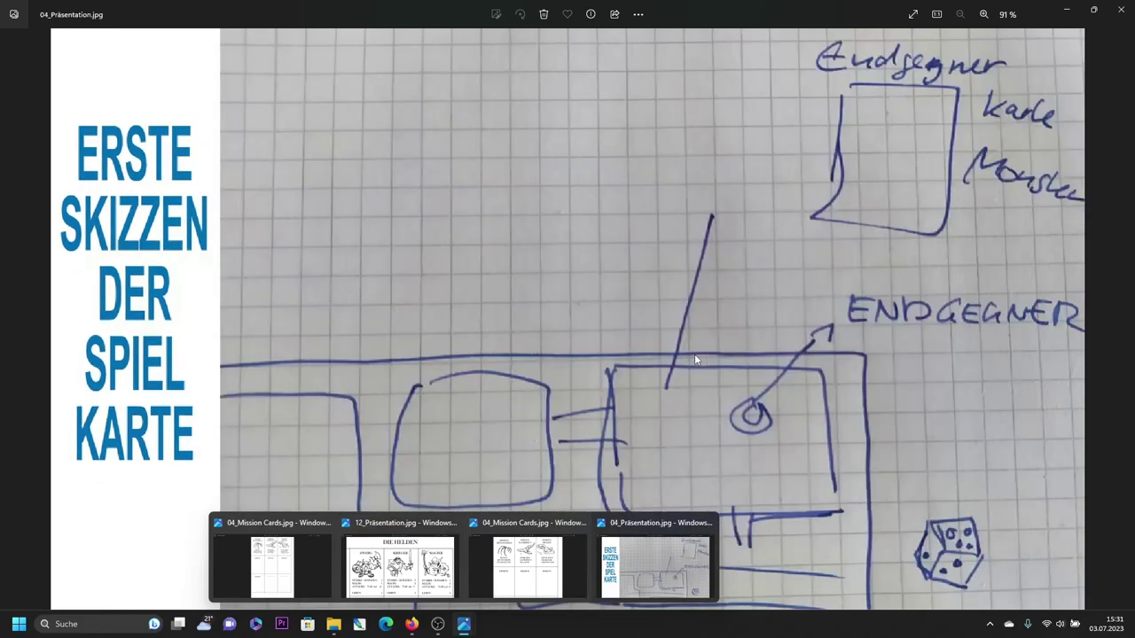
key("Right")
key("Right")
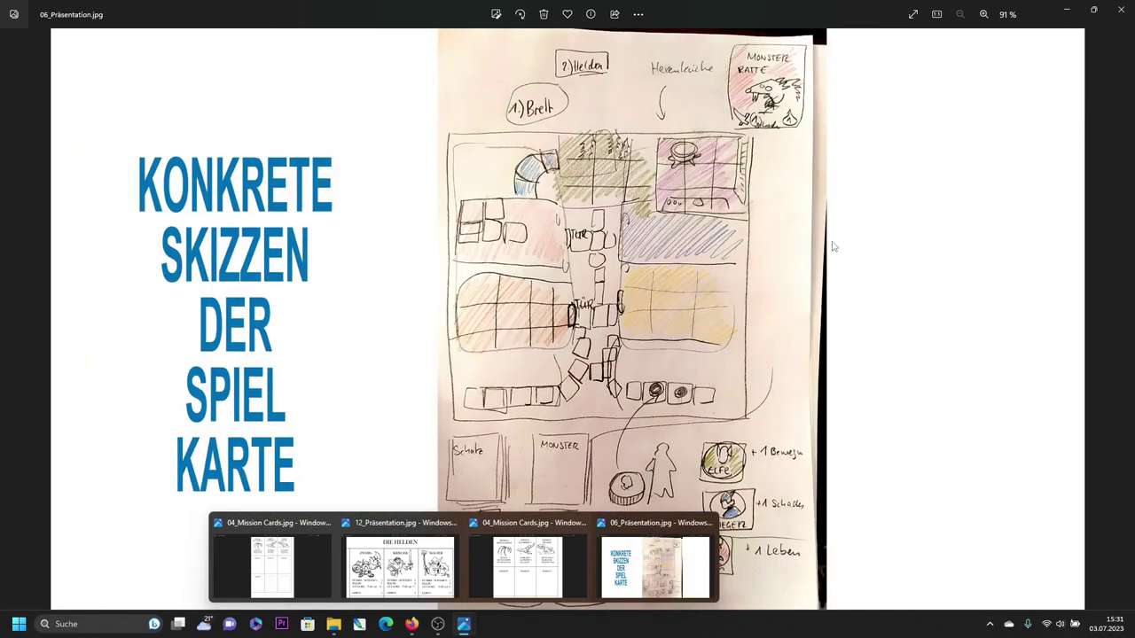
mouse_move(657, 559)
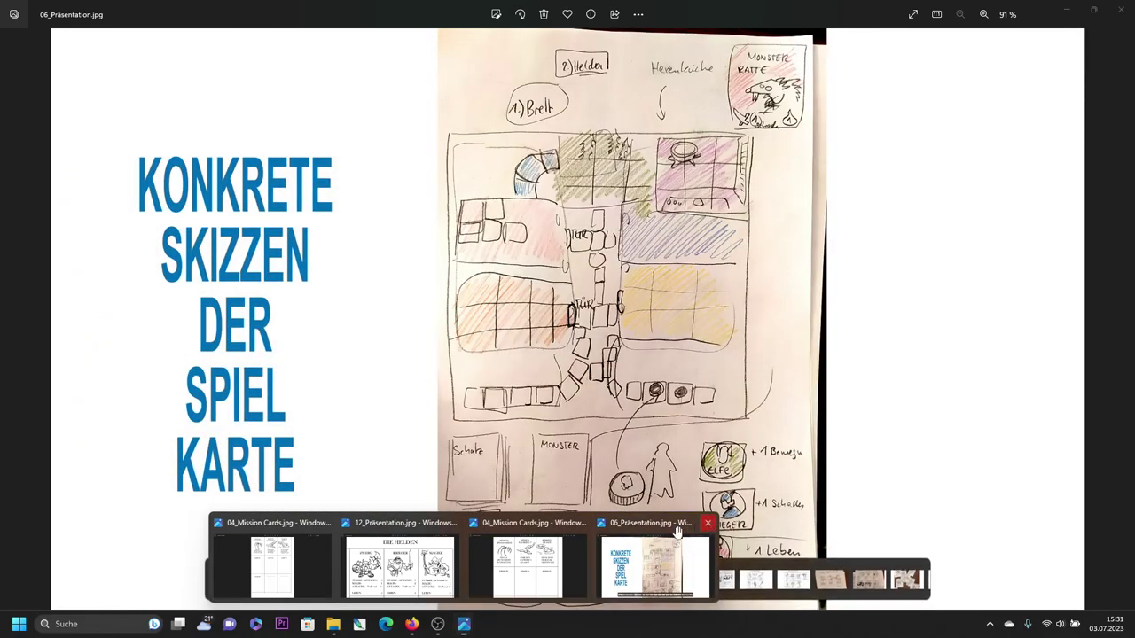
Close the four open Photos windows from the taskbar previews
left_click(708, 524)
left_click(647, 524)
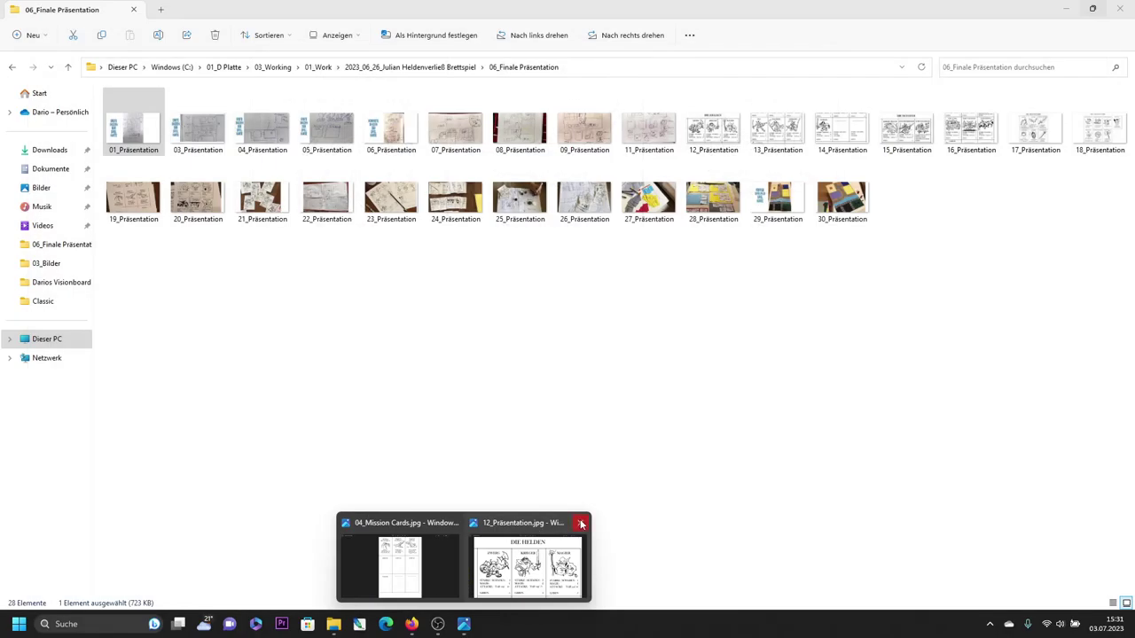
left_click(579, 523)
left_click(514, 525)
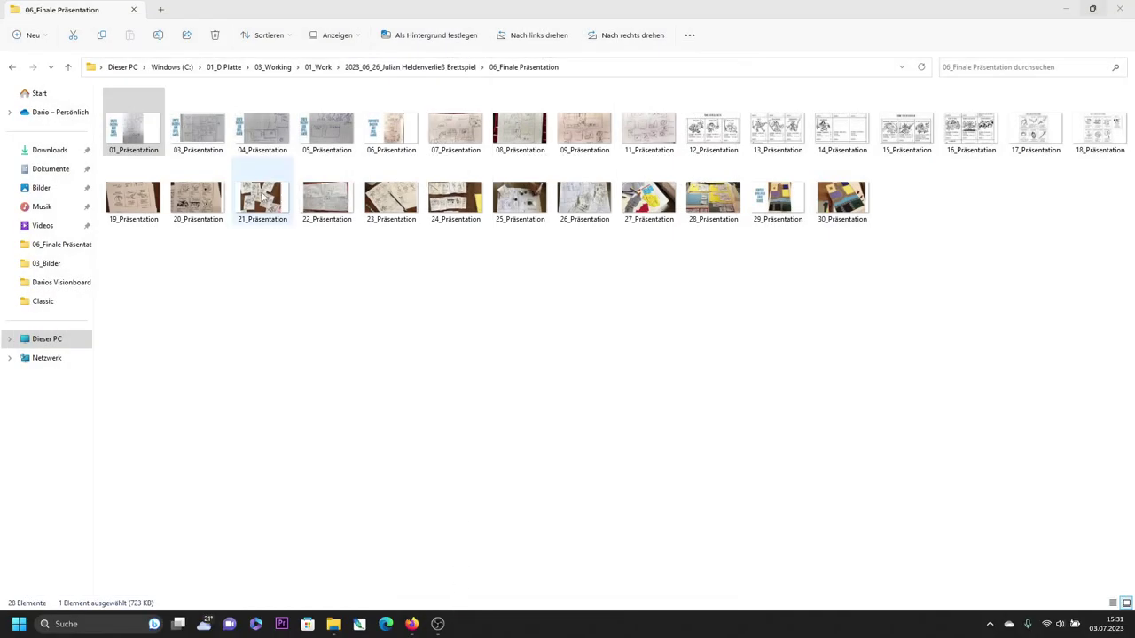
Advance from 03_Präsentation through the sketch photos to the hero card sheets
left_click(202, 137)
key("Return")
left_click(1132, 270)
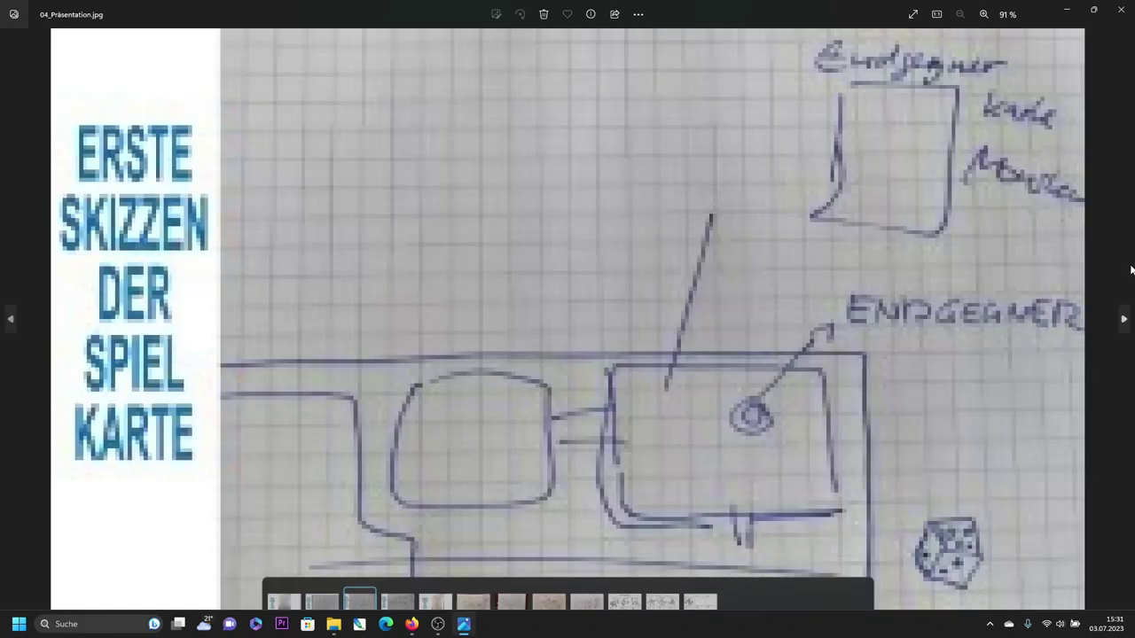
left_click(1132, 270)
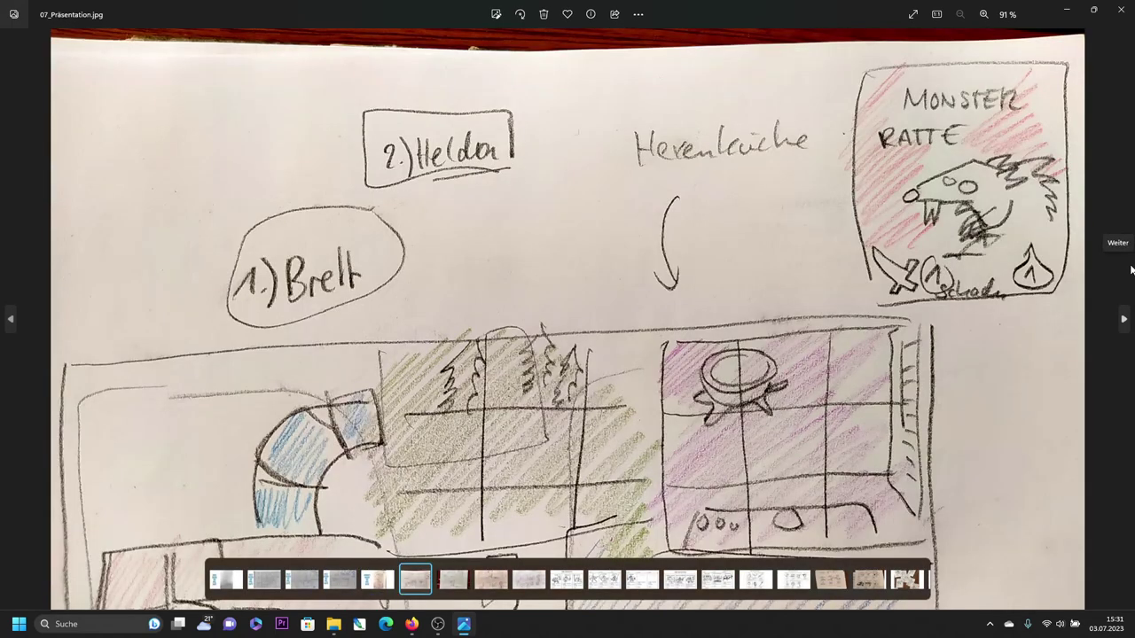
left_click(1132, 270)
left_click(1131, 270)
left_click(1132, 269)
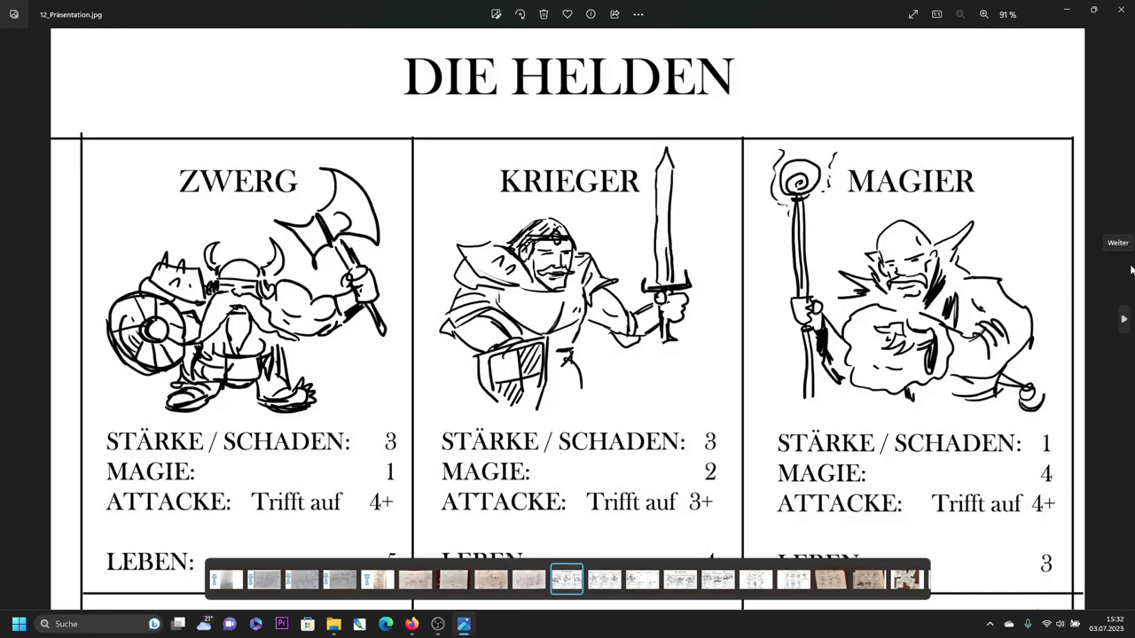
left_click(1131, 270)
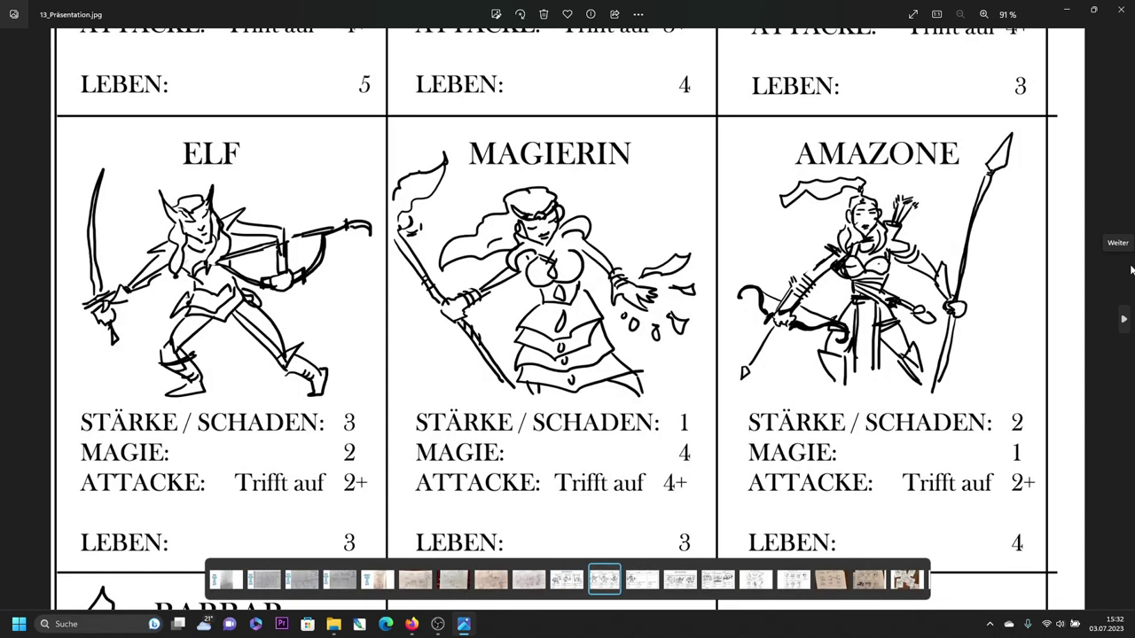
left_click(1131, 270)
Continue past the monster sheets, briefly revisiting slide 13, to the second item card sheet
left_click(1132, 269)
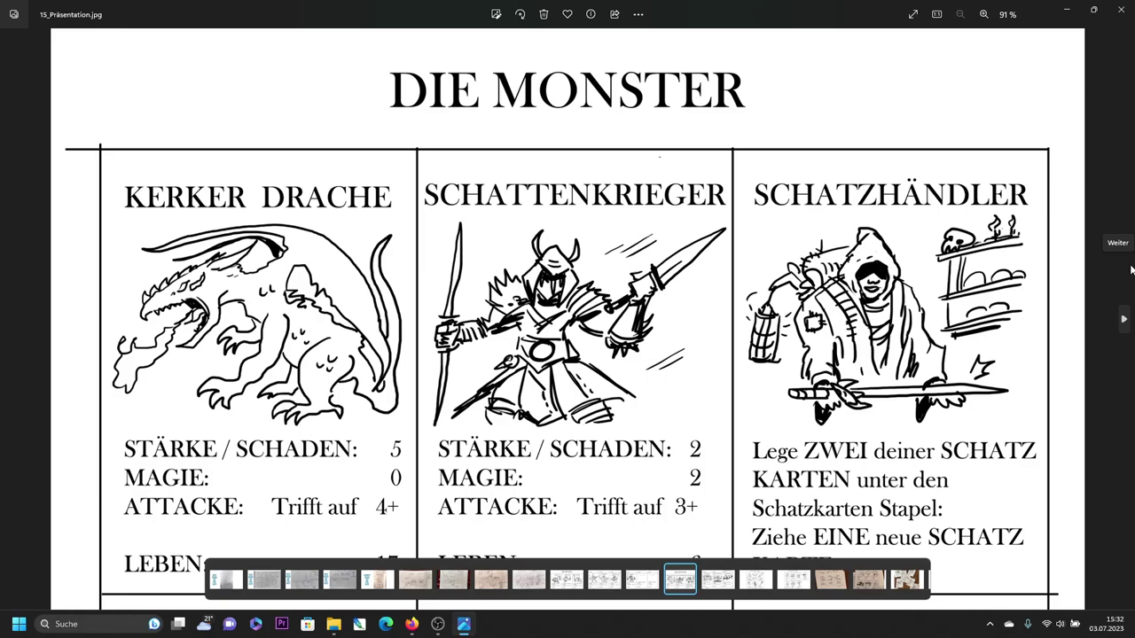
key("Left")
key("Left")
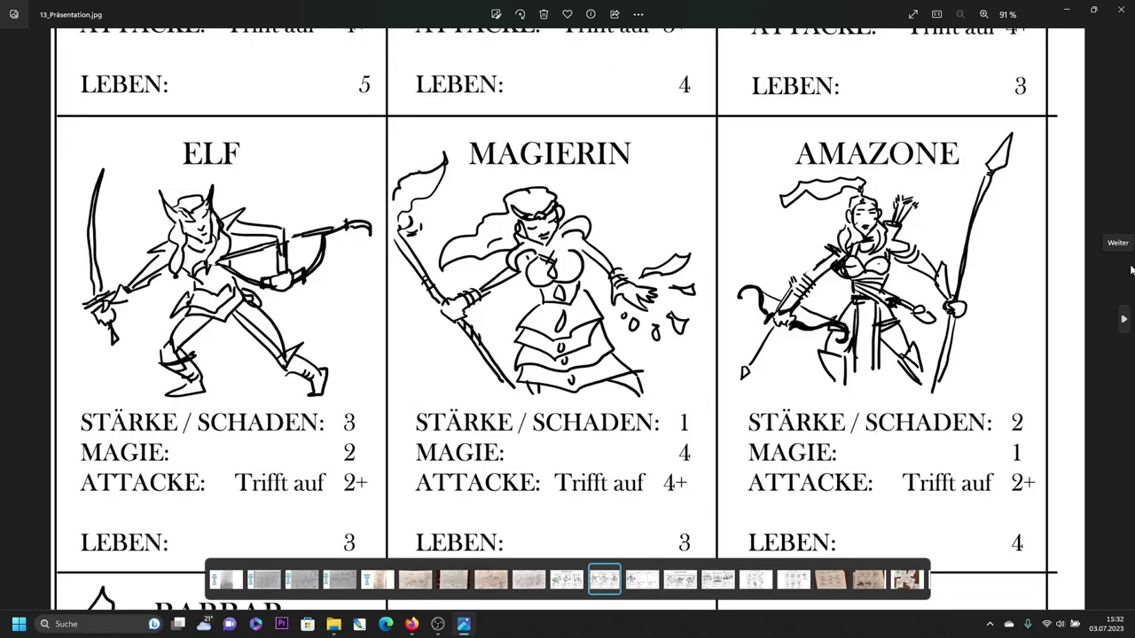
left_click(1132, 269)
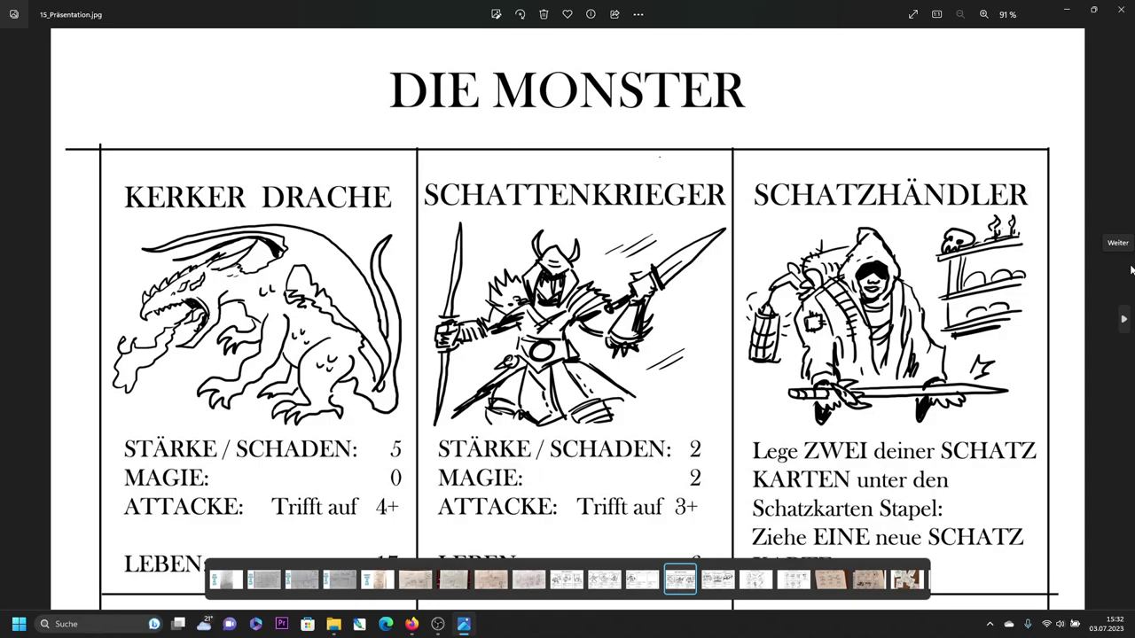
left_click(1132, 270)
left_click(1131, 269)
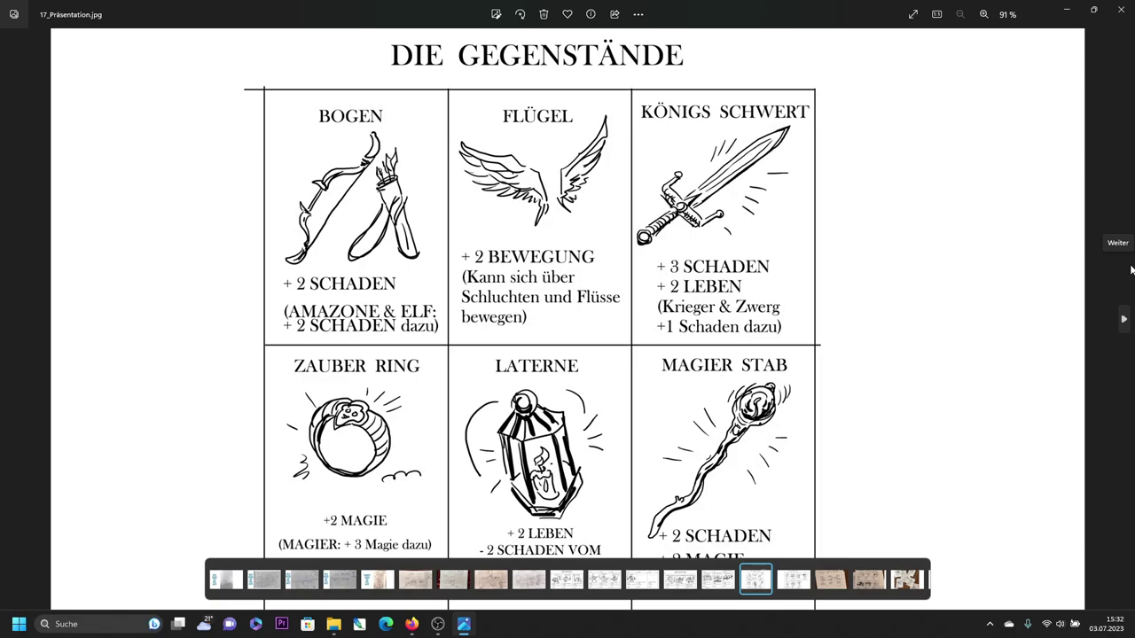
left_click(1131, 269)
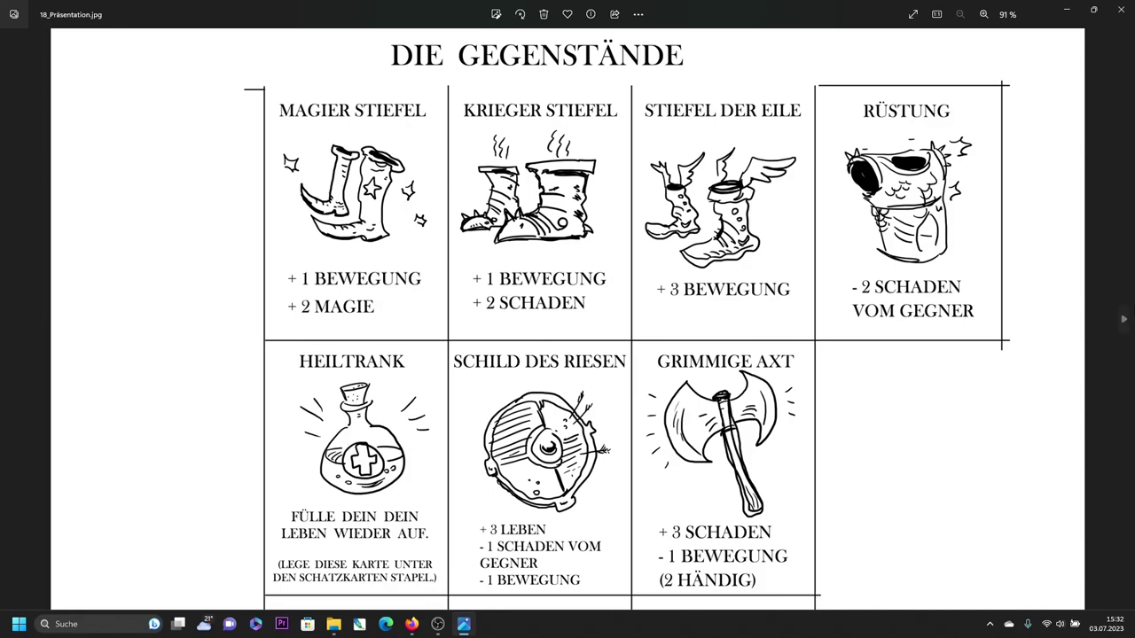
Advance through the mission, monster, hero card and board sketch photos to the playtest photo
left_click(1125, 319)
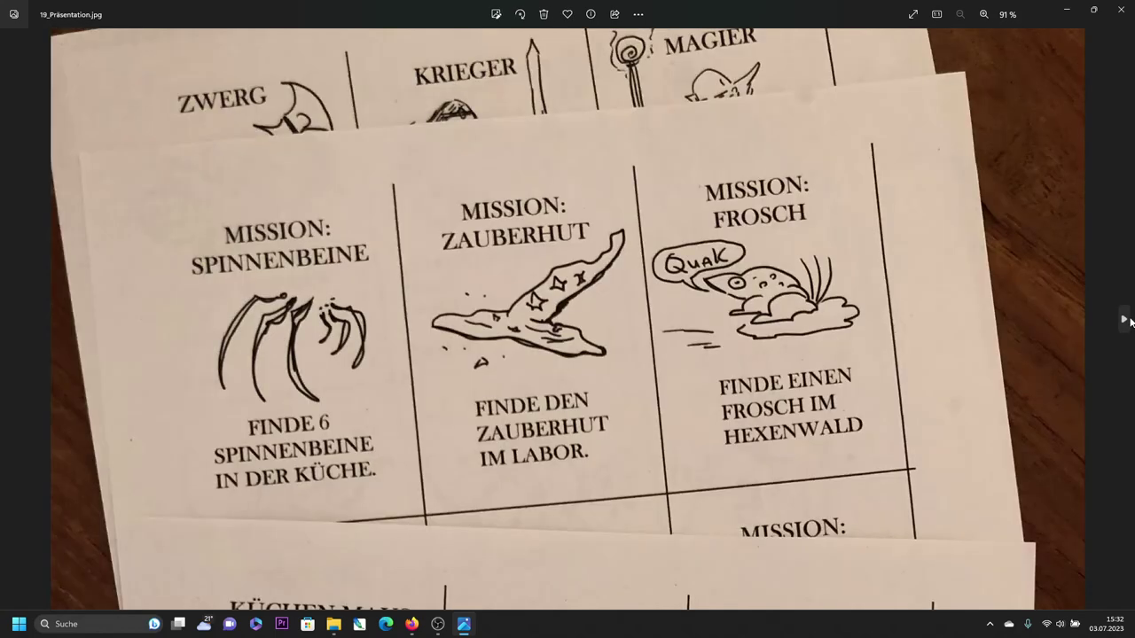
left_click(1124, 319)
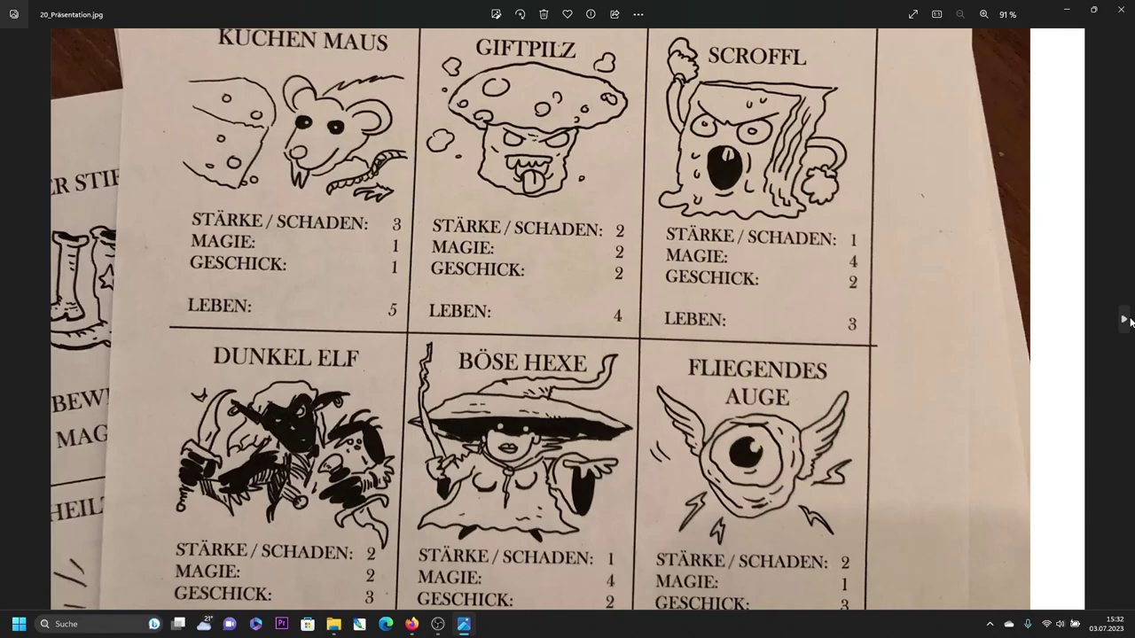
left_click(1124, 319)
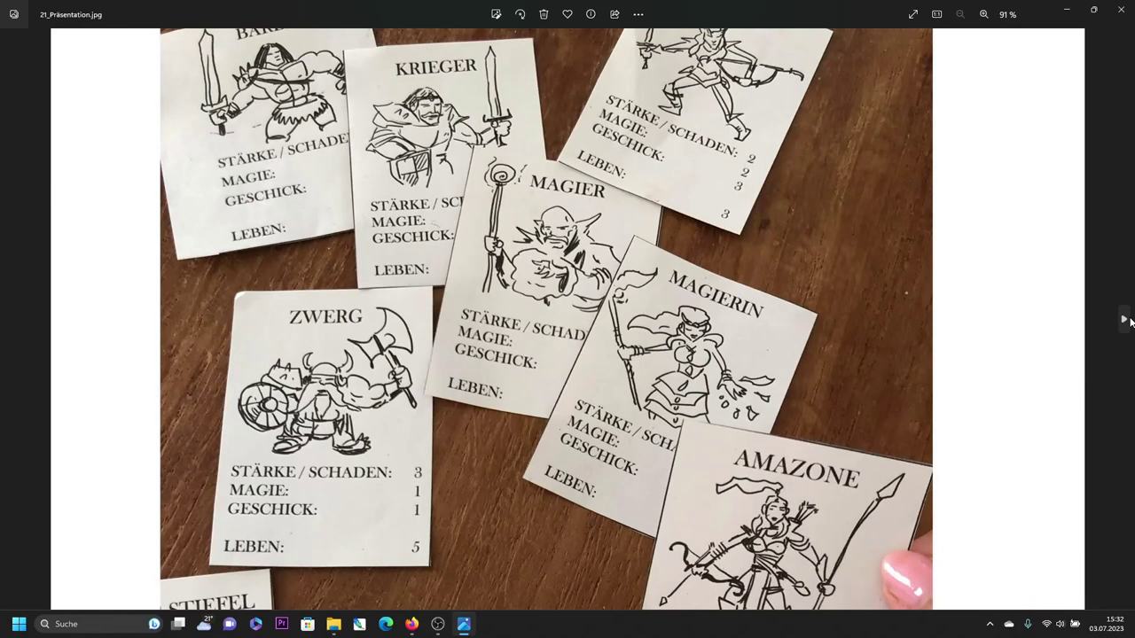
left_click(1125, 320)
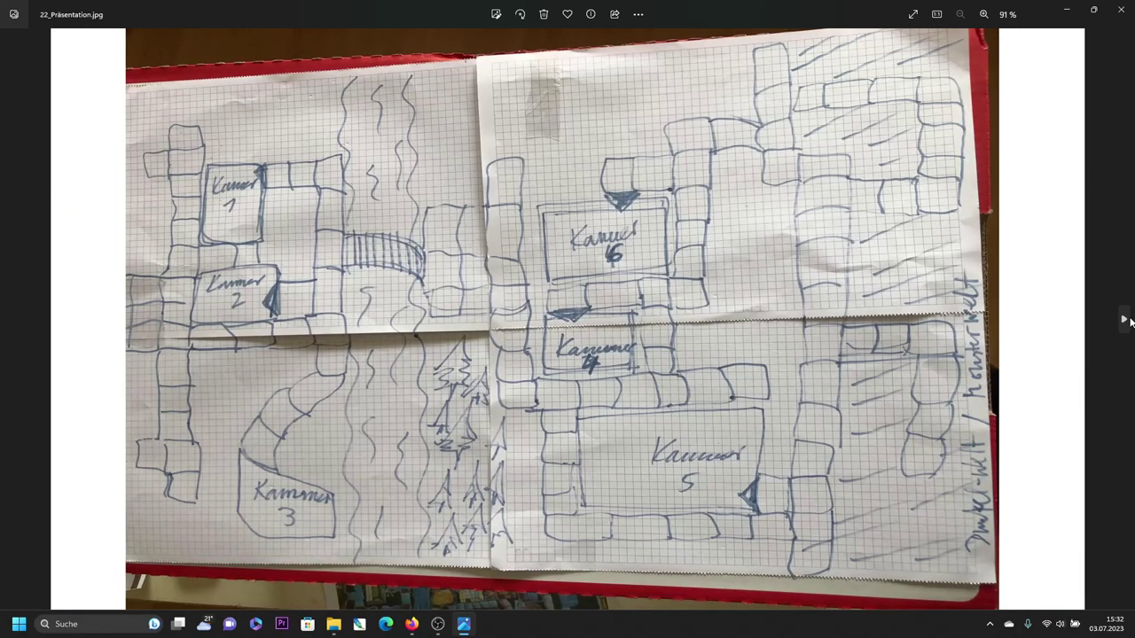
left_click(1125, 319)
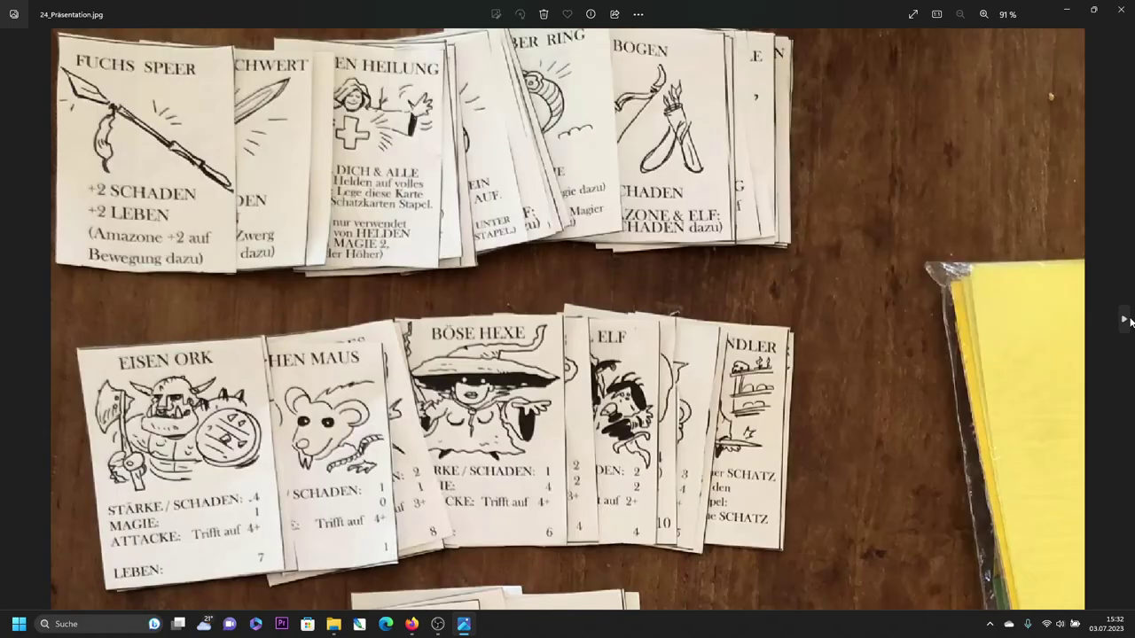
left_click(1124, 320)
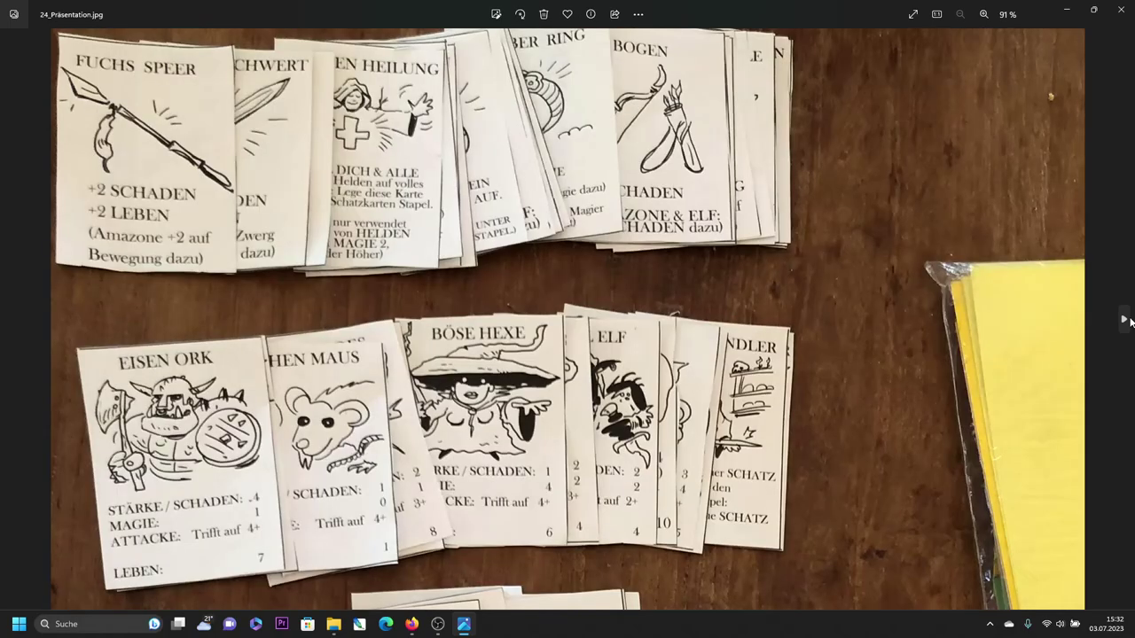
left_click(1125, 319)
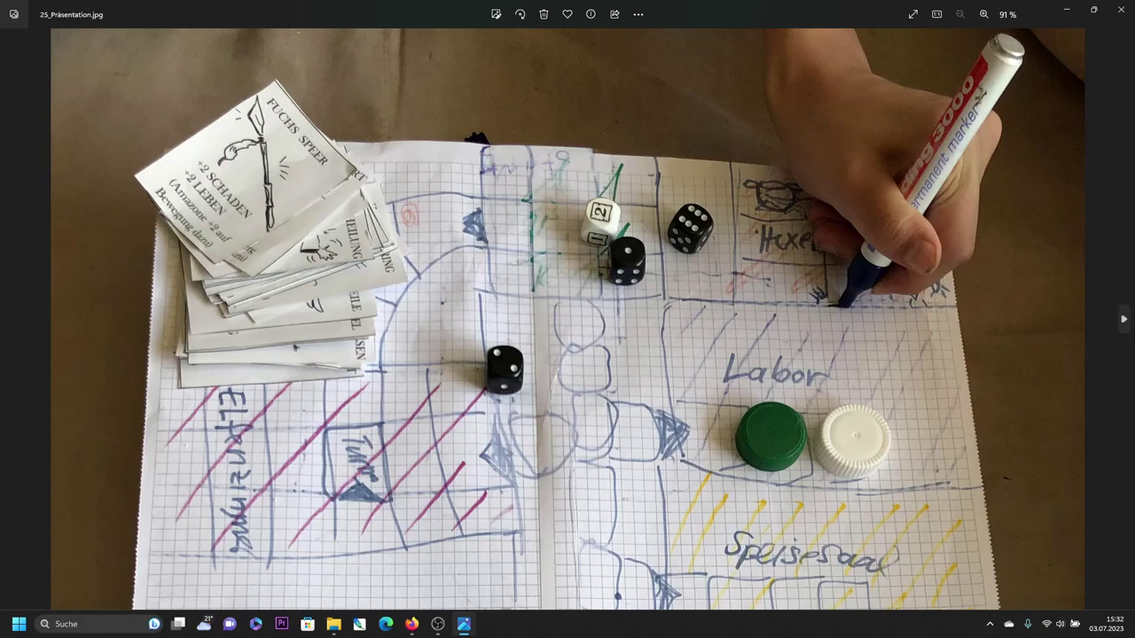
Continue through the cards-on-board and coloured-board photos to slide 29_Präsentation
left_click(1123, 323)
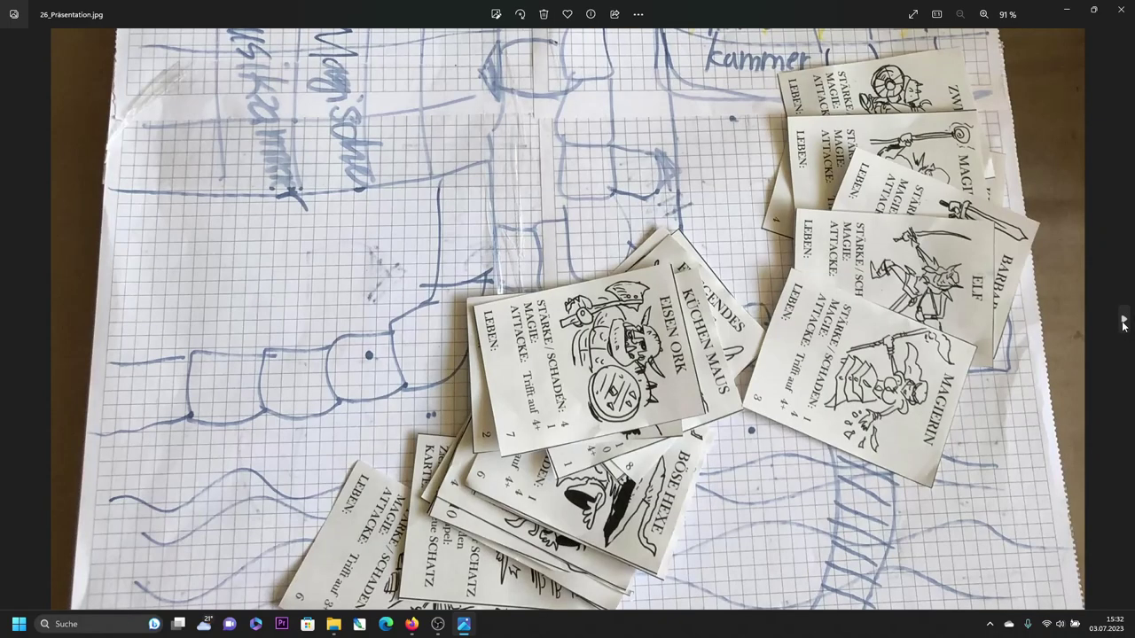
left_click(1124, 323)
left_click(5, 328)
left_click(1123, 321)
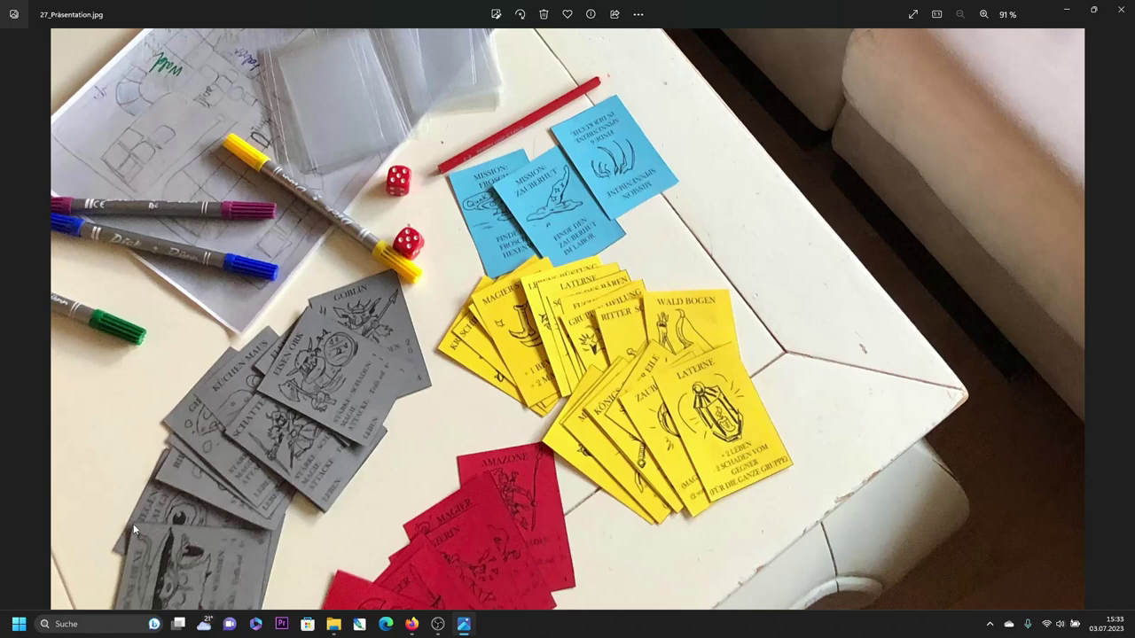
left_click(1124, 319)
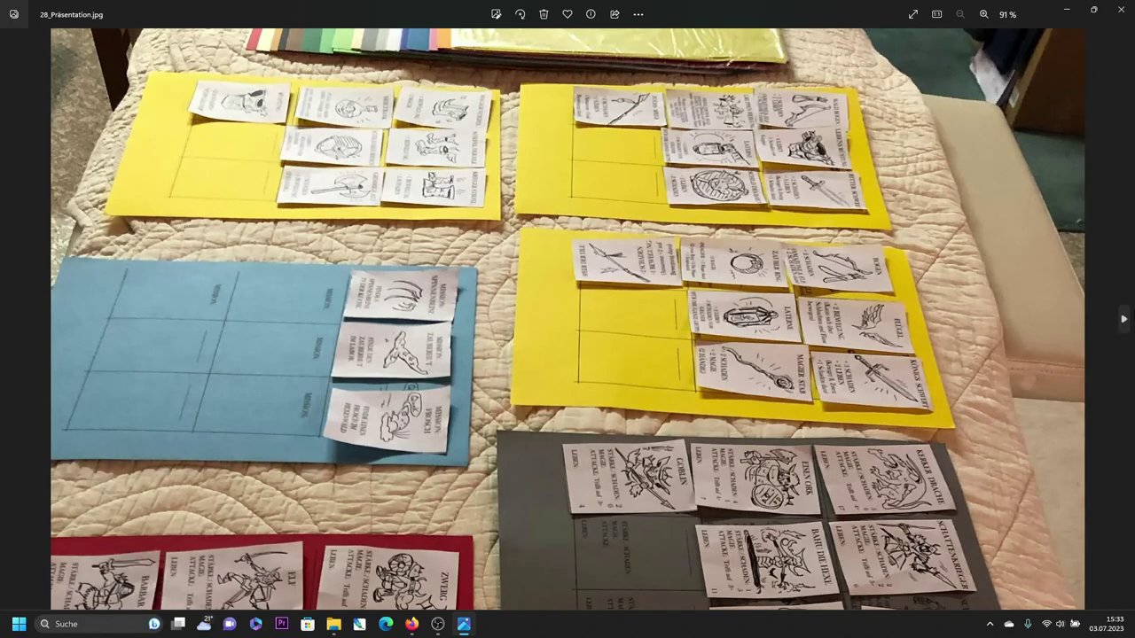
left_click(1124, 318)
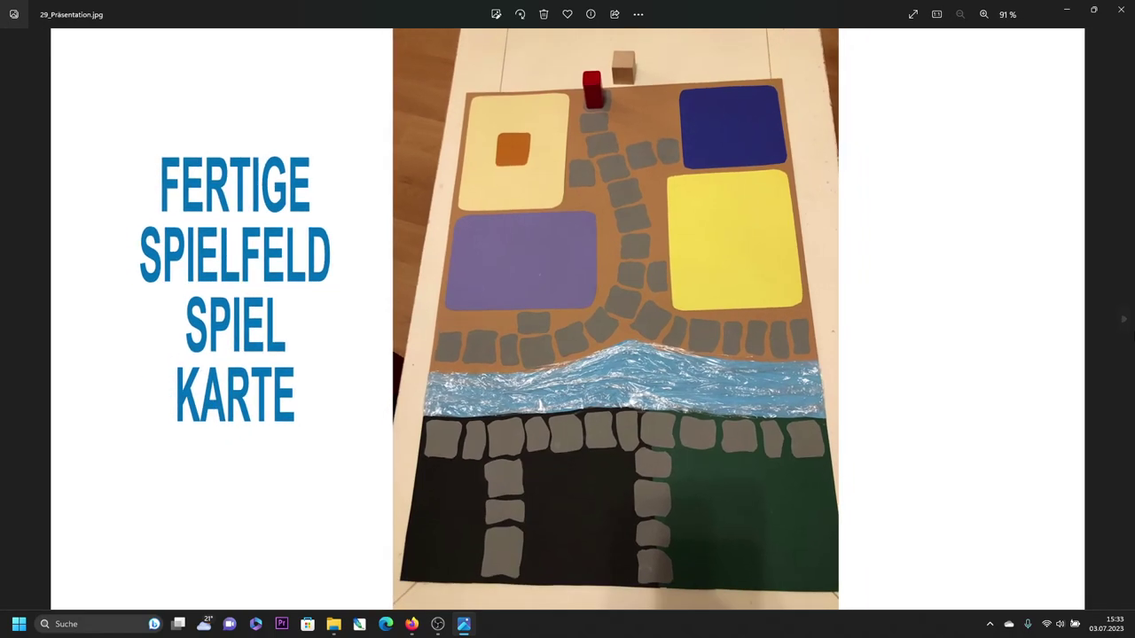
Advance to slide 30_Präsentation of the finished paper game board, then bring OBS Studio forward
left_click(1125, 319)
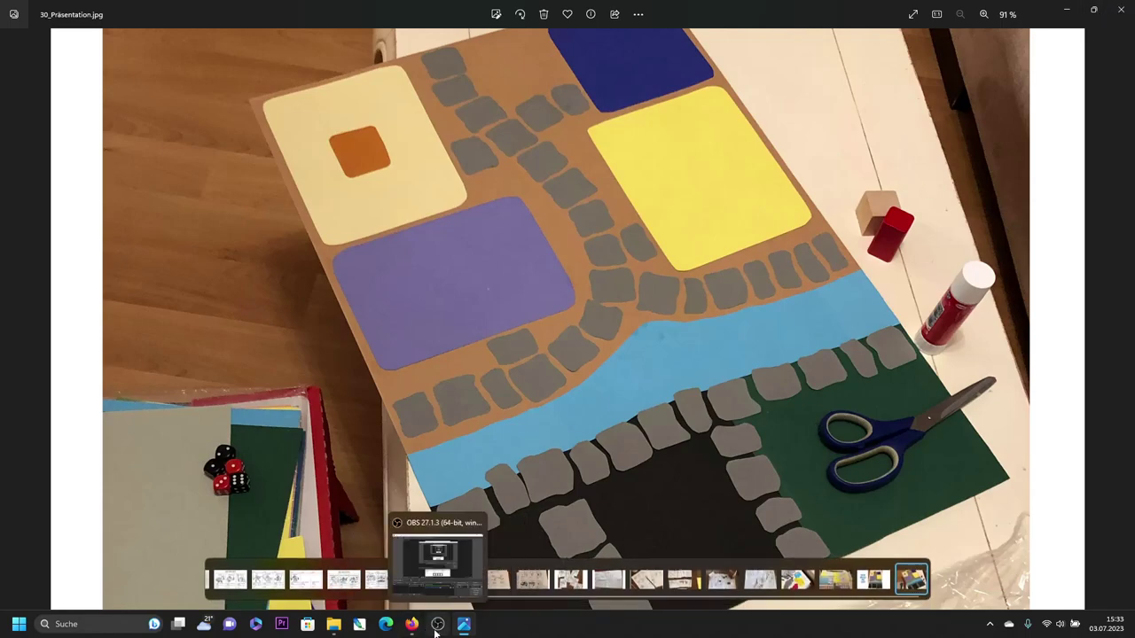
mouse_move(438, 624)
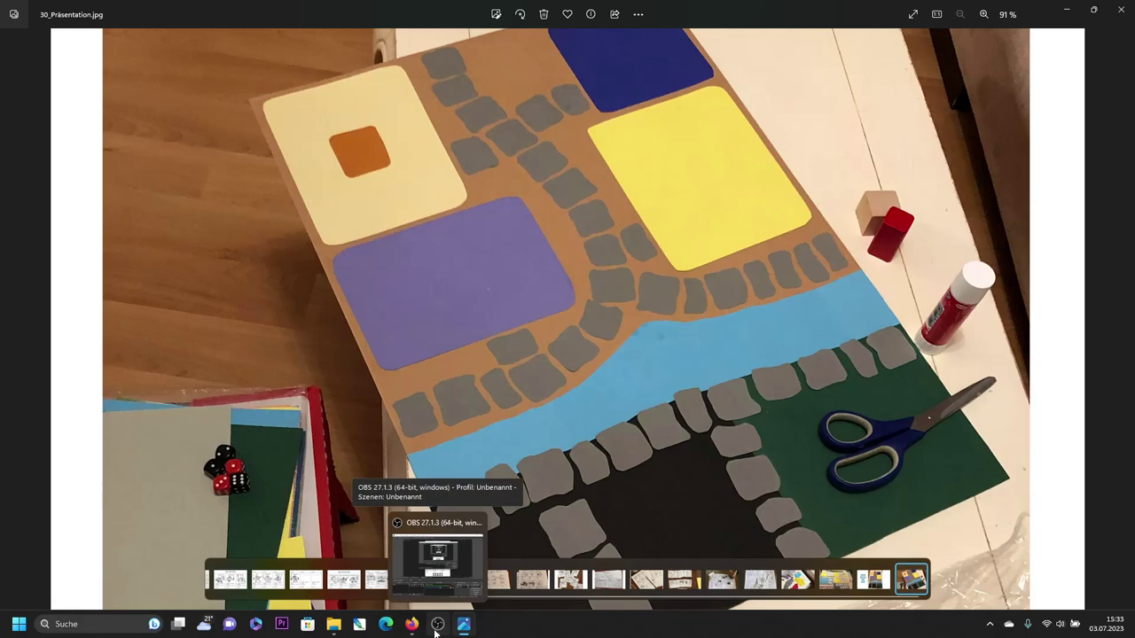
left_click(435, 629)
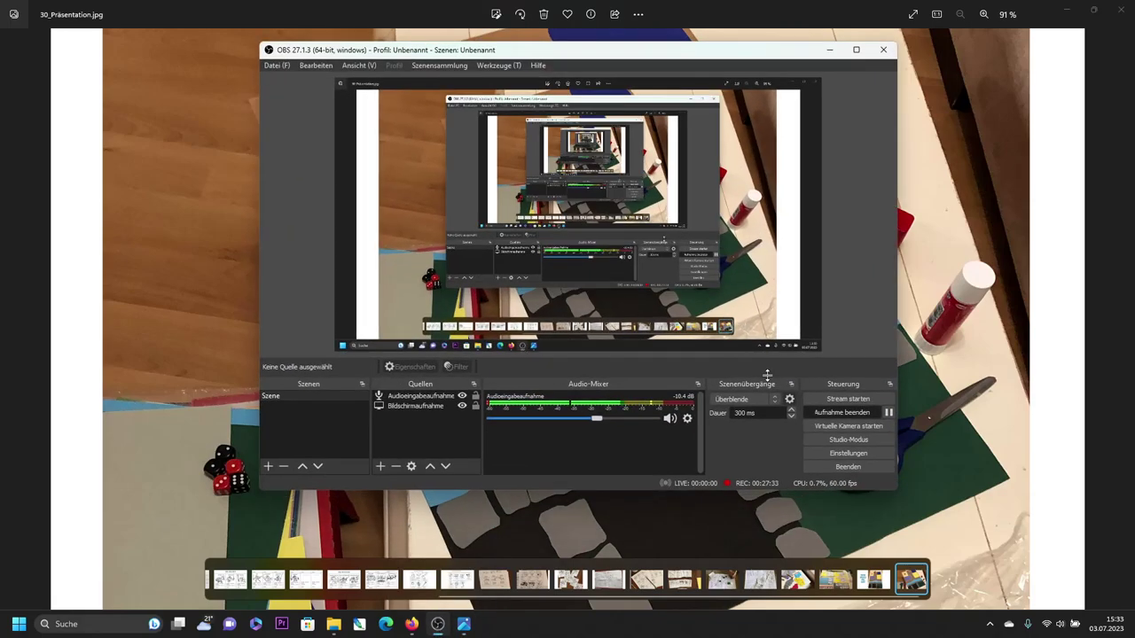